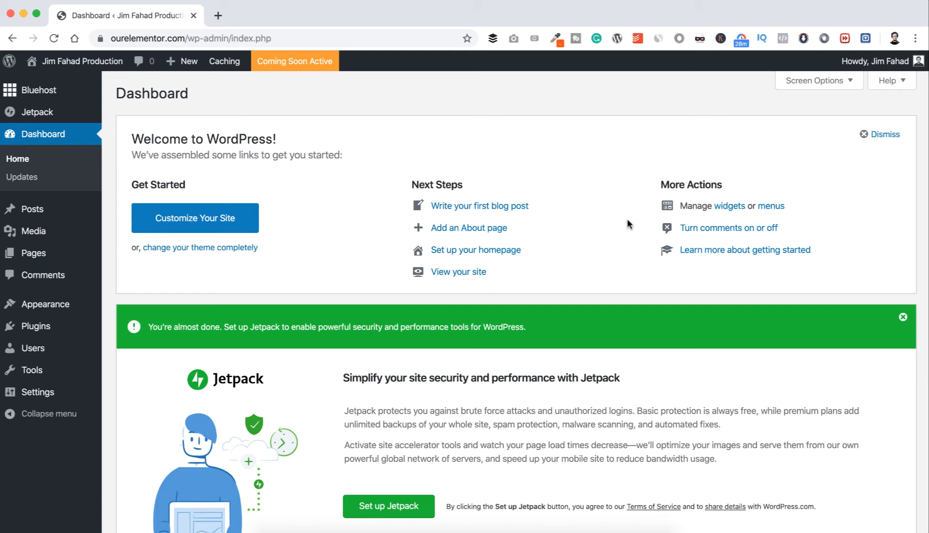
Dismiss the Welcome panel and the Jetpack setup banner on the Dashboard, and open the current account's profile for editing.
{"action": "left_click", "coordinate": [862, 138]}
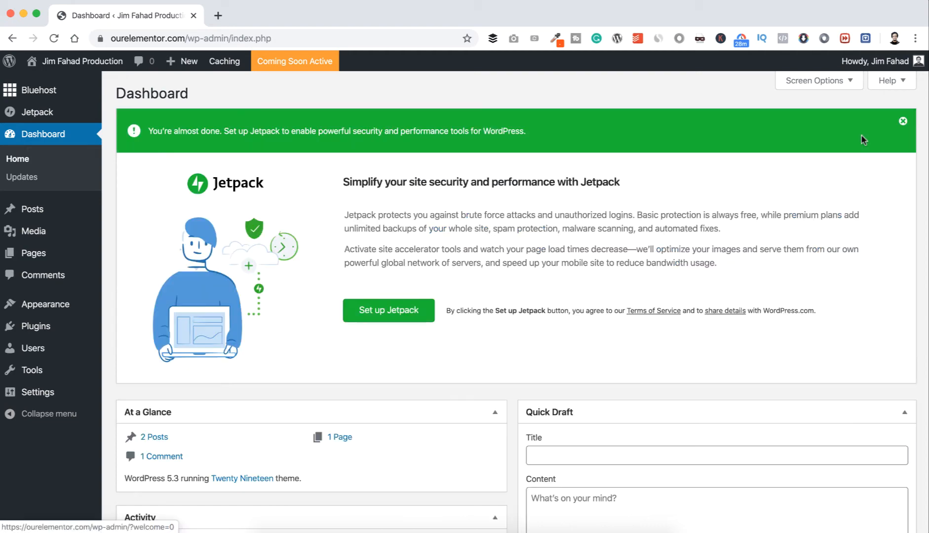
{"action": "left_click", "coordinate": [902, 122]}
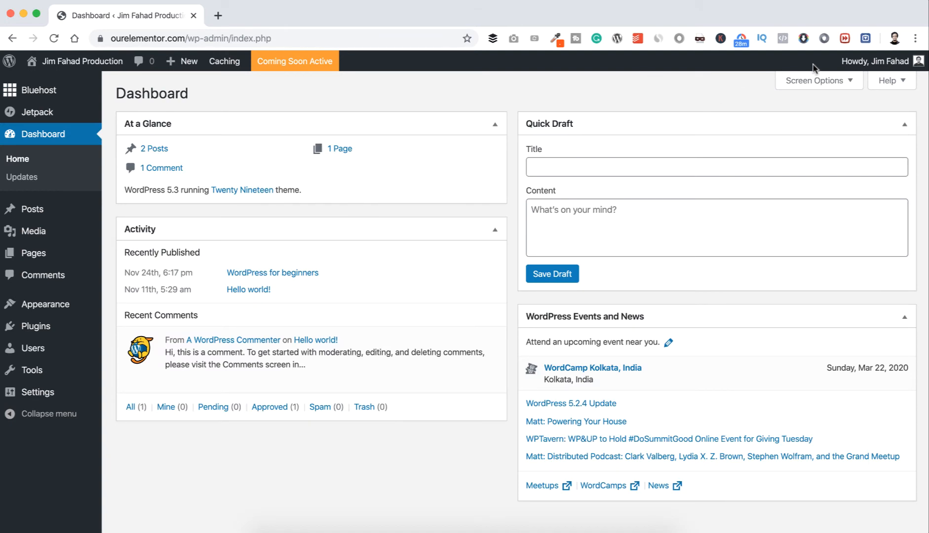
{"action": "mouse_move", "coordinate": [877, 65]}
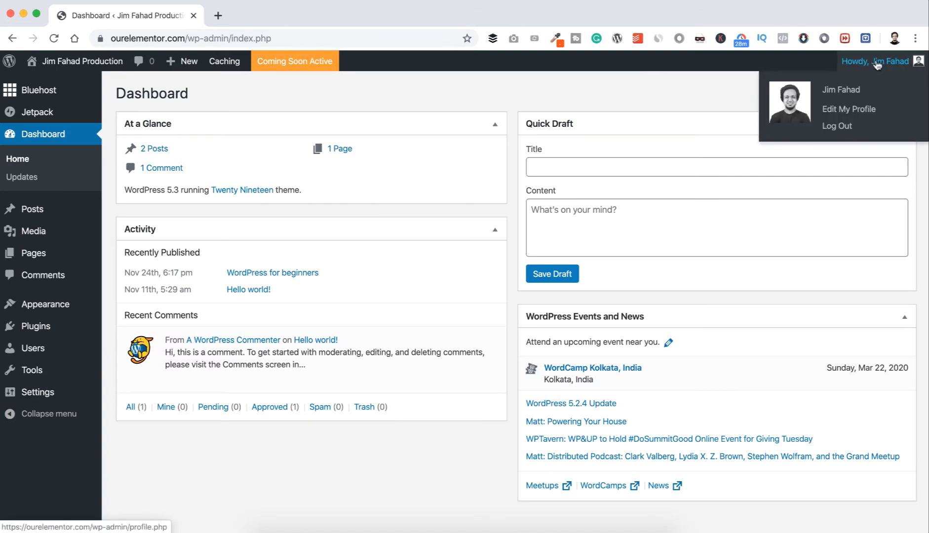
{"action": "left_click", "coordinate": [848, 109]}
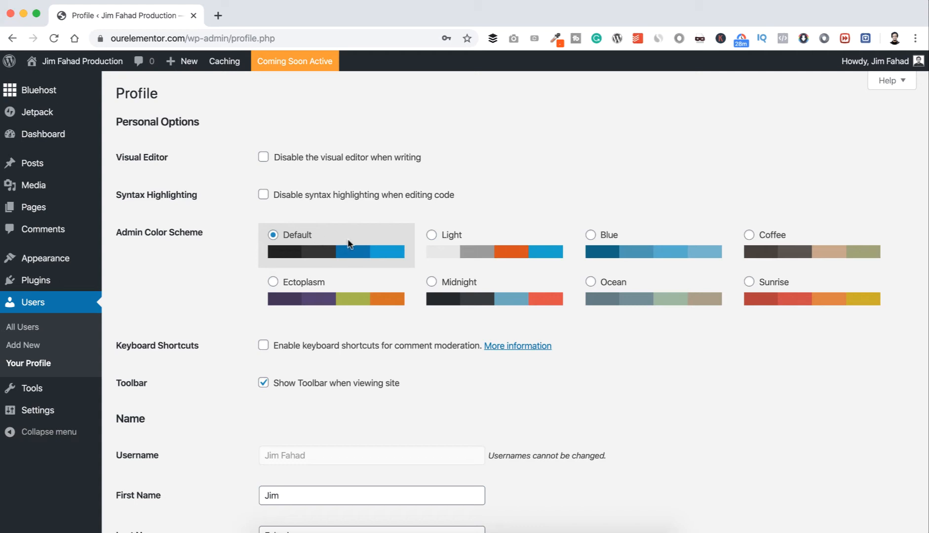
Try the Light, Blue and Ocean admin color schemes and return the scheme to Default.
{"action": "left_click", "coordinate": [444, 243]}
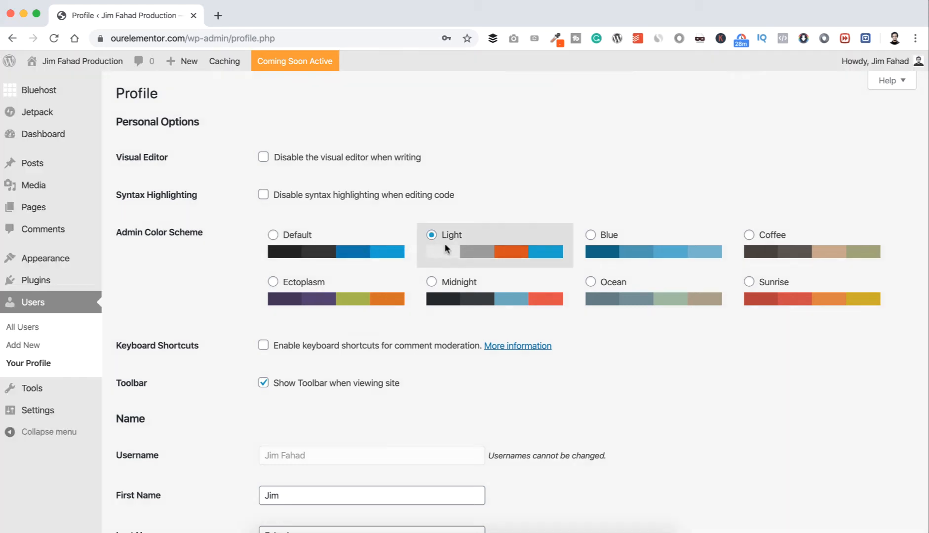
{"action": "left_click", "coordinate": [591, 251]}
{"action": "left_click", "coordinate": [607, 286]}
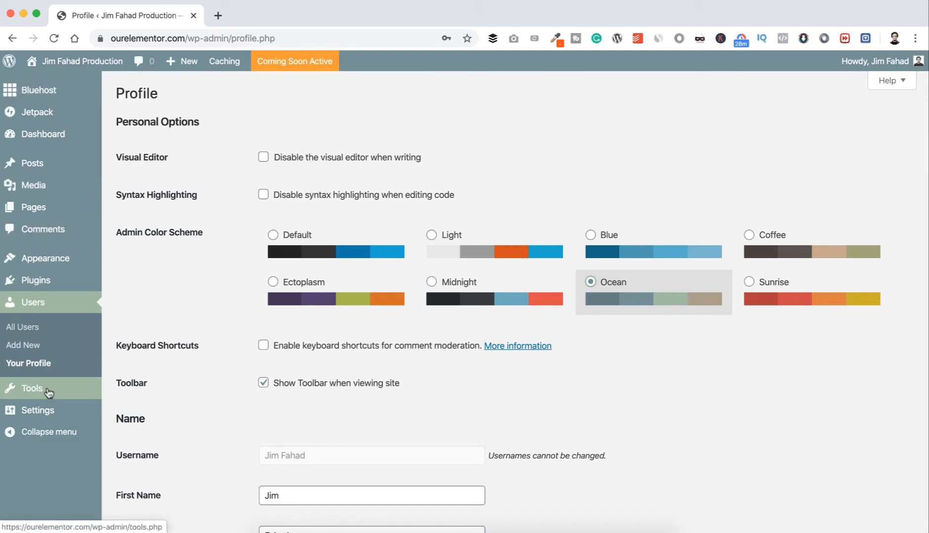
{"action": "left_click", "coordinate": [333, 233]}
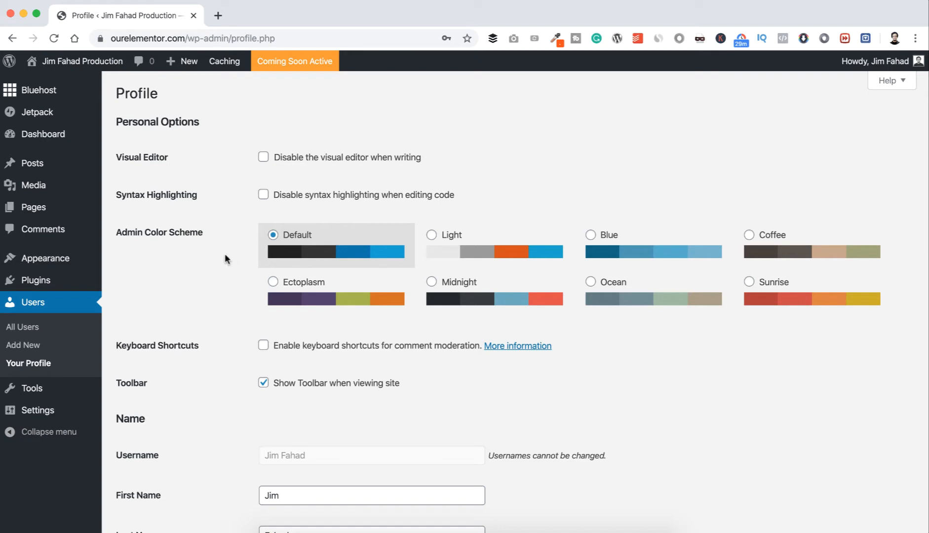
Examine the Name section of the profile, including the First Name and Last Name fields.
{"action": "scroll", "coordinate": [222, 298], "scroll_direction": "down", "scroll_amount": 5}
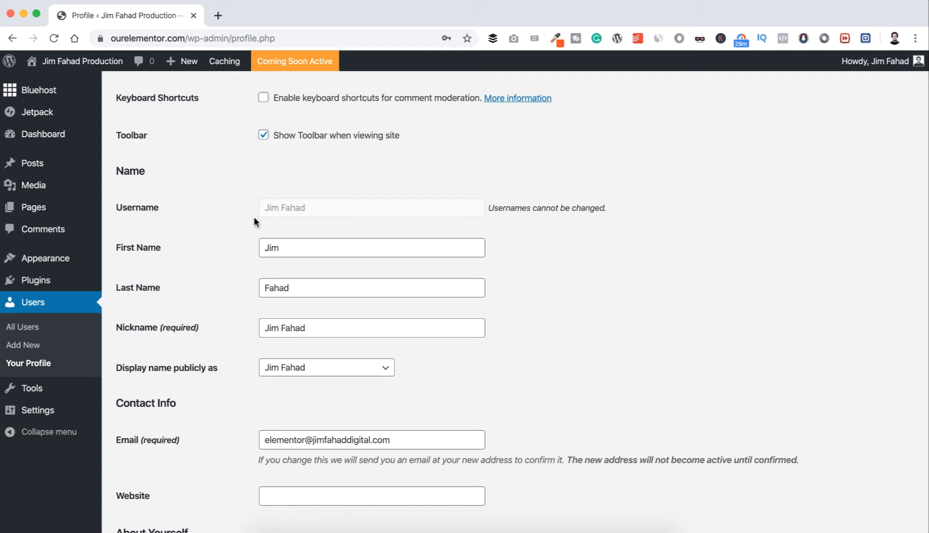
{"action": "left_click", "coordinate": [291, 243]}
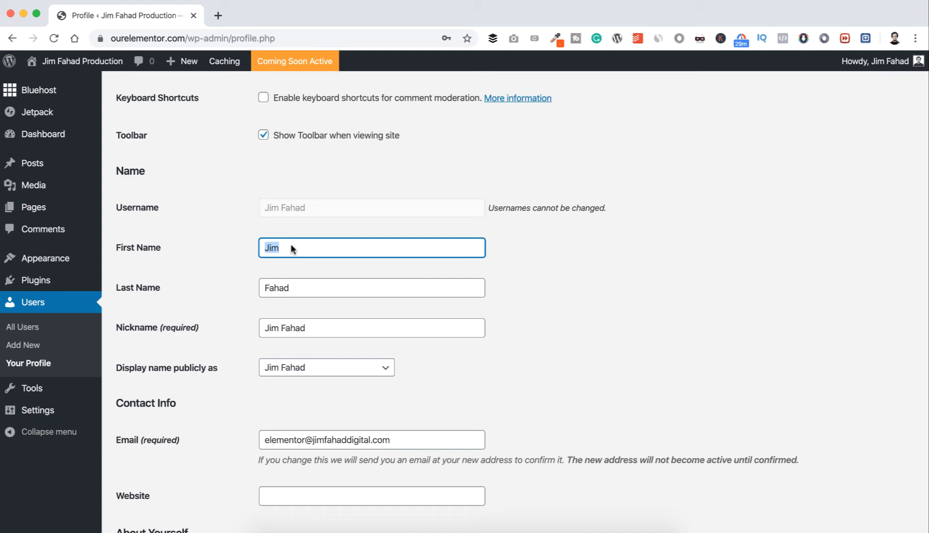
{"action": "left_click", "coordinate": [305, 283]}
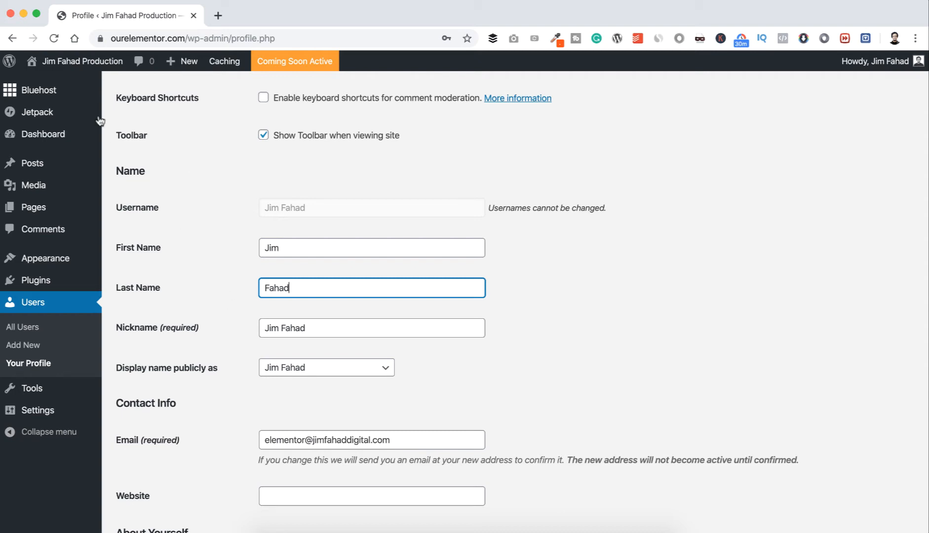
Open the live site in a new browser tab and check the author name under the WordPress for beginners post.
{"action": "mouse_move", "coordinate": [68, 70]}
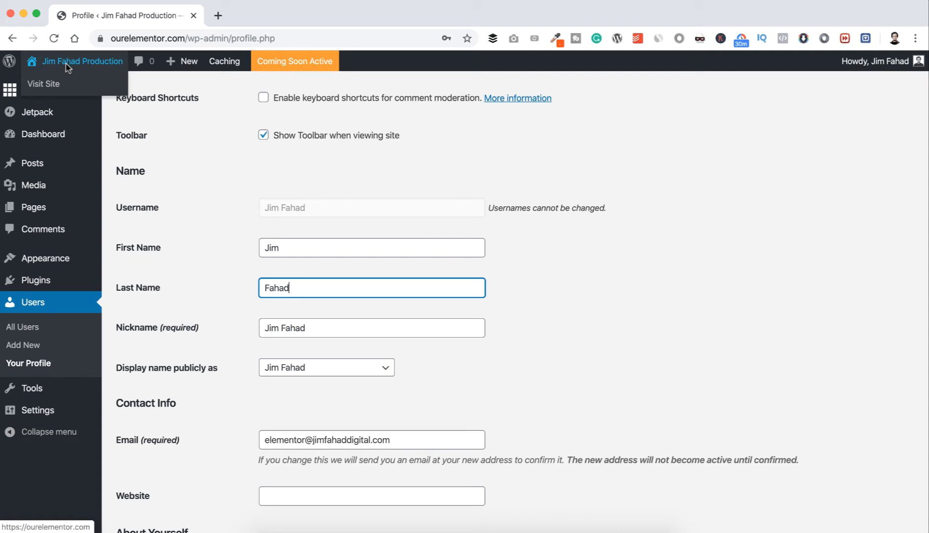
{"action": "right_click", "coordinate": [56, 86]}
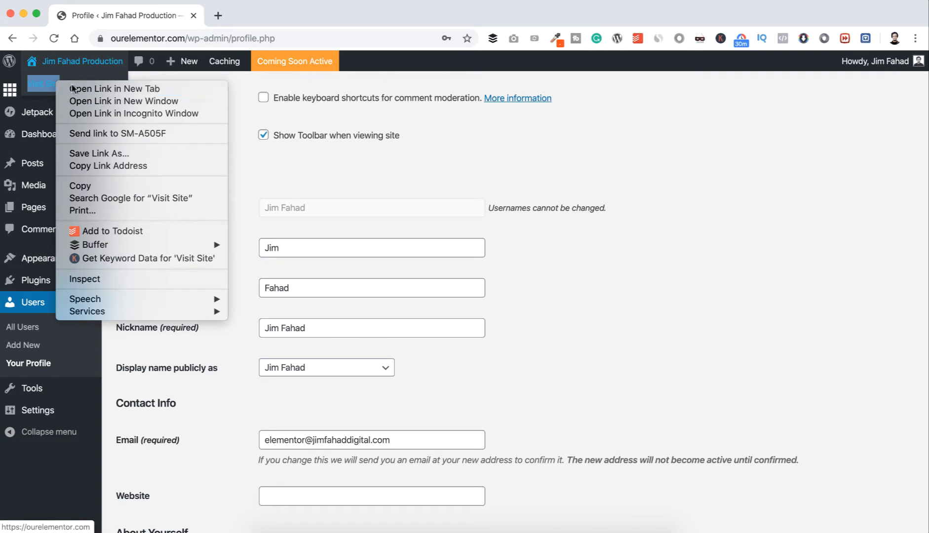
{"action": "left_click", "coordinate": [73, 87]}
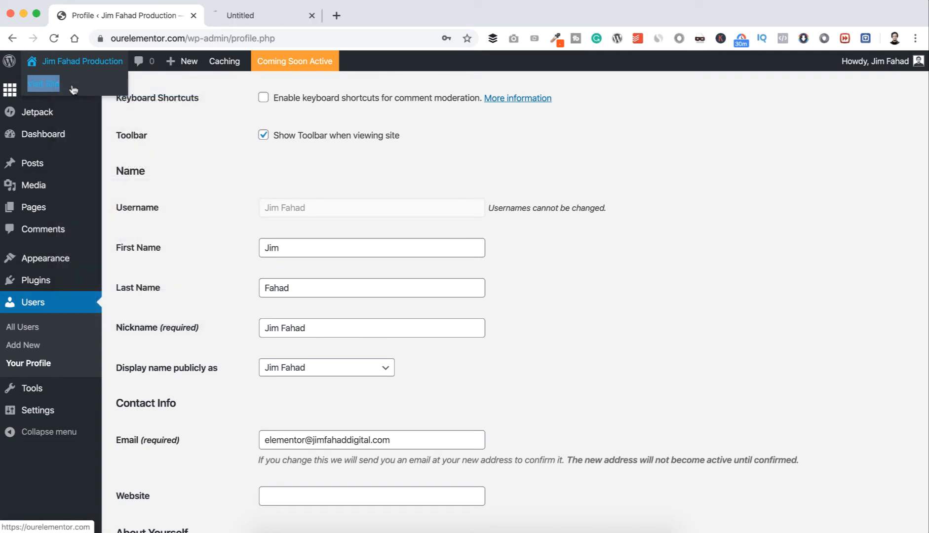
{"action": "left_click", "coordinate": [253, 15]}
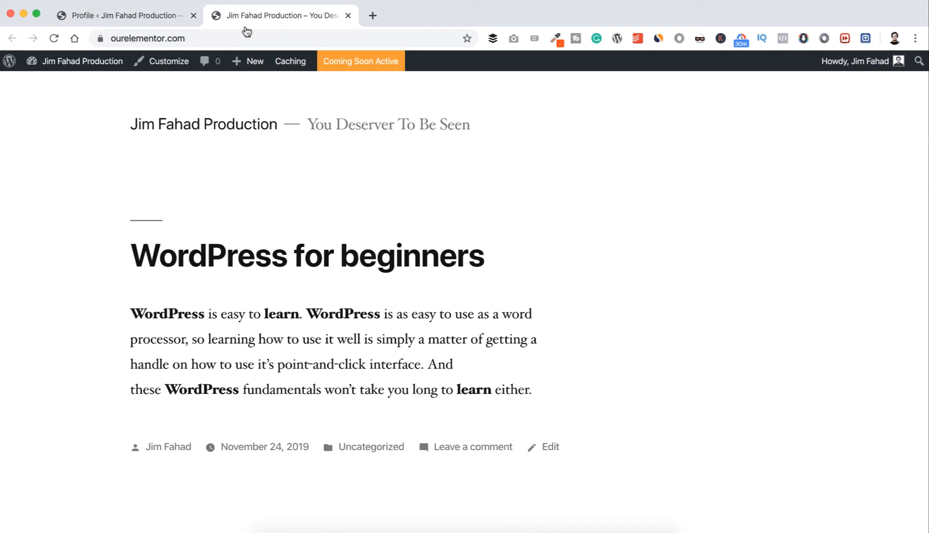
{"action": "scroll", "coordinate": [165, 198], "scroll_direction": "down", "scroll_amount": 2}
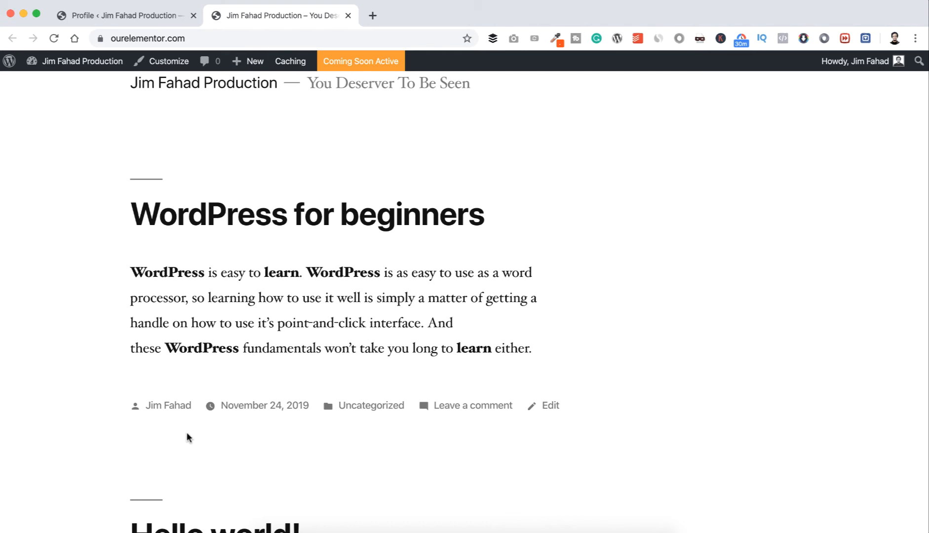
Return to the profile page and replace the first and last names with a sample person's names.
{"action": "left_click", "coordinate": [126, 16]}
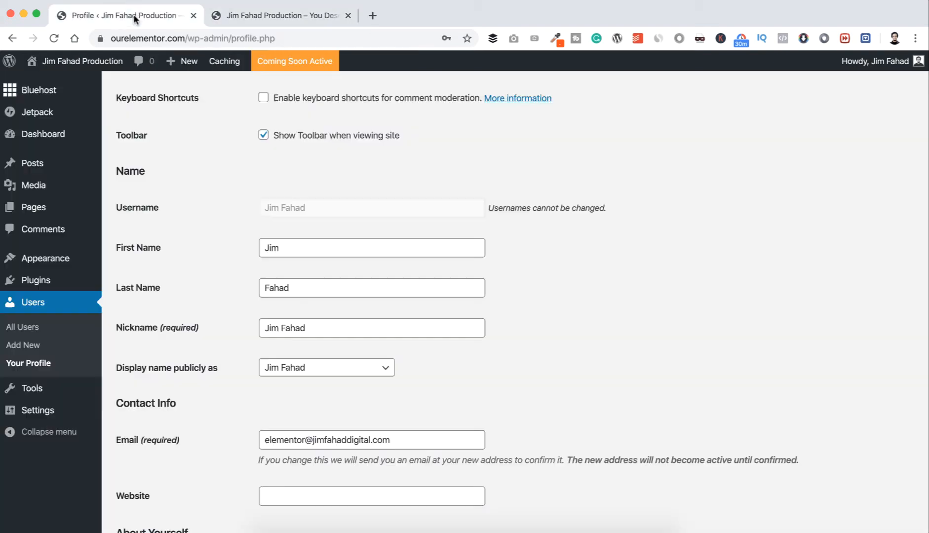
{"action": "left_click", "coordinate": [286, 247]}
{"action": "key", "text": "super+a"}
{"action": "key", "text": "BackSpace"}
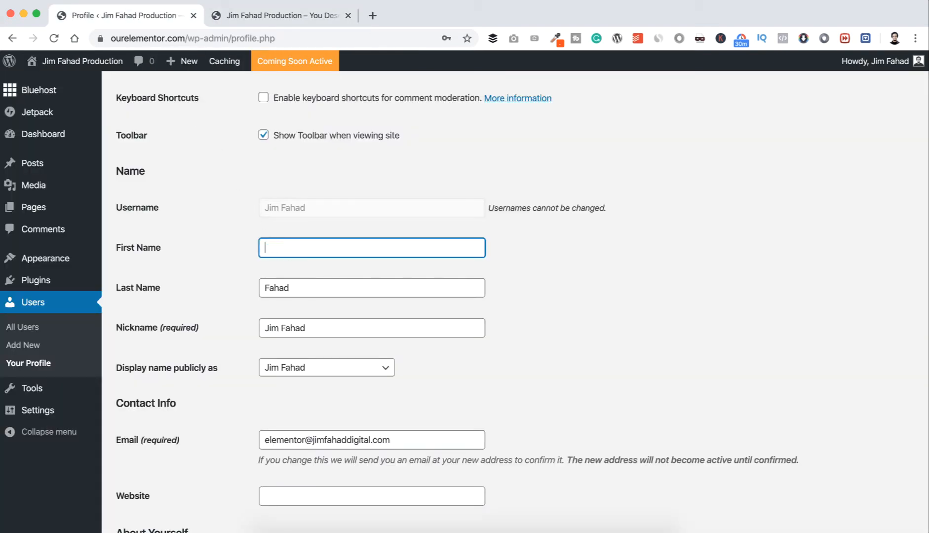
{"action": "type", "text": "John"}
{"action": "key", "text": "Tab"}
{"action": "type", "text": "Doe"}
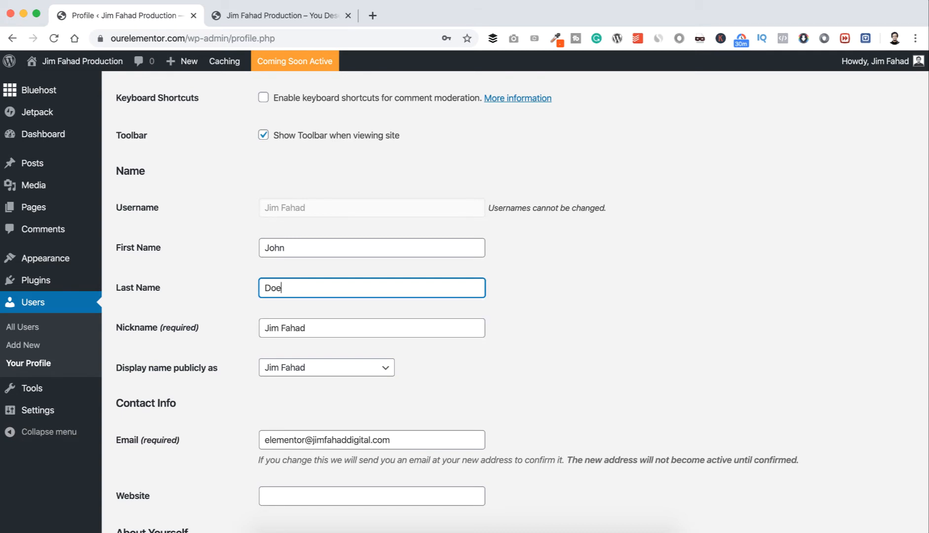
Set the publicly displayed name to the sample first and last name and save the profile.
{"action": "left_click", "coordinate": [337, 340]}
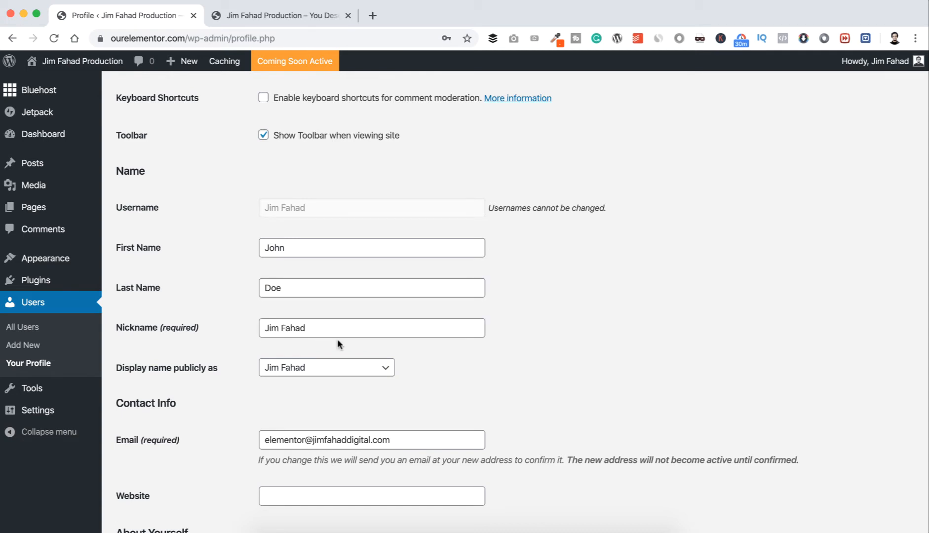
{"action": "left_click", "coordinate": [311, 371]}
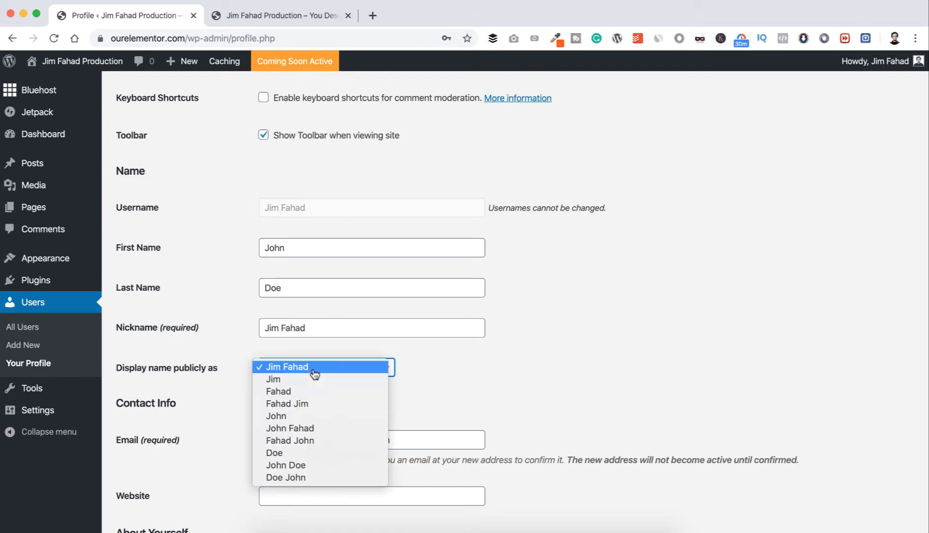
{"action": "left_click", "coordinate": [307, 467]}
{"action": "scroll", "coordinate": [307, 469], "scroll_direction": "down", "scroll_amount": 10}
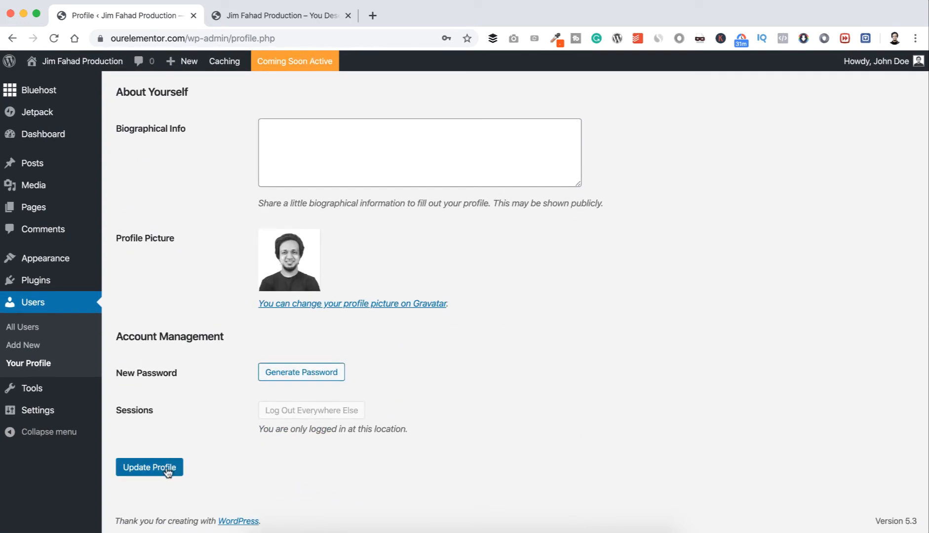
{"action": "left_click", "coordinate": [168, 471]}
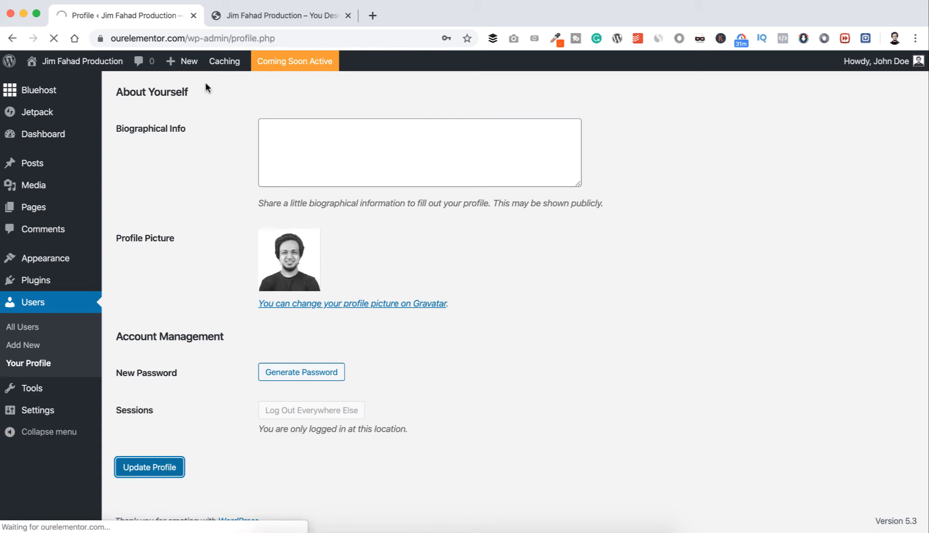
Reload the live site and check the author name under the WordPress for beginners post.
{"action": "left_click", "coordinate": [224, 19]}
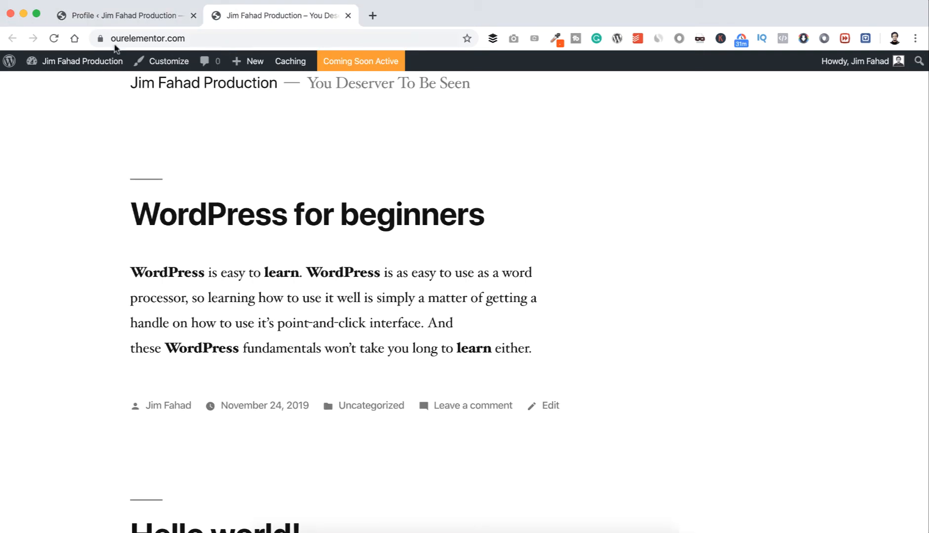
{"action": "left_click", "coordinate": [54, 39]}
{"action": "scroll", "coordinate": [133, 235], "scroll_direction": "down", "scroll_amount": 1}
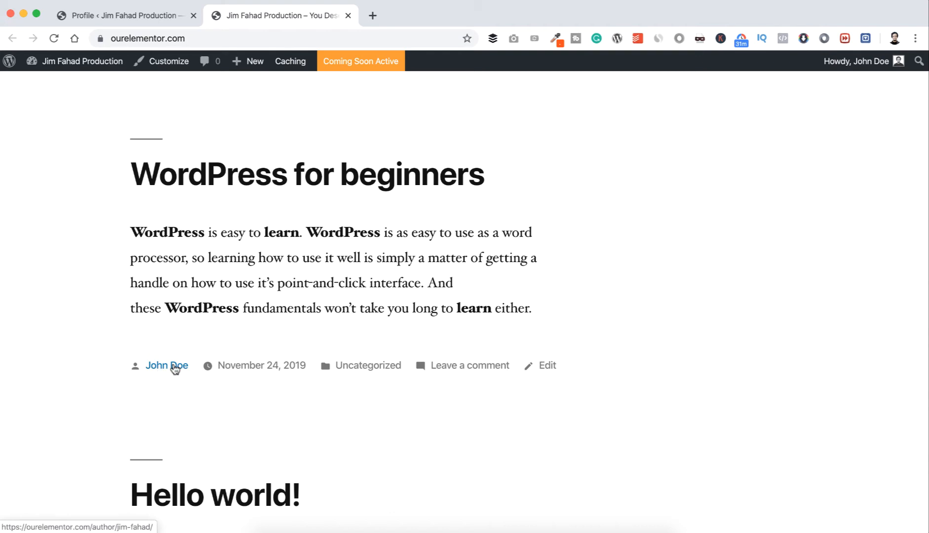
Restore the original first and last names in the profile and choose the original full name as the public display name.
{"action": "left_click", "coordinate": [139, 16]}
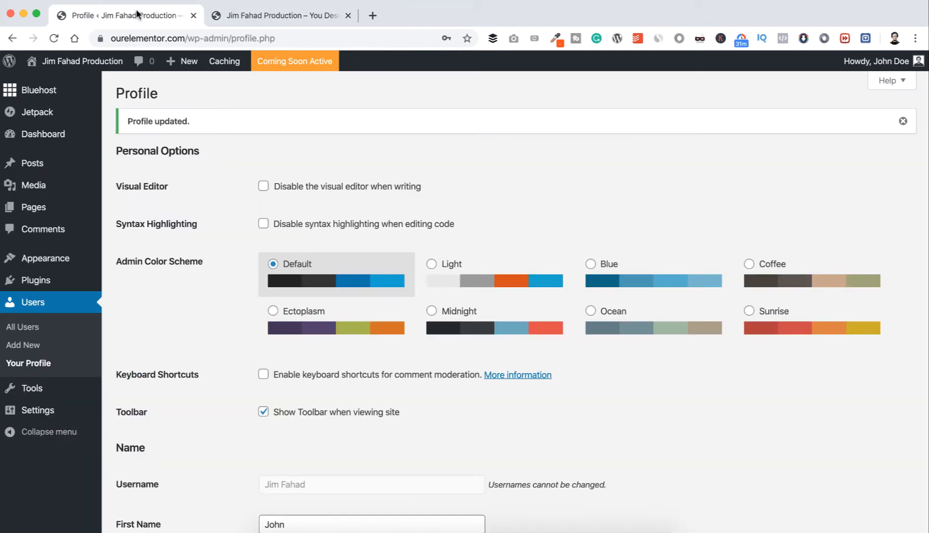
{"action": "scroll", "coordinate": [298, 233], "scroll_direction": "down", "scroll_amount": 5}
{"action": "left_click", "coordinate": [298, 269]}
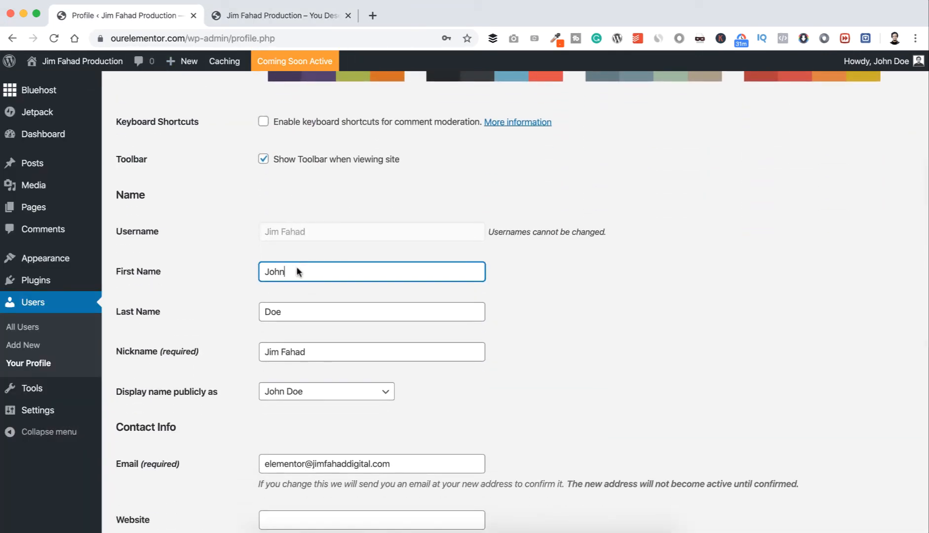
{"action": "key", "text": "BackSpace"}
{"action": "key", "text": "BackSpace"}
{"action": "key", "text": "BackSpace"}
{"action": "key", "text": "BackSpace"}
{"action": "type", "text": "Jim"}
{"action": "key", "text": "Tab"}
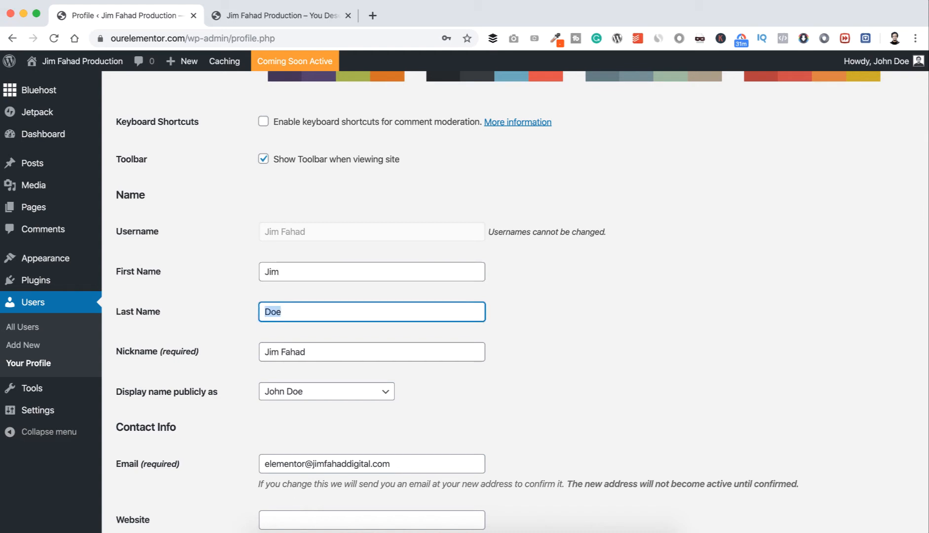
{"action": "type", "text": "Fahad"}
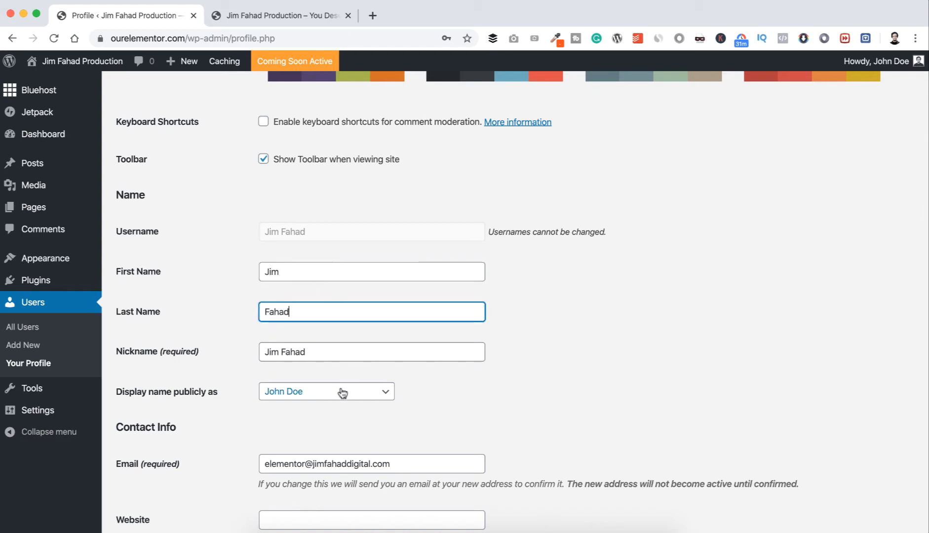
{"action": "left_click", "coordinate": [343, 392]}
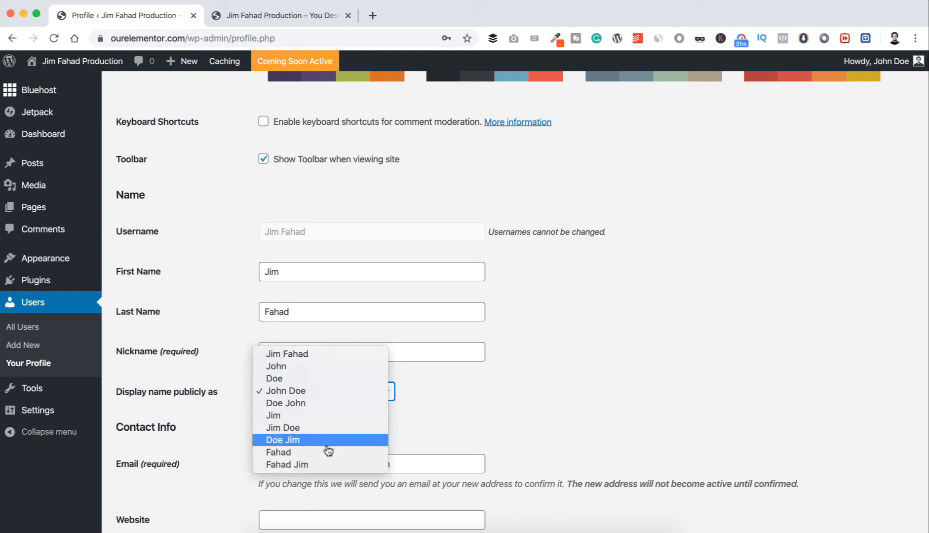
{"action": "left_click", "coordinate": [310, 353]}
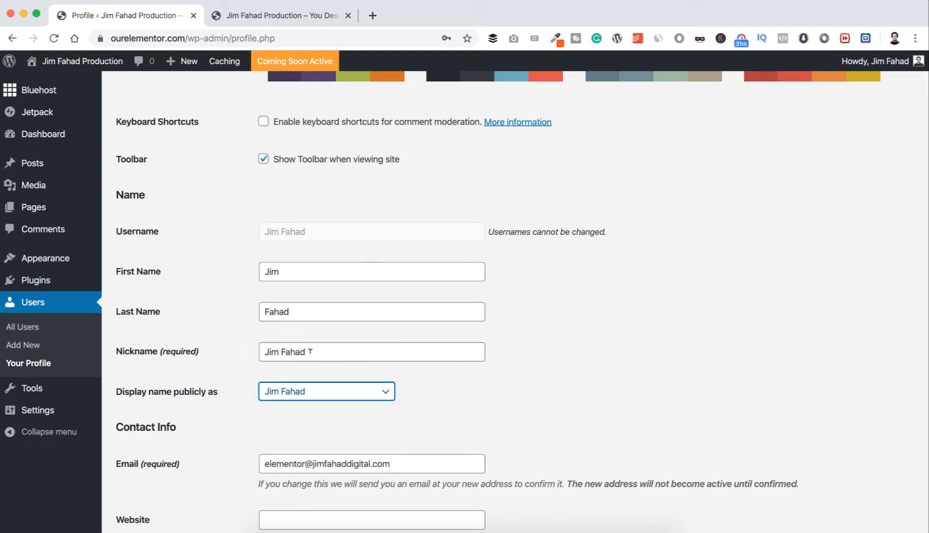
Examine the Email, Website and Biographical Info fields in the profile without entering anything.
{"action": "scroll", "coordinate": [243, 365], "scroll_direction": "down", "scroll_amount": 5}
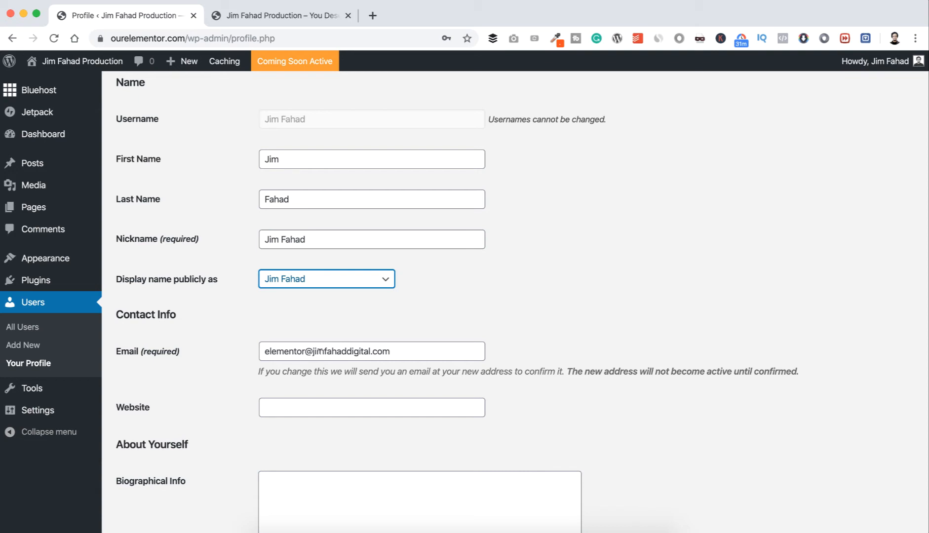
{"action": "scroll", "coordinate": [225, 396], "scroll_direction": "down", "scroll_amount": 2}
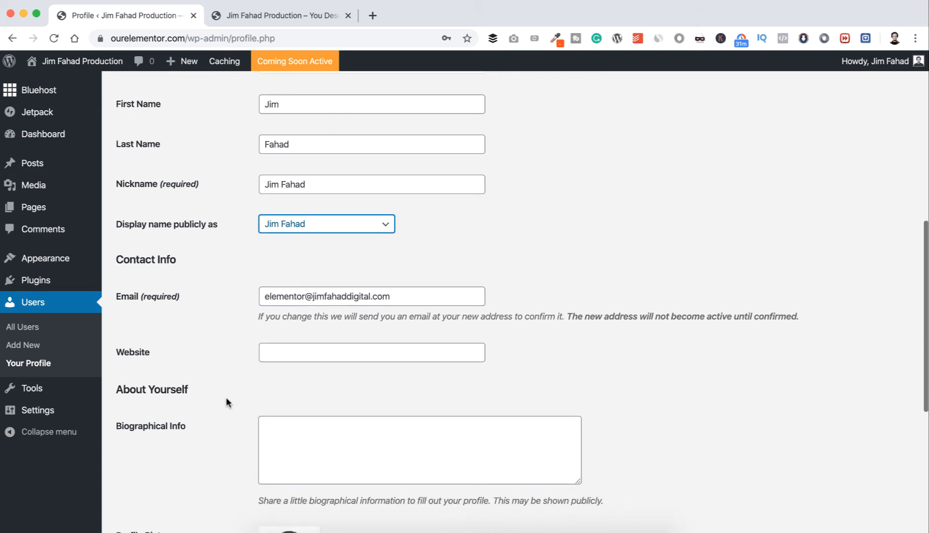
{"action": "left_click", "coordinate": [280, 352]}
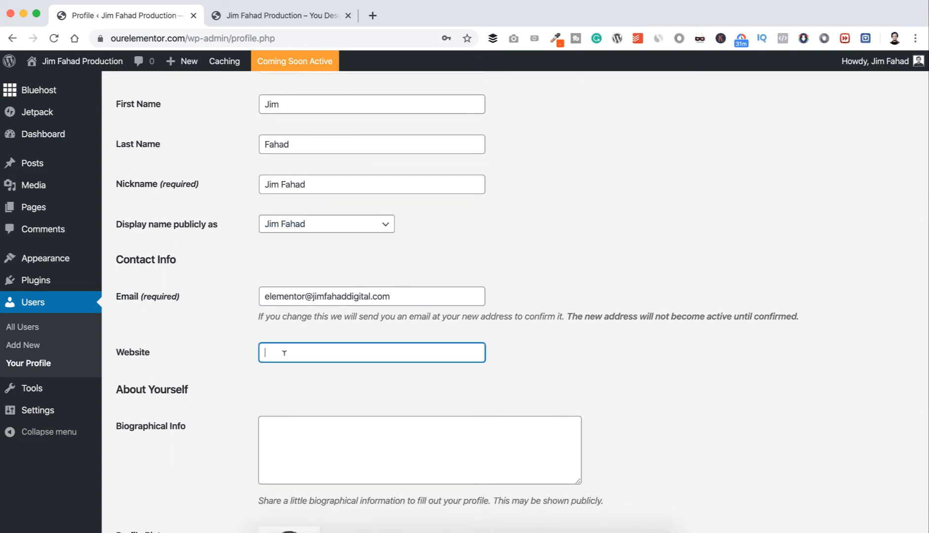
{"action": "left_click", "coordinate": [223, 392]}
{"action": "scroll", "coordinate": [223, 392], "scroll_direction": "down", "scroll_amount": 2}
{"action": "left_click", "coordinate": [299, 374]}
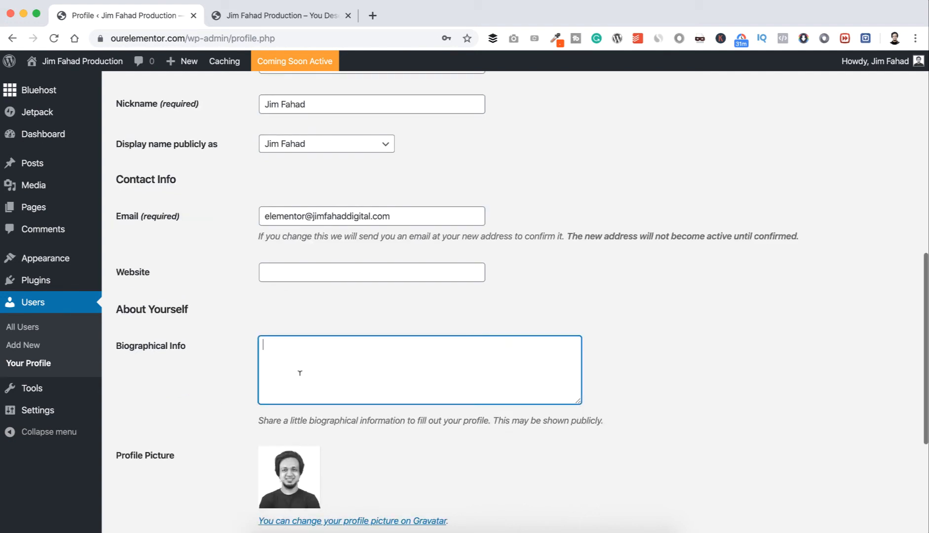
{"action": "left_click", "coordinate": [200, 376]}
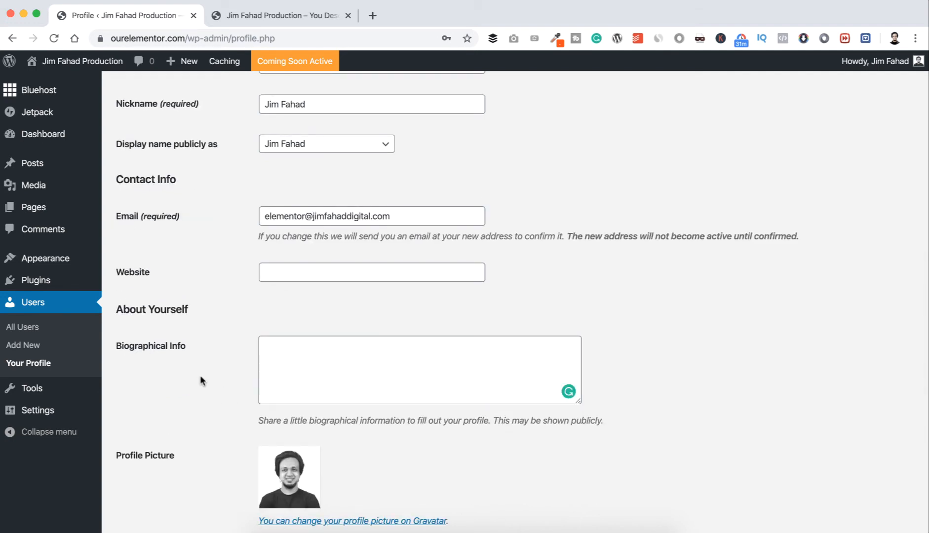
Generate a new account password under Account Management and update the profile.
{"action": "scroll", "coordinate": [200, 379], "scroll_direction": "down", "scroll_amount": 1}
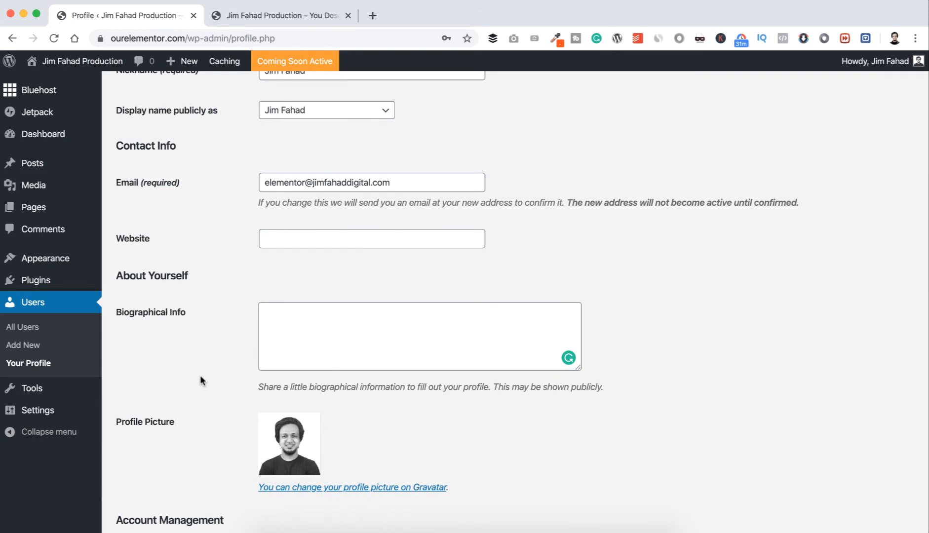
{"action": "left_click", "coordinate": [281, 341]}
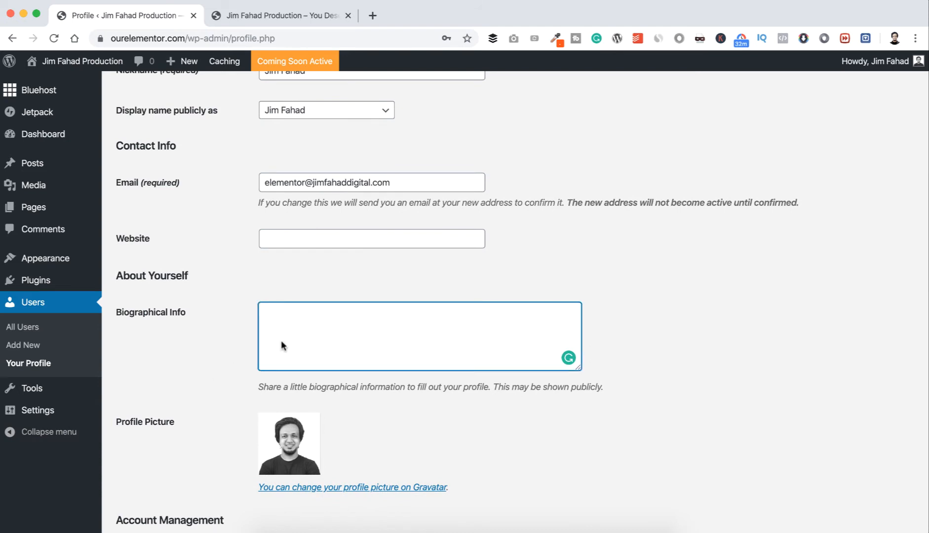
{"action": "left_click", "coordinate": [192, 371]}
{"action": "scroll", "coordinate": [191, 371], "scroll_direction": "down", "scroll_amount": 5}
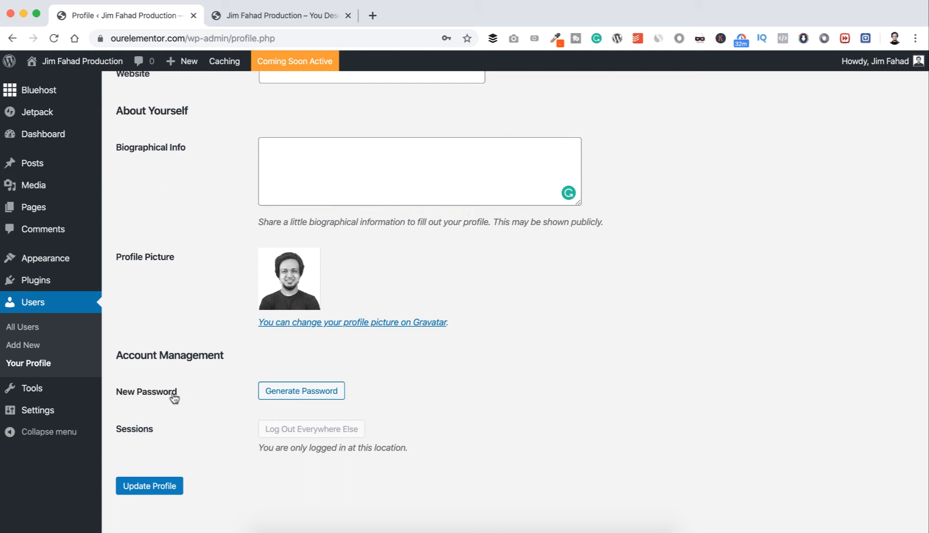
{"action": "left_click", "coordinate": [278, 392]}
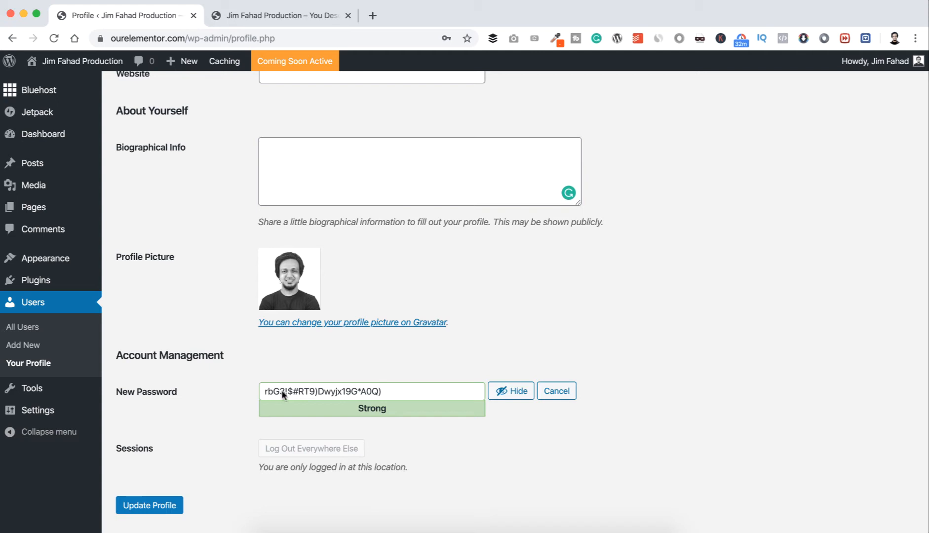
{"action": "scroll", "coordinate": [216, 415], "scroll_direction": "down", "scroll_amount": 1}
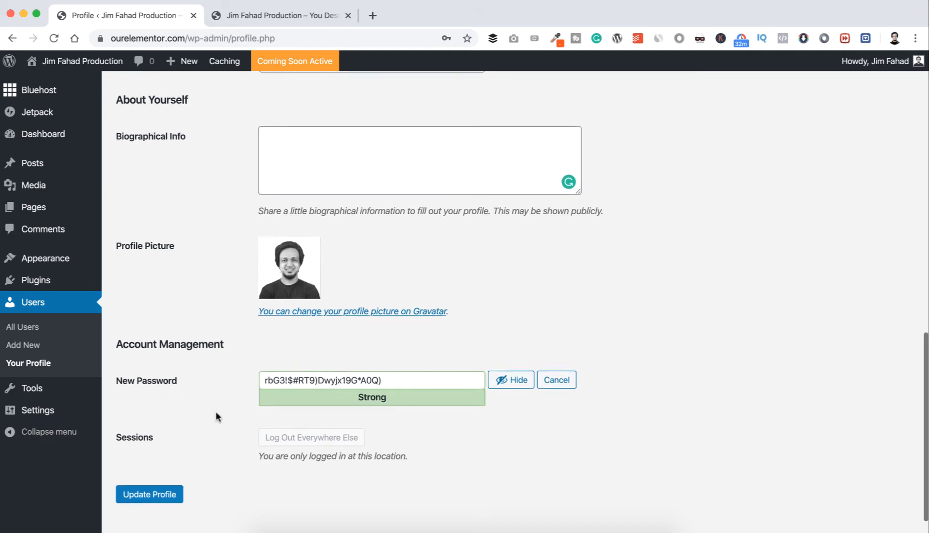
{"action": "scroll", "coordinate": [216, 414], "scroll_direction": "up", "scroll_amount": 1}
{"action": "scroll", "coordinate": [216, 414], "scroll_direction": "down", "scroll_amount": 2}
{"action": "scroll", "coordinate": [215, 414], "scroll_direction": "up", "scroll_amount": 1}
{"action": "left_click", "coordinate": [155, 502]}
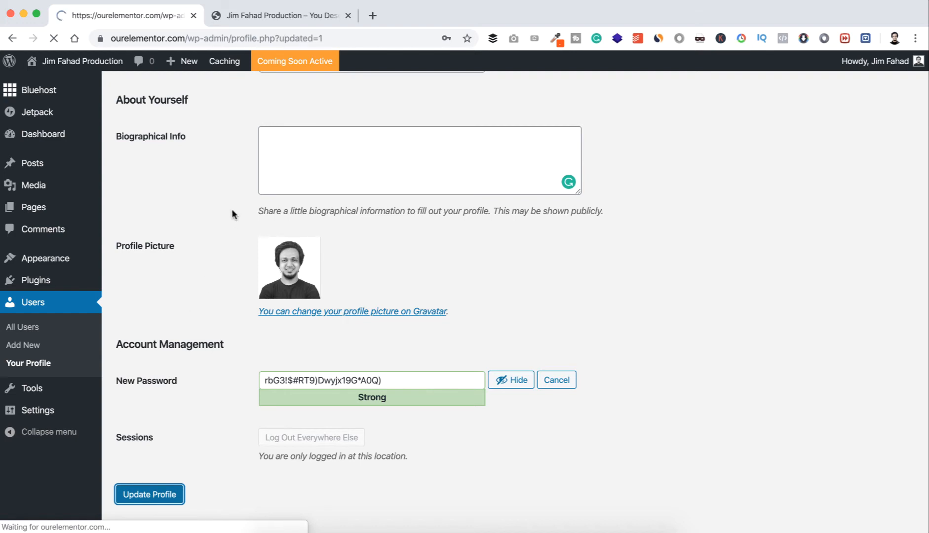
Reload the live site and check the restored author name under the WordPress for beginners post.
{"action": "left_click", "coordinate": [259, 14]}
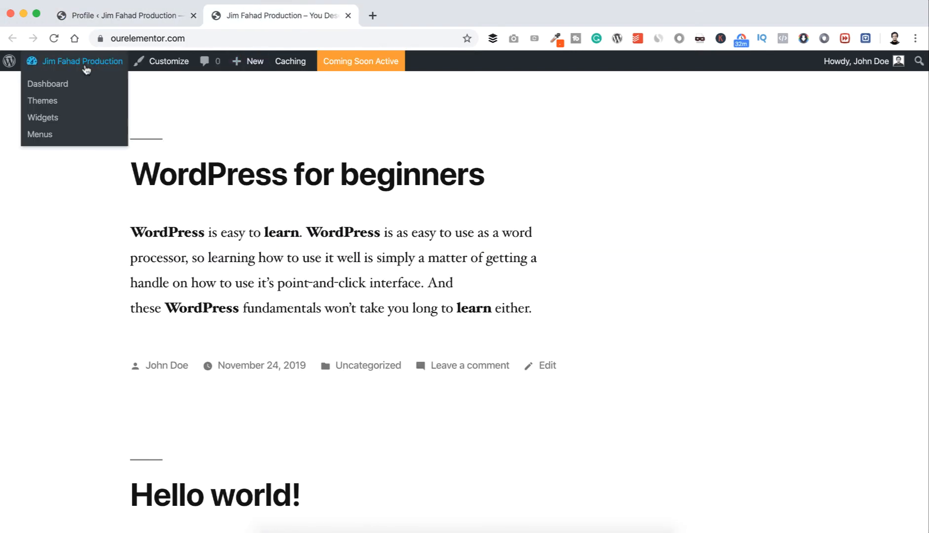
{"action": "left_click", "coordinate": [53, 38]}
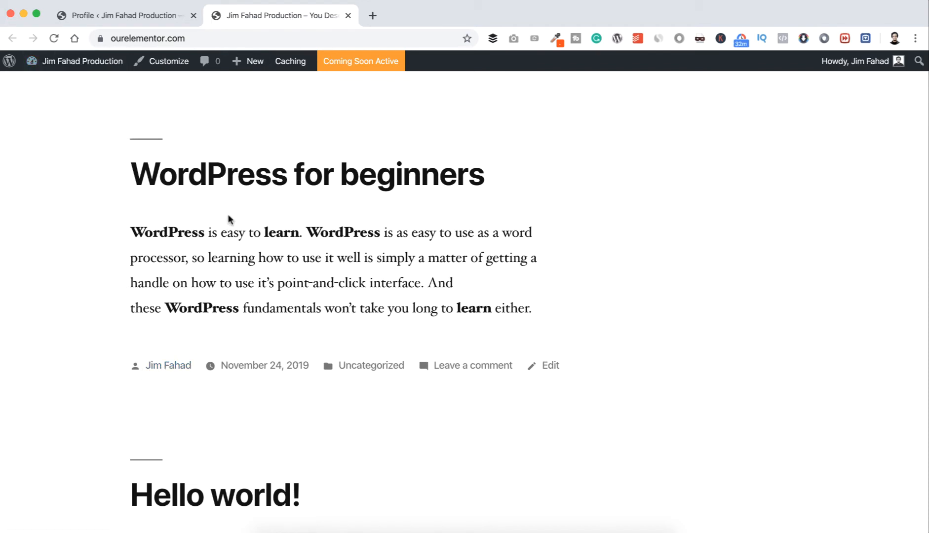
{"action": "scroll", "coordinate": [228, 219], "scroll_direction": "up", "scroll_amount": 2}
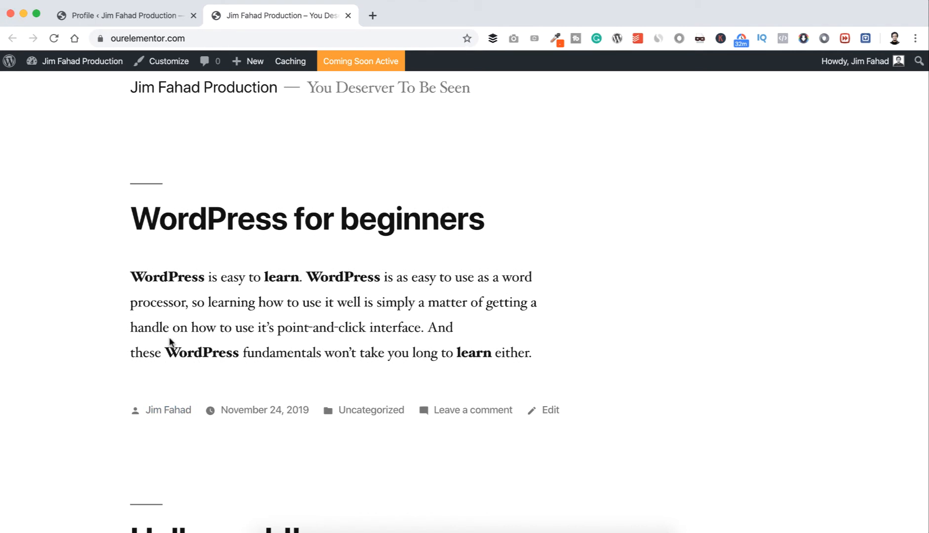
Open the WordPress for beginners post and compare its title with the date and slug in its web address.
{"action": "left_click", "coordinate": [227, 228]}
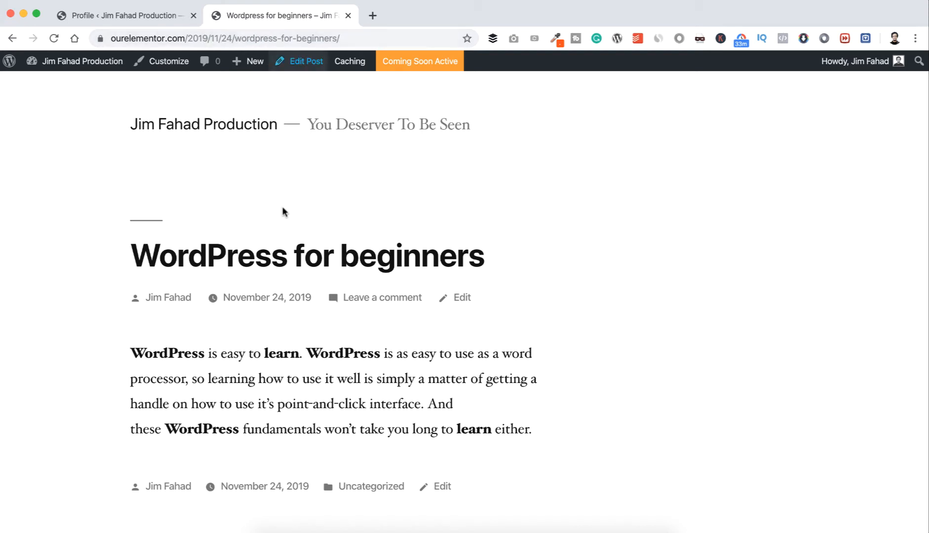
{"action": "left_click_drag", "start_coordinate": [130, 252], "coordinate": [494, 240]}
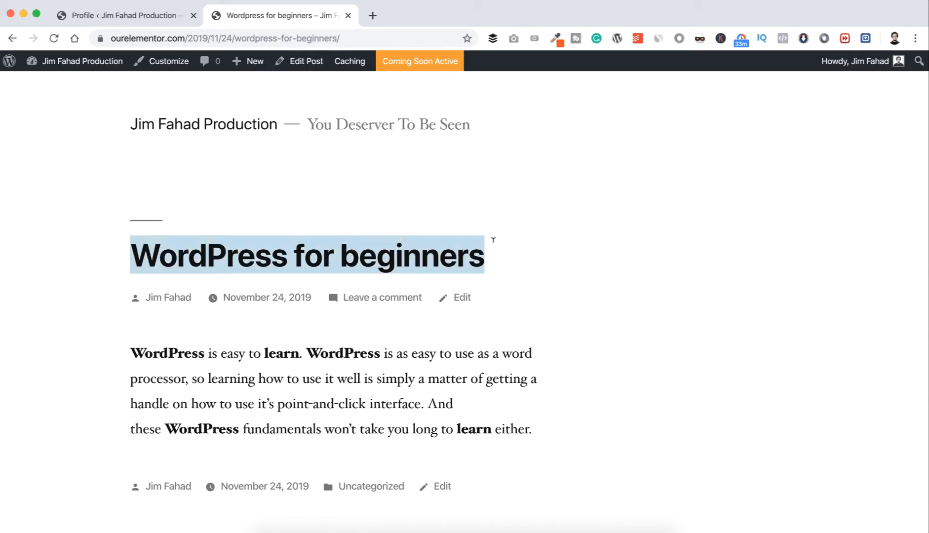
{"action": "mouse_move", "coordinate": [251, 59]}
{"action": "left_click_drag", "start_coordinate": [234, 38], "coordinate": [374, 37]}
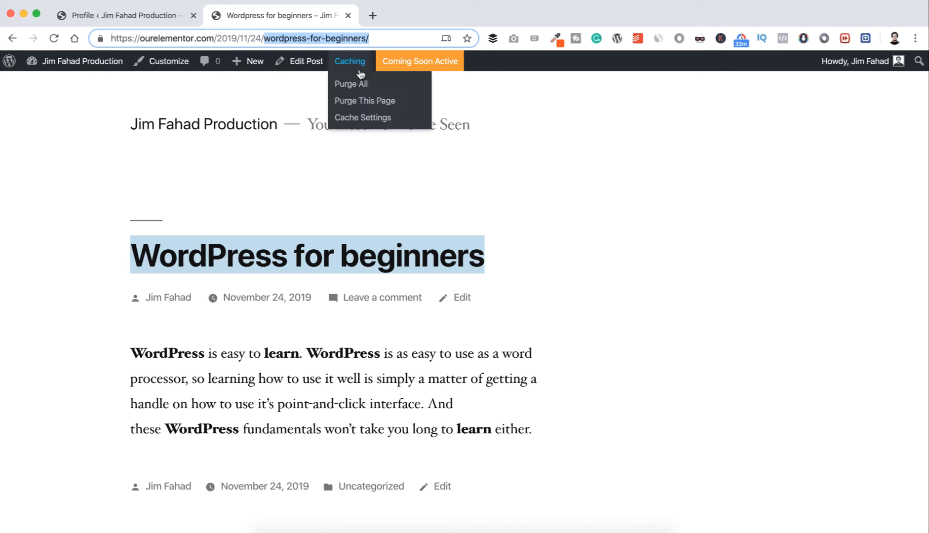
{"action": "left_click", "coordinate": [325, 177]}
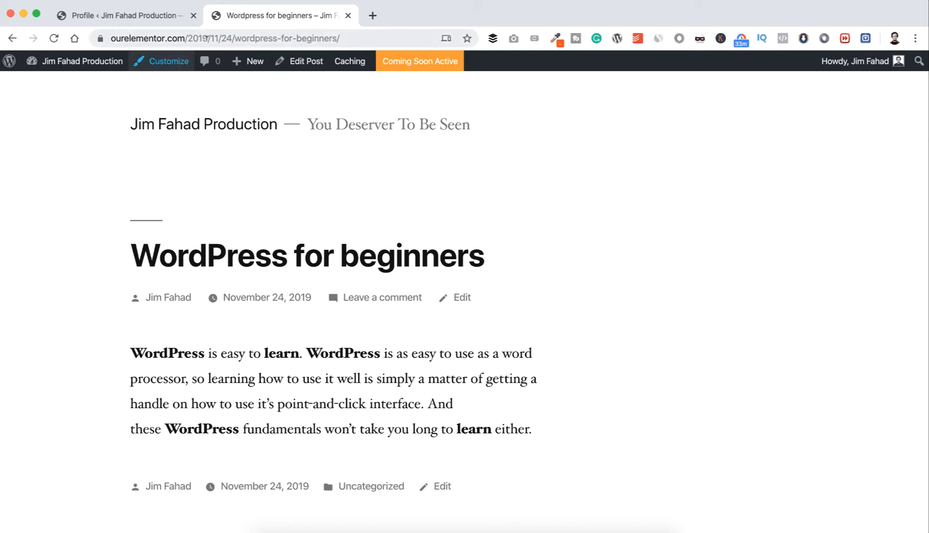
{"action": "left_click_drag", "start_coordinate": [235, 38], "coordinate": [345, 38]}
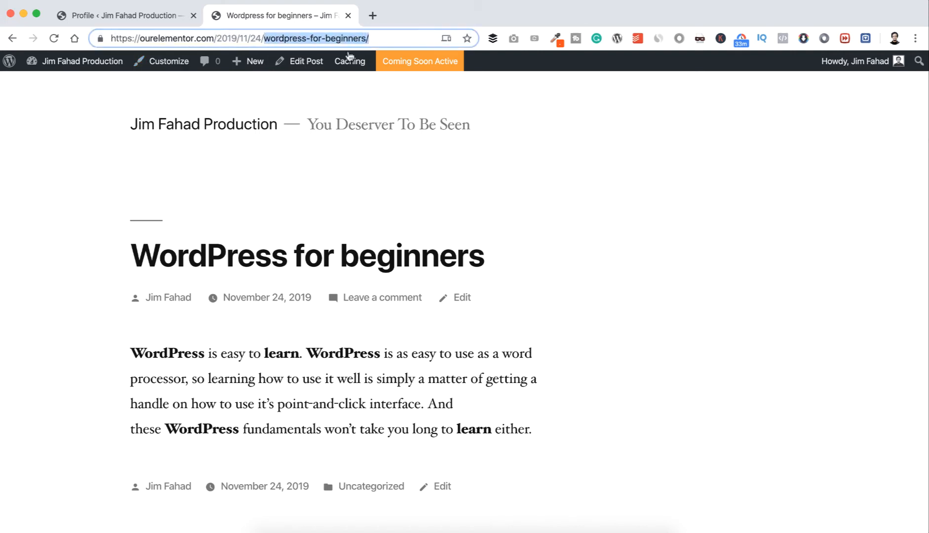
{"action": "left_click", "coordinate": [282, 221]}
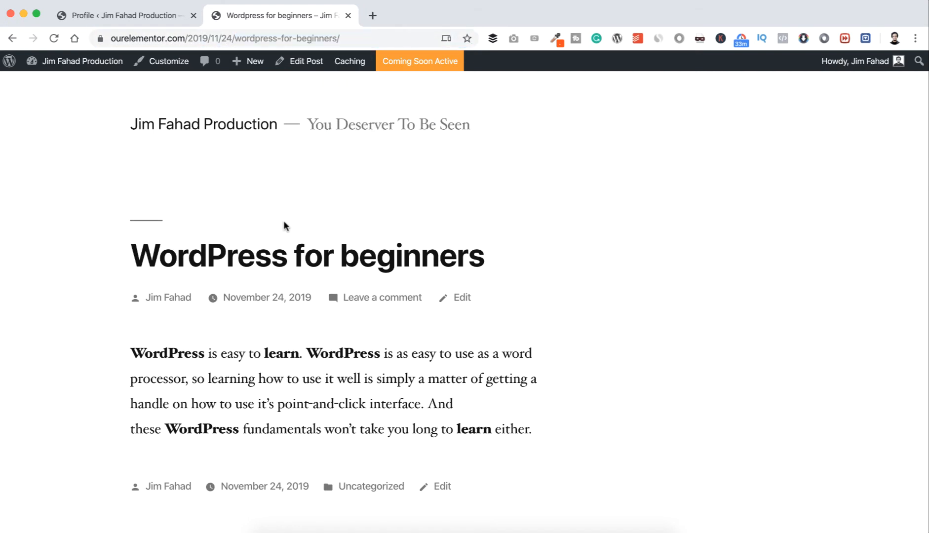
Set the site's permalink structure to Post name in the Permalink settings and save the changes.
{"action": "left_click", "coordinate": [131, 16]}
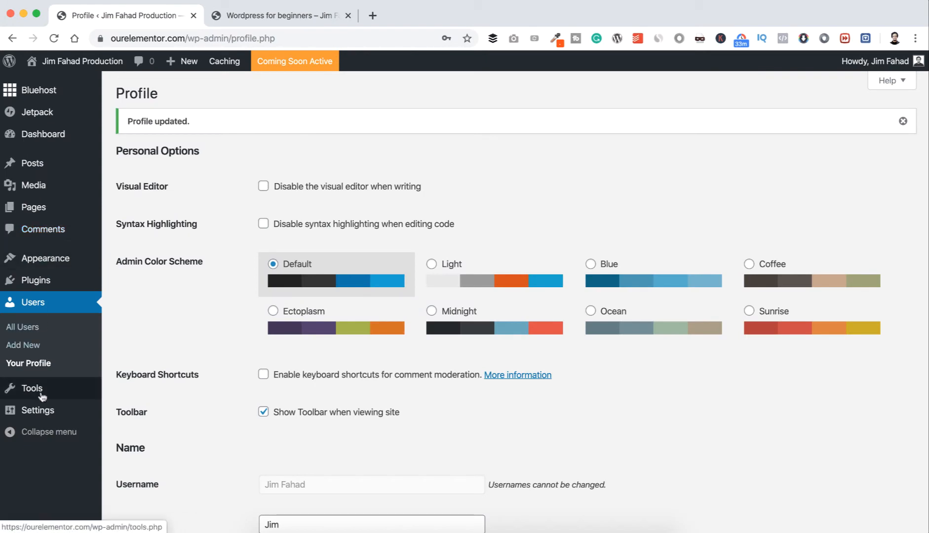
{"action": "mouse_move", "coordinate": [43, 413]}
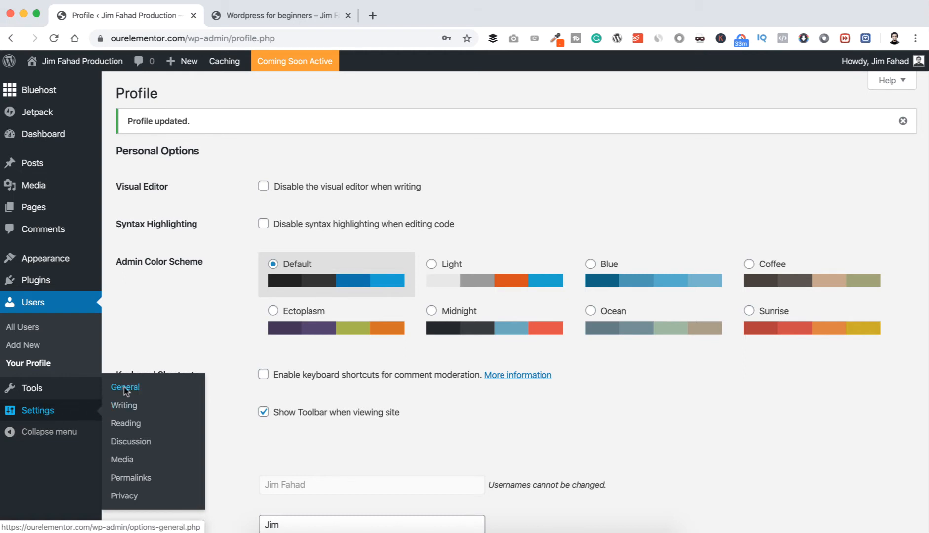
{"action": "left_click", "coordinate": [132, 477]}
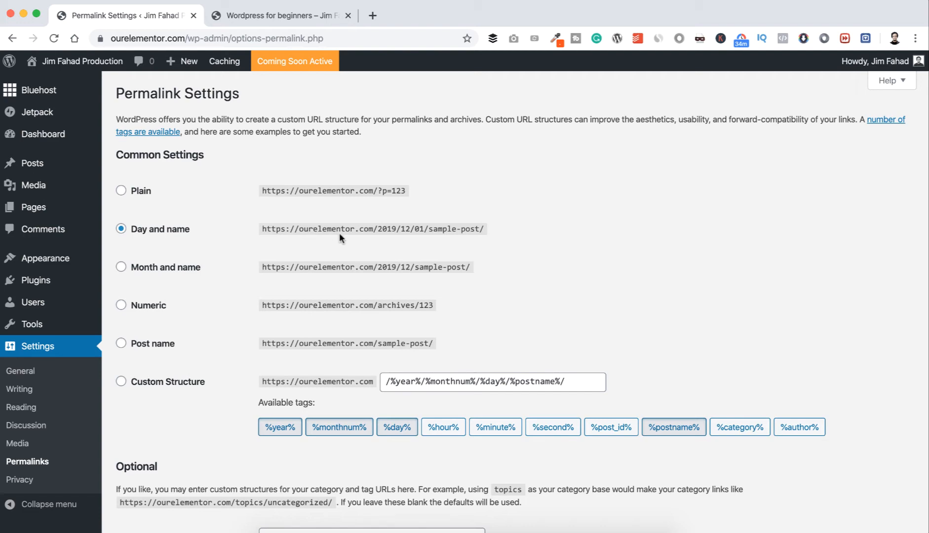
{"action": "left_click", "coordinate": [284, 15]}
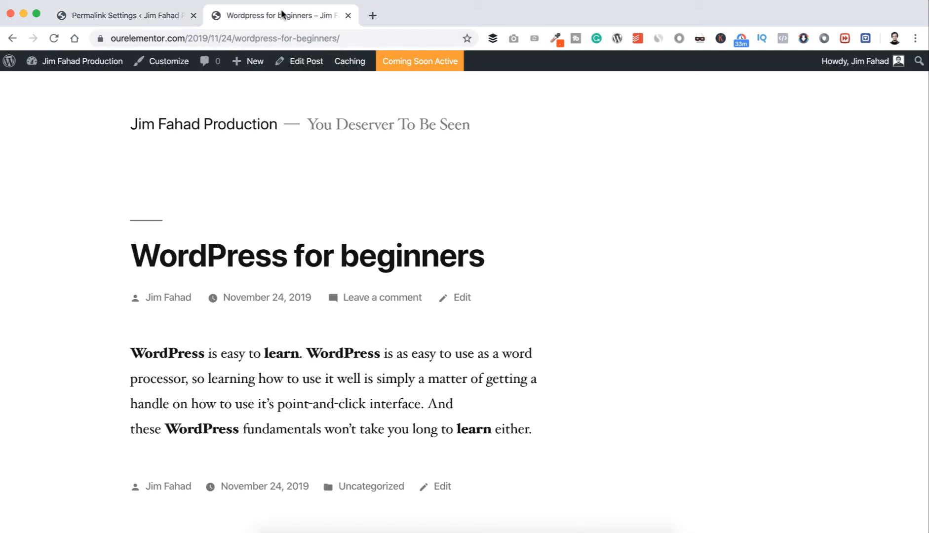
{"action": "left_click", "coordinate": [163, 15]}
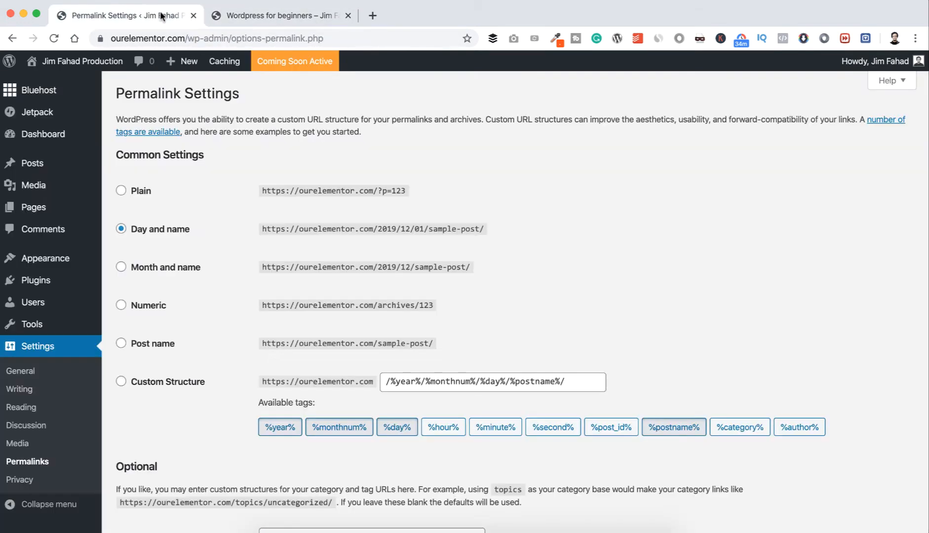
{"action": "scroll", "coordinate": [214, 305], "scroll_direction": "down", "scroll_amount": 1}
{"action": "left_click", "coordinate": [169, 317]}
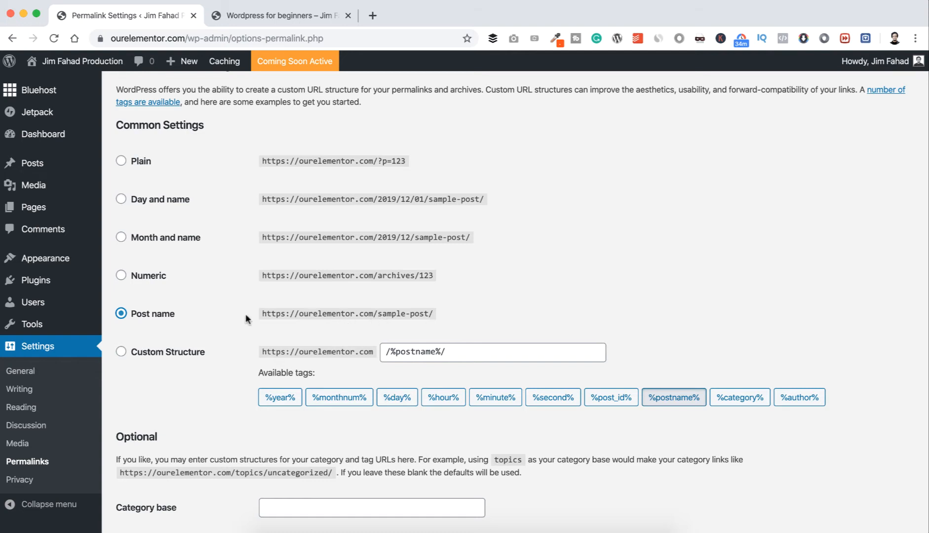
{"action": "scroll", "coordinate": [243, 313], "scroll_direction": "down", "scroll_amount": 5}
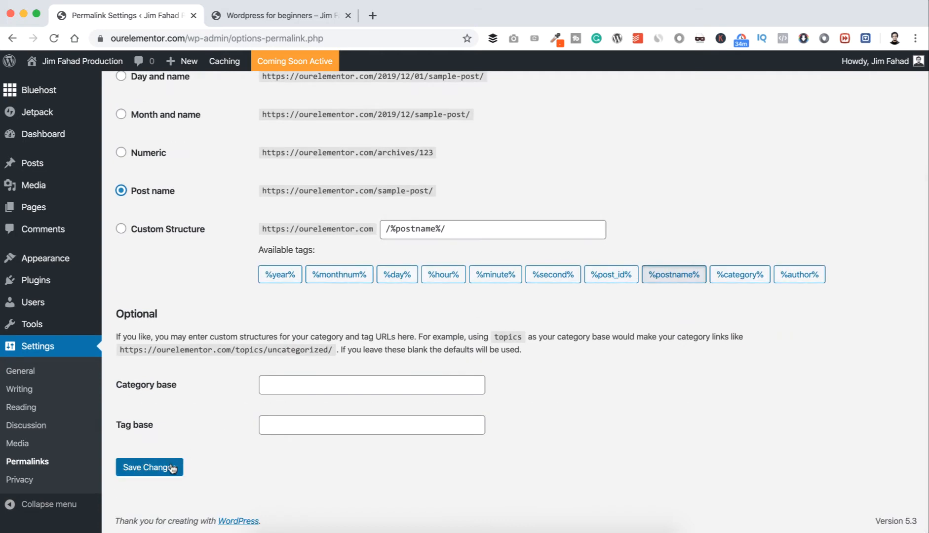
{"action": "left_click", "coordinate": [172, 468]}
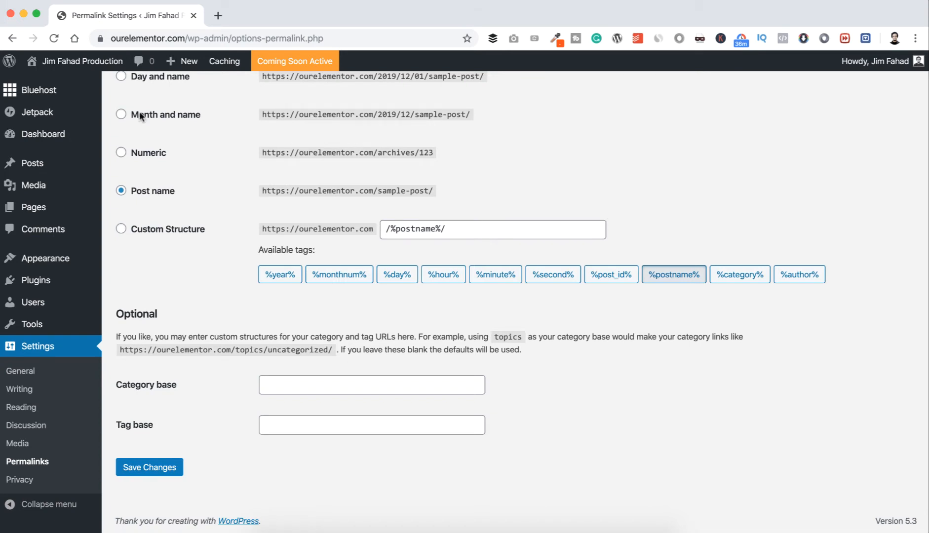
Open the live site in a new tab and check the web address of the WordPress for beginners post.
{"action": "mouse_move", "coordinate": [76, 61]}
{"action": "left_click", "coordinate": [67, 85], "text": "super"}
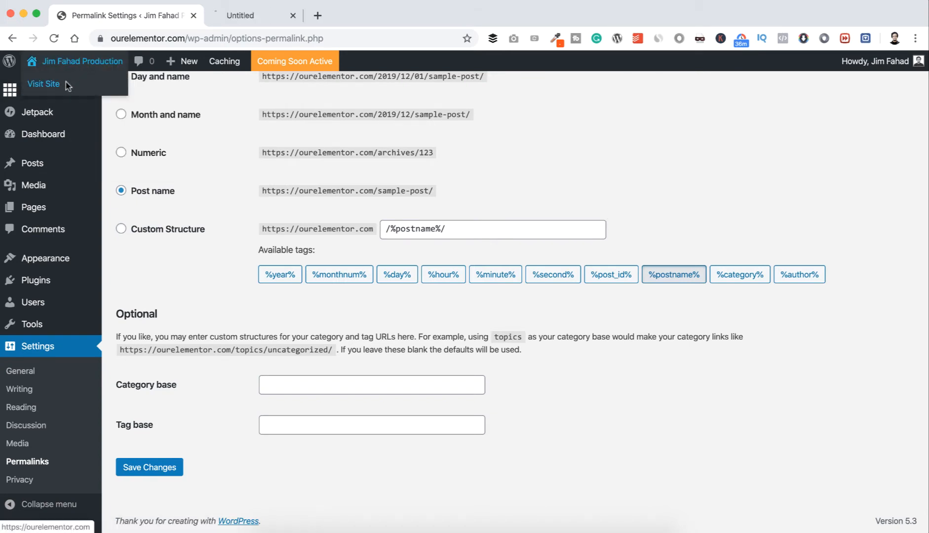
{"action": "left_click", "coordinate": [254, 18]}
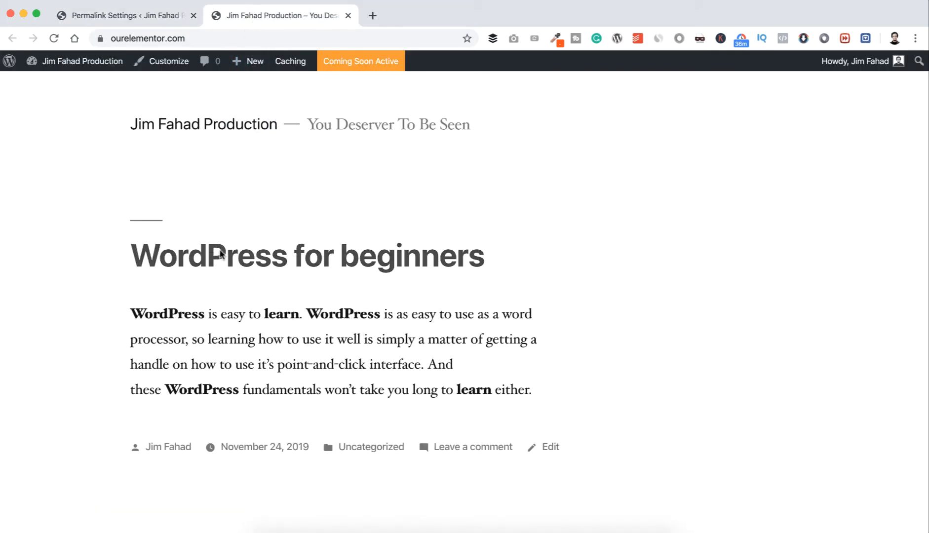
{"action": "left_click", "coordinate": [227, 261]}
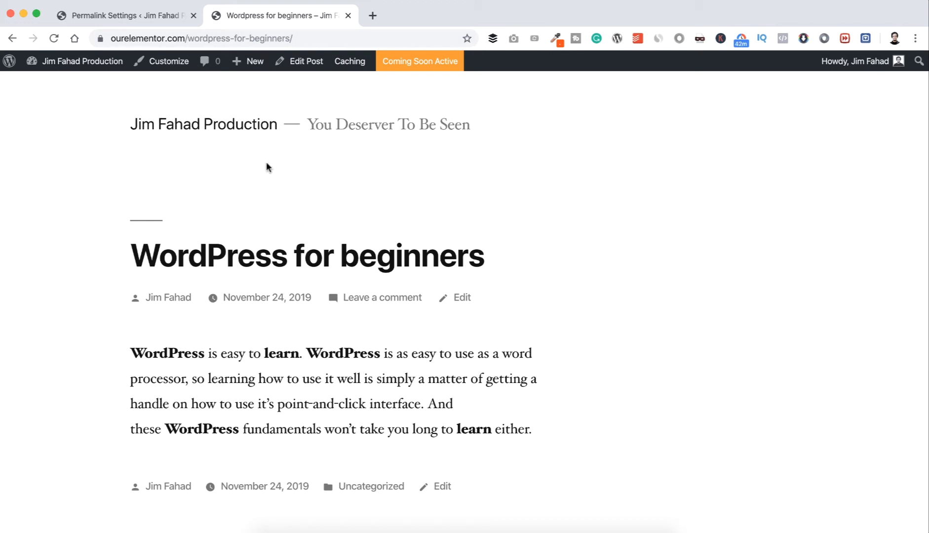
Deactivate the Jetpack by WordPress.com plugin in the installed plugins list of the site admin.
{"action": "left_click", "coordinate": [143, 15]}
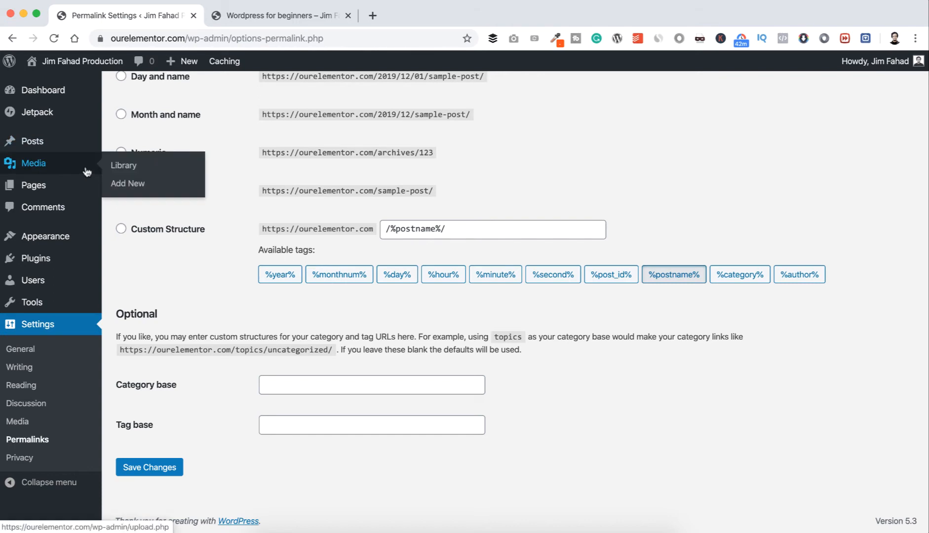
{"action": "mouse_move", "coordinate": [61, 279]}
{"action": "mouse_move", "coordinate": [78, 197]}
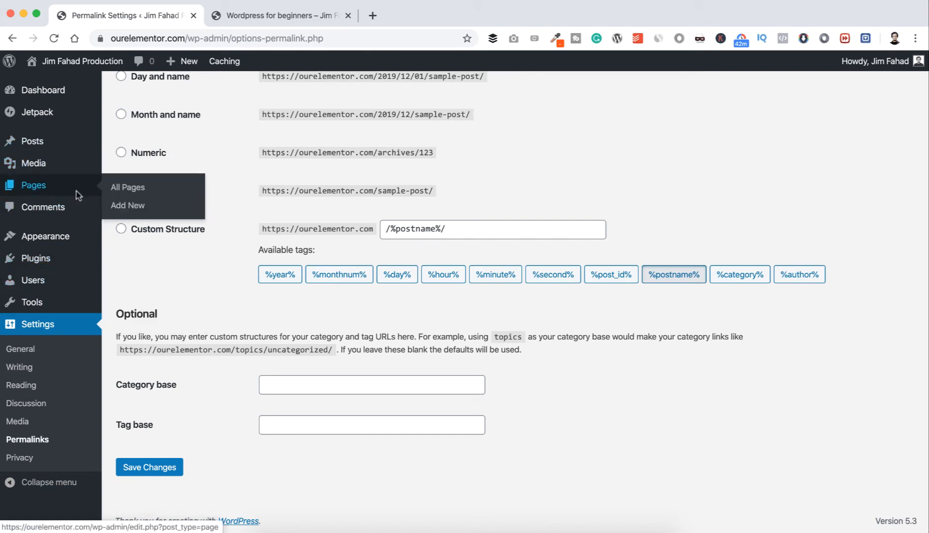
{"action": "scroll", "coordinate": [76, 191], "scroll_direction": "up", "scroll_amount": 4}
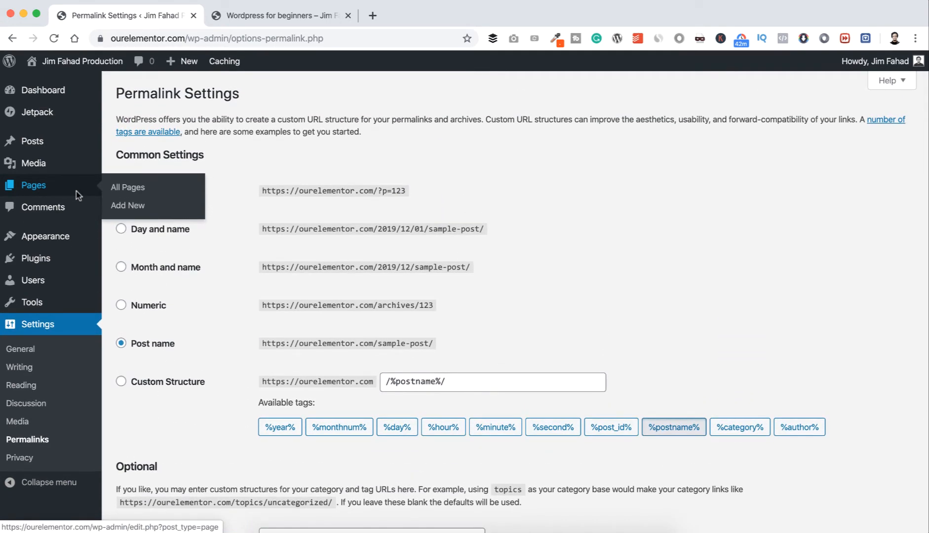
{"action": "mouse_move", "coordinate": [49, 264]}
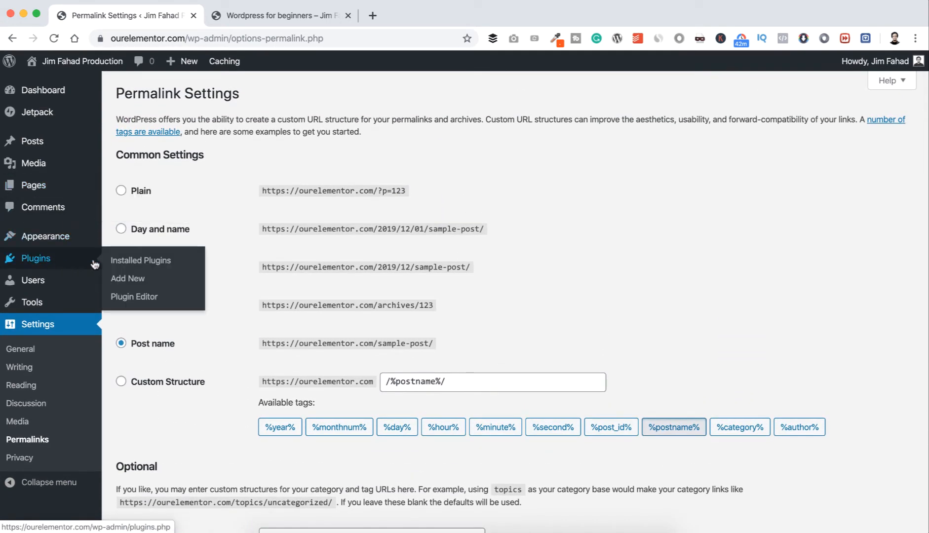
{"action": "left_click", "coordinate": [134, 261]}
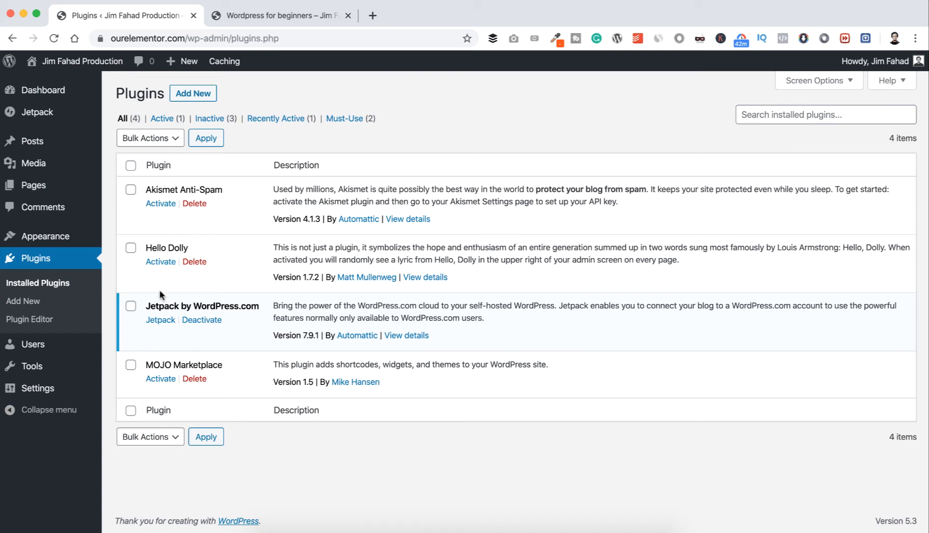
{"action": "left_click", "coordinate": [196, 320]}
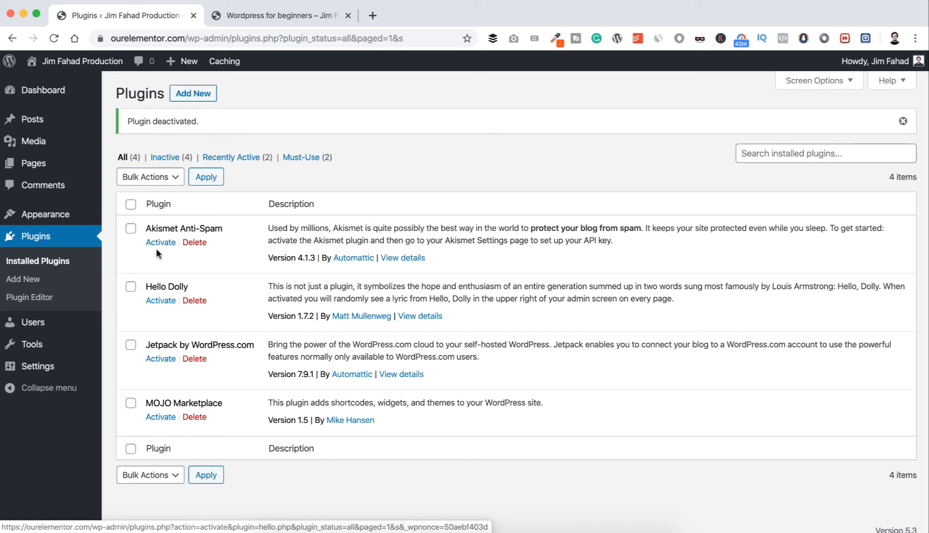
{"action": "left_click", "coordinate": [131, 205]}
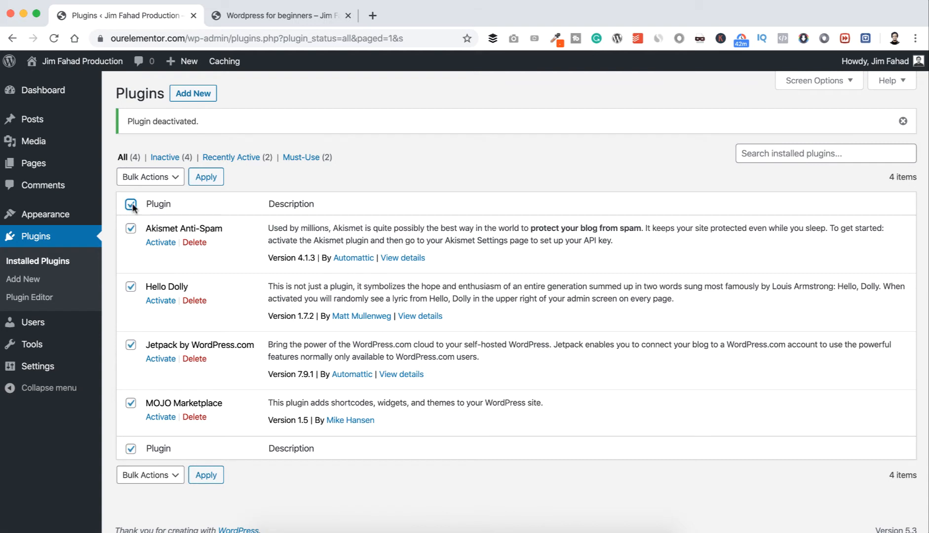
{"action": "left_click", "coordinate": [131, 205]}
{"action": "left_click", "coordinate": [131, 229]}
{"action": "left_click", "coordinate": [131, 288]}
{"action": "left_click", "coordinate": [131, 288]}
{"action": "left_click", "coordinate": [131, 228]}
Bulk-delete the Akismet Anti-Spam, Hello Dolly, Jetpack by WordPress.com and MOJO Marketplace plugins together with their data.
{"action": "left_click", "coordinate": [130, 204]}
{"action": "left_click", "coordinate": [171, 177]}
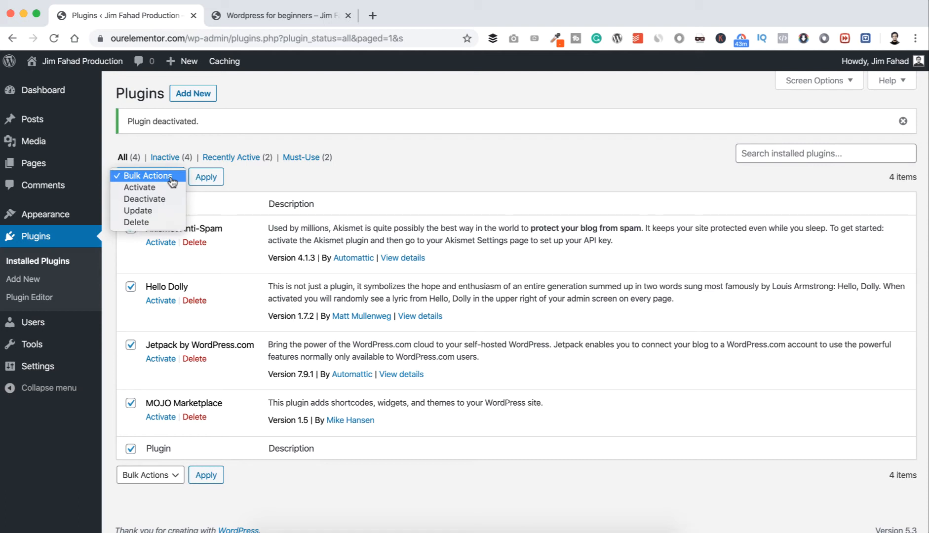
{"action": "left_click", "coordinate": [155, 222]}
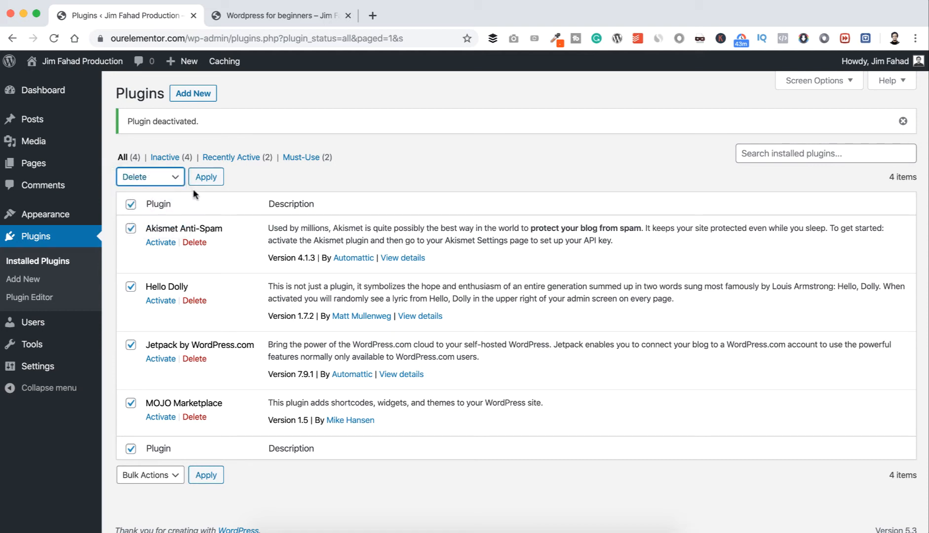
{"action": "left_click", "coordinate": [207, 179]}
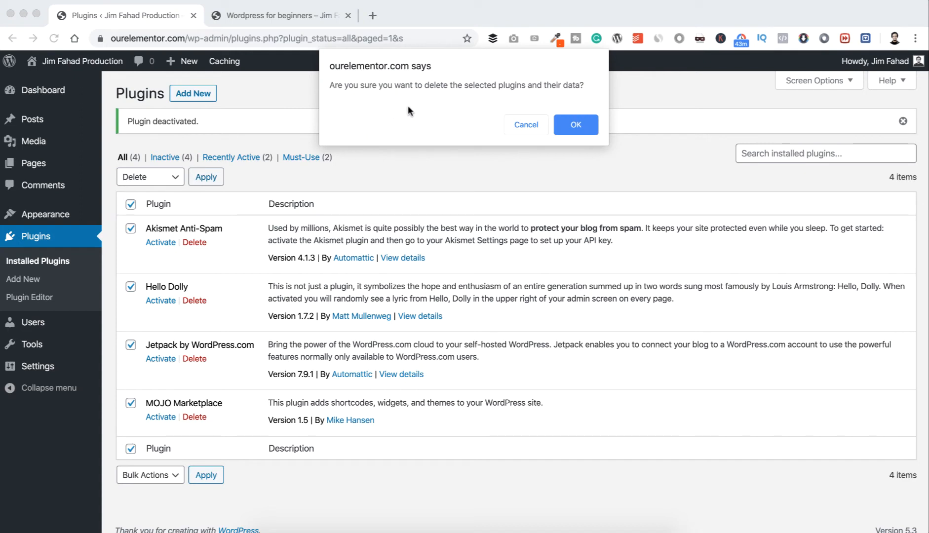
{"action": "left_click", "coordinate": [576, 124]}
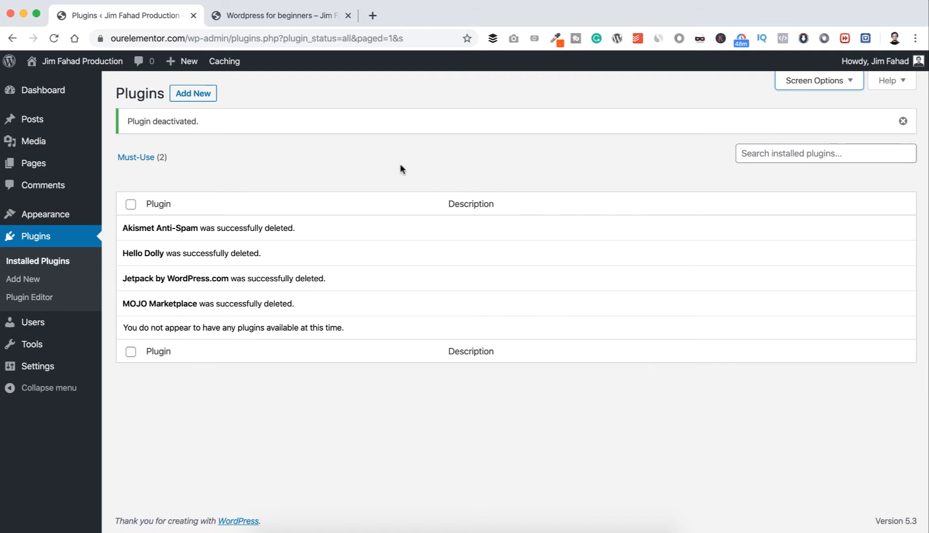
Move the WordPress for beginners and Hello world! posts to the trash and empty the posts trash.
{"action": "mouse_move", "coordinate": [55, 123]}
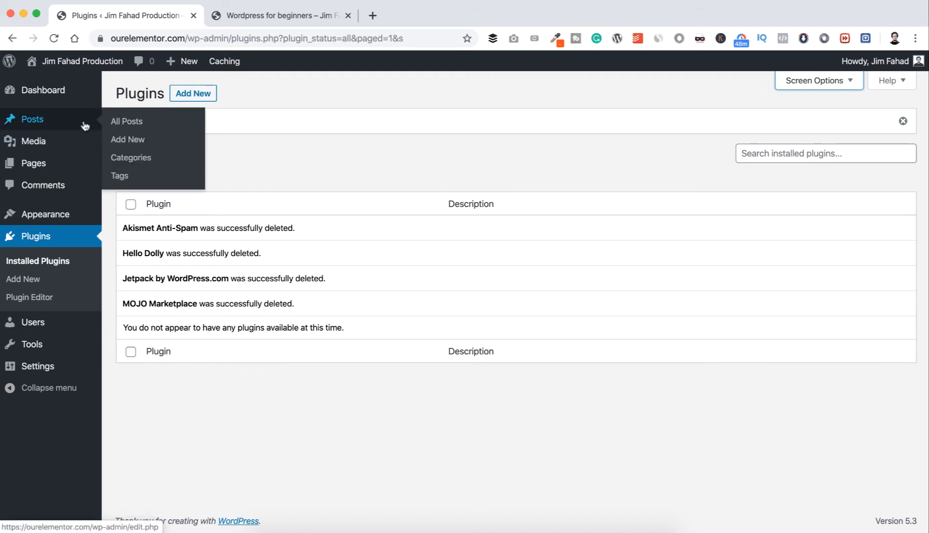
{"action": "left_click", "coordinate": [125, 122]}
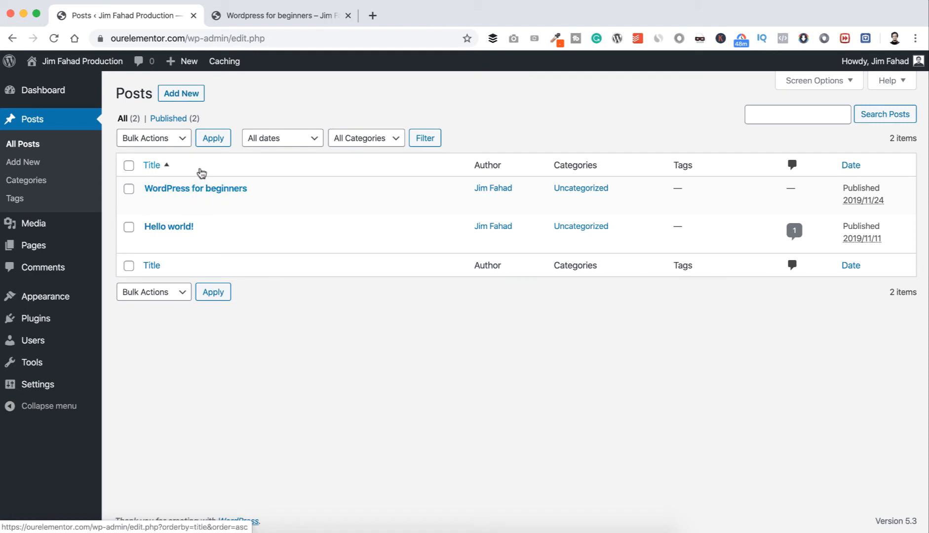
{"action": "left_click", "coordinate": [129, 165]}
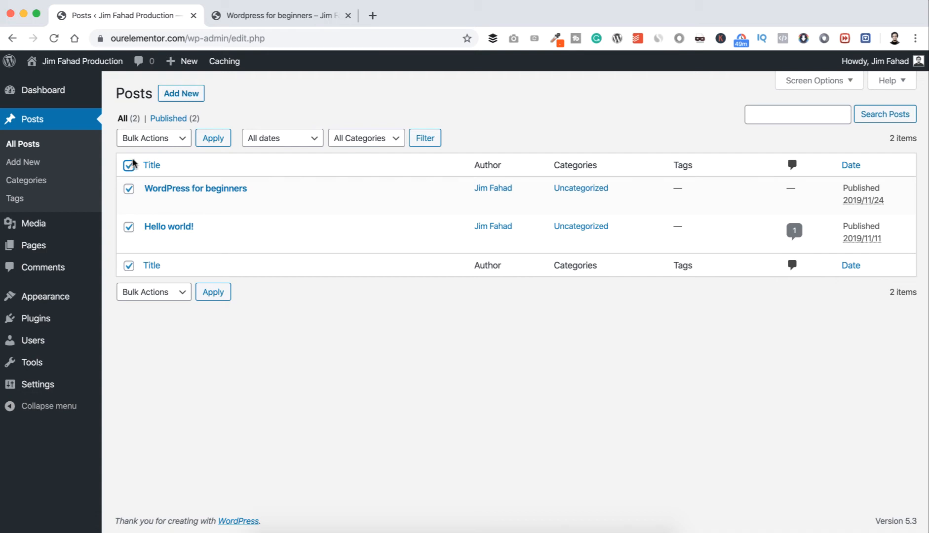
{"action": "left_click", "coordinate": [175, 142]}
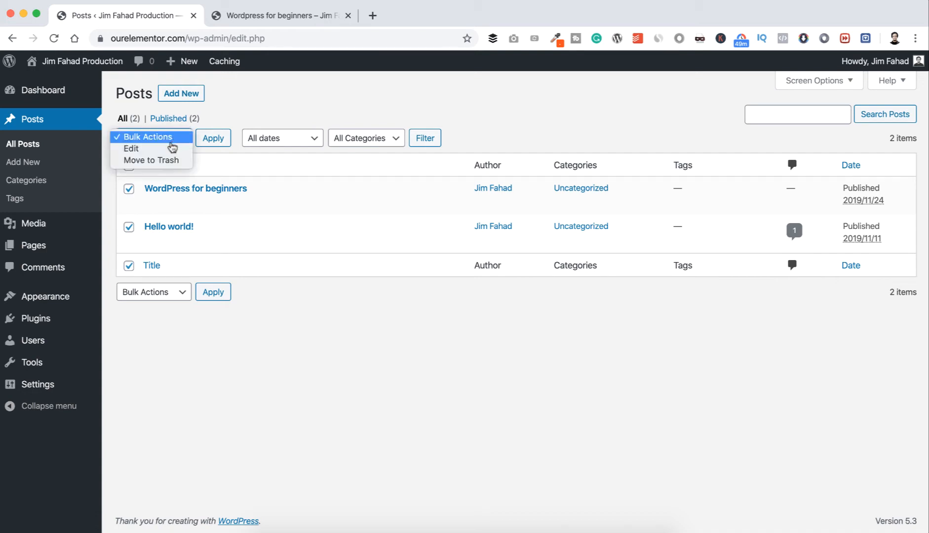
{"action": "left_click", "coordinate": [163, 160]}
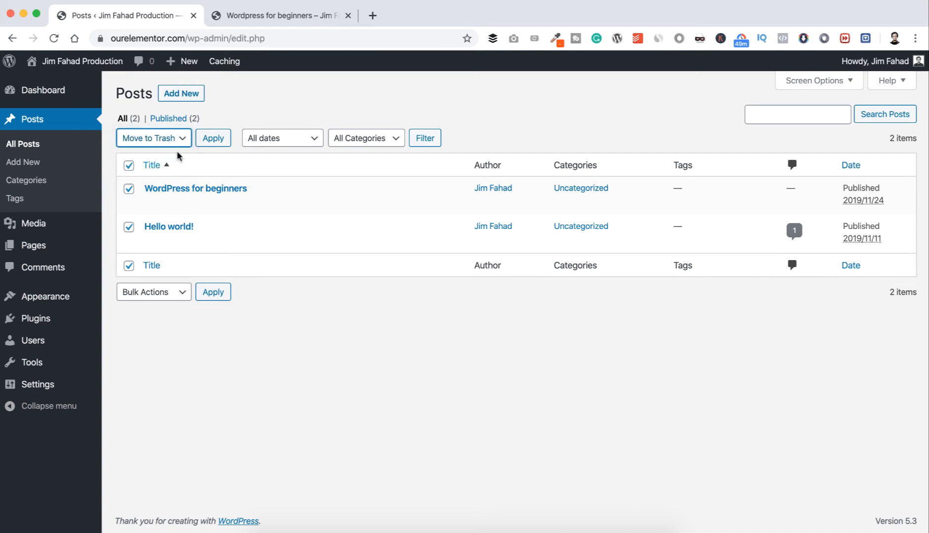
{"action": "left_click", "coordinate": [212, 140]}
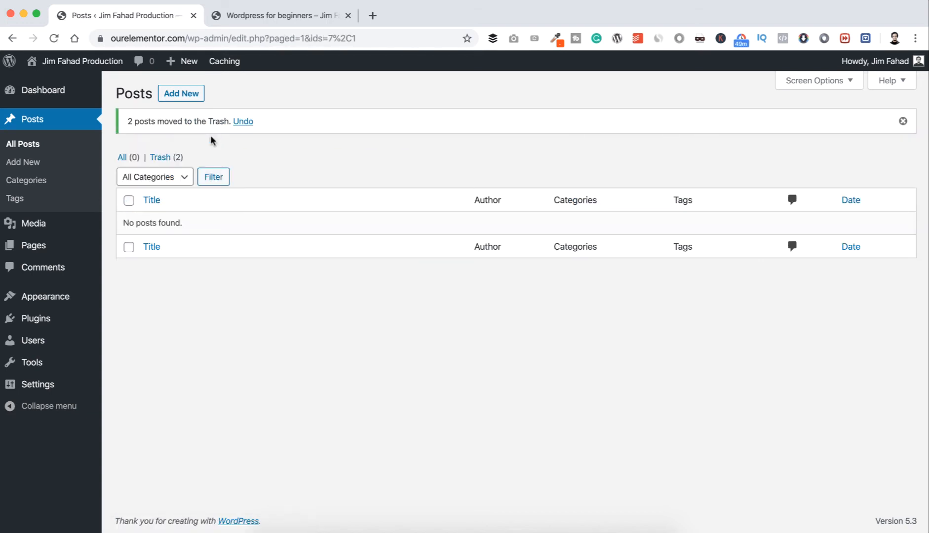
{"action": "left_click", "coordinate": [160, 158]}
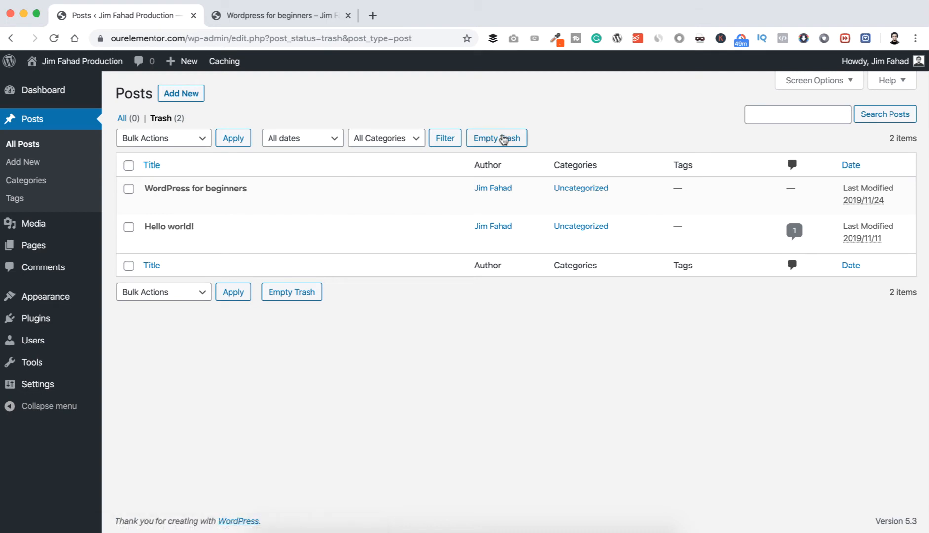
{"action": "left_click", "coordinate": [497, 141]}
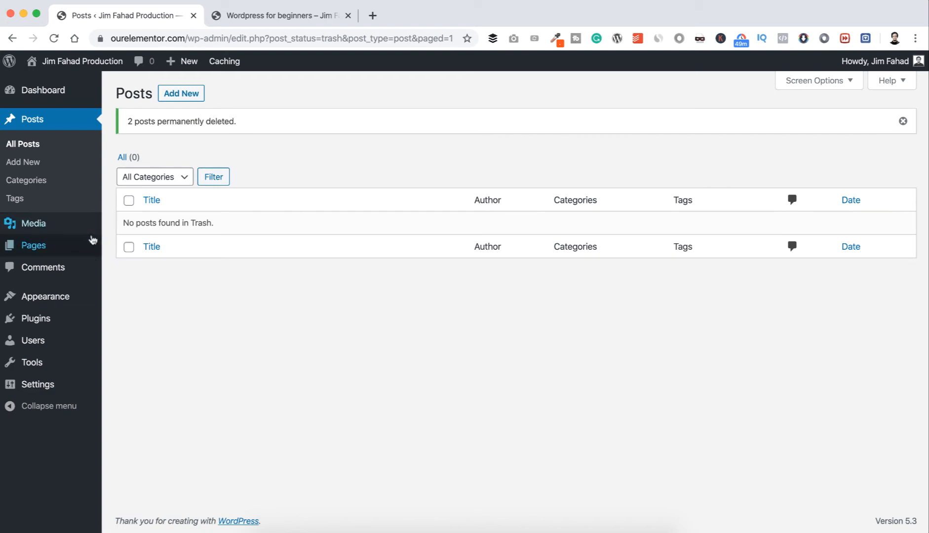
Move the Privacy Policy and Sample Page pages to the trash and empty the pages trash.
{"action": "mouse_move", "coordinate": [39, 246]}
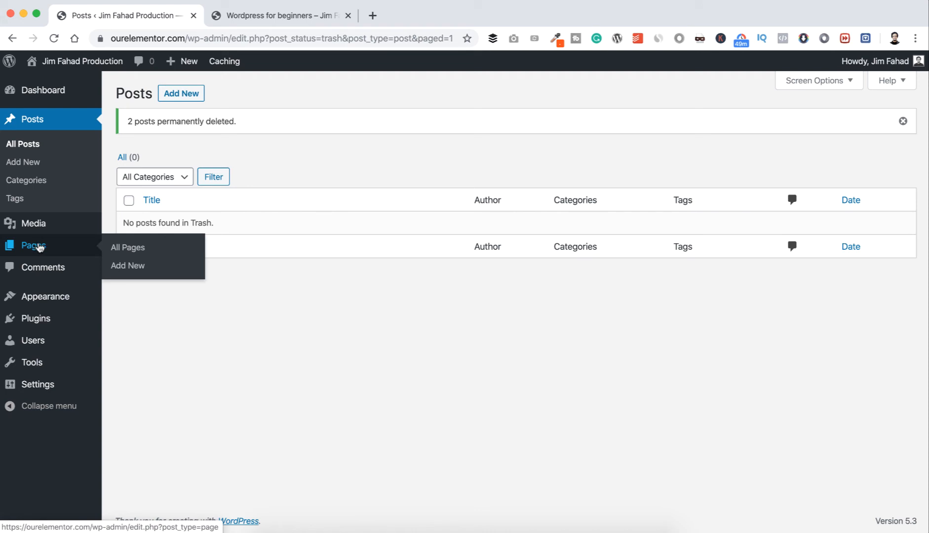
{"action": "left_click", "coordinate": [140, 251]}
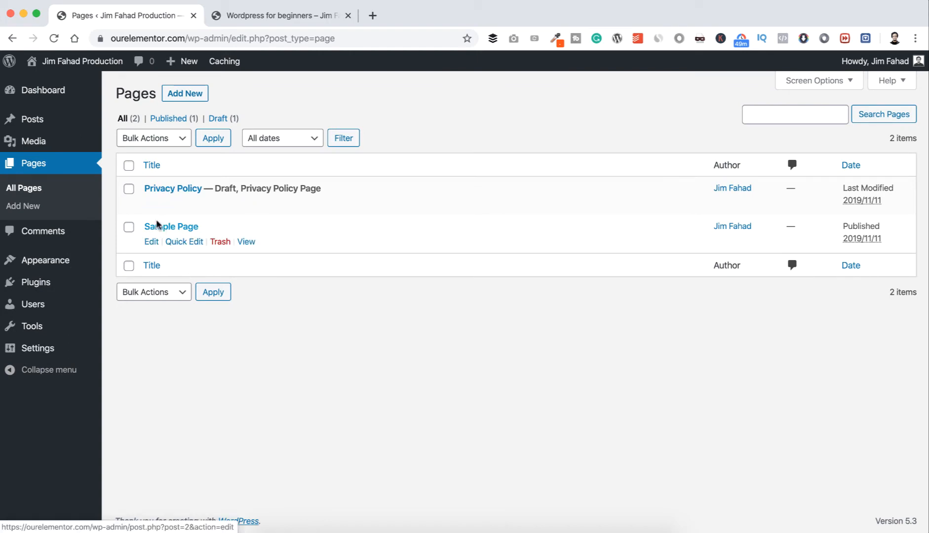
{"action": "left_click", "coordinate": [129, 166]}
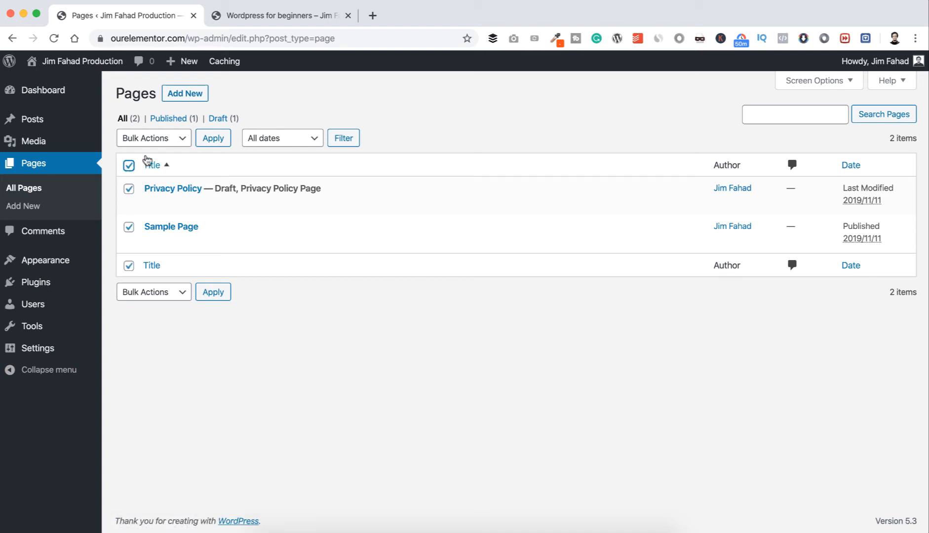
{"action": "left_click", "coordinate": [178, 140]}
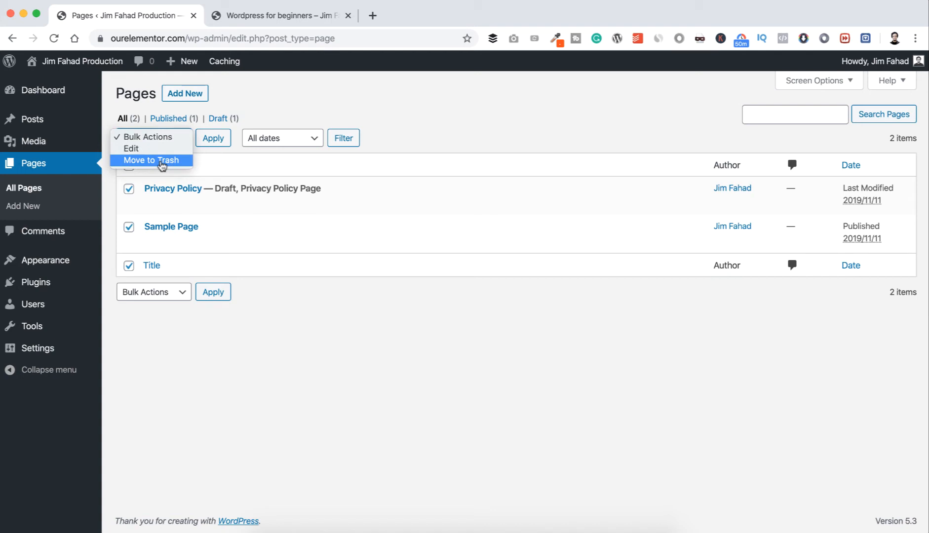
{"action": "left_click", "coordinate": [163, 161]}
{"action": "left_click", "coordinate": [210, 139]}
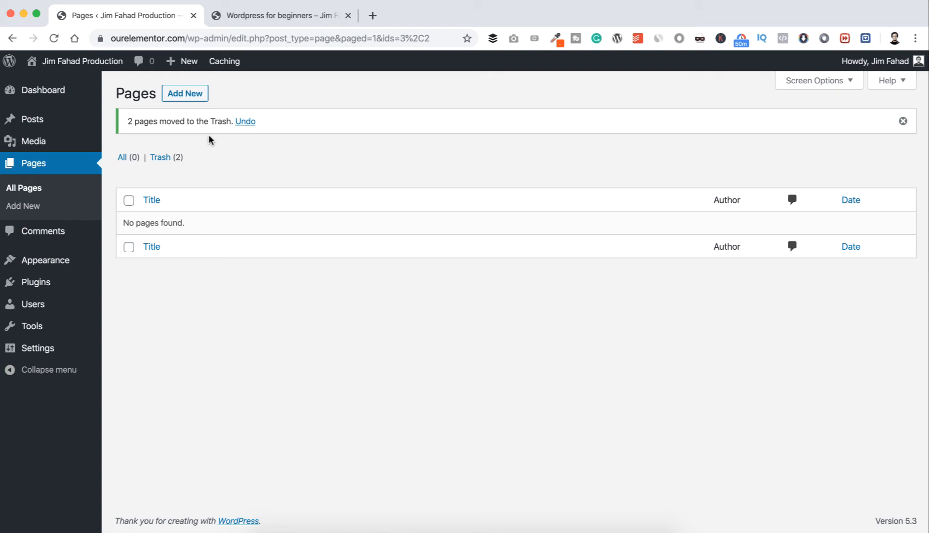
{"action": "left_click", "coordinate": [159, 159]}
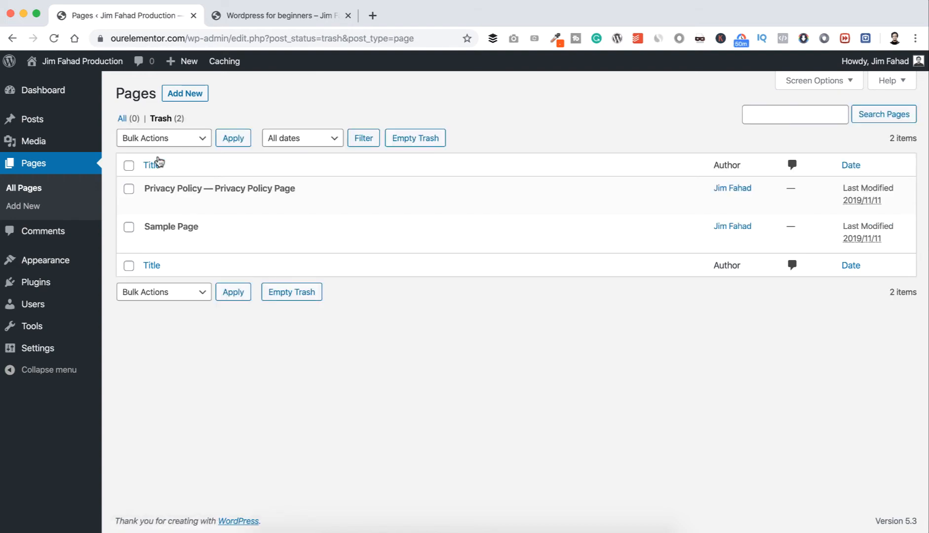
{"action": "left_click", "coordinate": [417, 139]}
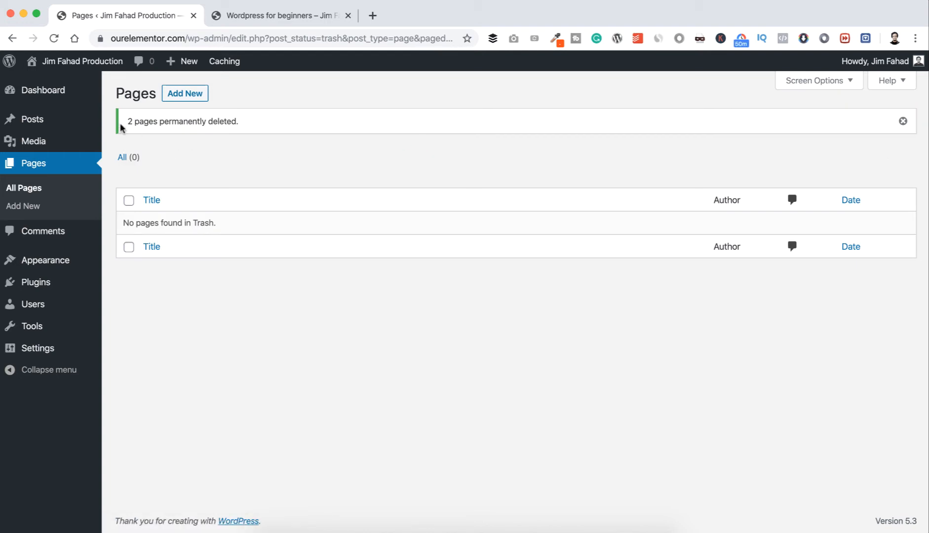
Collapse the At a Glance, Activity, Quick Draft and WordPress Events and News boxes on the dashboard.
{"action": "left_click", "coordinate": [64, 94]}
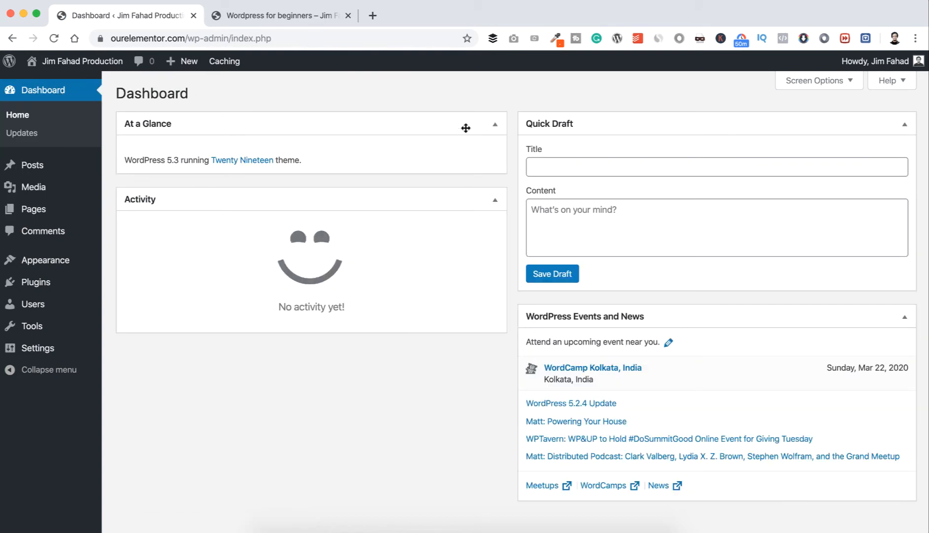
{"action": "left_click", "coordinate": [495, 125]}
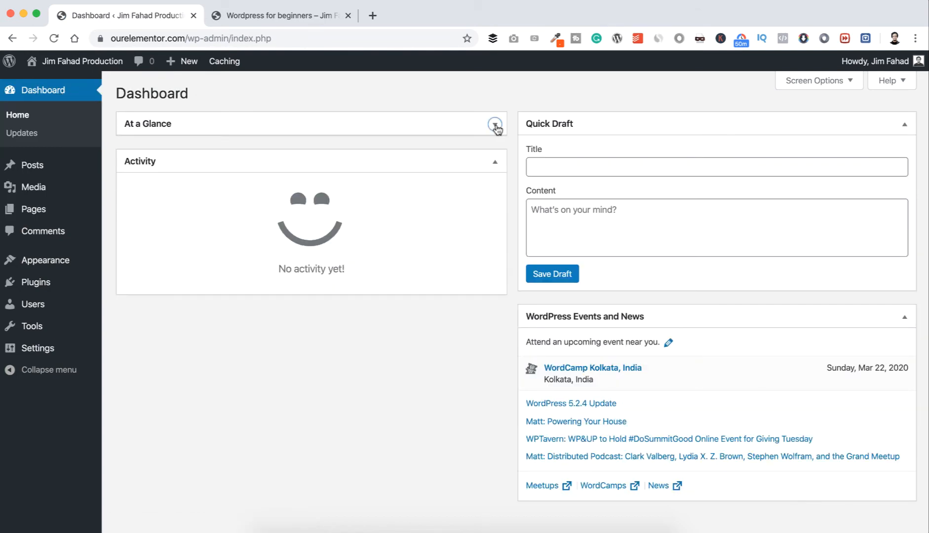
{"action": "left_click", "coordinate": [494, 161]}
{"action": "left_click", "coordinate": [904, 125]}
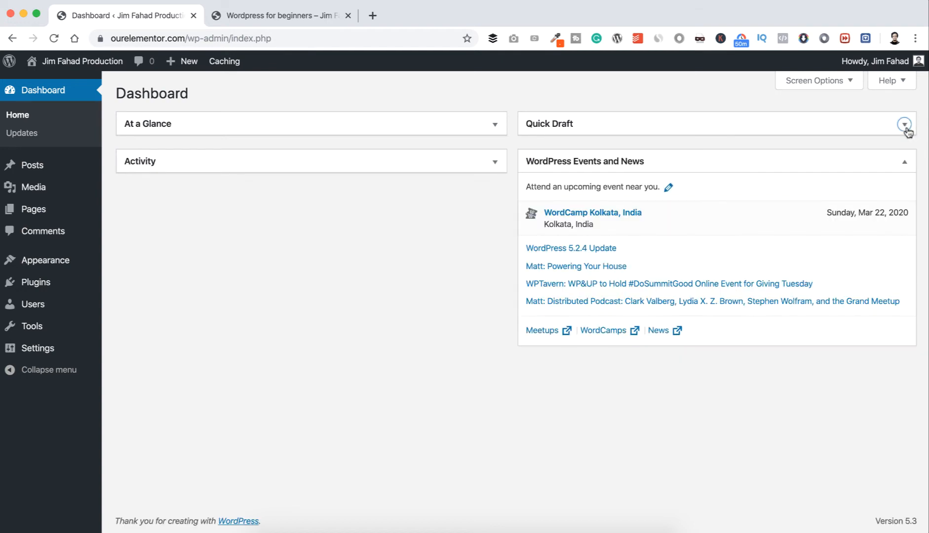
{"action": "left_click", "coordinate": [903, 163]}
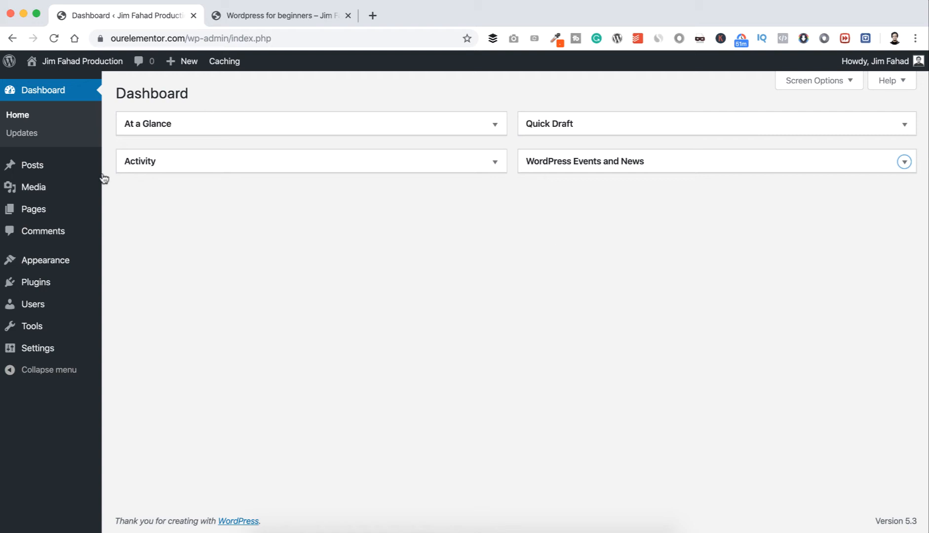
Open a blank new page to examine the default block editor.
{"action": "mouse_move", "coordinate": [48, 209]}
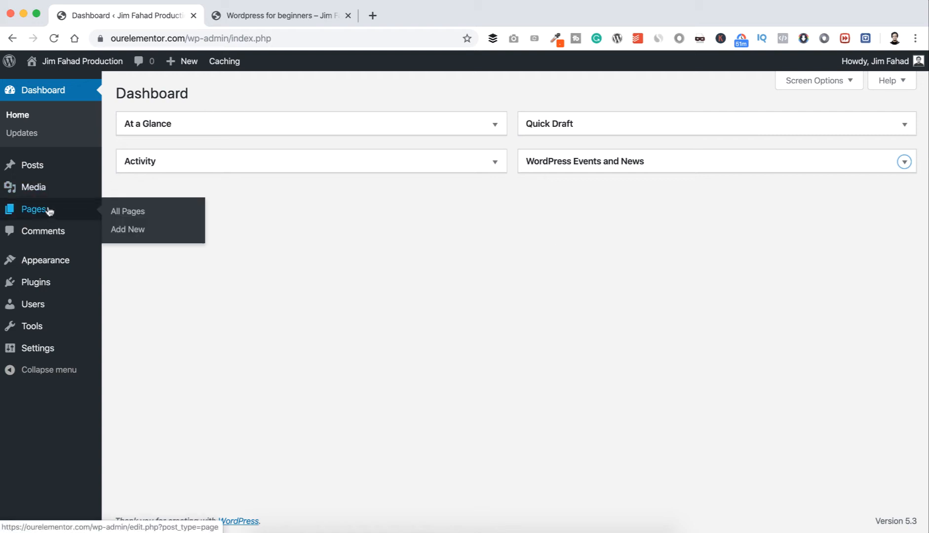
{"action": "left_click", "coordinate": [129, 228]}
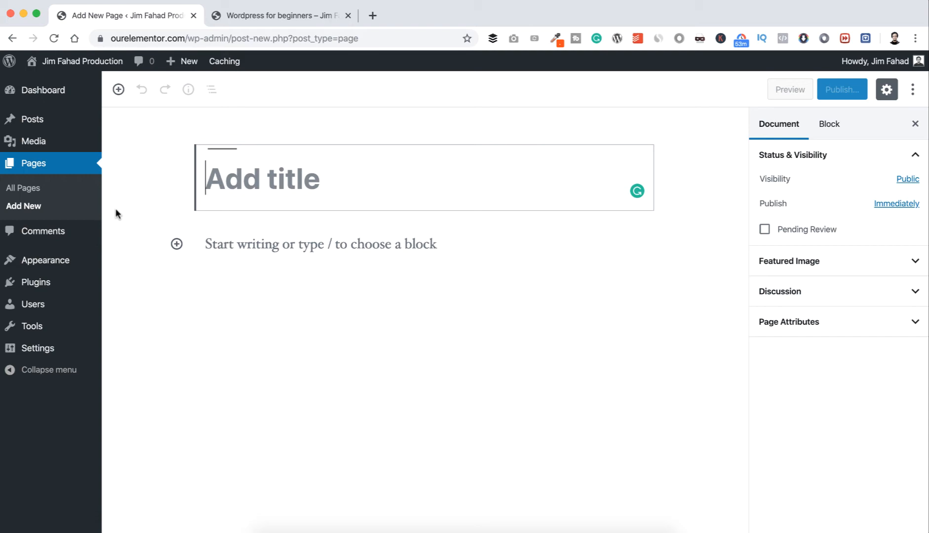
Search the plugin directory for "classic editor", then install and activate the Classic Editor plugin by WordPress Contributors.
{"action": "mouse_move", "coordinate": [61, 287]}
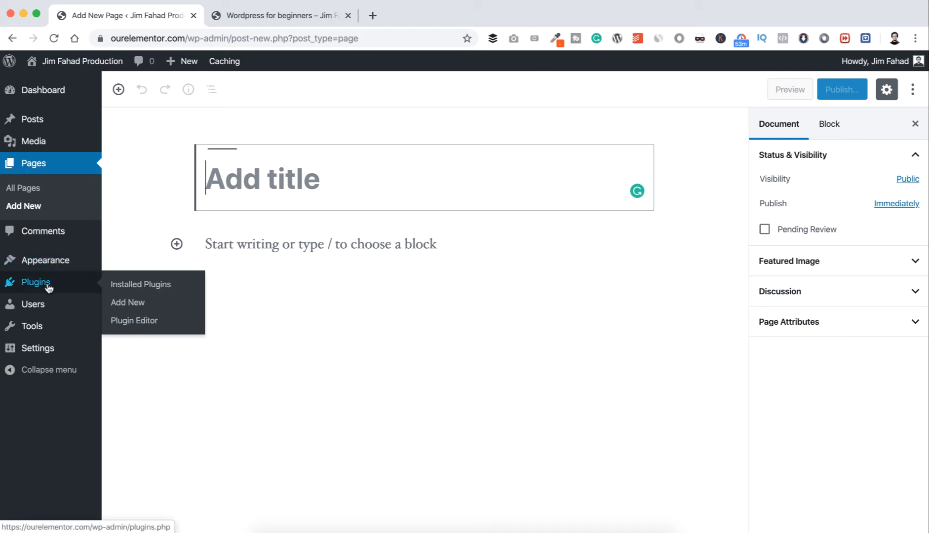
{"action": "left_click", "coordinate": [129, 302]}
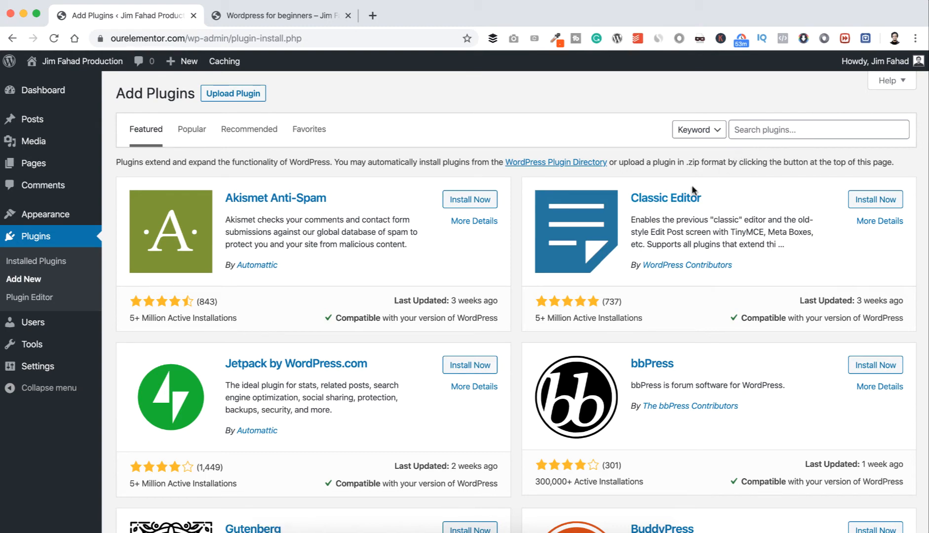
{"action": "left_click", "coordinate": [782, 124]}
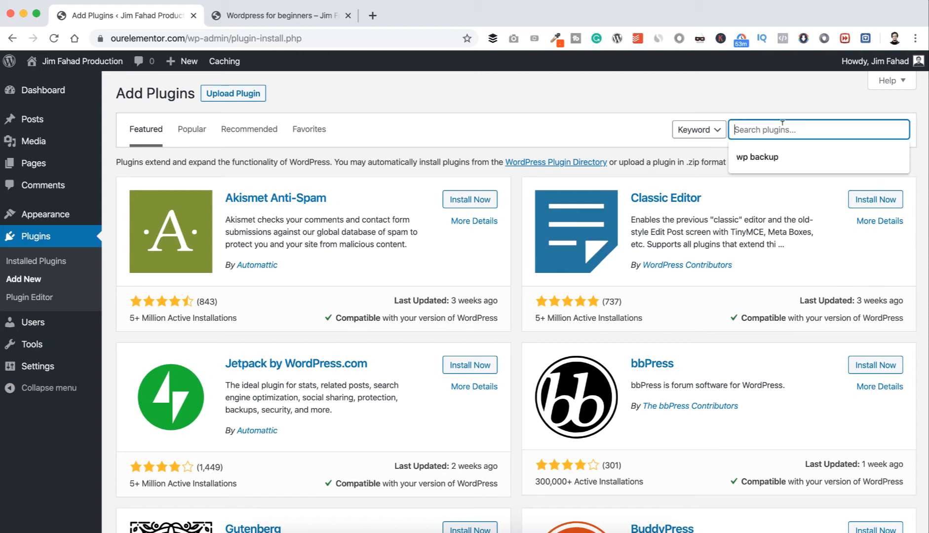
{"action": "type", "text": "classic ed"}
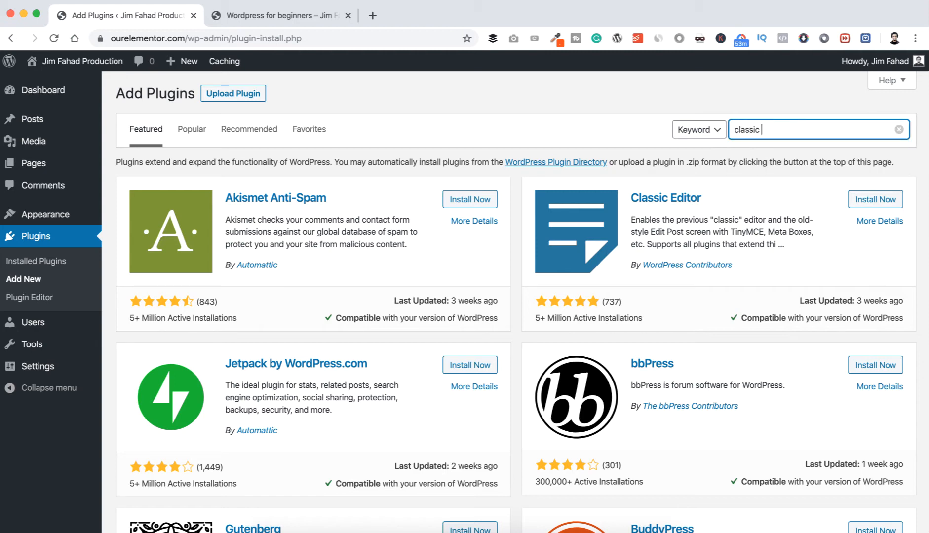
{"action": "type", "text": "itor"}
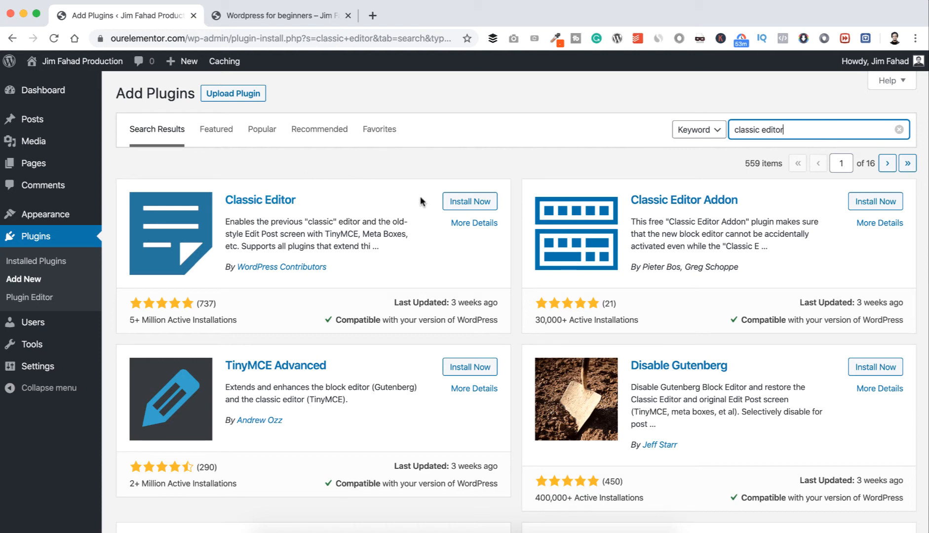
{"action": "left_click", "coordinate": [462, 201]}
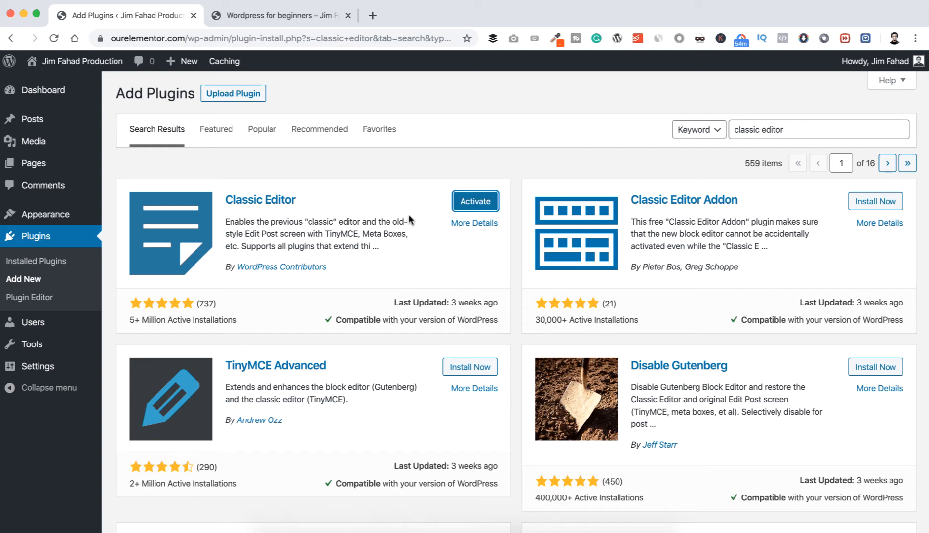
{"action": "left_click", "coordinate": [464, 203]}
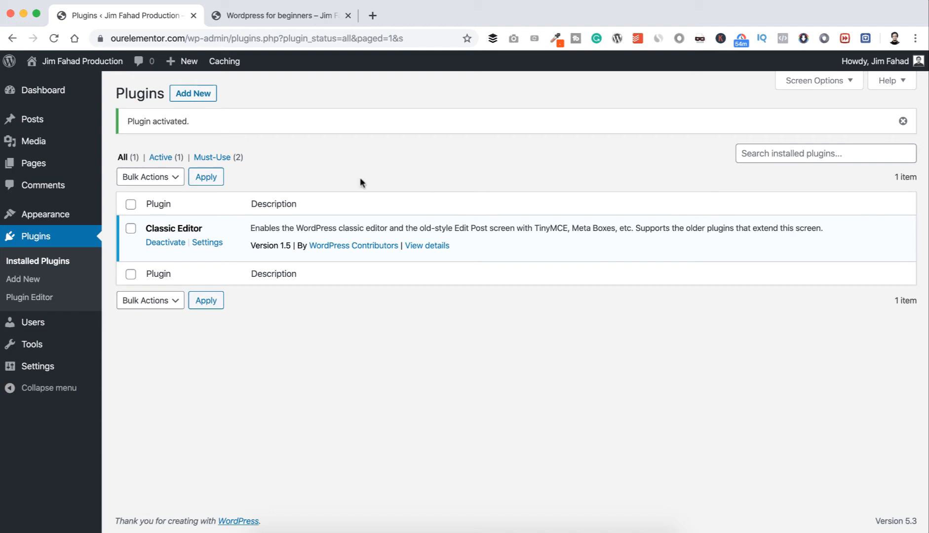
Create a new page titled "Home" in the classic editor and publish it.
{"action": "mouse_move", "coordinate": [35, 164]}
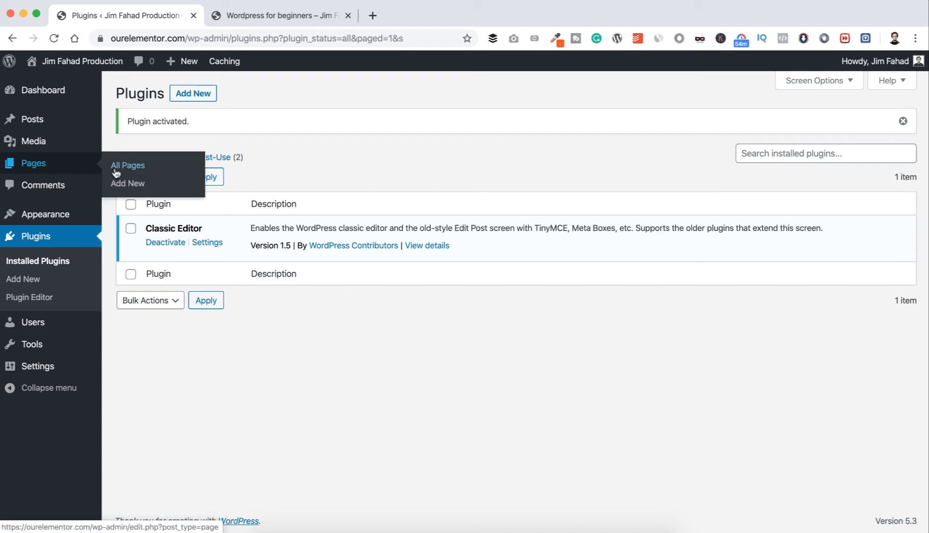
{"action": "left_click", "coordinate": [130, 183]}
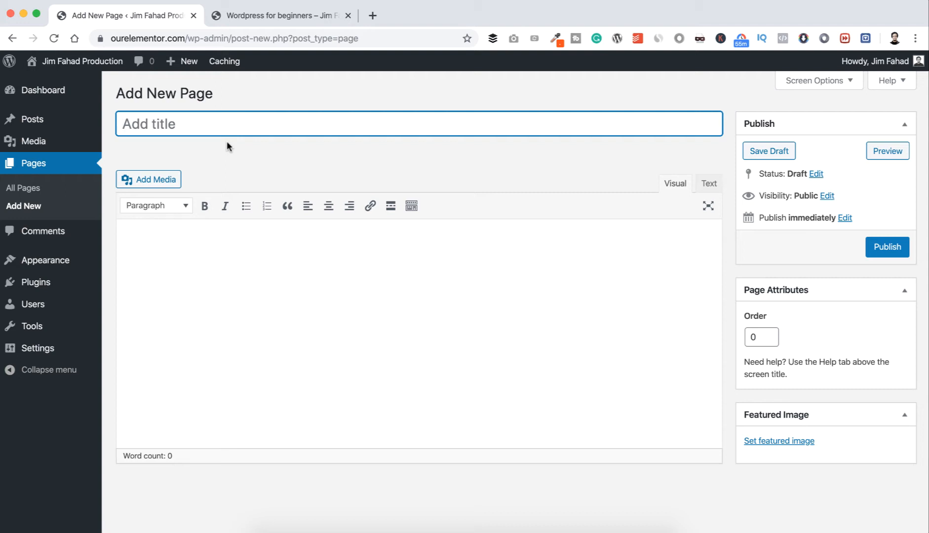
{"action": "type", "text": "Homepage"}
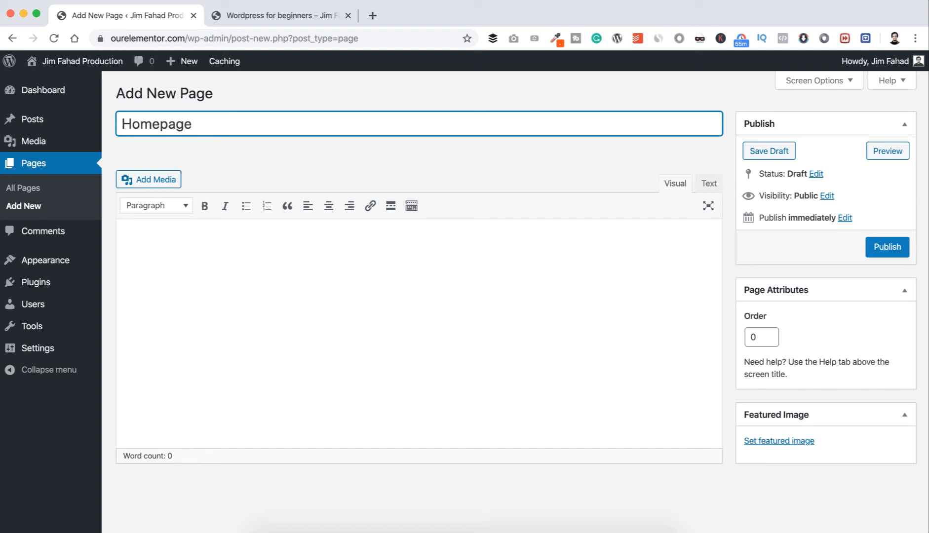
{"action": "key", "text": "BackSpace"}
{"action": "key", "text": "BackSpace"}
{"action": "key", "text": "BackSpace"}
{"action": "key", "text": "BackSpace"}
{"action": "left_click", "coordinate": [882, 253]}
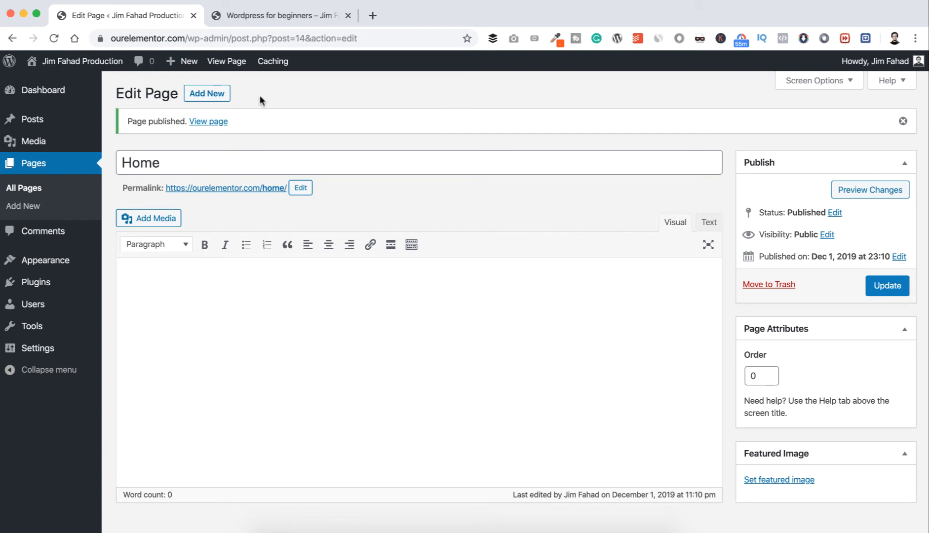
Create a new page titled "About Us" and publish it.
{"action": "left_click", "coordinate": [221, 98]}
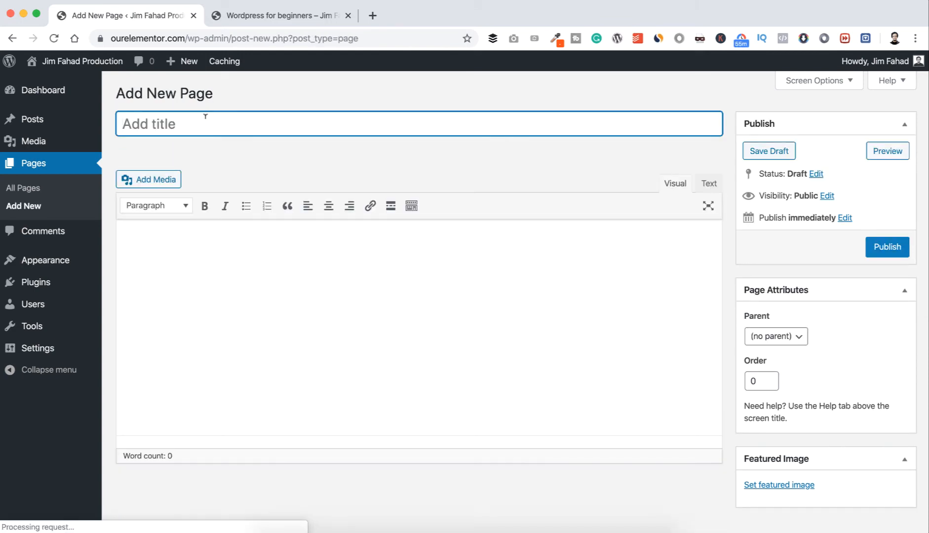
{"action": "type", "text": "About Me"}
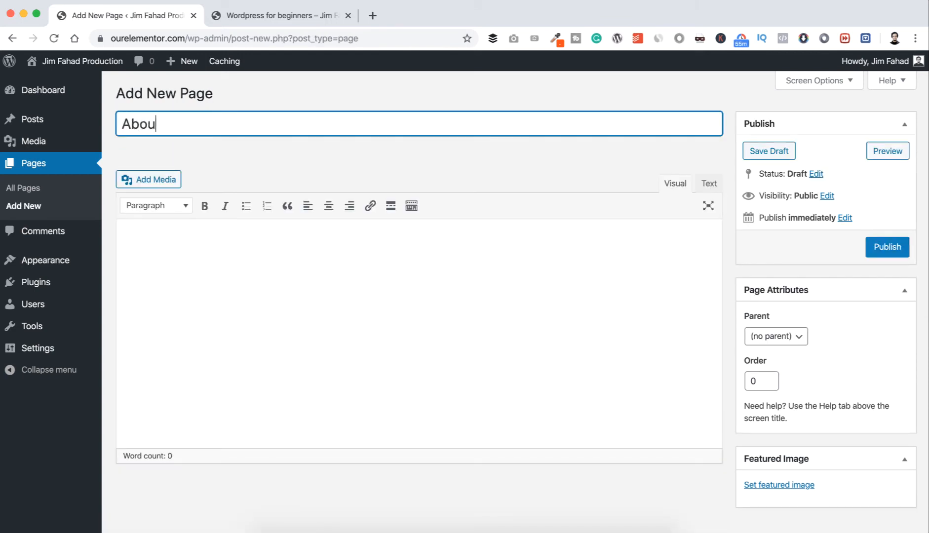
{"action": "key", "text": "BackSpace"}
{"action": "key", "text": "BackSpace"}
{"action": "type", "text": "Us"}
{"action": "left_click", "coordinate": [867, 247]}
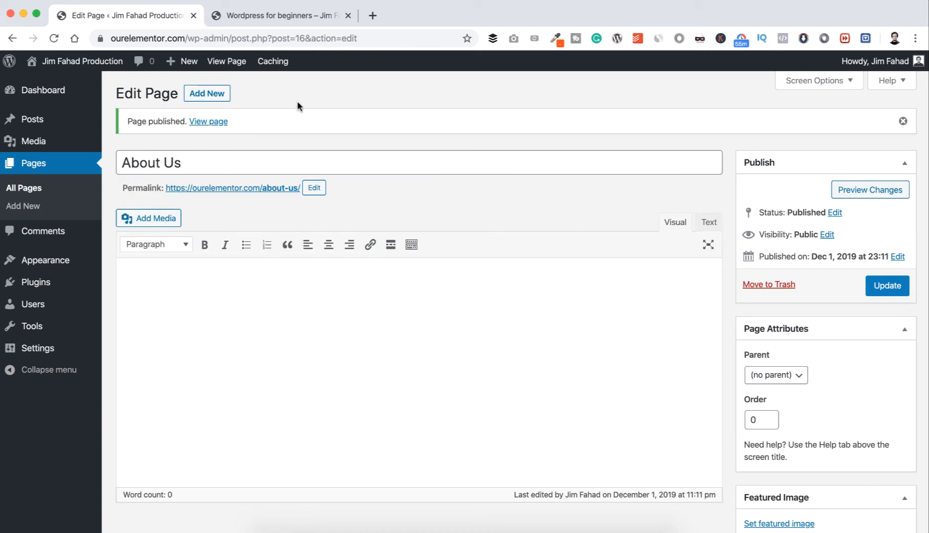
Create a new page titled "Services" and publish it.
{"action": "left_click", "coordinate": [218, 98]}
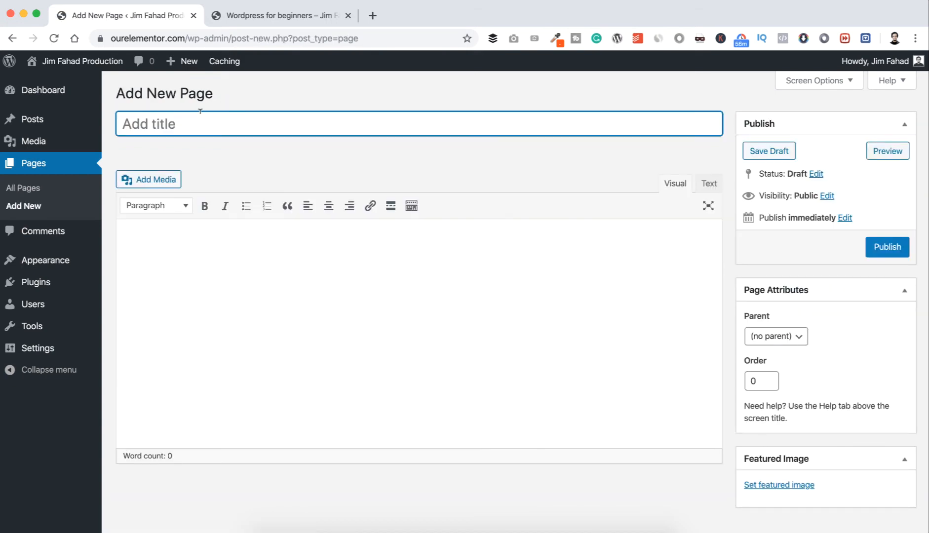
{"action": "type", "text": "Ser"}
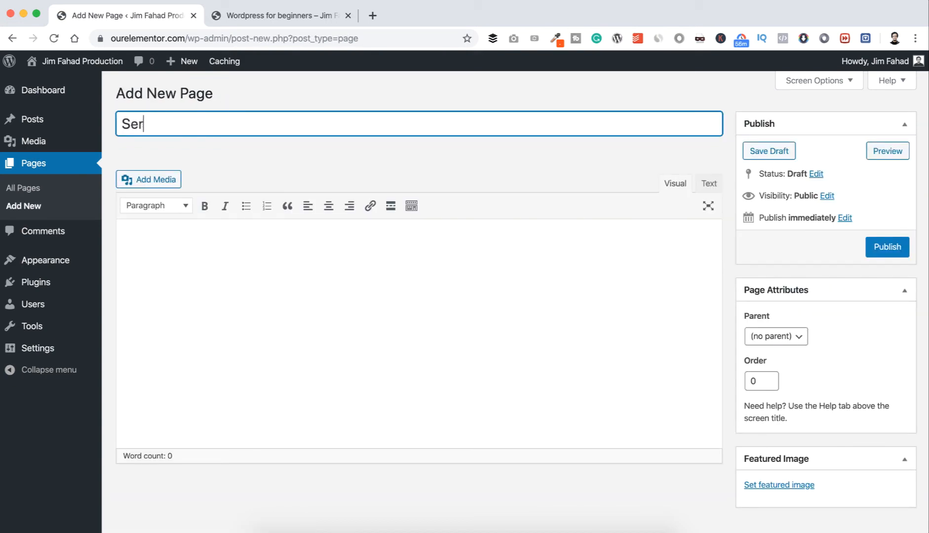
{"action": "type", "text": "vices"}
{"action": "left_click", "coordinate": [886, 246]}
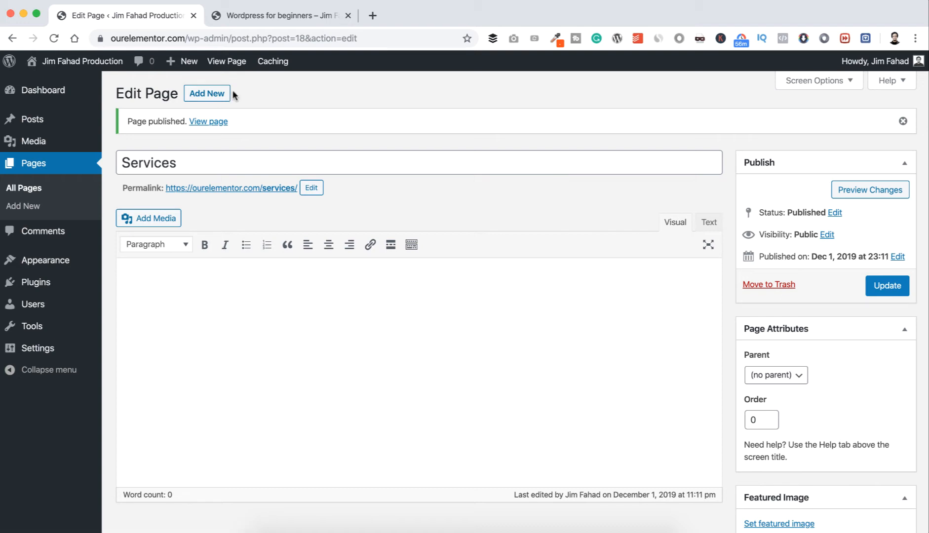
Create a new page titled "Blog Websites" and publish it.
{"action": "left_click", "coordinate": [218, 96]}
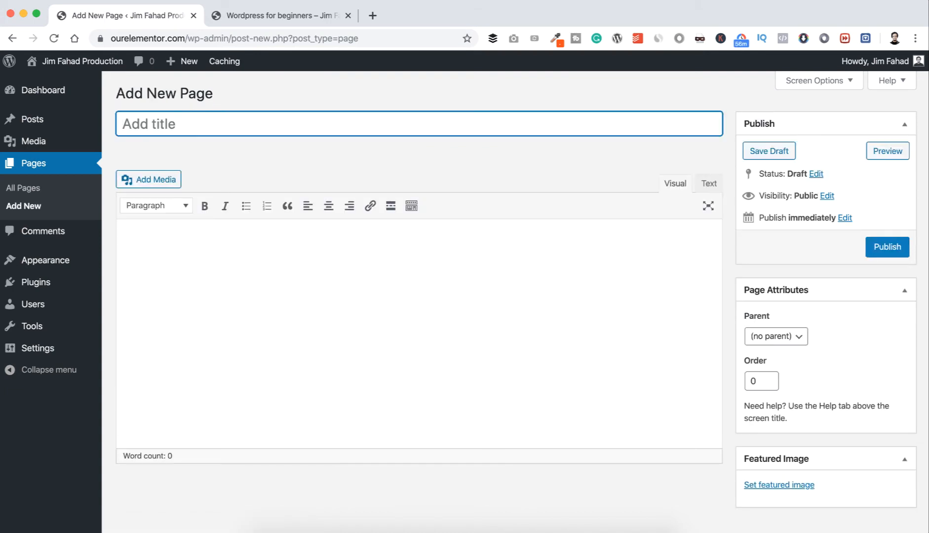
{"action": "type", "text": "Blog "}
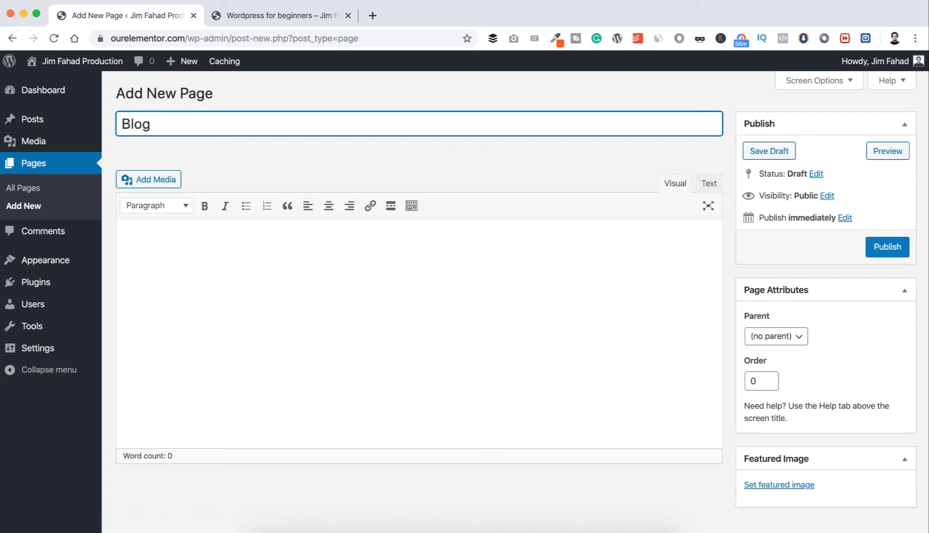
{"action": "type", "text": "Websites"}
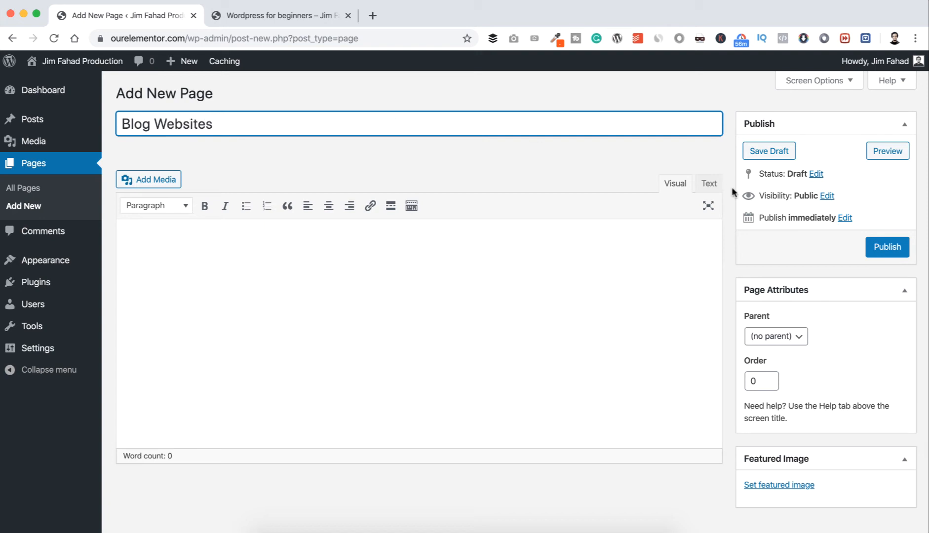
{"action": "left_click", "coordinate": [876, 248]}
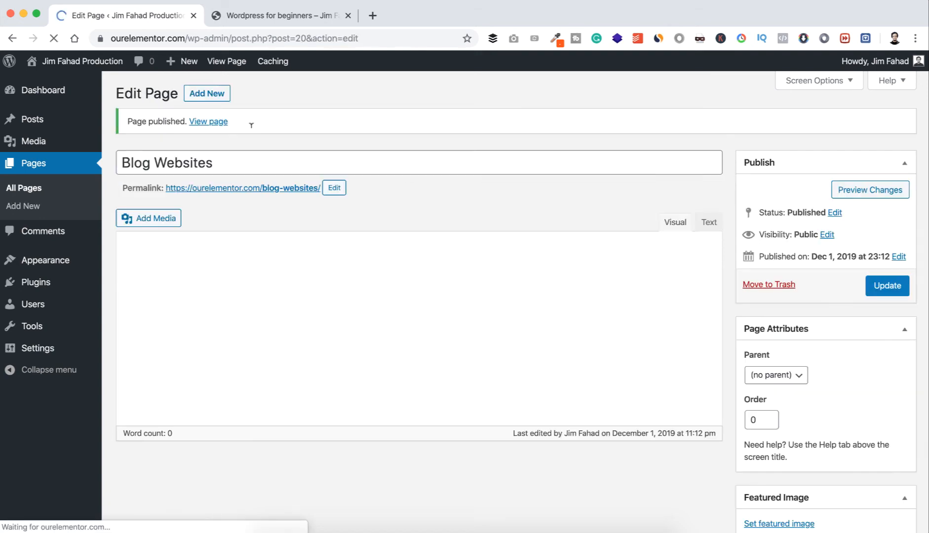
Create a new page titled "Business Websites" and publish it.
{"action": "left_click", "coordinate": [209, 94]}
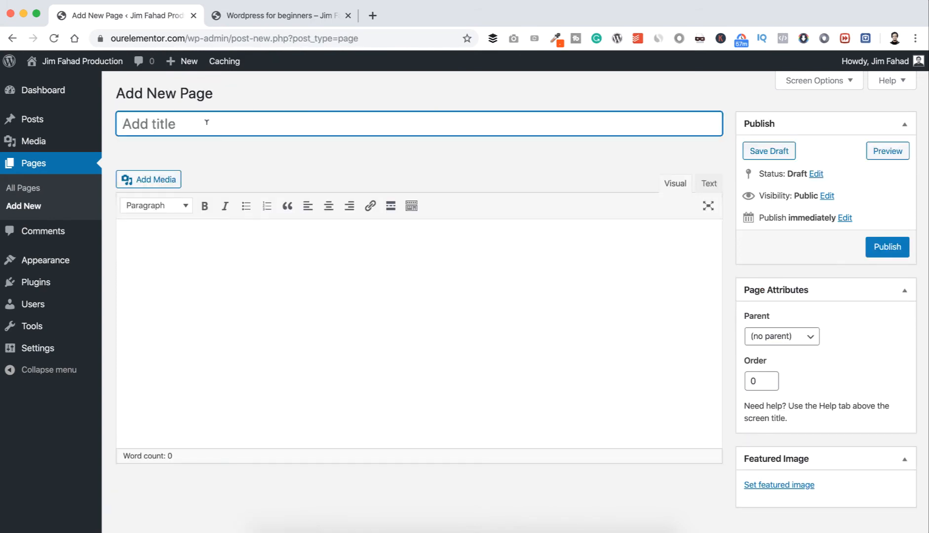
{"action": "type", "text": "Busin"}
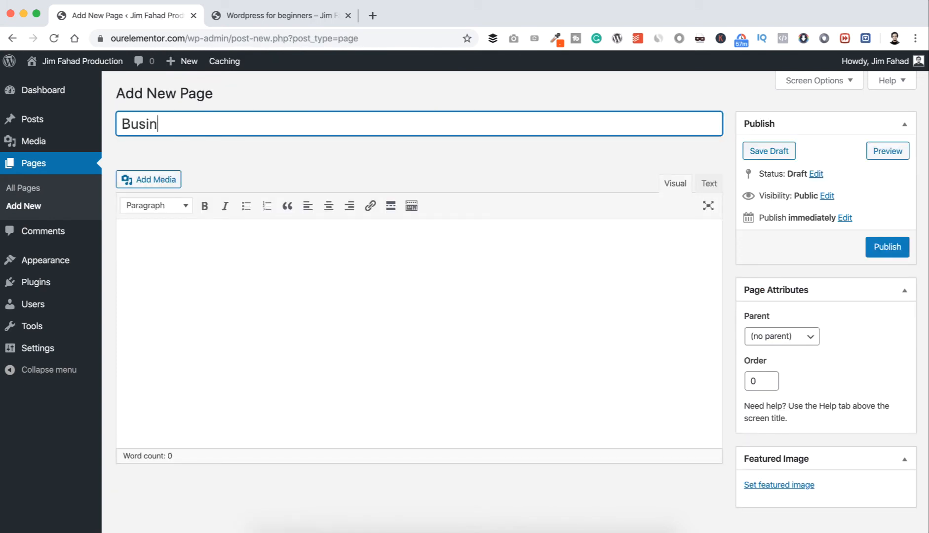
{"action": "type", "text": "ess Websi"}
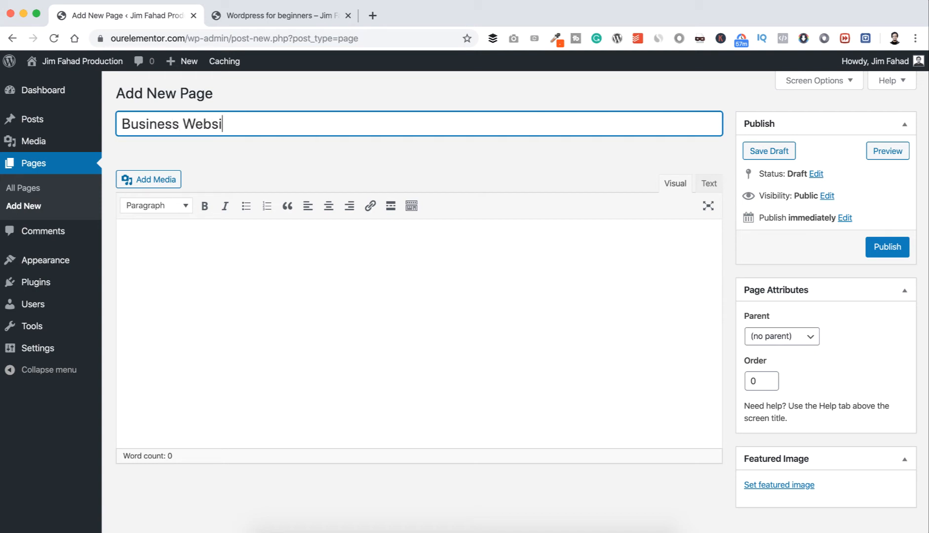
{"action": "type", "text": "tes"}
{"action": "left_click", "coordinate": [876, 247]}
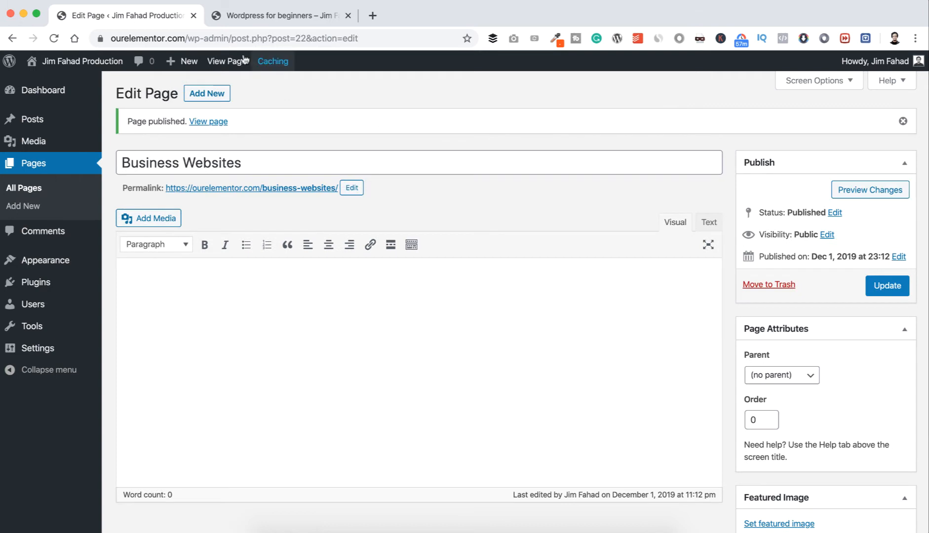
Create a new page titled "Ecommerce Websites" and publish it.
{"action": "left_click", "coordinate": [210, 94]}
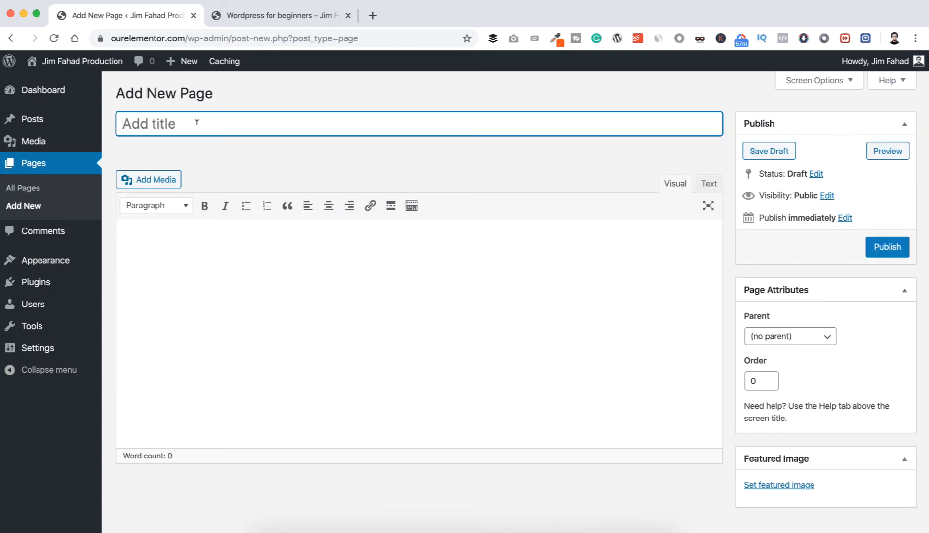
{"action": "type", "text": "Ecomm"}
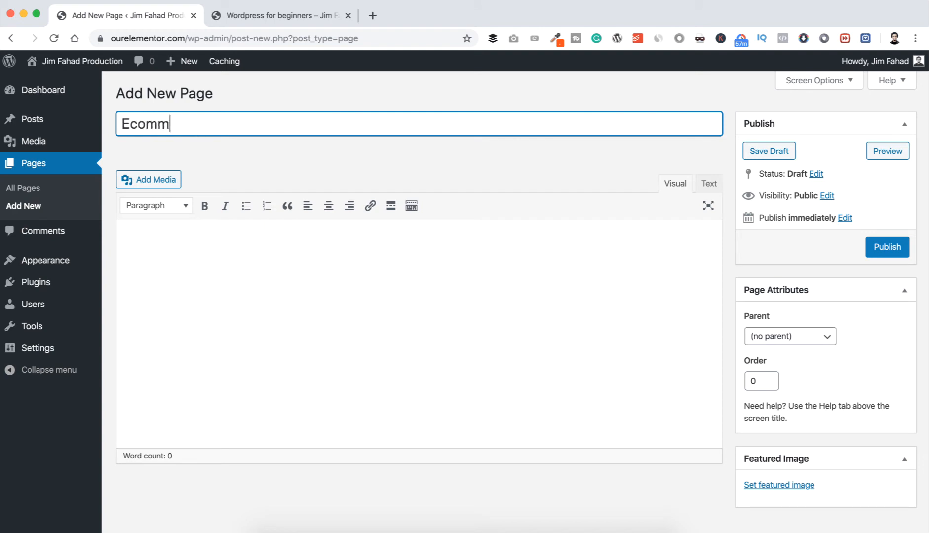
{"action": "type", "text": "erce Websites"}
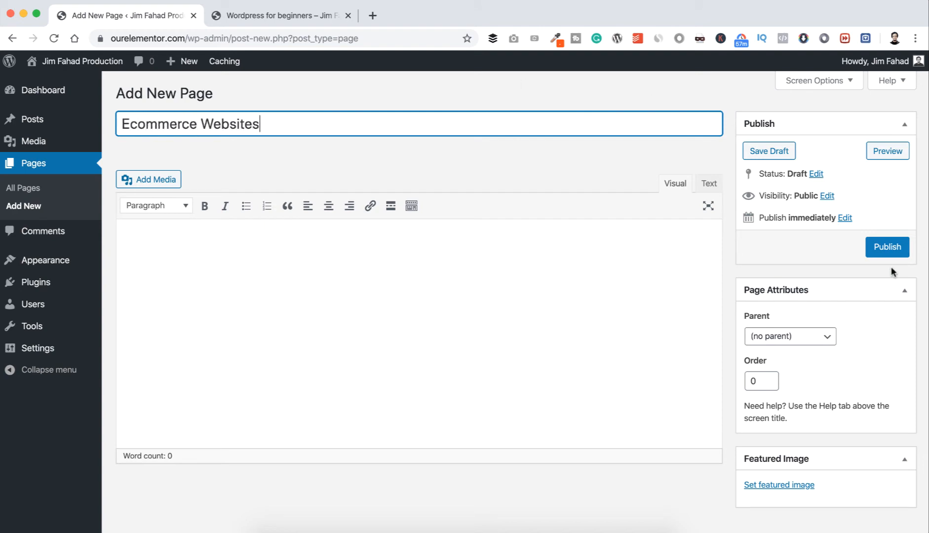
{"action": "left_click", "coordinate": [885, 250]}
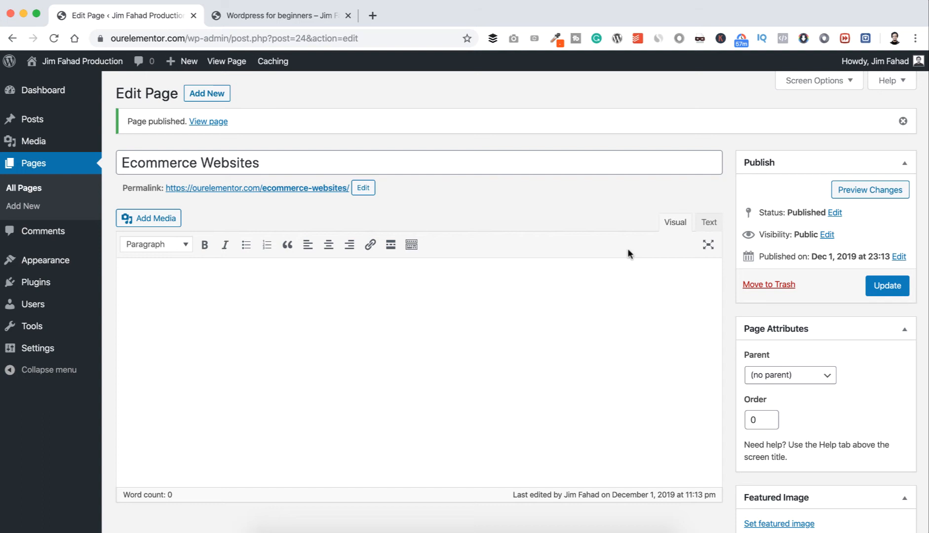
Create a new page titled "Blog" and publish it.
{"action": "left_click", "coordinate": [215, 100]}
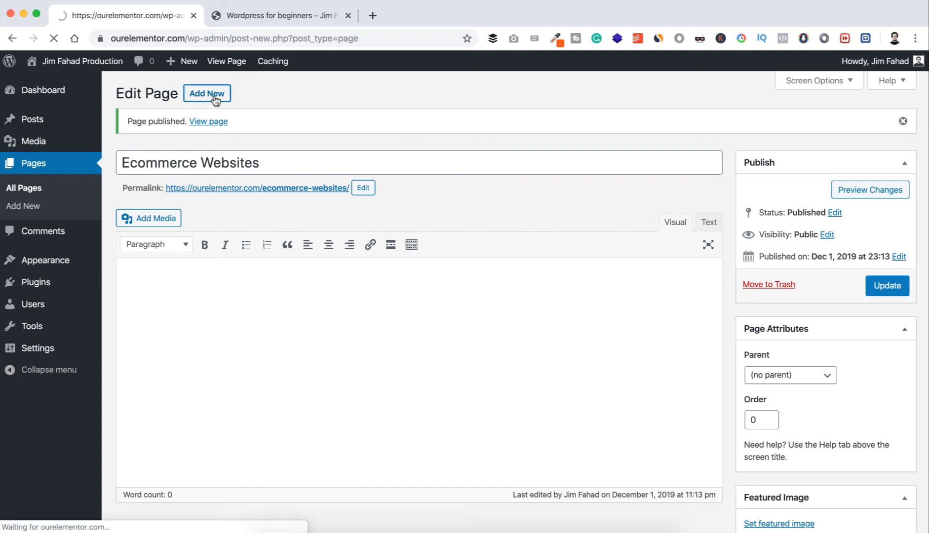
{"action": "type", "text": "B"}
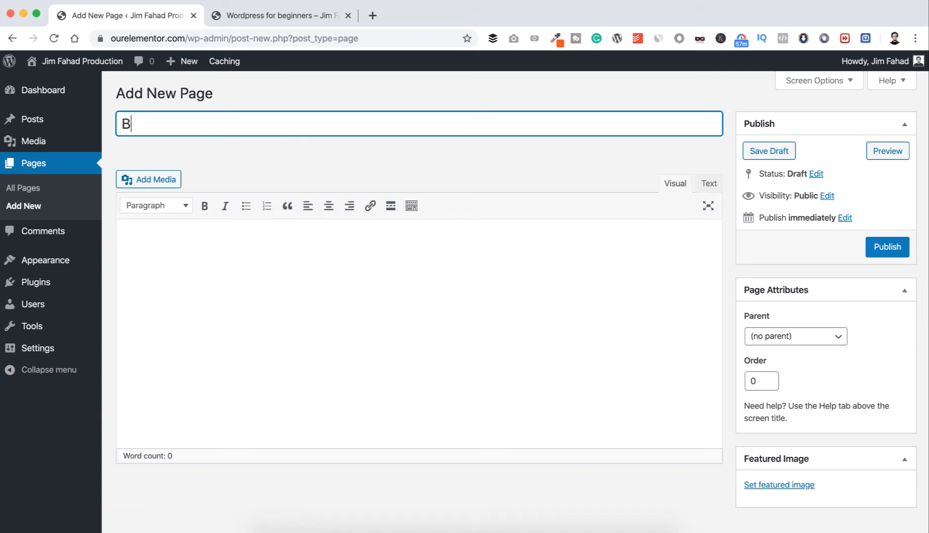
{"action": "type", "text": "log"}
{"action": "left_click", "coordinate": [883, 247]}
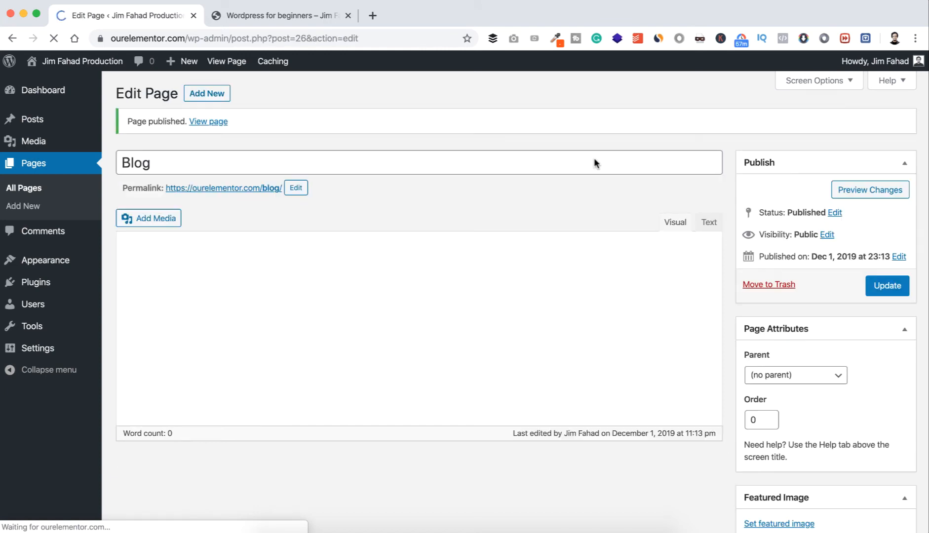
Create a new page titled "Contact" and publish it.
{"action": "left_click", "coordinate": [222, 97]}
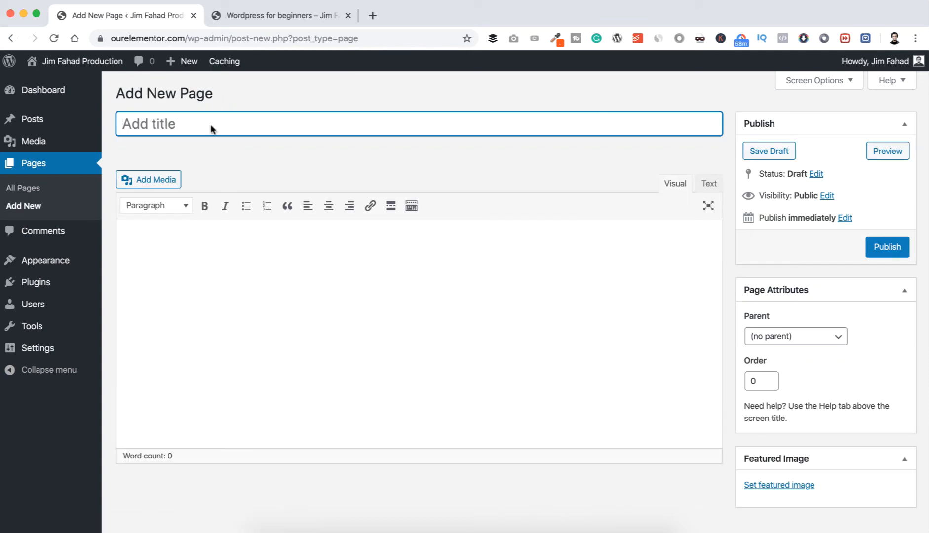
{"action": "type", "text": "Contact"}
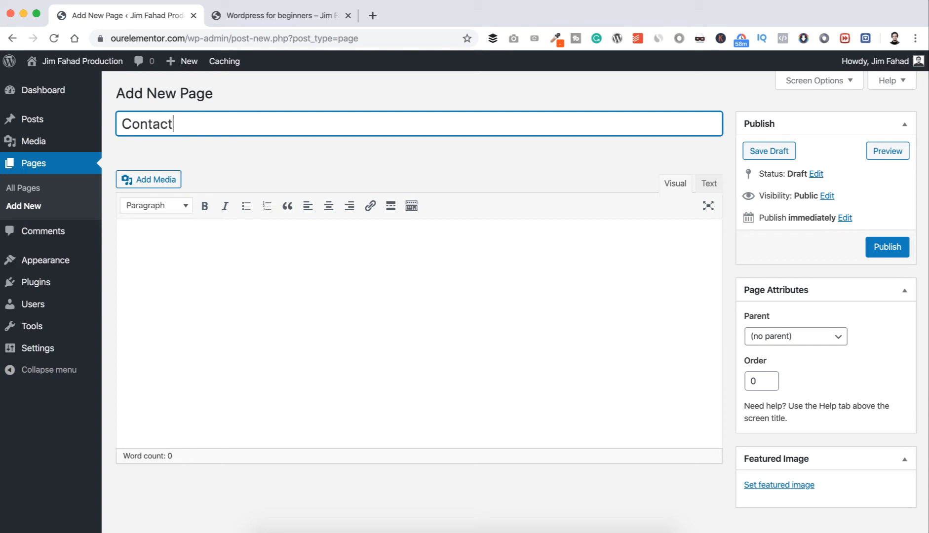
{"action": "left_click", "coordinate": [888, 246]}
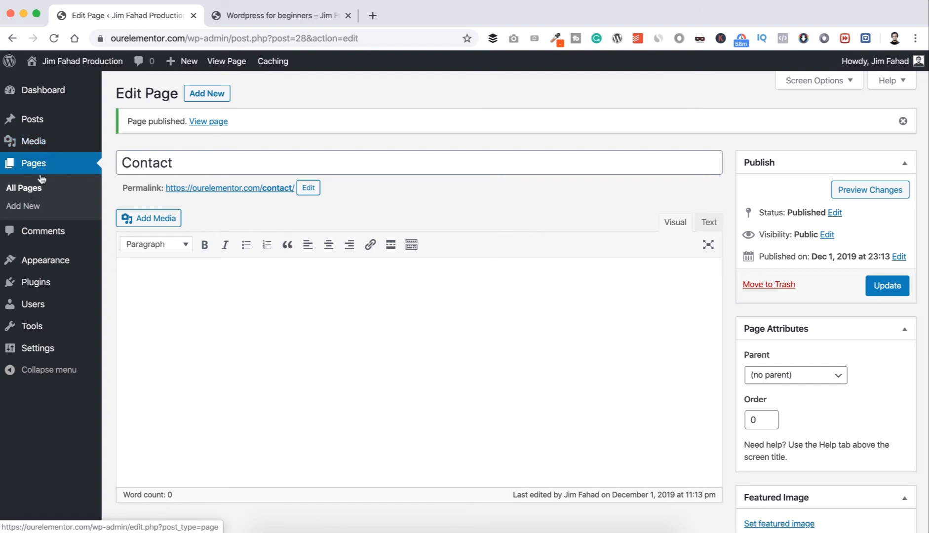
Review the list of all pages and check the live site's front page for navigation.
{"action": "left_click", "coordinate": [36, 191]}
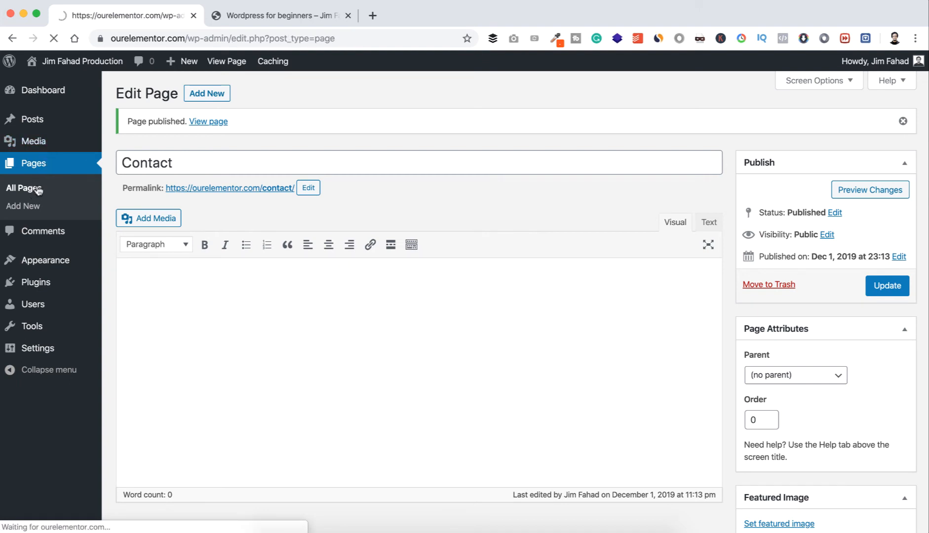
{"action": "scroll", "coordinate": [219, 307], "scroll_direction": "down", "scroll_amount": 3}
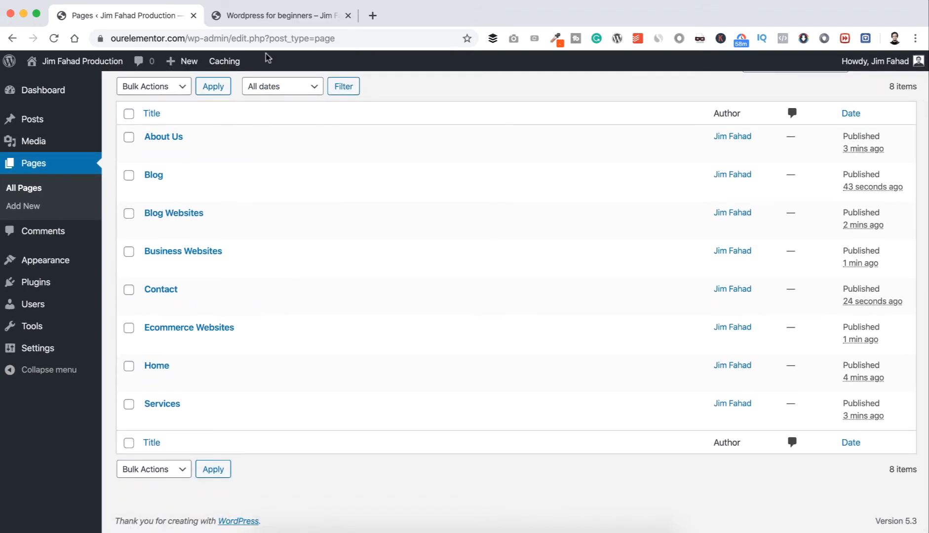
{"action": "left_click", "coordinate": [283, 17]}
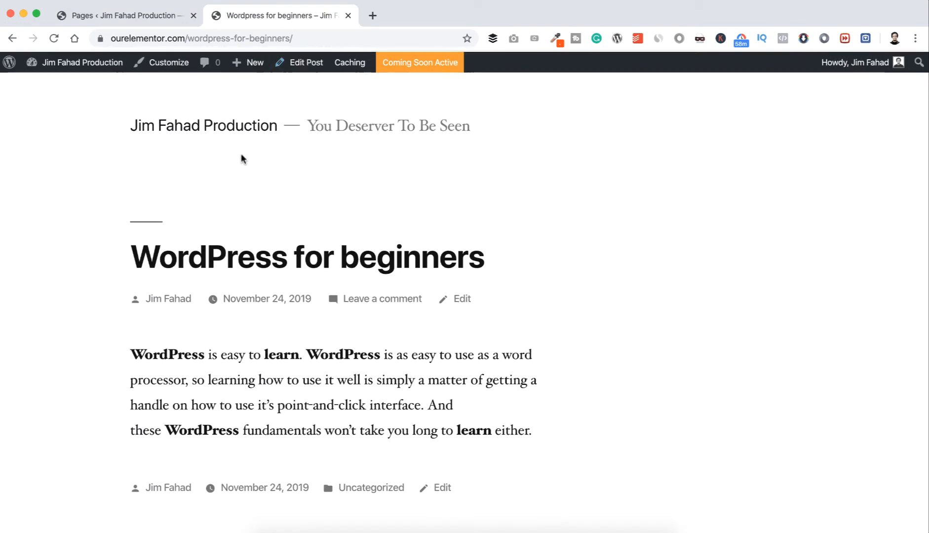
{"action": "left_click", "coordinate": [159, 126]}
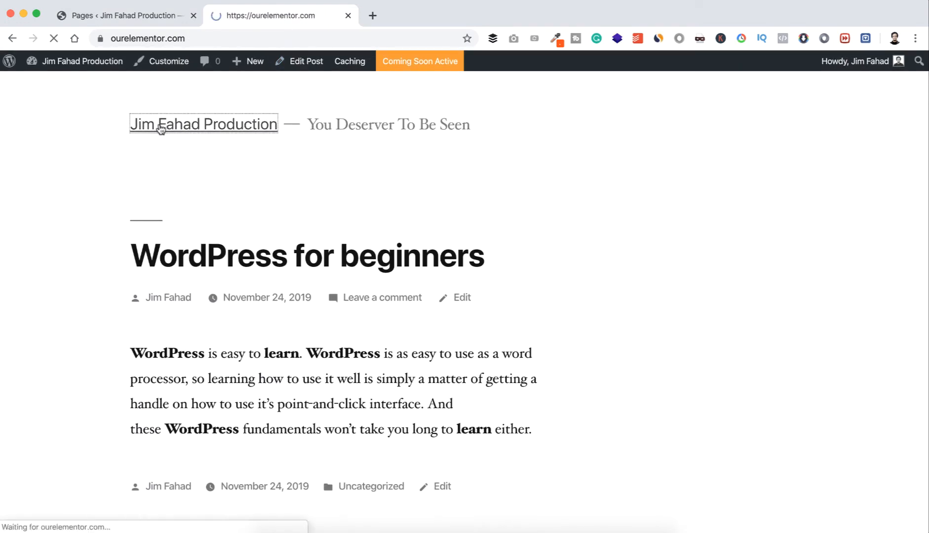
{"action": "scroll", "coordinate": [169, 193], "scroll_direction": "down", "scroll_amount": 10}
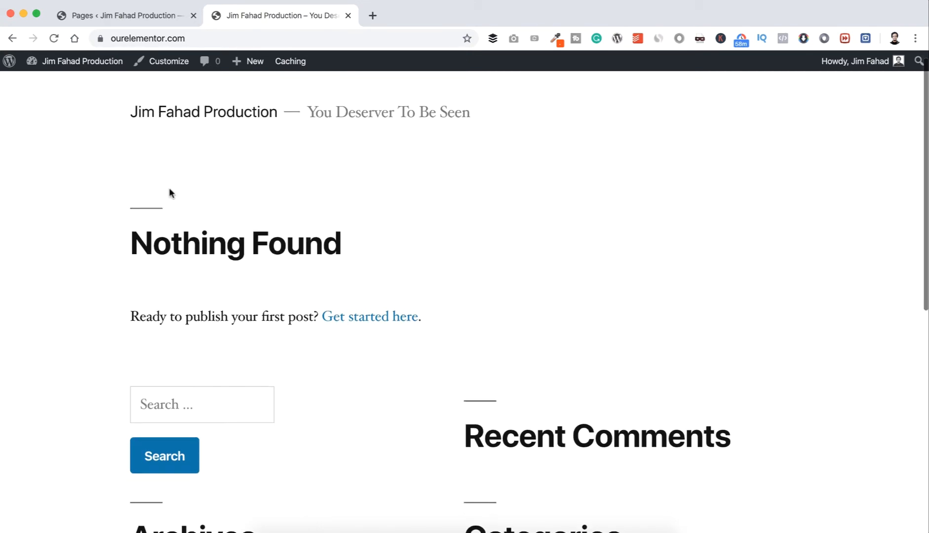
{"action": "scroll", "coordinate": [170, 194], "scroll_direction": "up", "scroll_amount": 10}
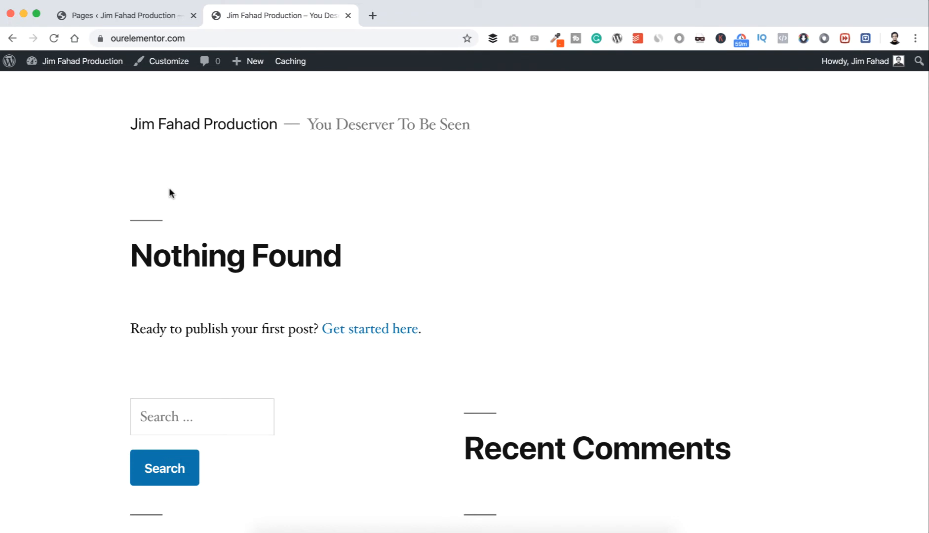
Create a new navigation menu named "main_menu" in the site's menu settings.
{"action": "left_click", "coordinate": [136, 17]}
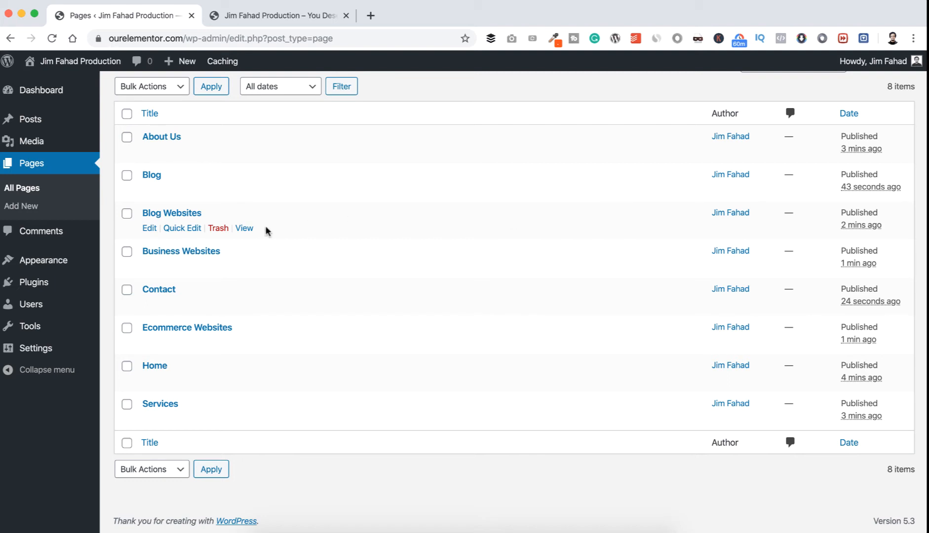
{"action": "mouse_move", "coordinate": [56, 260]}
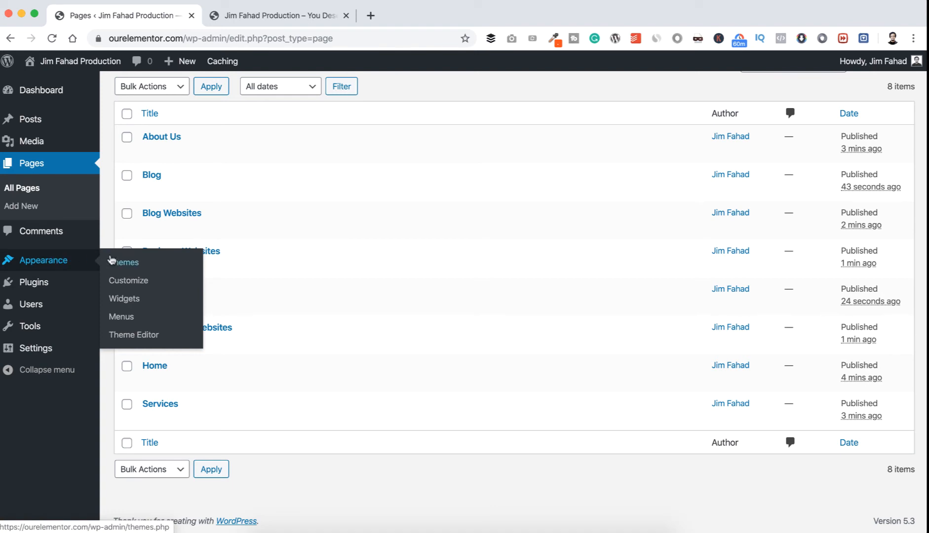
{"action": "left_click", "coordinate": [124, 317]}
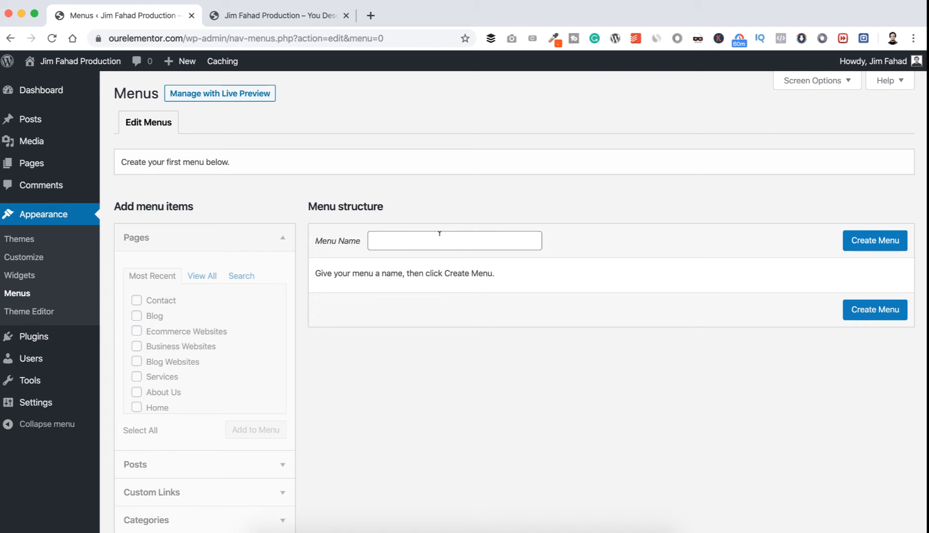
{"action": "left_click", "coordinate": [441, 241]}
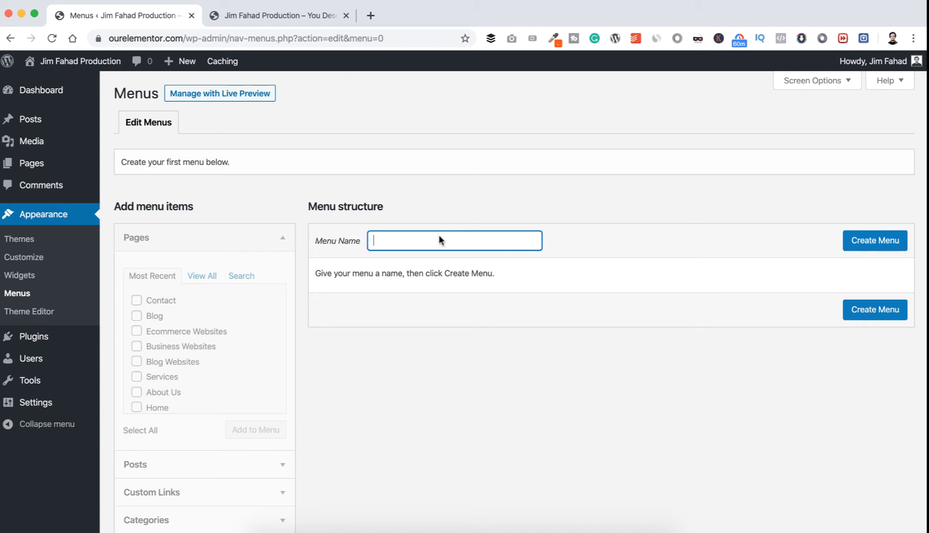
{"action": "type", "text": "main_menu"}
{"action": "left_click", "coordinate": [518, 209]}
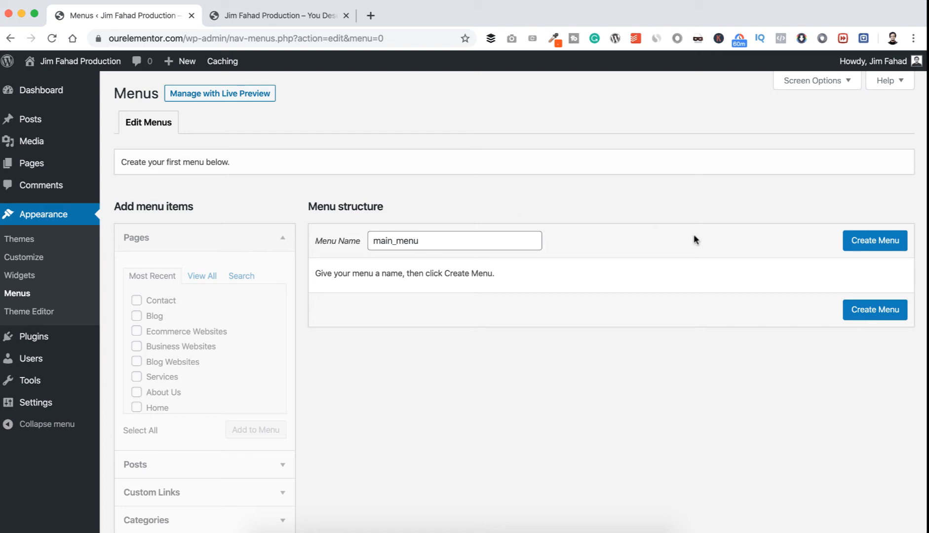
{"action": "left_click", "coordinate": [870, 245]}
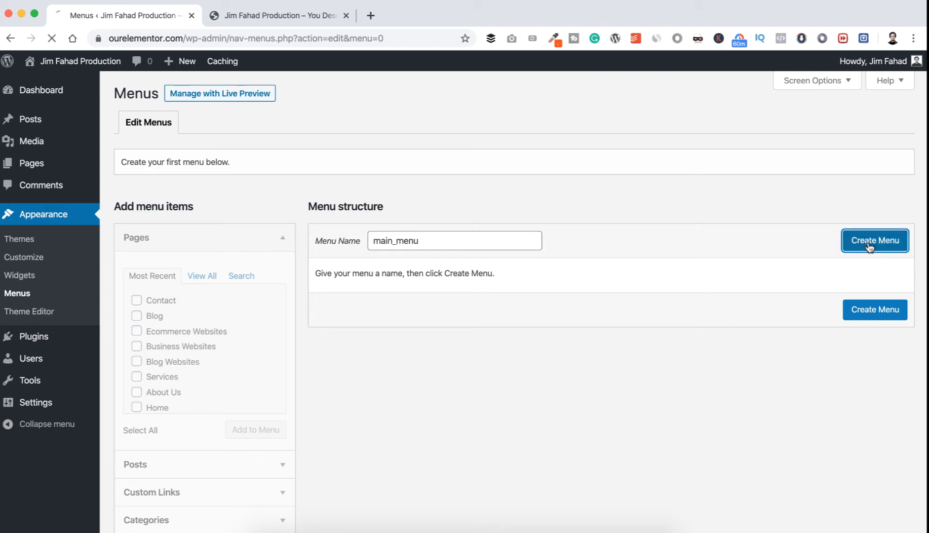
Add every entry in the full list of pages, including the Home link, to main_menu.
{"action": "scroll", "coordinate": [526, 465], "scroll_direction": "down", "scroll_amount": 1}
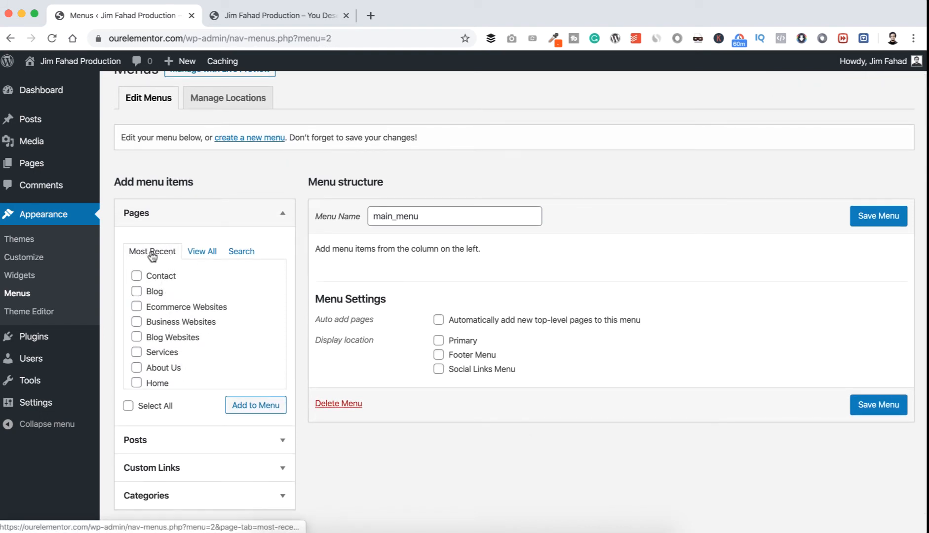
{"action": "scroll", "coordinate": [164, 355], "scroll_direction": "down", "scroll_amount": 1}
{"action": "scroll", "coordinate": [165, 356], "scroll_direction": "up", "scroll_amount": 1}
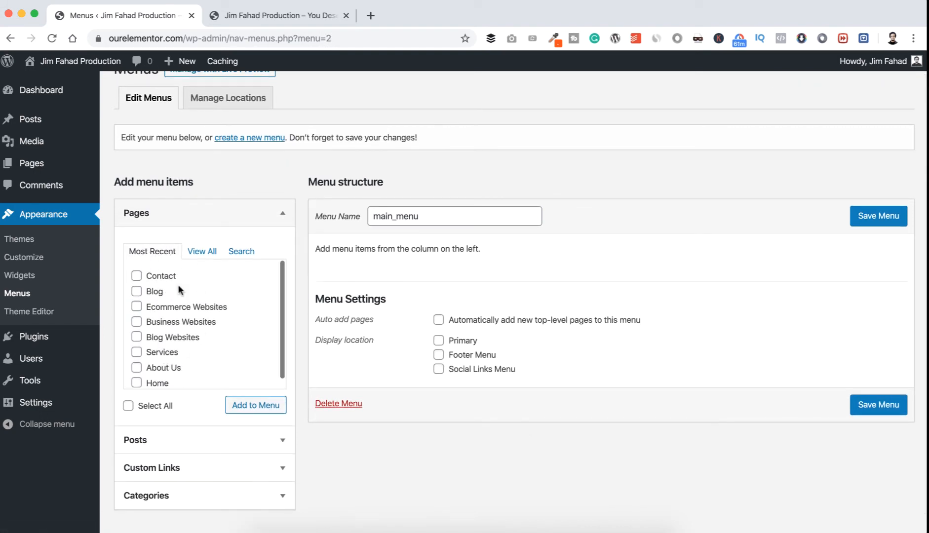
{"action": "left_click", "coordinate": [203, 251]}
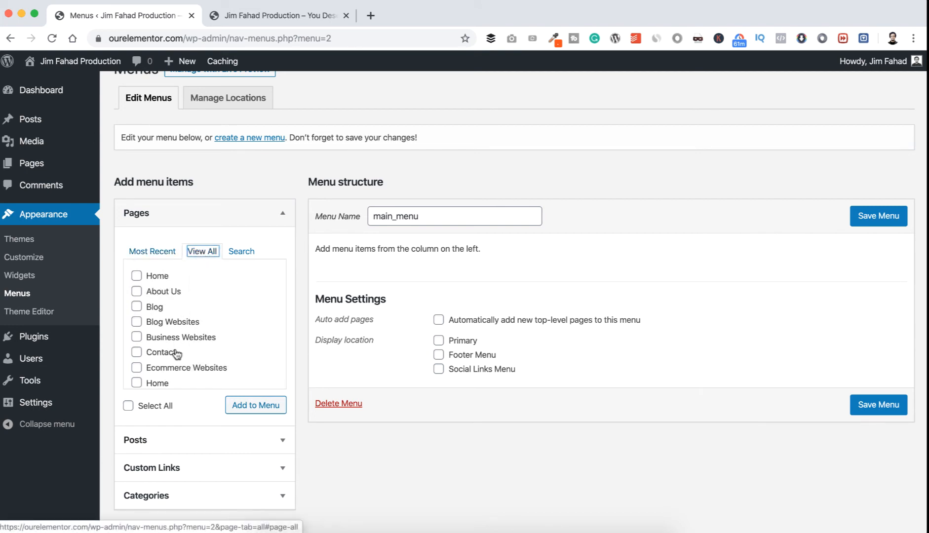
{"action": "scroll", "coordinate": [176, 354], "scroll_direction": "down", "scroll_amount": 1}
{"action": "scroll", "coordinate": [175, 351], "scroll_direction": "up", "scroll_amount": 1}
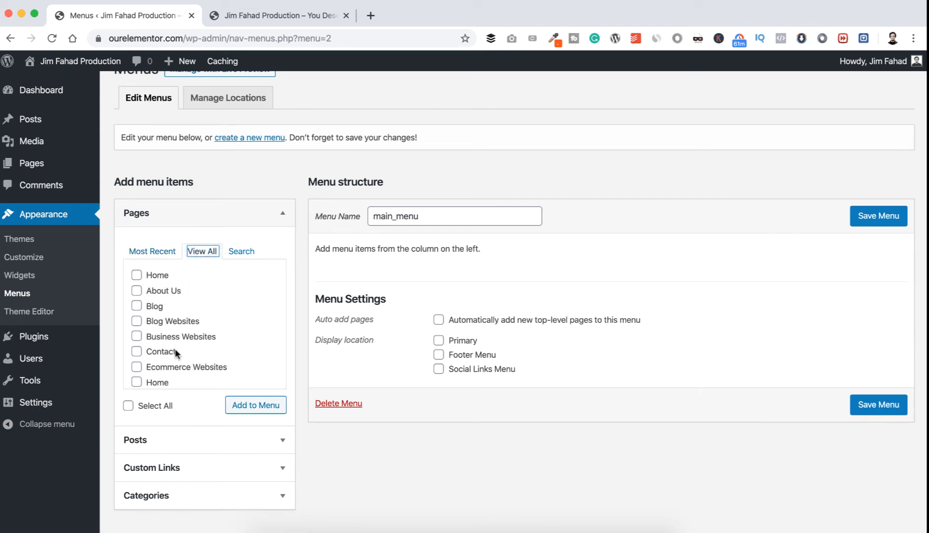
{"action": "scroll", "coordinate": [175, 348], "scroll_direction": "down", "scroll_amount": 1}
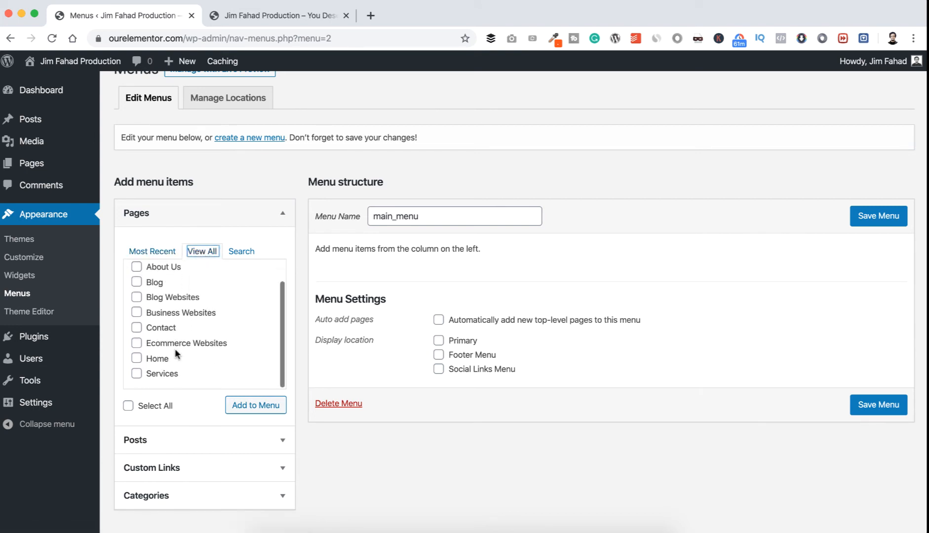
{"action": "left_click", "coordinate": [129, 405]}
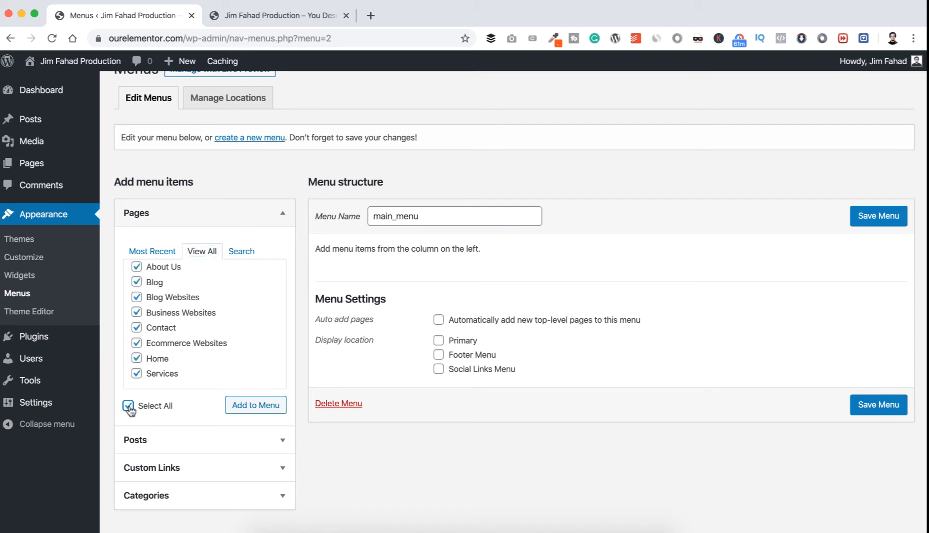
{"action": "left_click", "coordinate": [243, 410]}
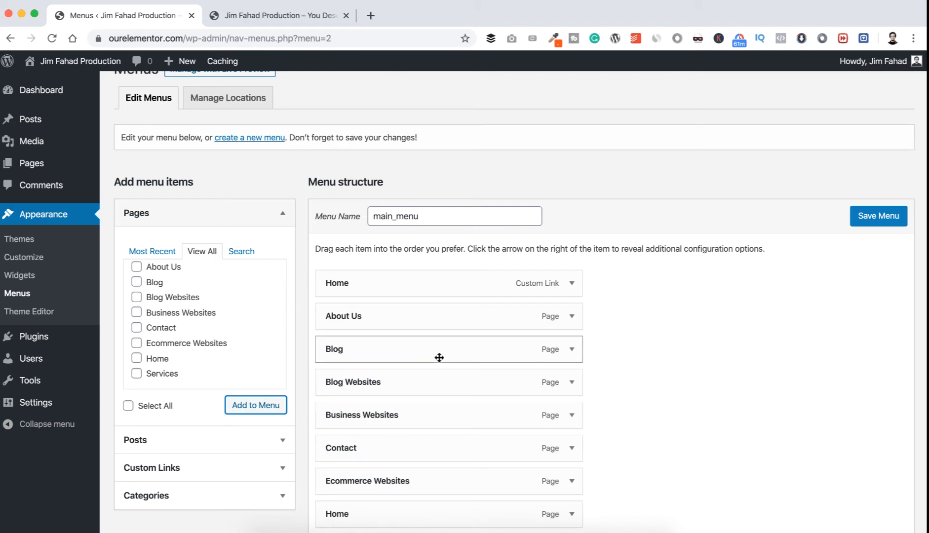
Save main_menu with its added pages and reload the live front page to check its navigation.
{"action": "scroll", "coordinate": [439, 357], "scroll_direction": "down", "scroll_amount": 5}
{"action": "scroll", "coordinate": [505, 311], "scroll_direction": "up", "scroll_amount": 5}
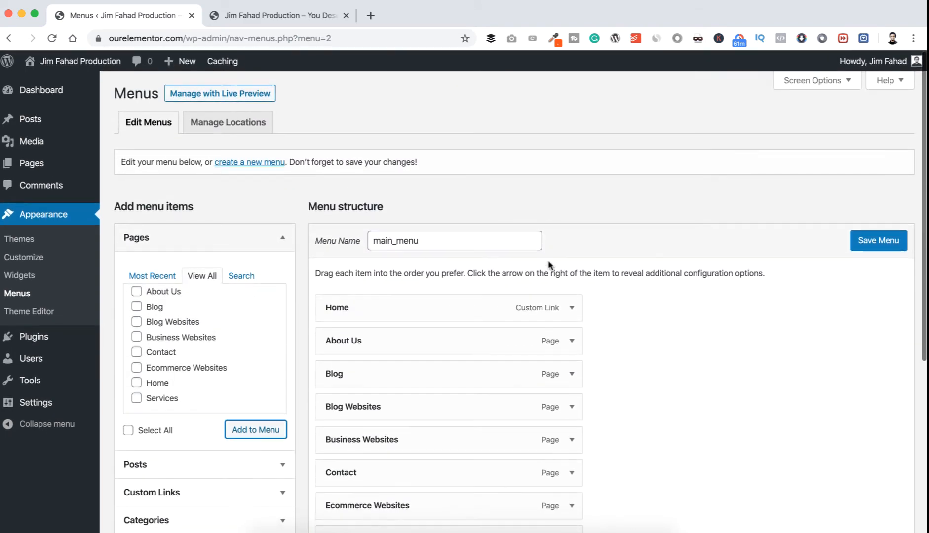
{"action": "left_click", "coordinate": [877, 245]}
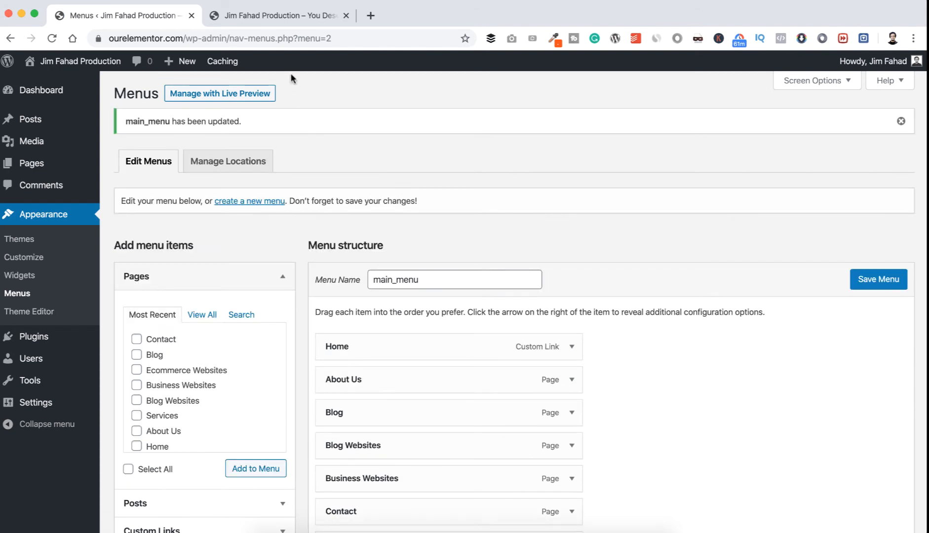
{"action": "left_click", "coordinate": [277, 19]}
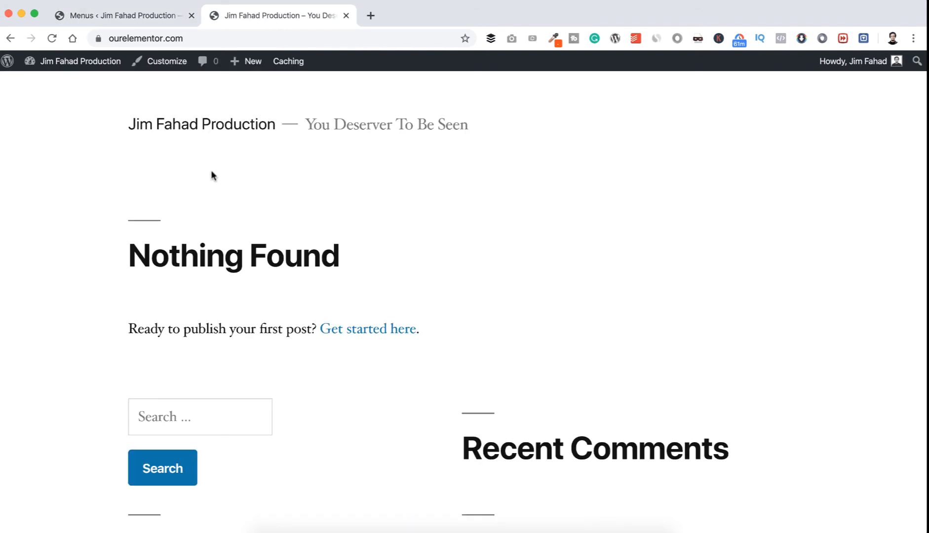
{"action": "left_click", "coordinate": [52, 38]}
Assign main_menu to the Primary display location, save it, and reload the live front page.
{"action": "left_click", "coordinate": [153, 16]}
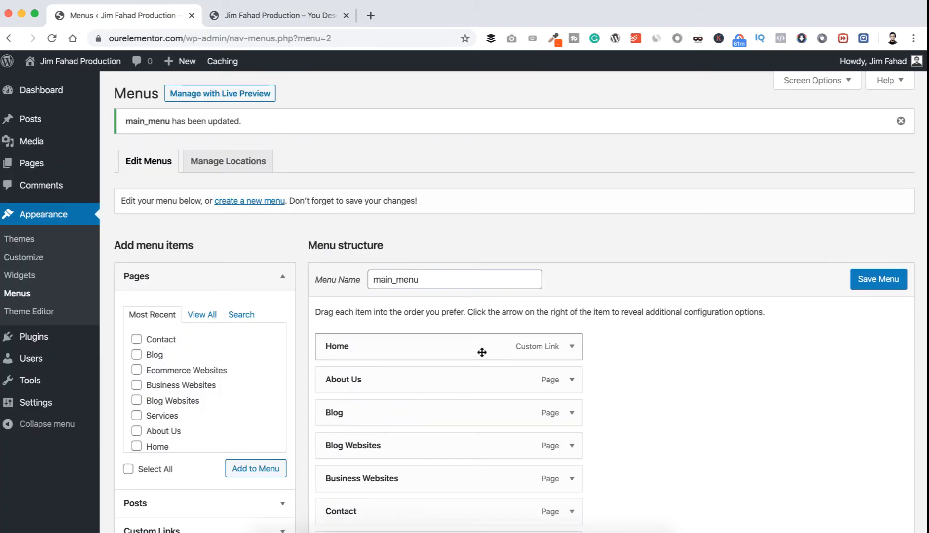
{"action": "scroll", "coordinate": [481, 353], "scroll_direction": "down", "scroll_amount": 5}
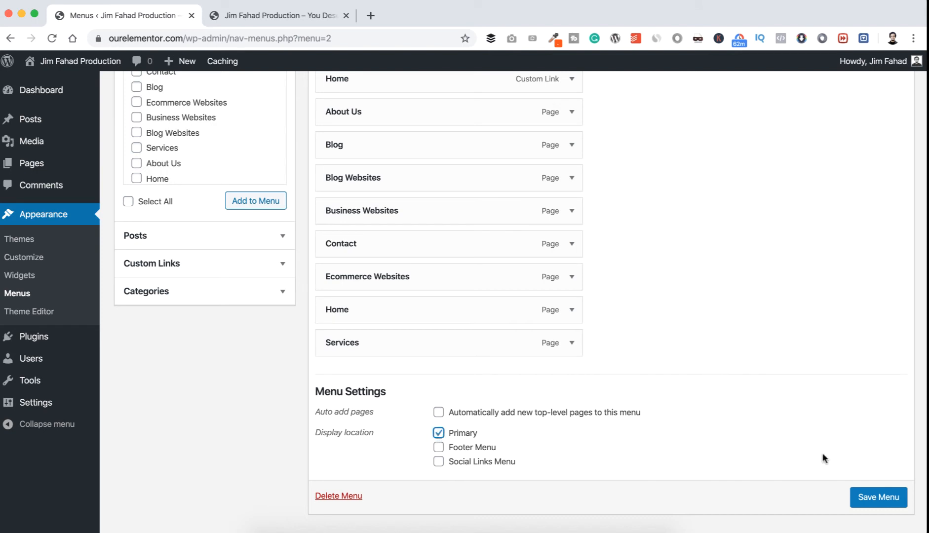
{"action": "left_click", "coordinate": [880, 501]}
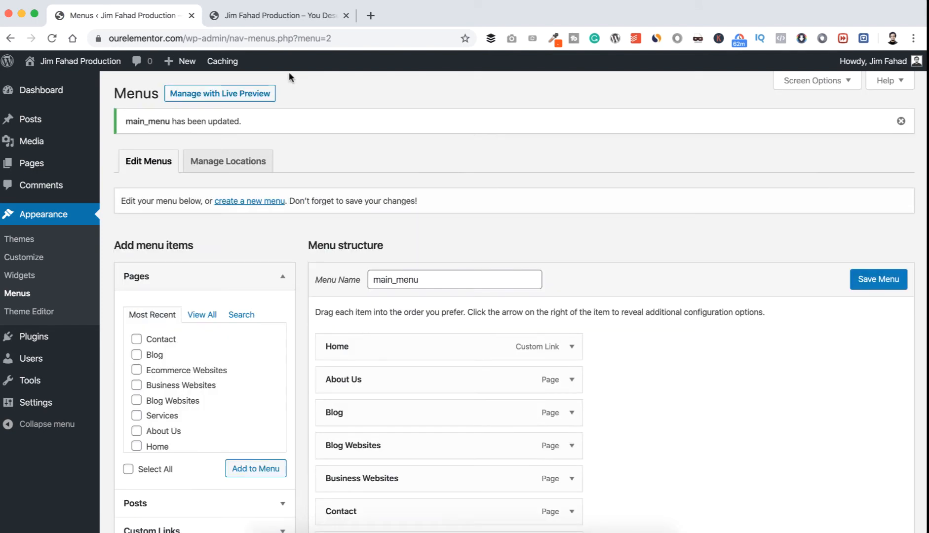
{"action": "left_click", "coordinate": [264, 19]}
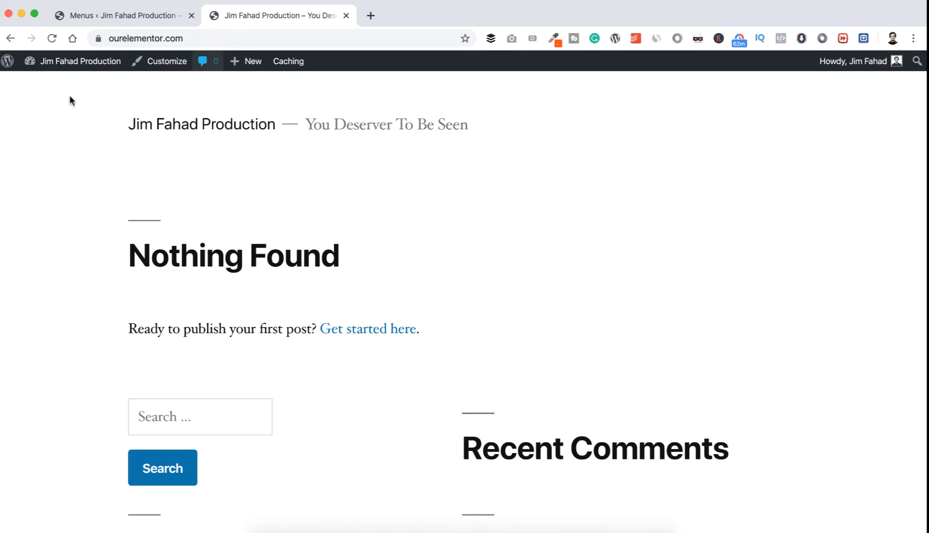
{"action": "left_click", "coordinate": [52, 38]}
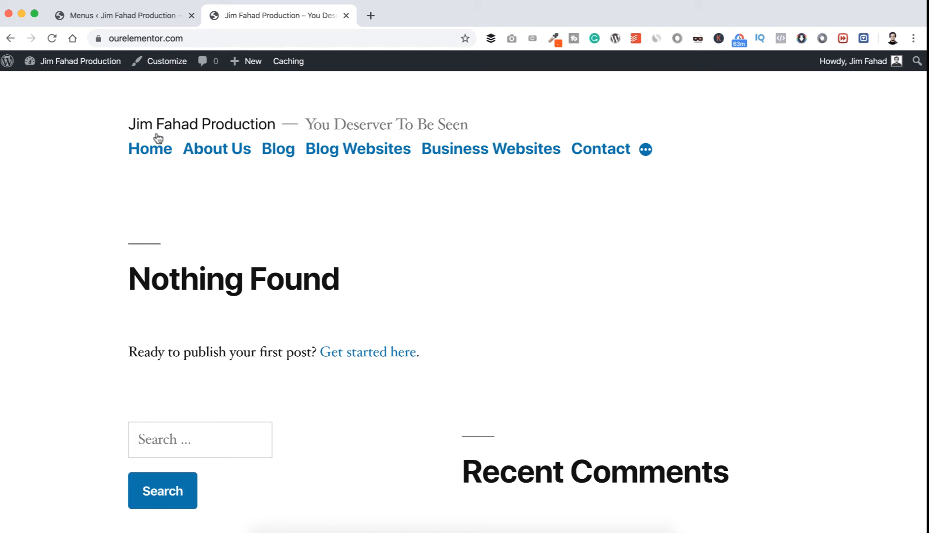
Remove the Home custom link from main_menu and move the Home page item to the first position.
{"action": "left_click", "coordinate": [148, 14]}
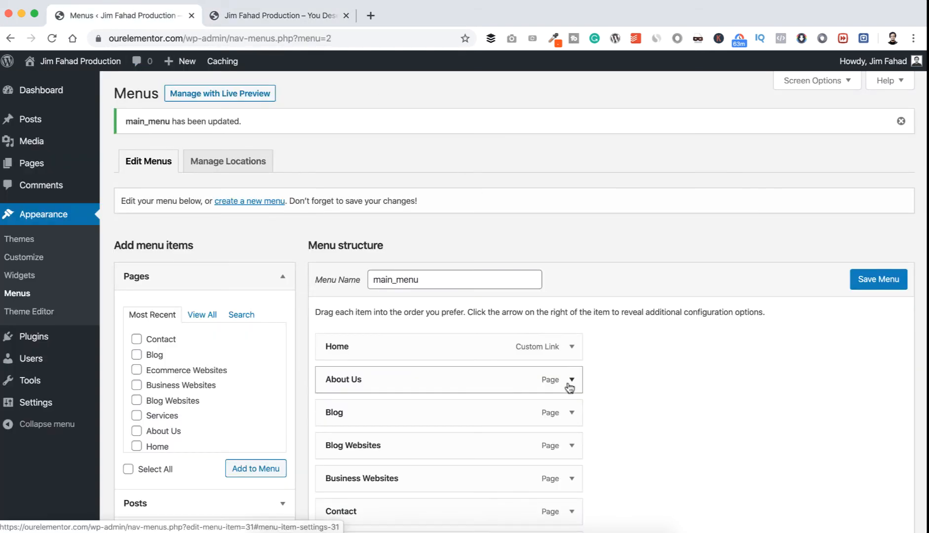
{"action": "scroll", "coordinate": [570, 387], "scroll_direction": "down", "scroll_amount": 5}
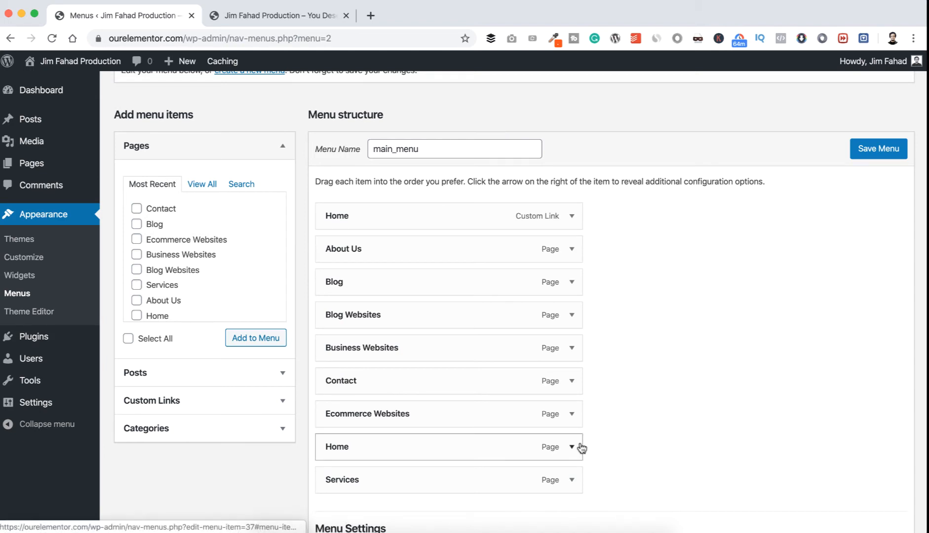
{"action": "left_click", "coordinate": [573, 218]}
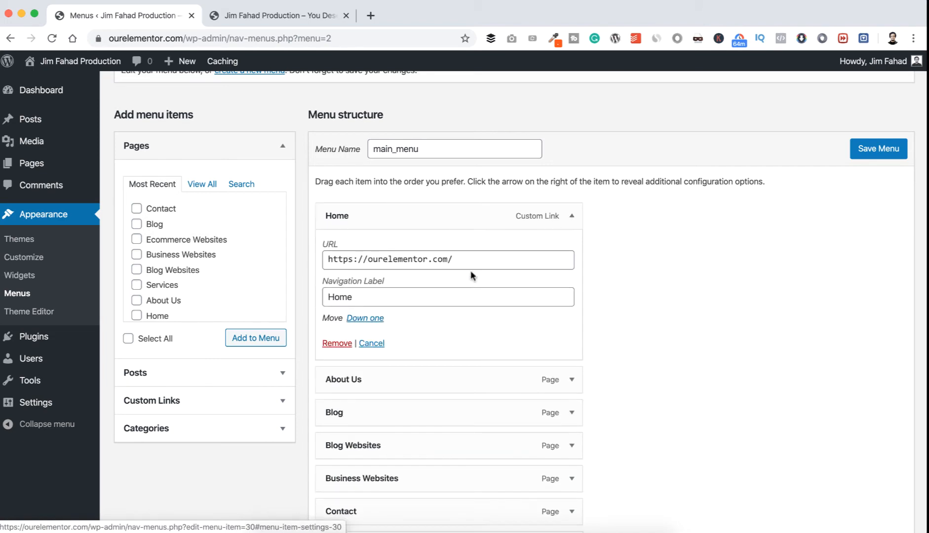
{"action": "left_click", "coordinate": [338, 343]}
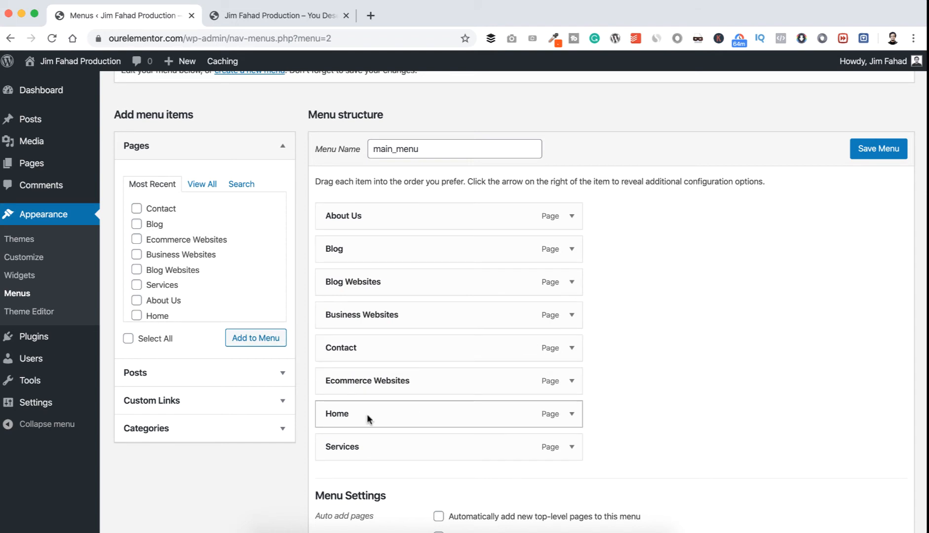
{"action": "left_click_drag", "start_coordinate": [368, 419], "coordinate": [366, 217]}
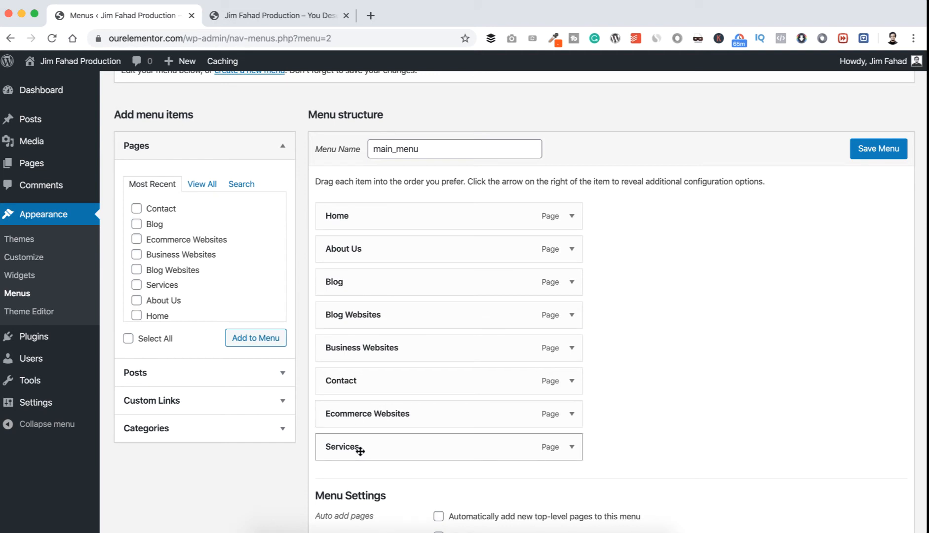
Place Services directly after About Us and nest Blog Websites, Business Websites and Ecommerce Websites under it as sub items.
{"action": "left_click_drag", "start_coordinate": [356, 446], "coordinate": [357, 283]}
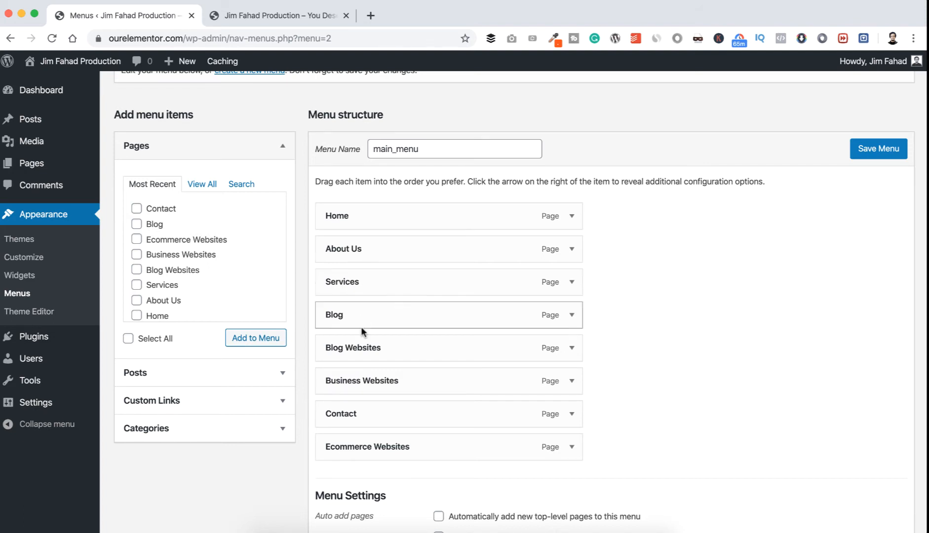
{"action": "left_click_drag", "start_coordinate": [353, 351], "coordinate": [349, 319]}
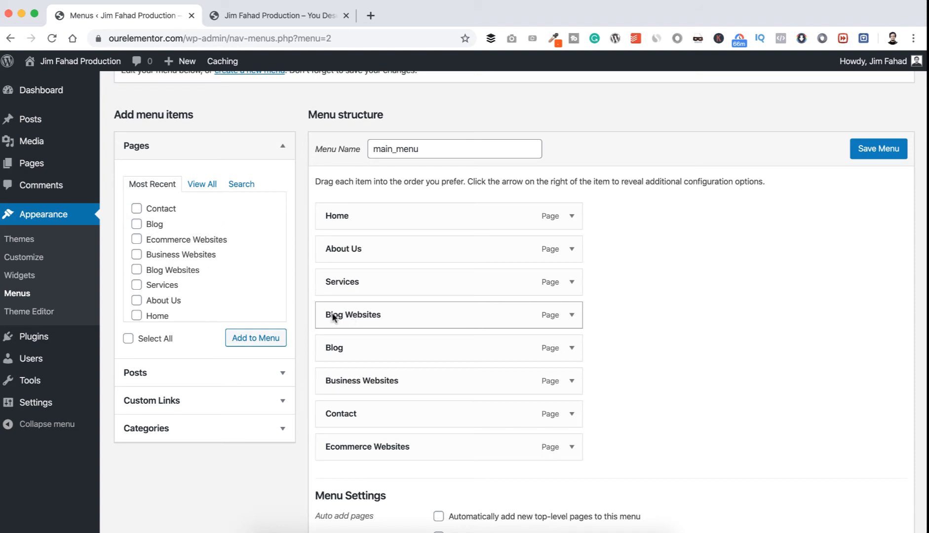
{"action": "left_click_drag", "start_coordinate": [333, 317], "coordinate": [355, 318]}
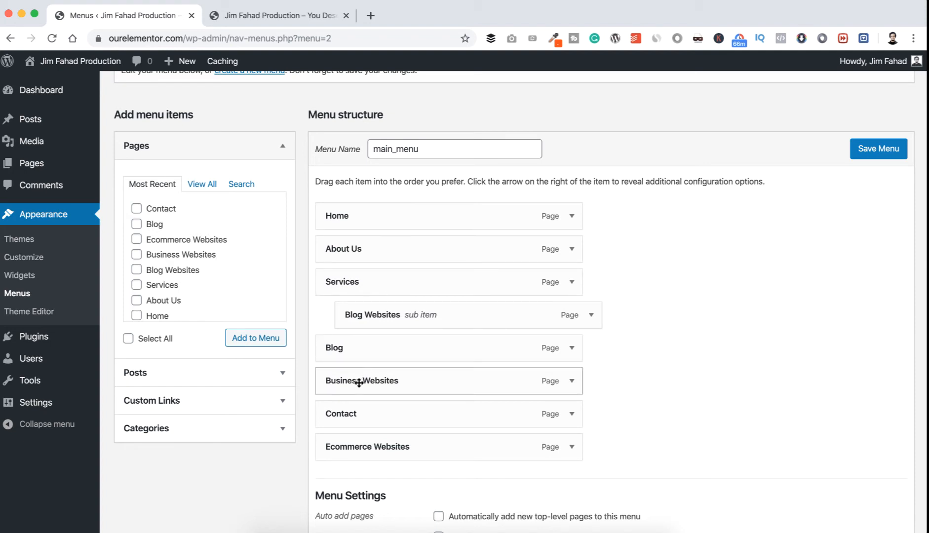
{"action": "left_click_drag", "start_coordinate": [360, 381], "coordinate": [379, 349]}
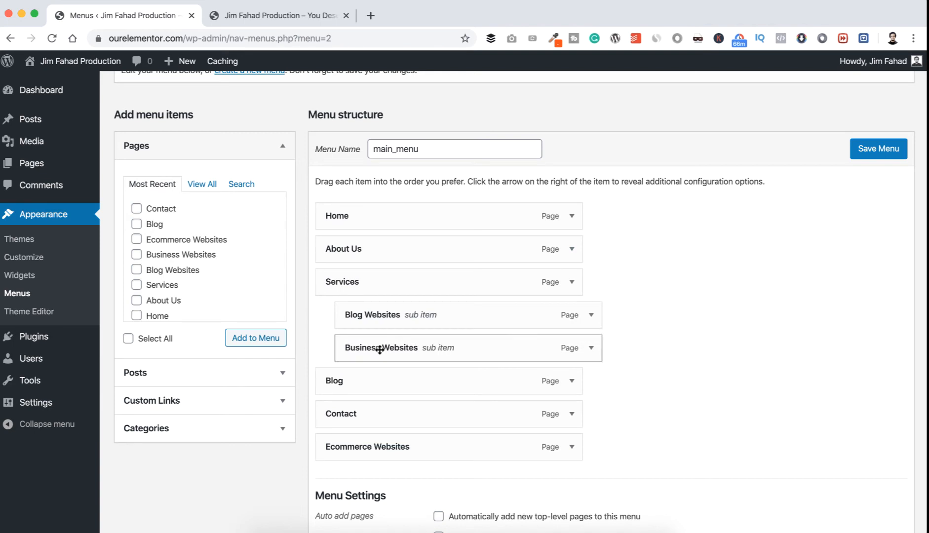
{"action": "left_click_drag", "start_coordinate": [369, 449], "coordinate": [393, 383]}
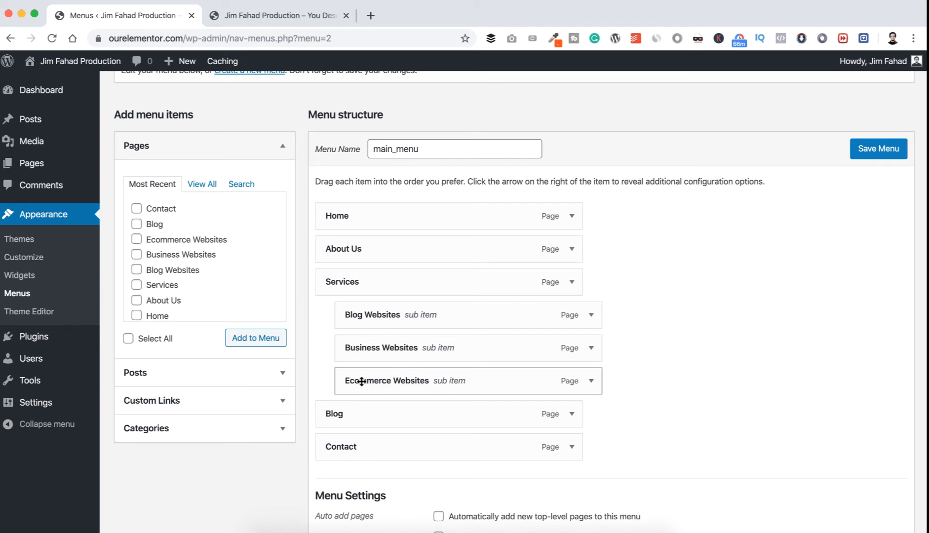
Nest Ecommerce Websites beneath Business Websites, save main_menu, and reload the live front page to check the navigation.
{"action": "left_click_drag", "start_coordinate": [361, 381], "coordinate": [385, 381]}
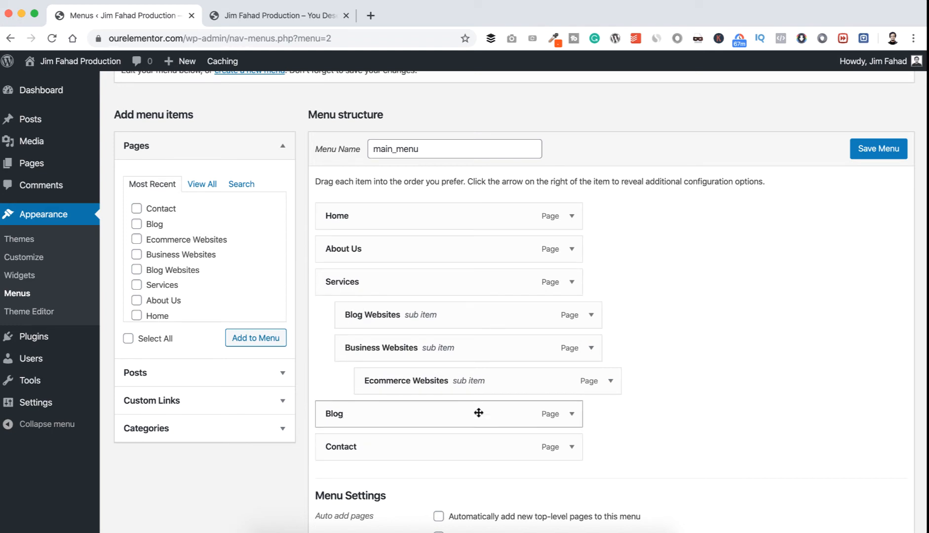
{"action": "left_click", "coordinate": [882, 153]}
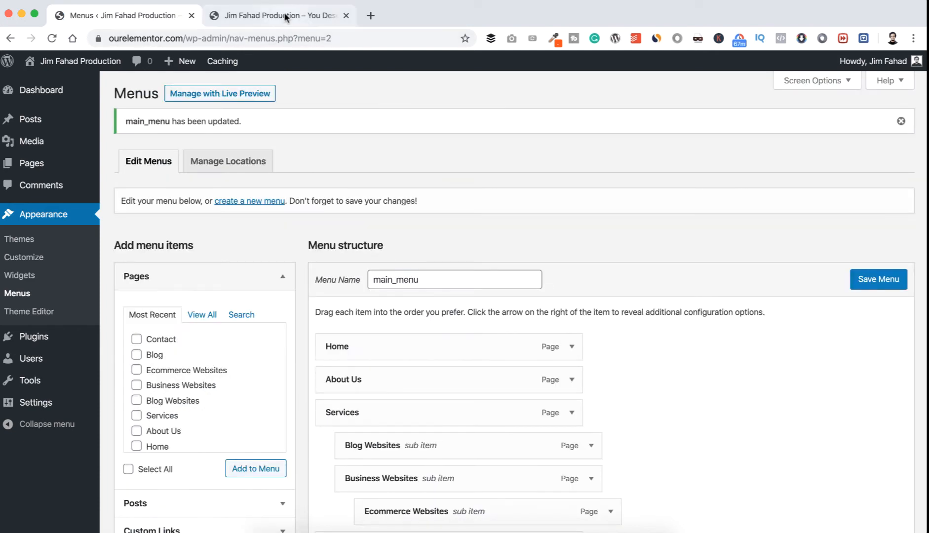
{"action": "left_click", "coordinate": [285, 16]}
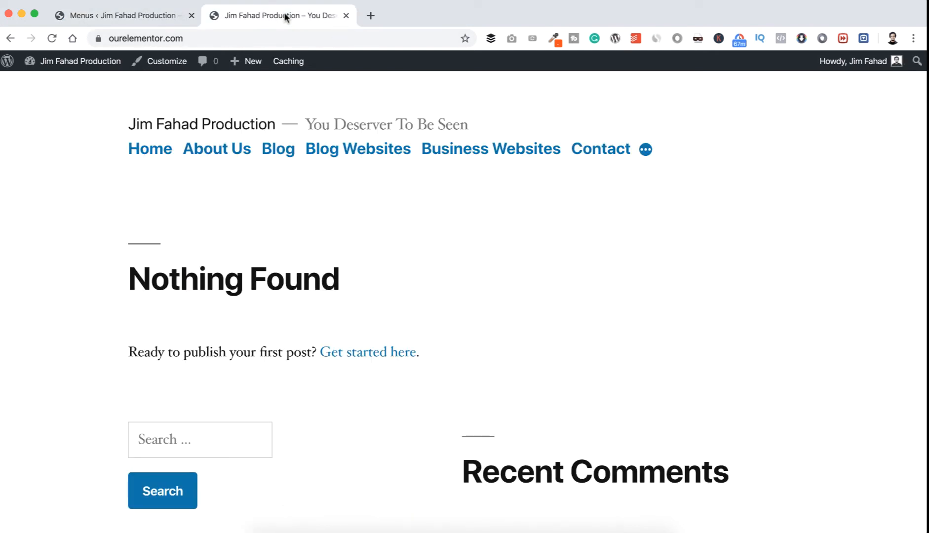
{"action": "left_click", "coordinate": [53, 39]}
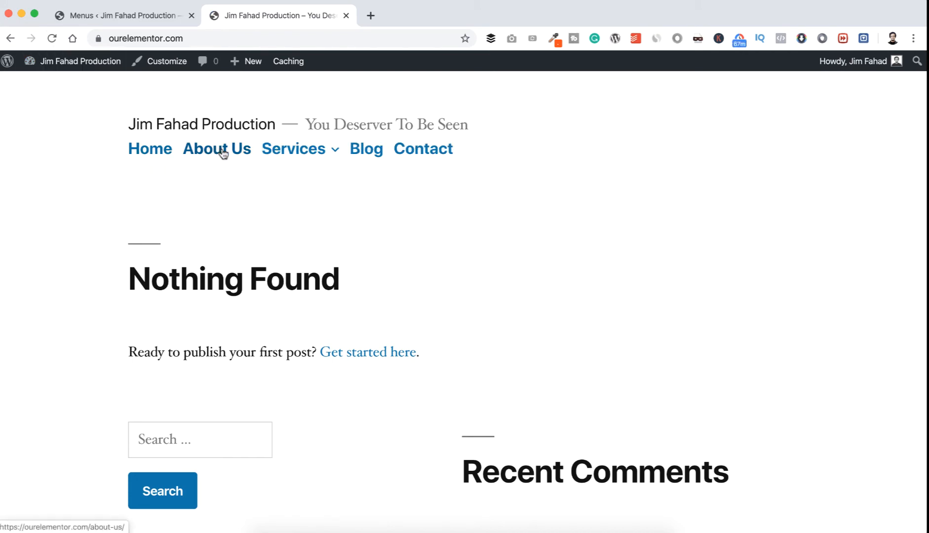
Move Ecommerce Websites out from under Business Websites to sit directly under Services, save main_menu, and reload the live front page.
{"action": "mouse_move", "coordinate": [314, 151]}
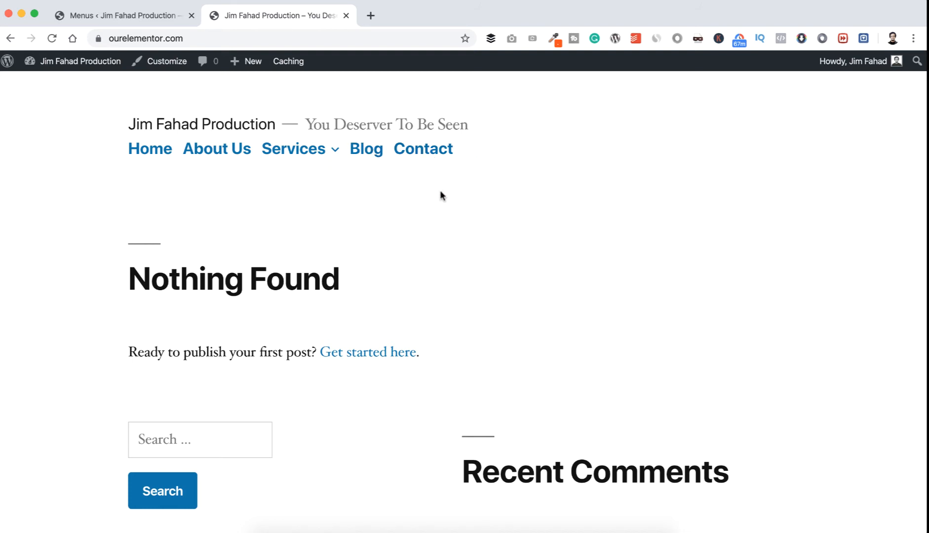
{"action": "left_click", "coordinate": [146, 15]}
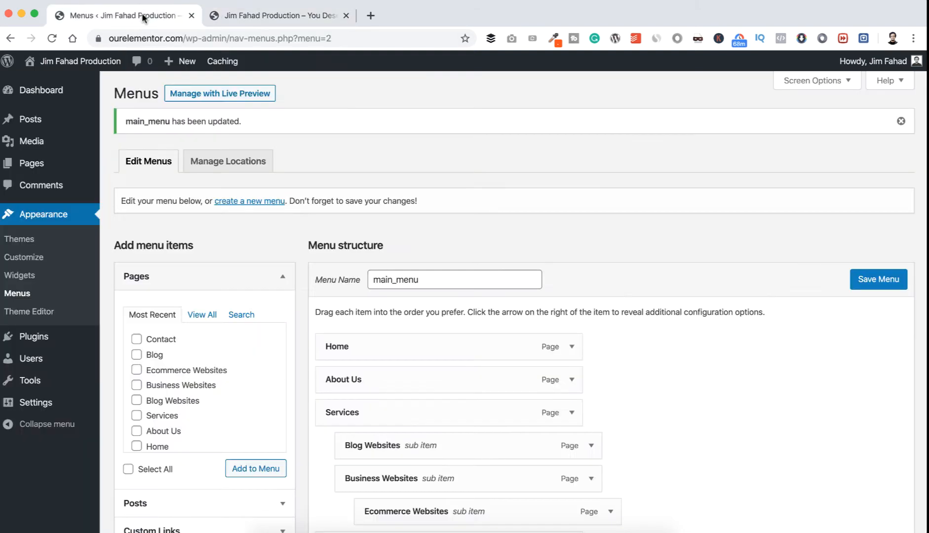
{"action": "scroll", "coordinate": [582, 392], "scroll_direction": "down", "scroll_amount": 1}
{"action": "scroll", "coordinate": [582, 391], "scroll_direction": "down", "scroll_amount": 3}
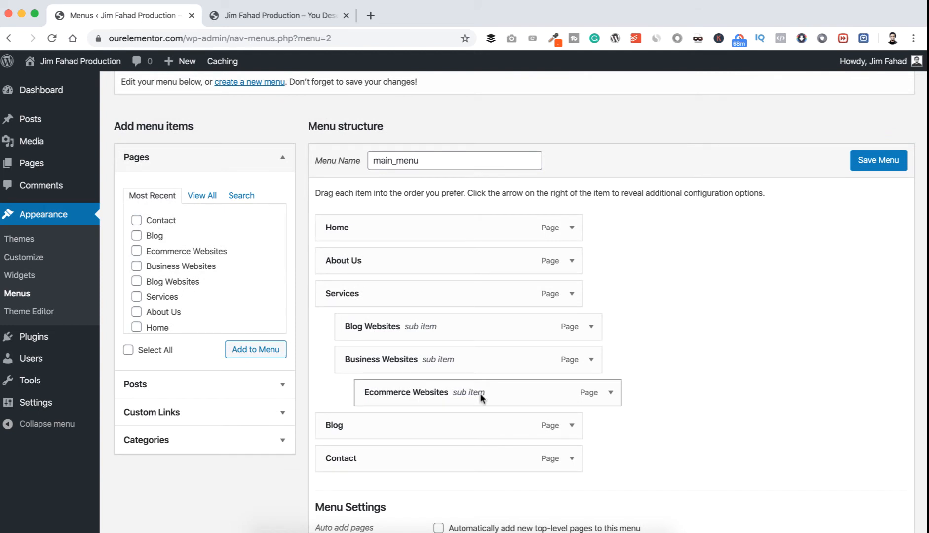
{"action": "left_click_drag", "start_coordinate": [480, 392], "coordinate": [461, 392]}
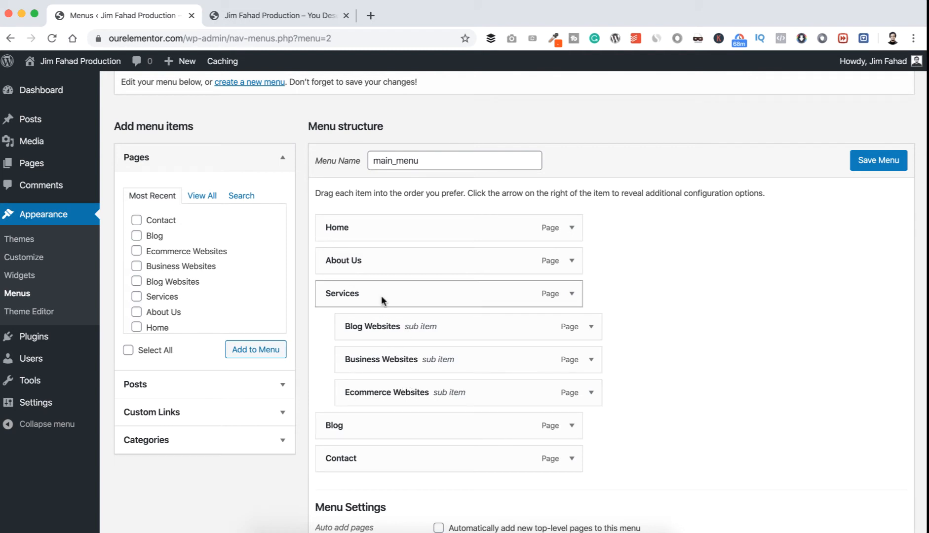
{"action": "left_click", "coordinate": [888, 161]}
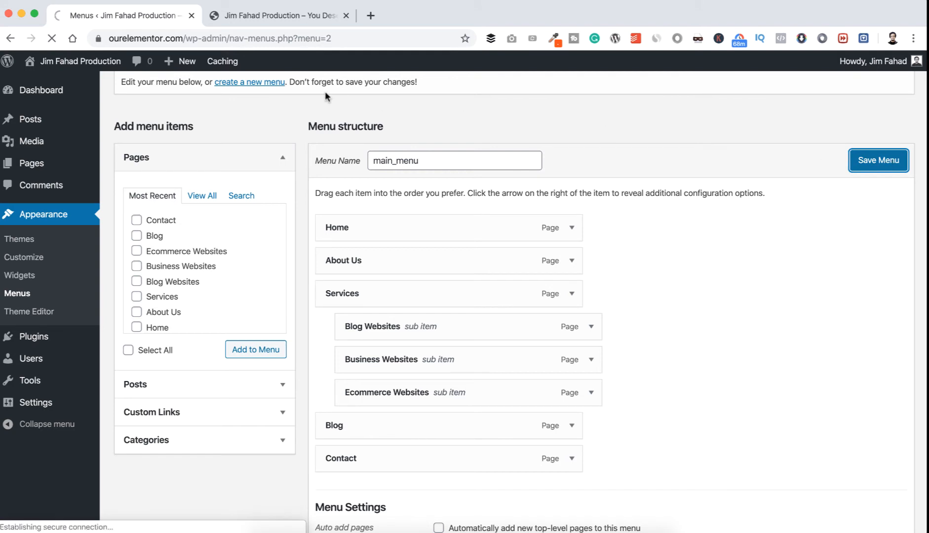
{"action": "left_click", "coordinate": [276, 19]}
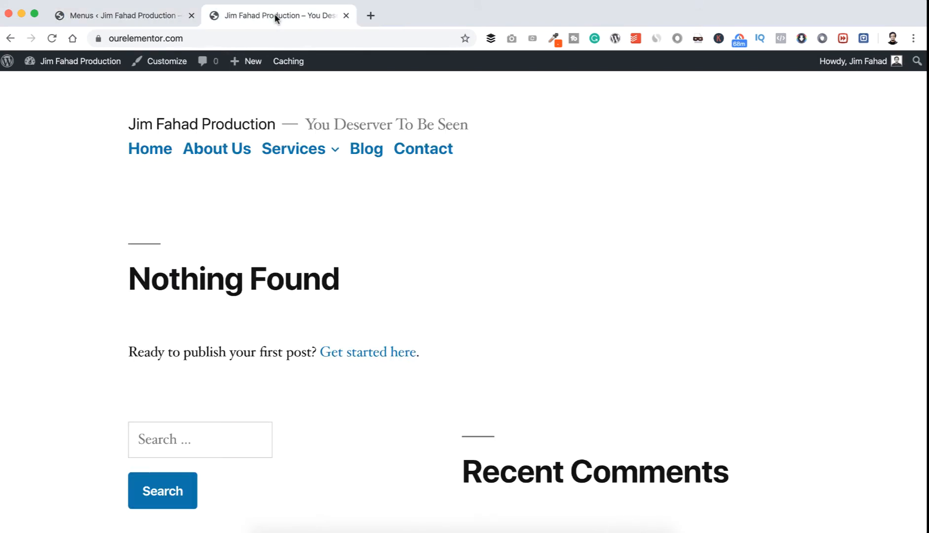
{"action": "left_click", "coordinate": [52, 39]}
{"action": "scroll", "coordinate": [273, 338], "scroll_direction": "down", "scroll_amount": 2}
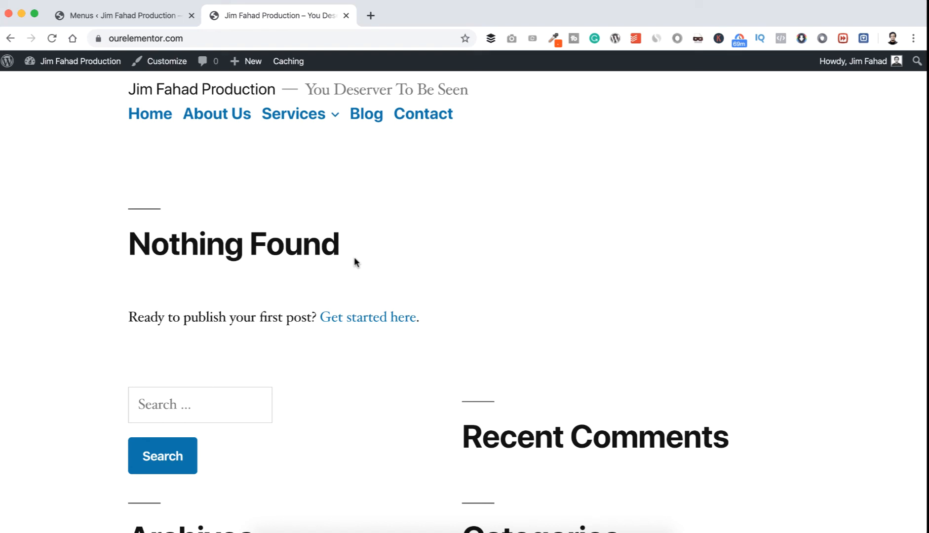
In the Reading settings, use a static homepage with Home as the homepage and Blog as the posts page, and save.
{"action": "left_click", "coordinate": [129, 16]}
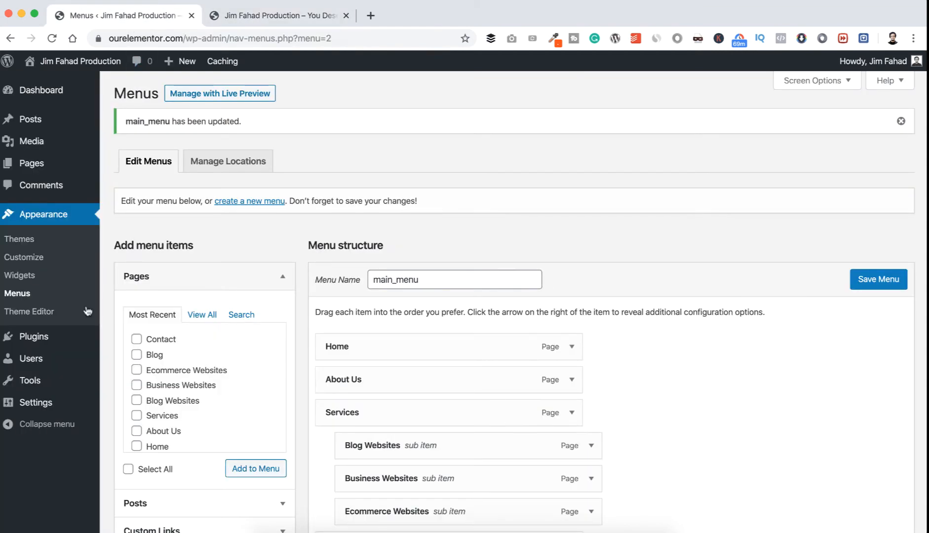
{"action": "mouse_move", "coordinate": [41, 404]}
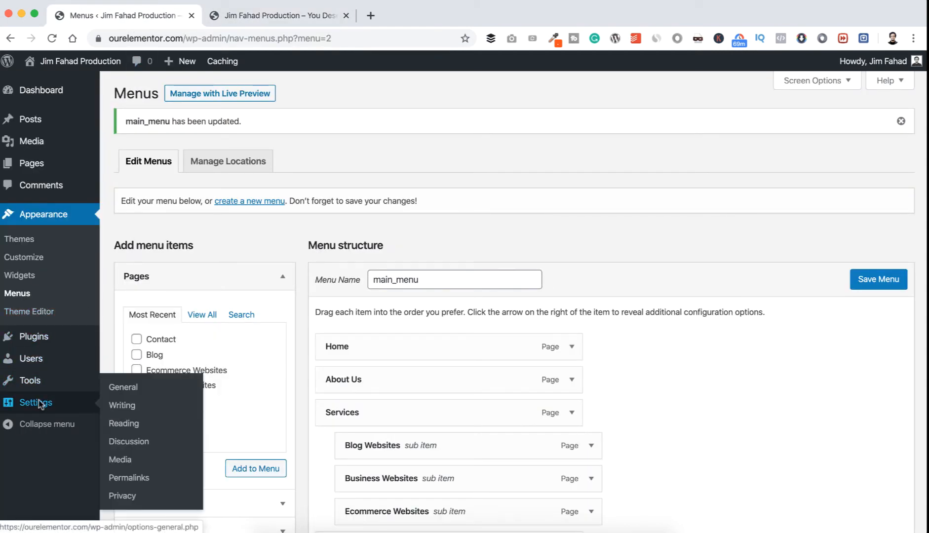
{"action": "left_click", "coordinate": [124, 425]}
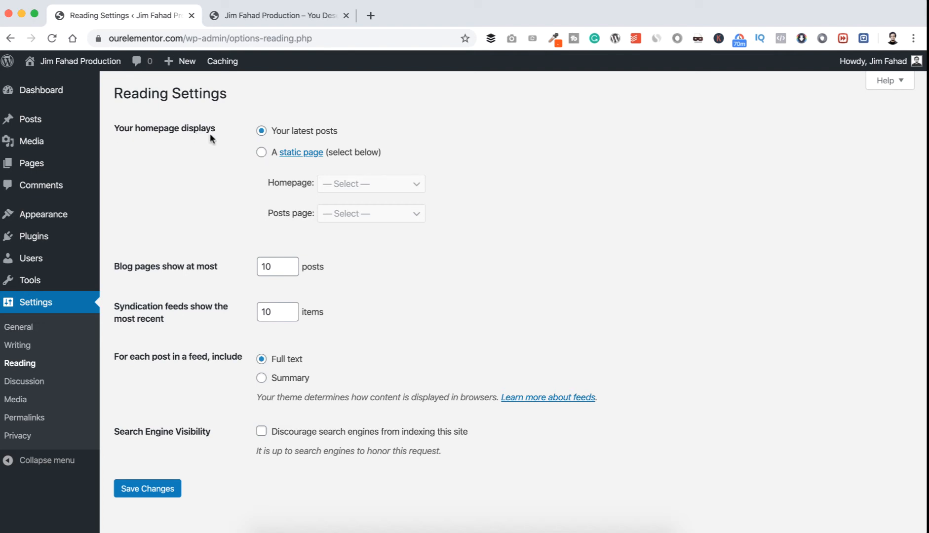
{"action": "left_click", "coordinate": [261, 153]}
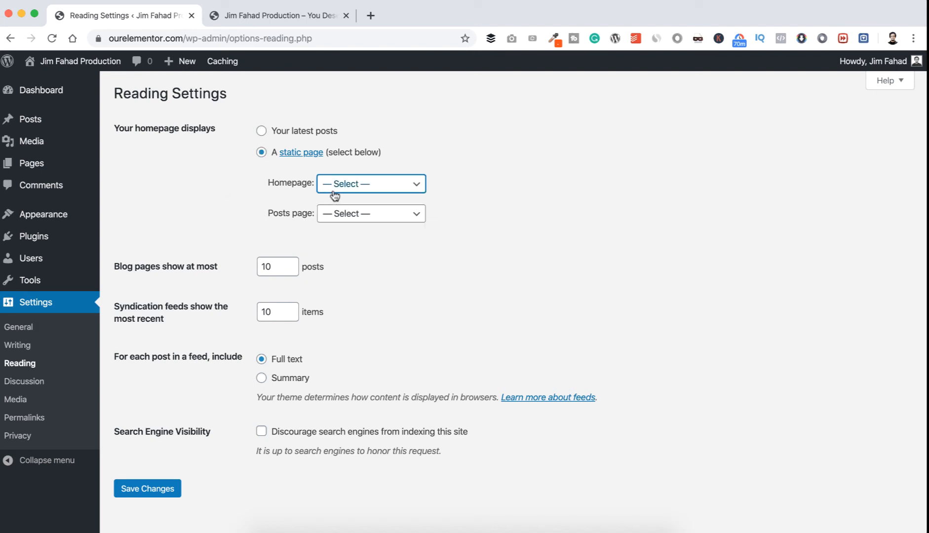
{"action": "left_click", "coordinate": [352, 188]}
{"action": "left_click", "coordinate": [338, 269]}
{"action": "left_click", "coordinate": [348, 214]}
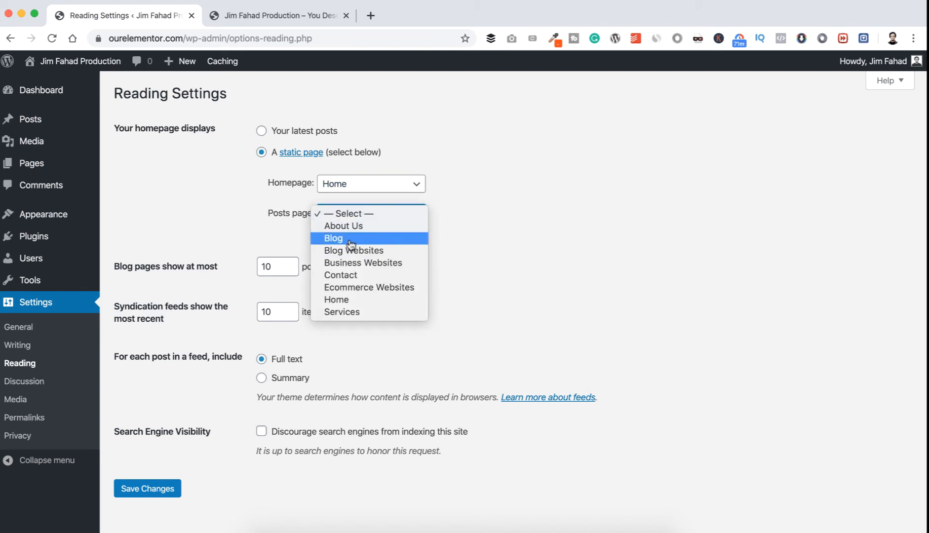
{"action": "left_click", "coordinate": [350, 239]}
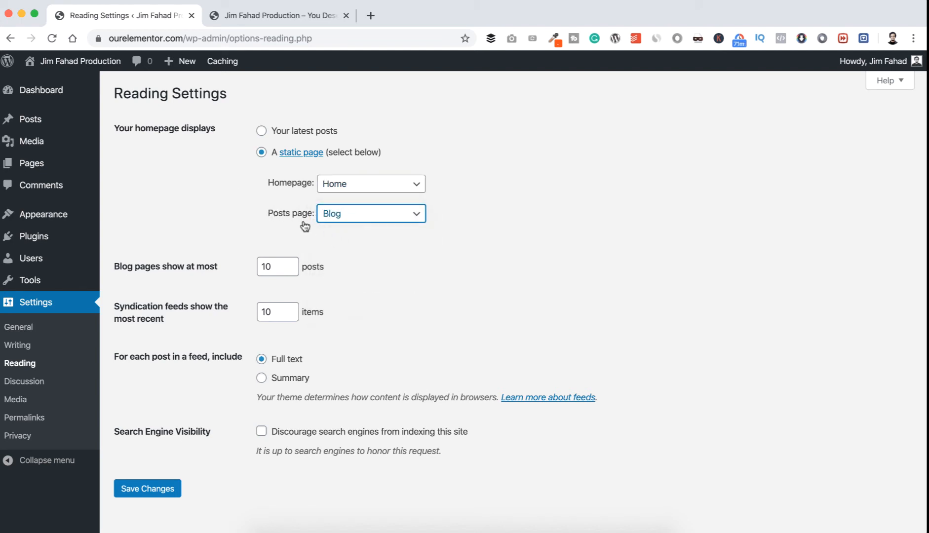
{"action": "left_click", "coordinate": [159, 489]}
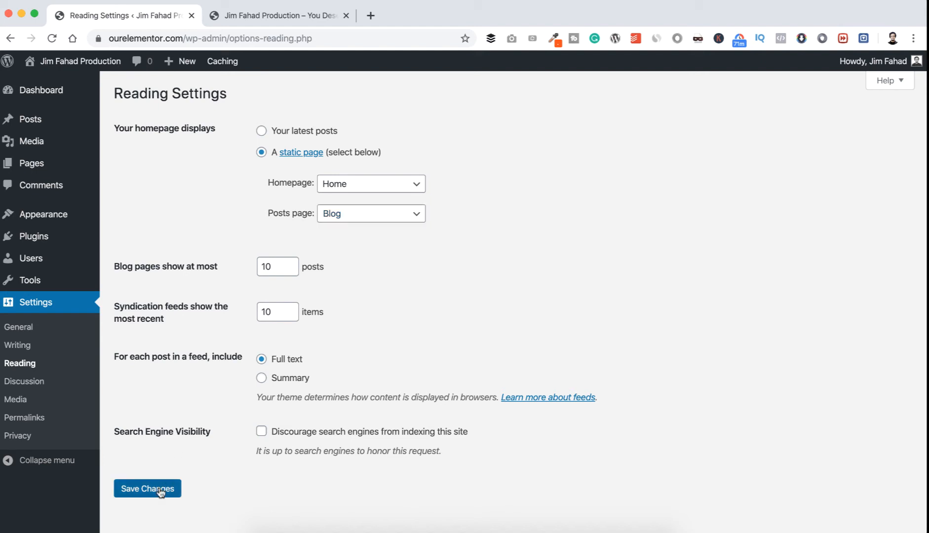
Reload the live front page to check the static homepage, and open the site's Blog page.
{"action": "left_click", "coordinate": [276, 12]}
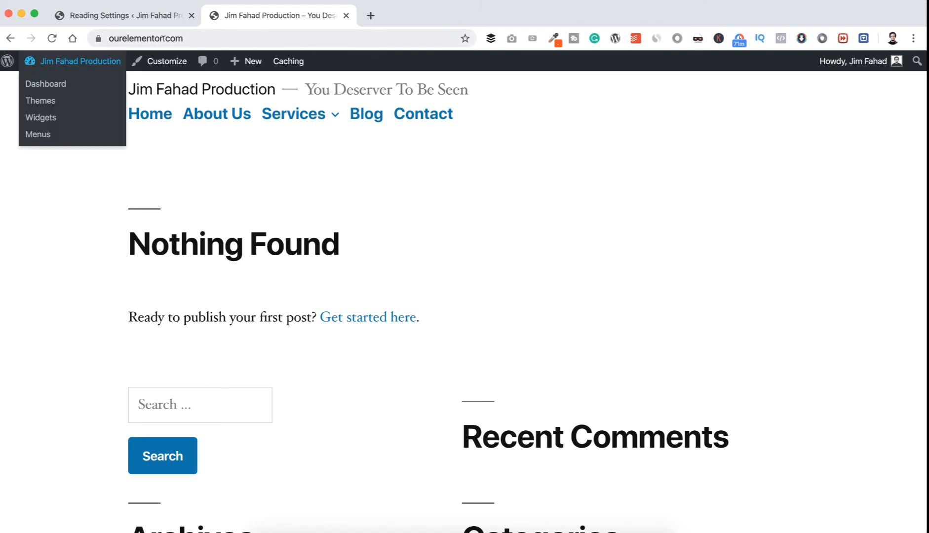
{"action": "left_click", "coordinate": [51, 38]}
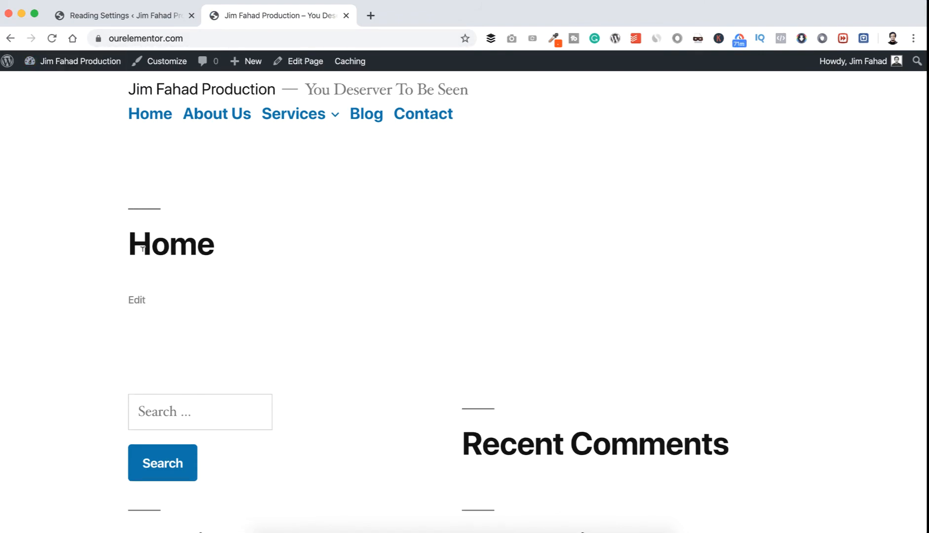
{"action": "left_click_drag", "start_coordinate": [130, 244], "coordinate": [198, 246]}
{"action": "left_click", "coordinate": [229, 247]}
{"action": "left_click", "coordinate": [370, 118]}
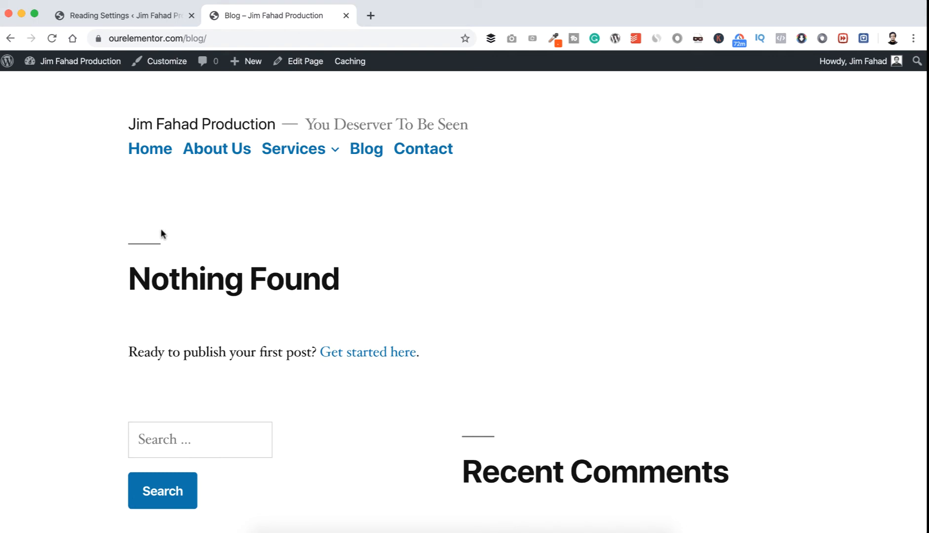
Publish a new post titled "Our First Website" and reload the live Blog page to check it.
{"action": "left_click", "coordinate": [133, 17]}
{"action": "mouse_move", "coordinate": [42, 120]}
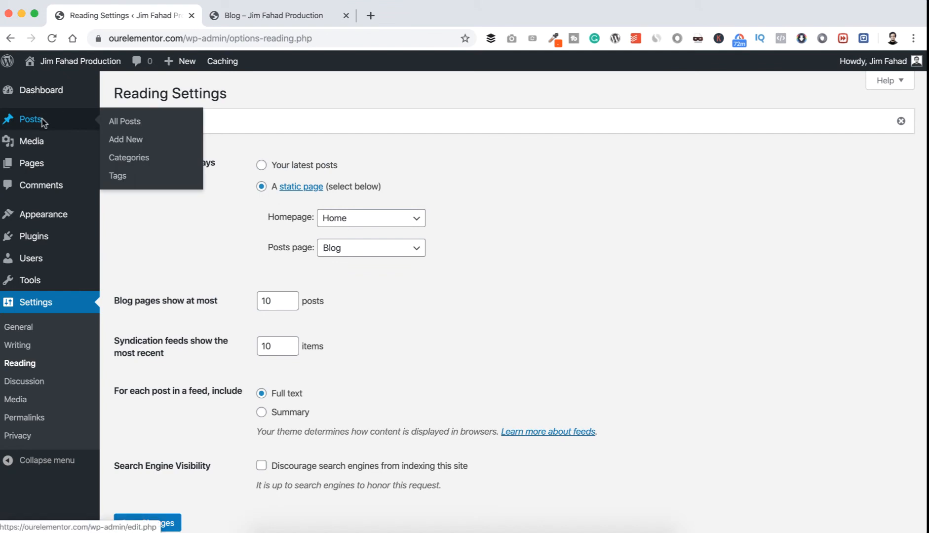
{"action": "left_click", "coordinate": [132, 140]}
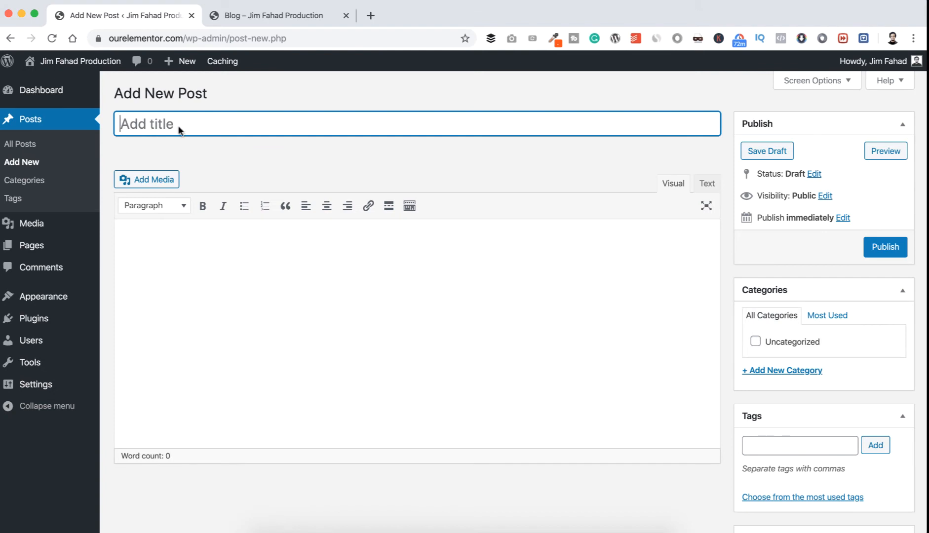
{"action": "type", "text": "Our Fi"}
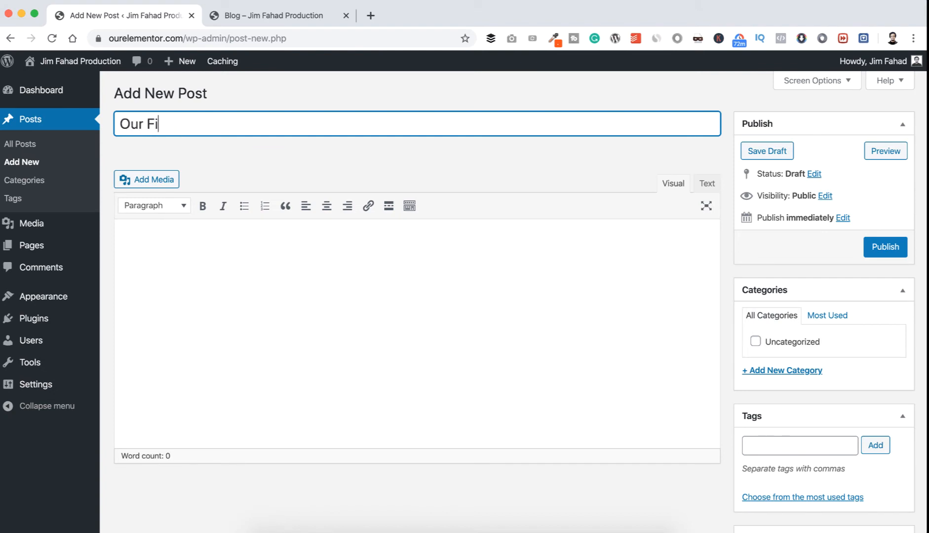
{"action": "type", "text": "rst Website"}
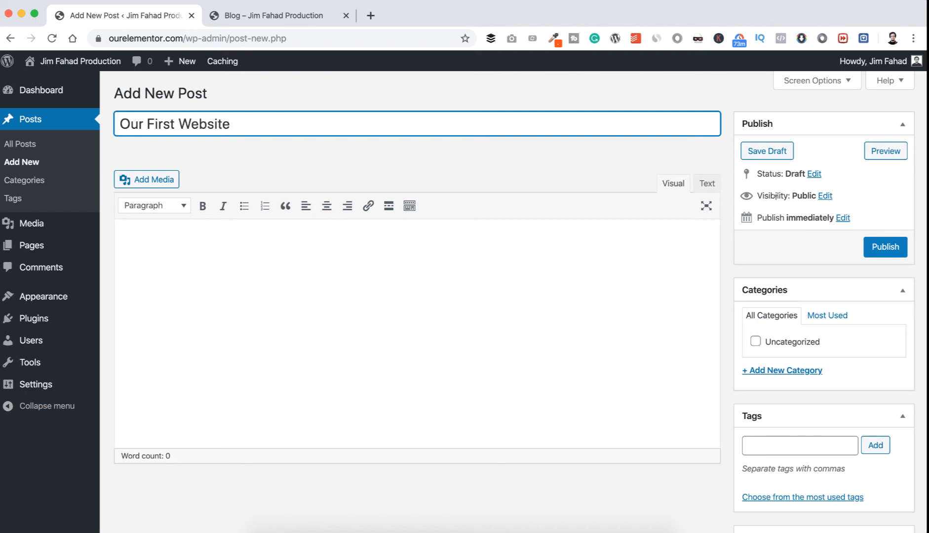
{"action": "left_click", "coordinate": [885, 246]}
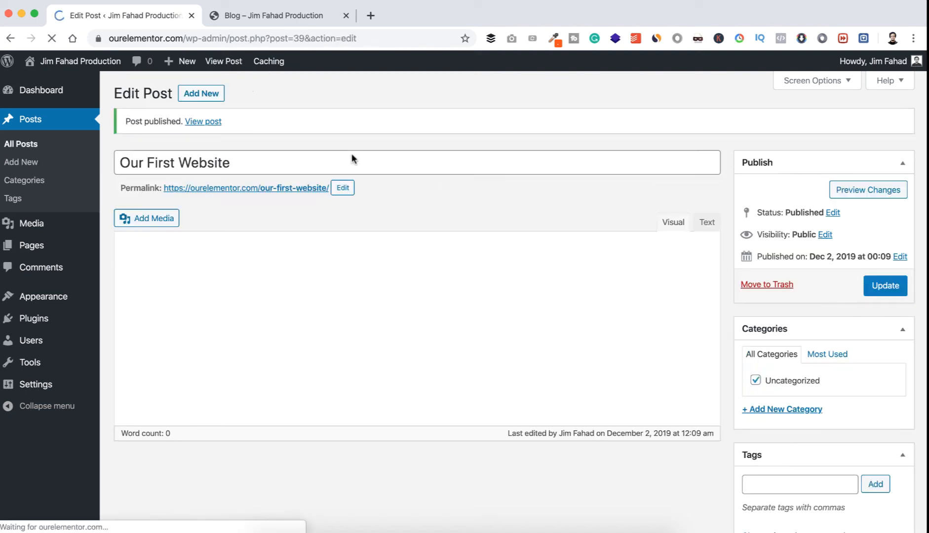
{"action": "left_click", "coordinate": [284, 17]}
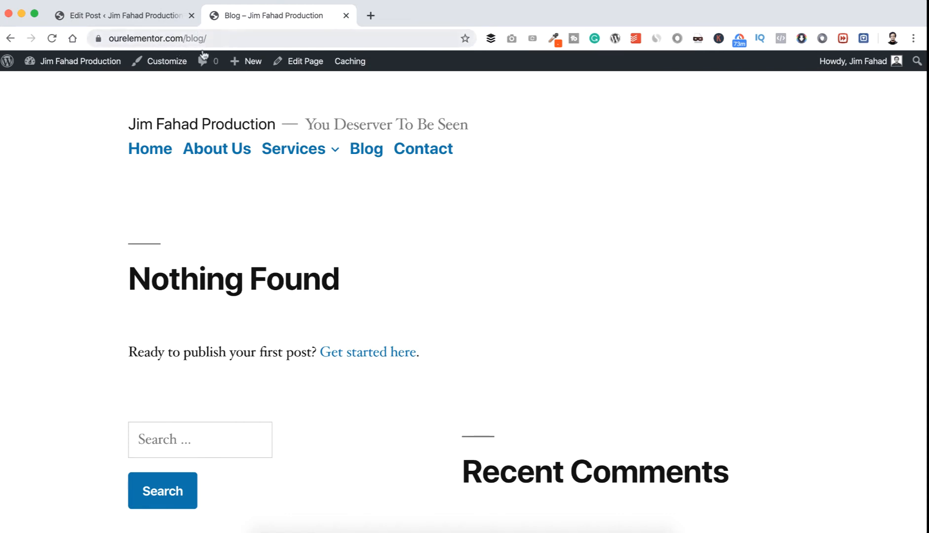
{"action": "left_click", "coordinate": [51, 38]}
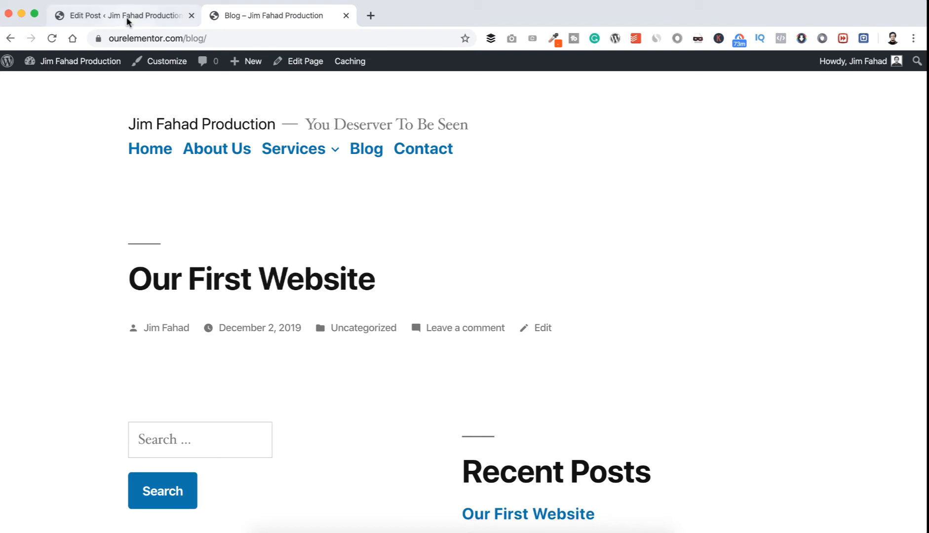
Correct the site tagline to "You Deserve To Be Seen" in the General settings and save the changes.
{"action": "left_click", "coordinate": [140, 15]}
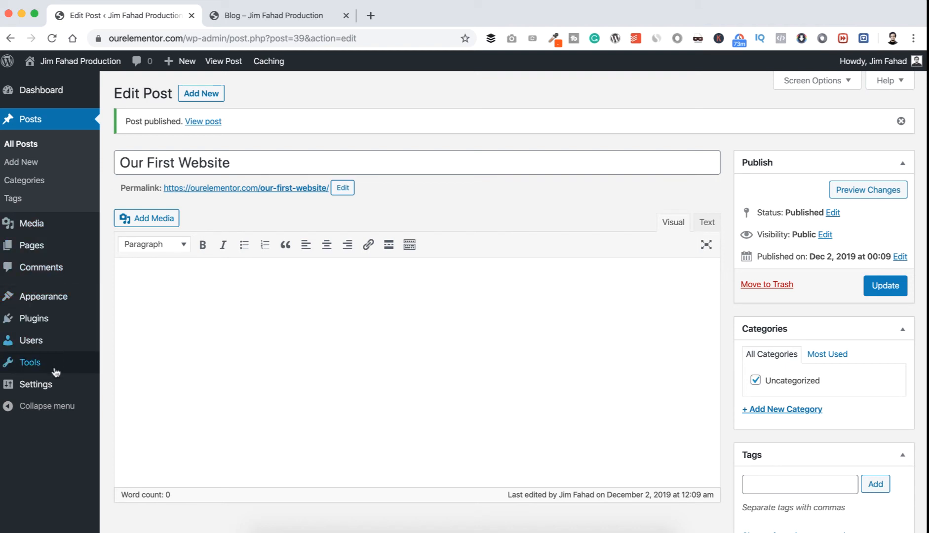
{"action": "mouse_move", "coordinate": [52, 385]}
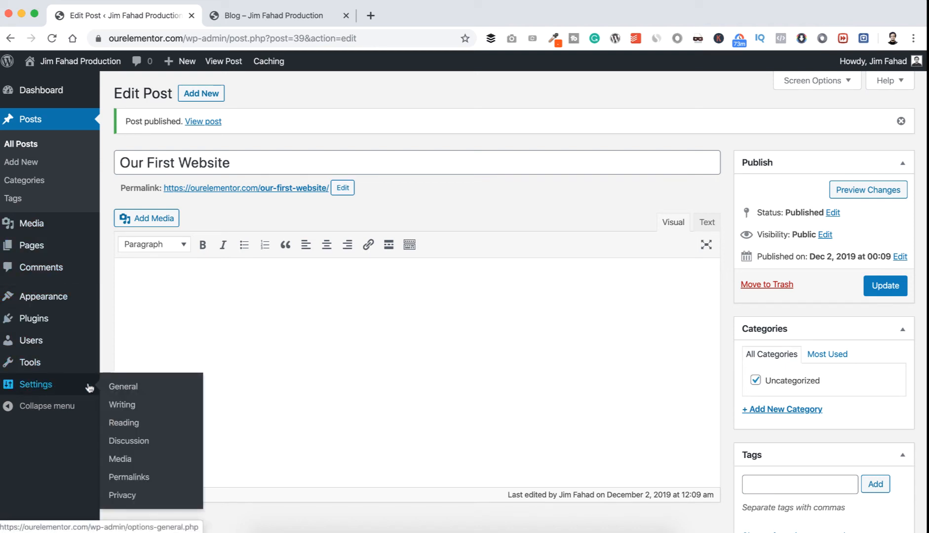
{"action": "left_click", "coordinate": [131, 389]}
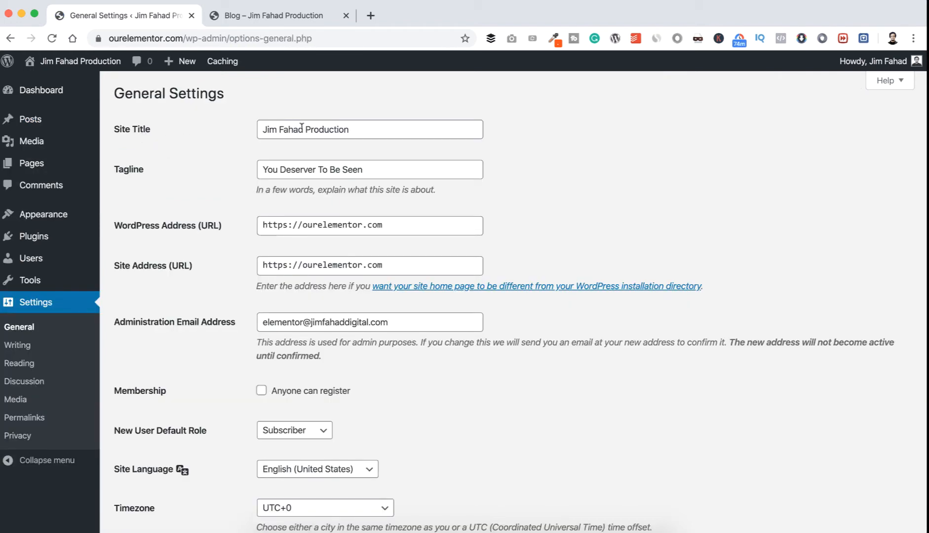
{"action": "left_click", "coordinate": [362, 127]}
{"action": "left_click", "coordinate": [171, 168]}
{"action": "left_click", "coordinate": [316, 168]}
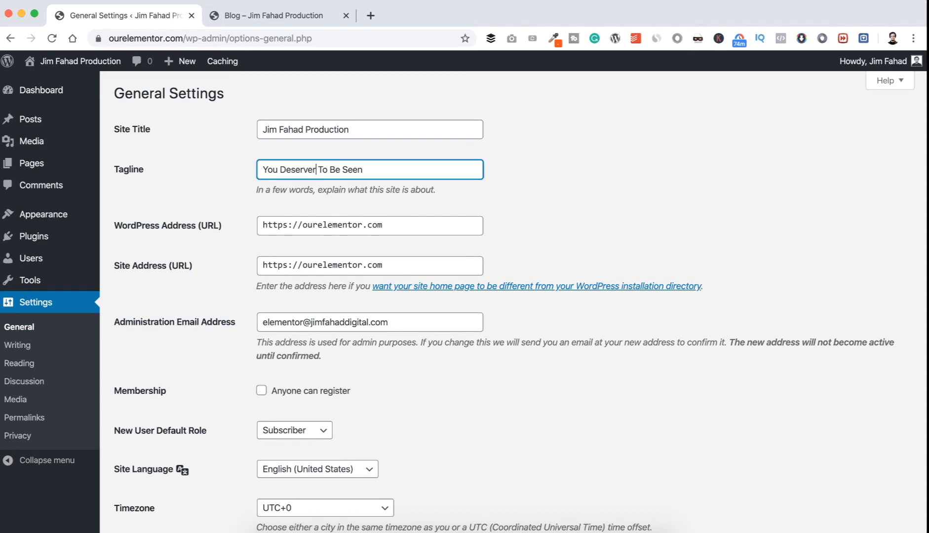
{"action": "key", "text": "BackSpace"}
{"action": "left_click", "coordinate": [234, 199]}
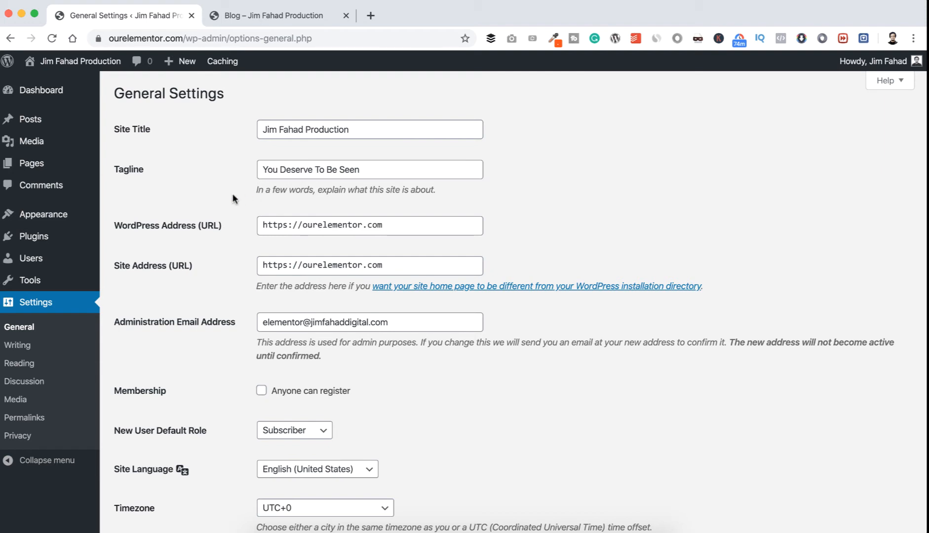
{"action": "scroll", "coordinate": [243, 190], "scroll_direction": "down", "scroll_amount": 3}
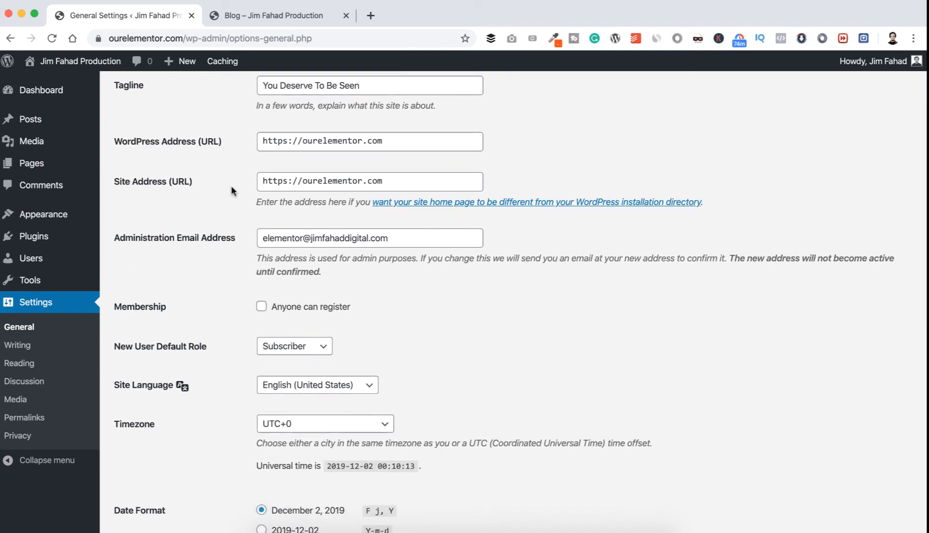
{"action": "scroll", "coordinate": [230, 232], "scroll_direction": "down", "scroll_amount": 1}
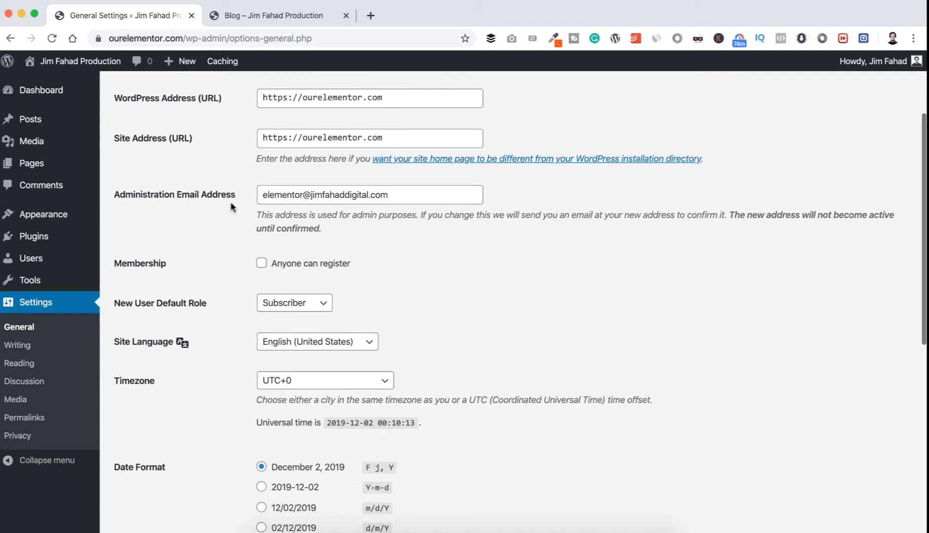
{"action": "scroll", "coordinate": [271, 251], "scroll_direction": "down", "scroll_amount": 4}
{"action": "scroll", "coordinate": [271, 254], "scroll_direction": "down", "scroll_amount": 2}
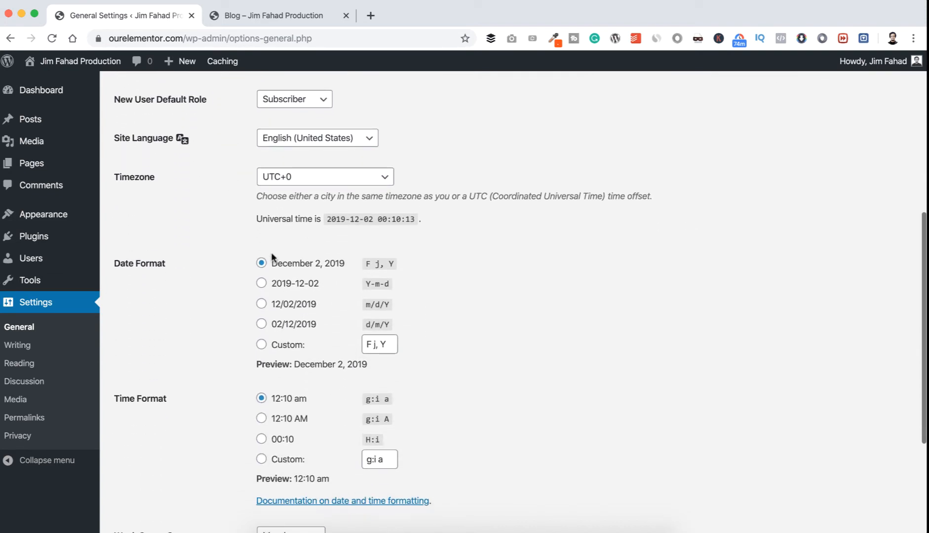
{"action": "scroll", "coordinate": [271, 255], "scroll_direction": "down", "scroll_amount": 4}
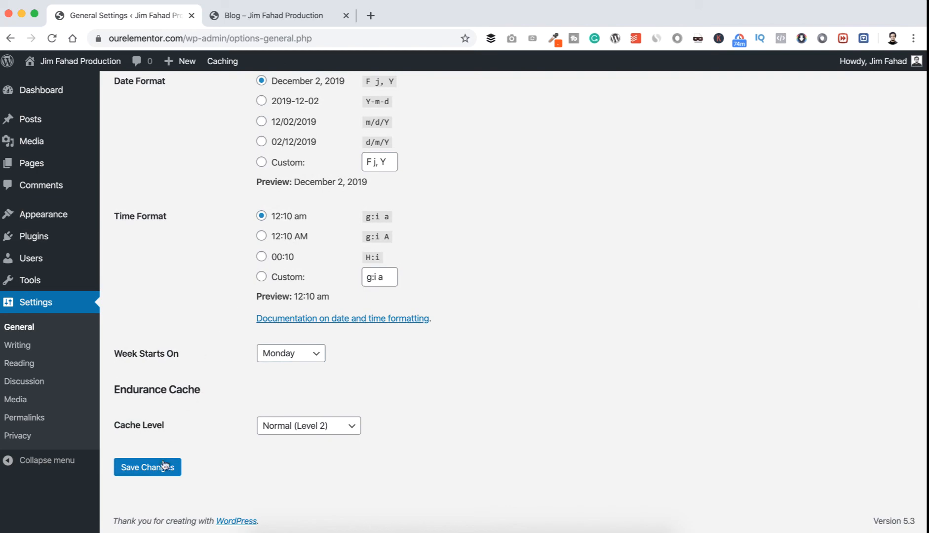
{"action": "left_click", "coordinate": [165, 465]}
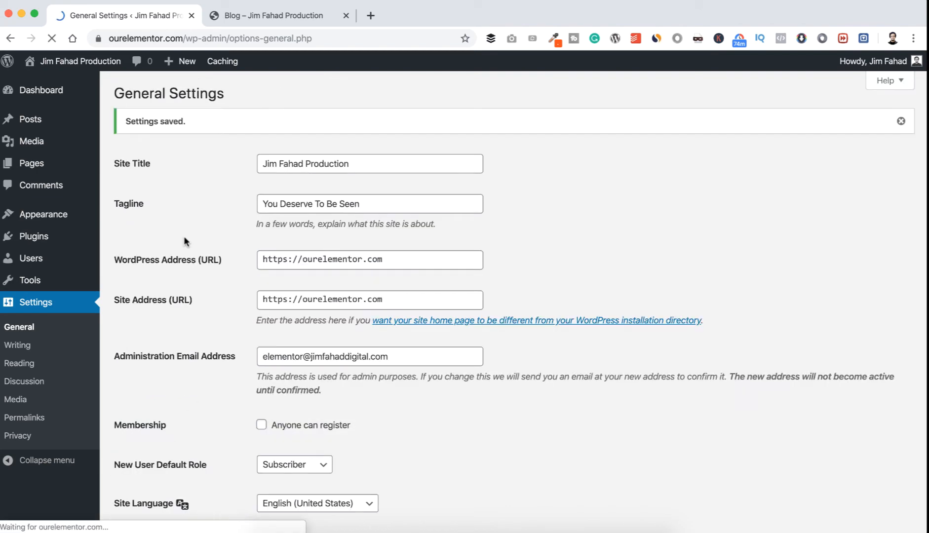
Review the Writing, Reading and Permalink settings pages without changing any option.
{"action": "left_click", "coordinate": [29, 346]}
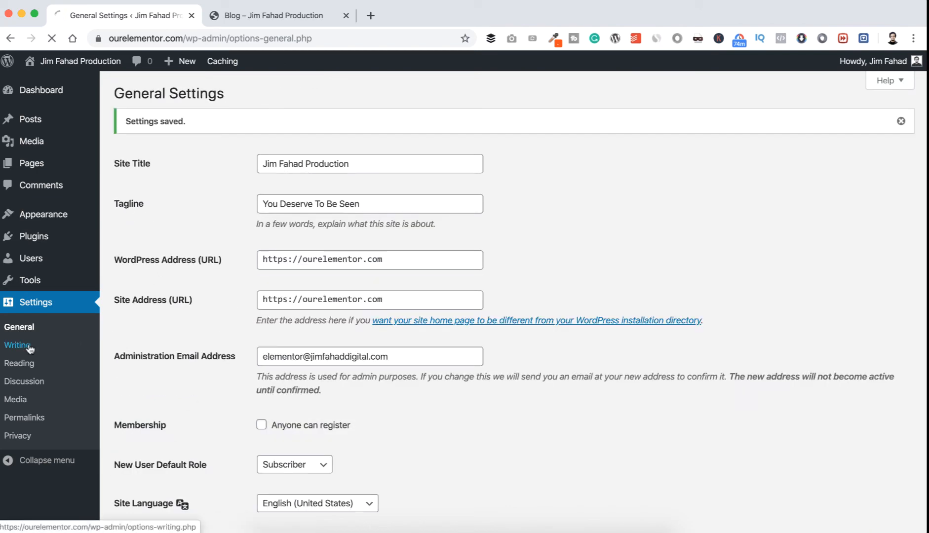
{"action": "scroll", "coordinate": [283, 341], "scroll_direction": "down", "scroll_amount": 5}
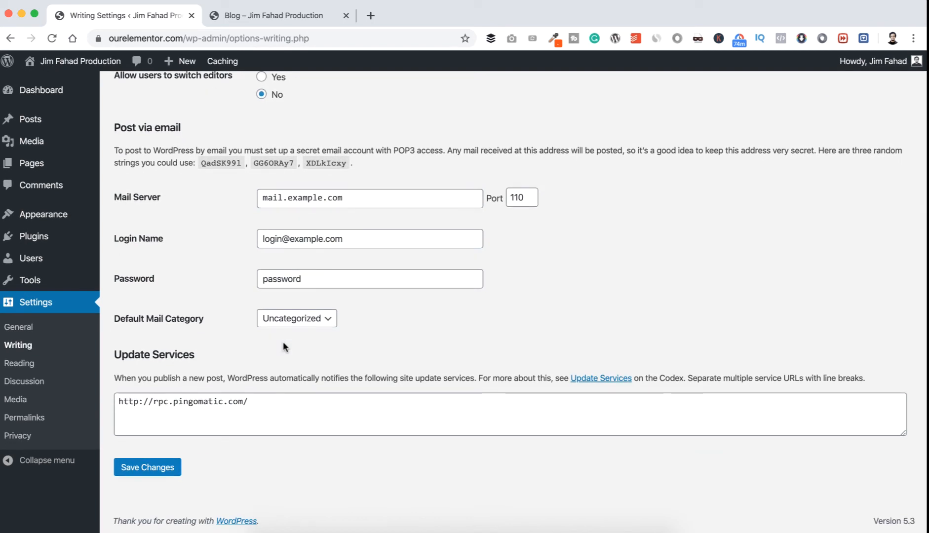
{"action": "left_click", "coordinate": [33, 364]}
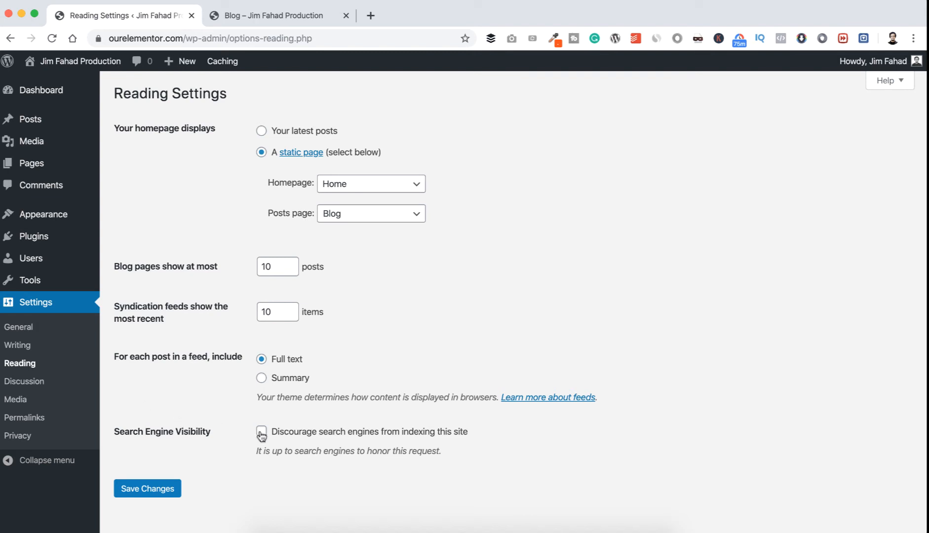
{"action": "left_click", "coordinate": [38, 418]}
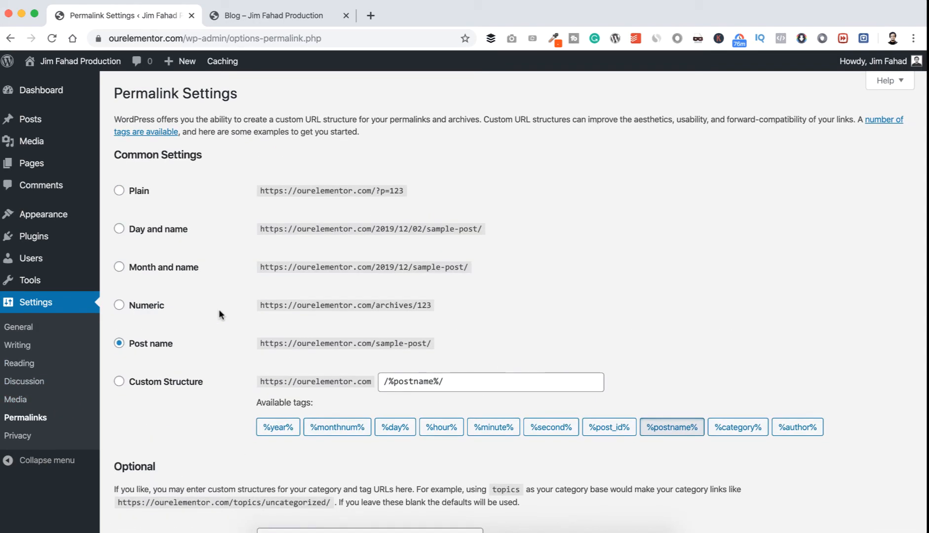
{"action": "scroll", "coordinate": [219, 309], "scroll_direction": "down", "scroll_amount": 3}
{"action": "scroll", "coordinate": [219, 309], "scroll_direction": "up", "scroll_amount": 3}
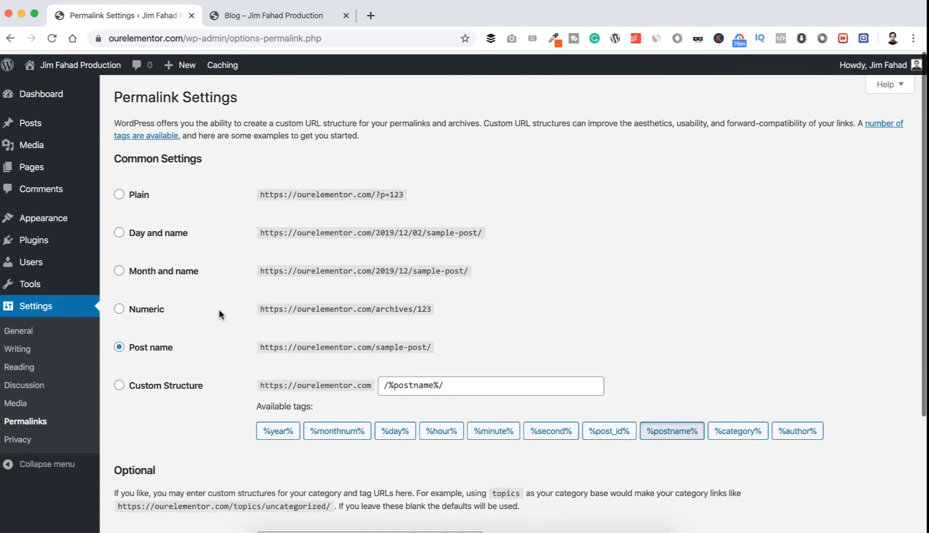
In the Media settings, turn off organizing uploads into month- and year-based folders and save the changes.
{"action": "left_click", "coordinate": [25, 401]}
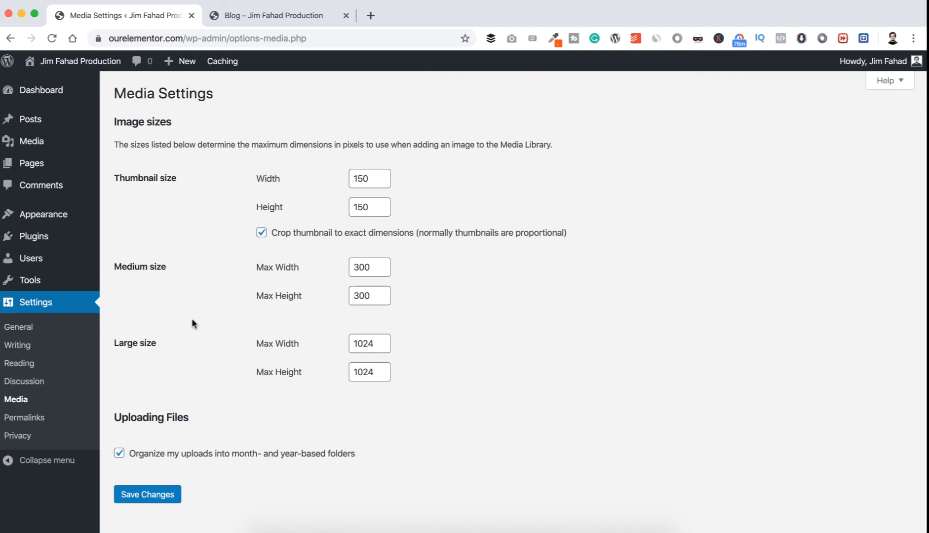
{"action": "scroll", "coordinate": [193, 330], "scroll_direction": "down", "scroll_amount": 1}
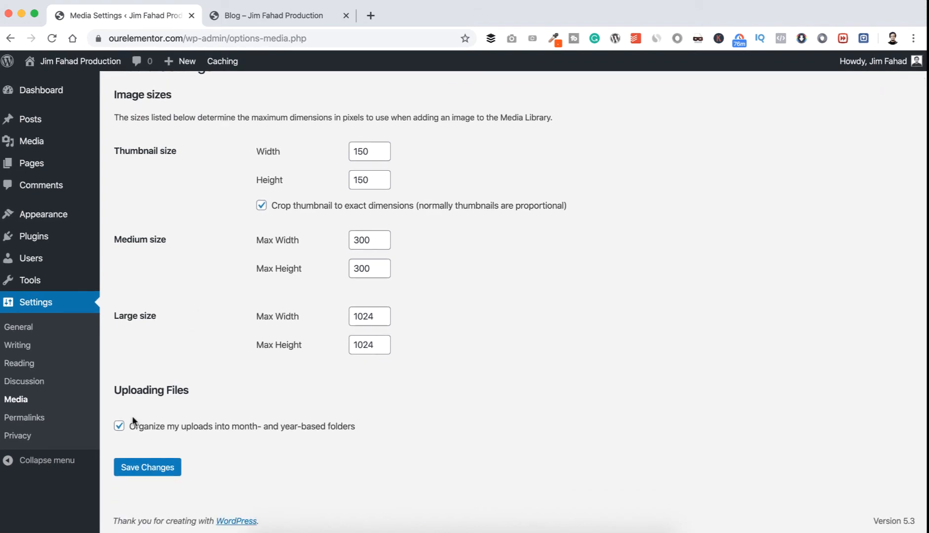
{"action": "left_click", "coordinate": [122, 427]}
{"action": "left_click", "coordinate": [149, 468]}
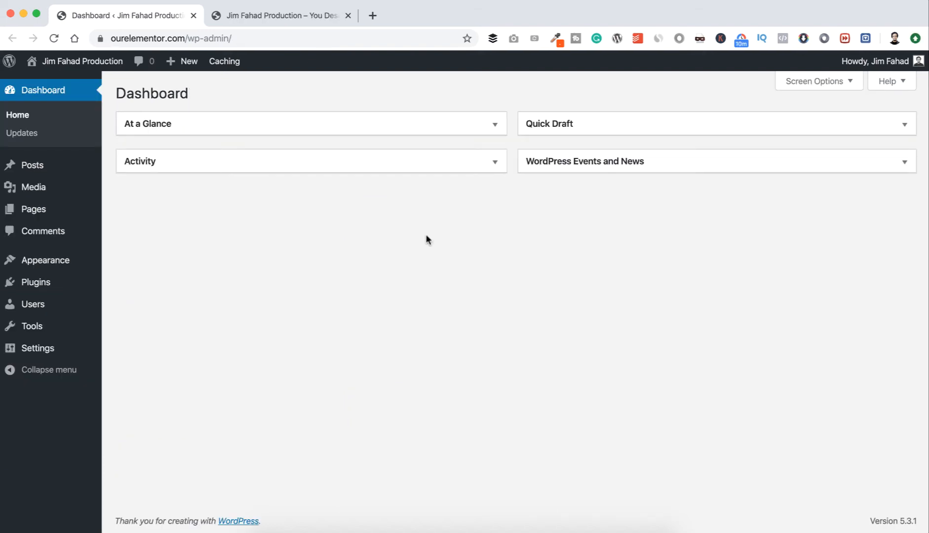
Look over the live front page to see how the current theme presents the site.
{"action": "left_click", "coordinate": [256, 19]}
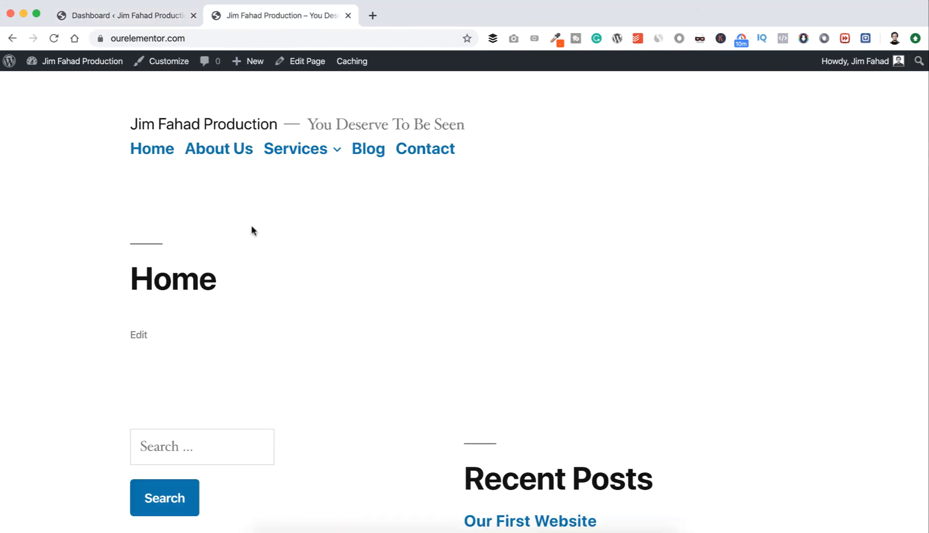
{"action": "scroll", "coordinate": [252, 226], "scroll_direction": "down", "scroll_amount": 10}
{"action": "scroll", "coordinate": [251, 226], "scroll_direction": "up", "scroll_amount": 10}
Open the site's Themes page and look through the installed themes.
{"action": "left_click", "coordinate": [127, 16]}
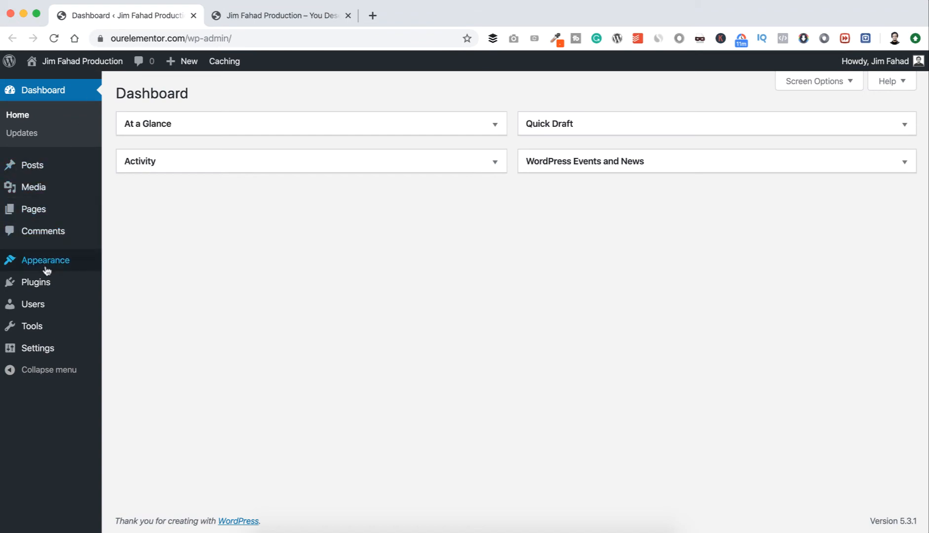
{"action": "mouse_move", "coordinate": [46, 268]}
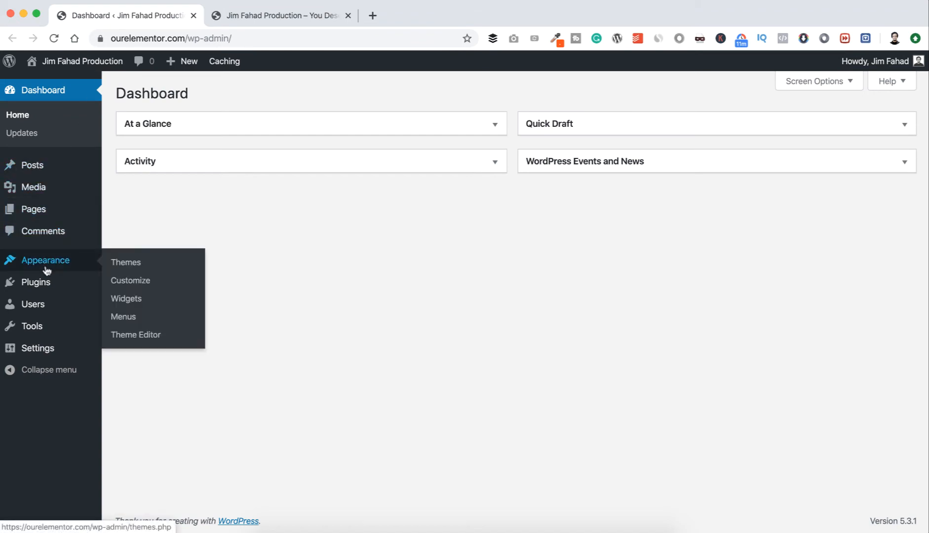
{"action": "left_click", "coordinate": [123, 265]}
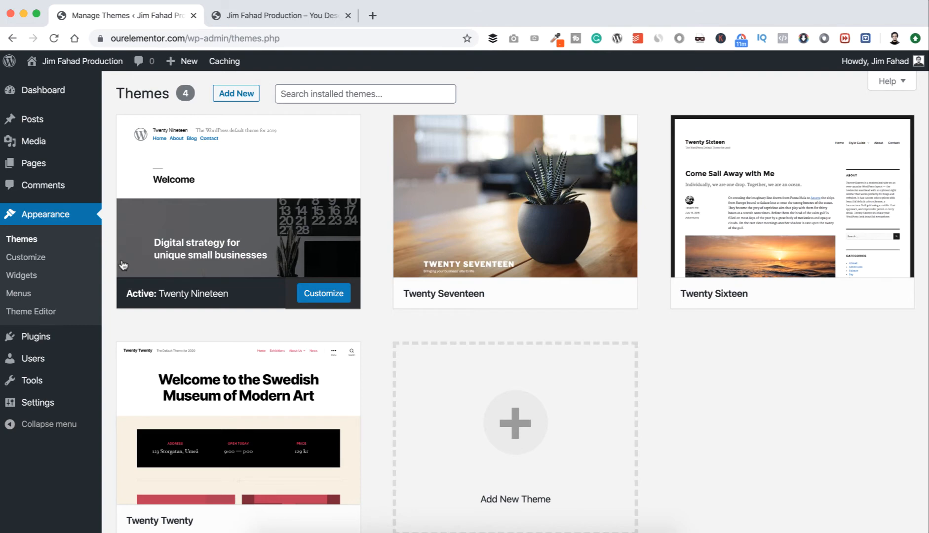
{"action": "mouse_move", "coordinate": [197, 237]}
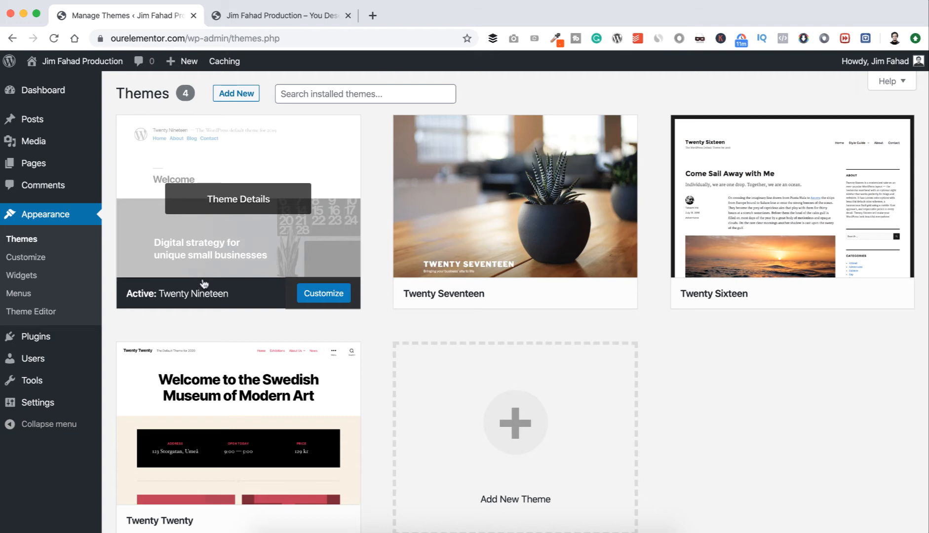
{"action": "mouse_move", "coordinate": [439, 205]}
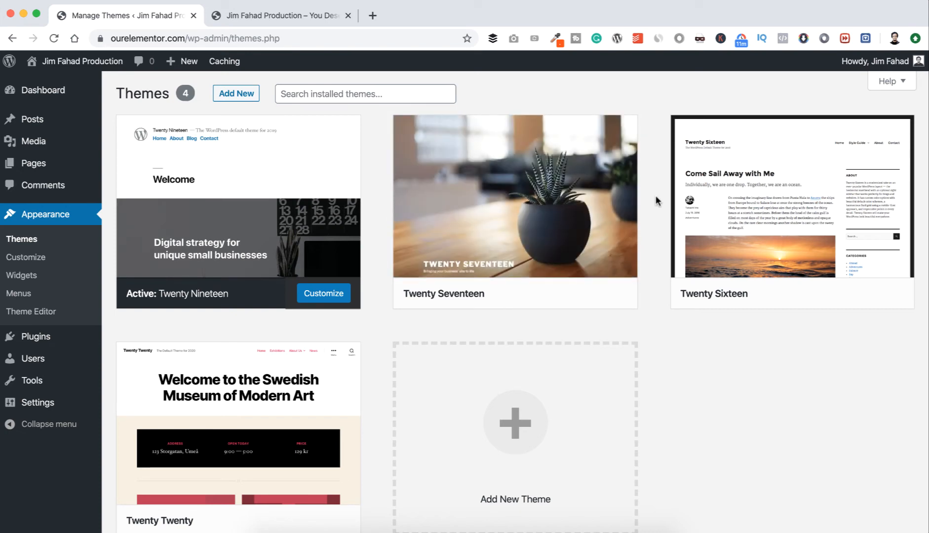
{"action": "scroll", "coordinate": [655, 201], "scroll_direction": "down", "scroll_amount": 2}
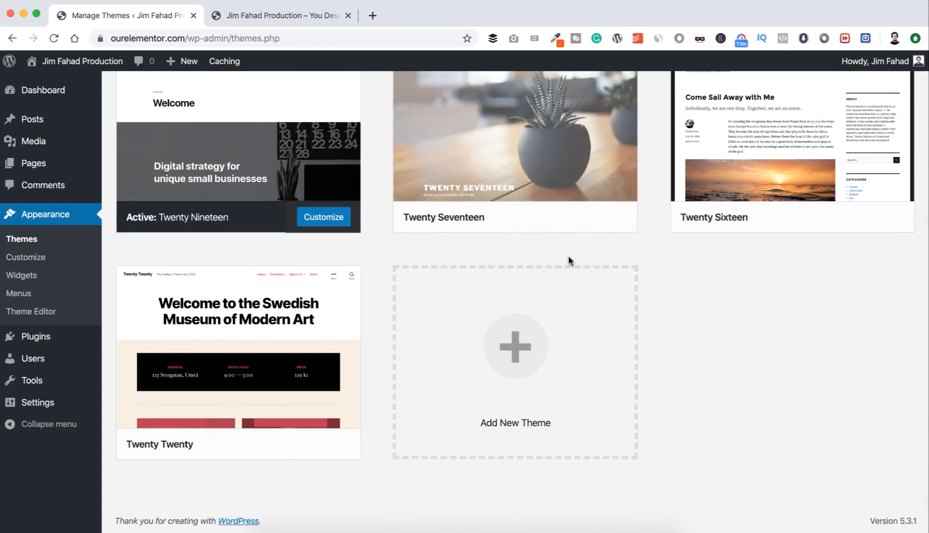
{"action": "scroll", "coordinate": [538, 256], "scroll_direction": "up", "scroll_amount": 1}
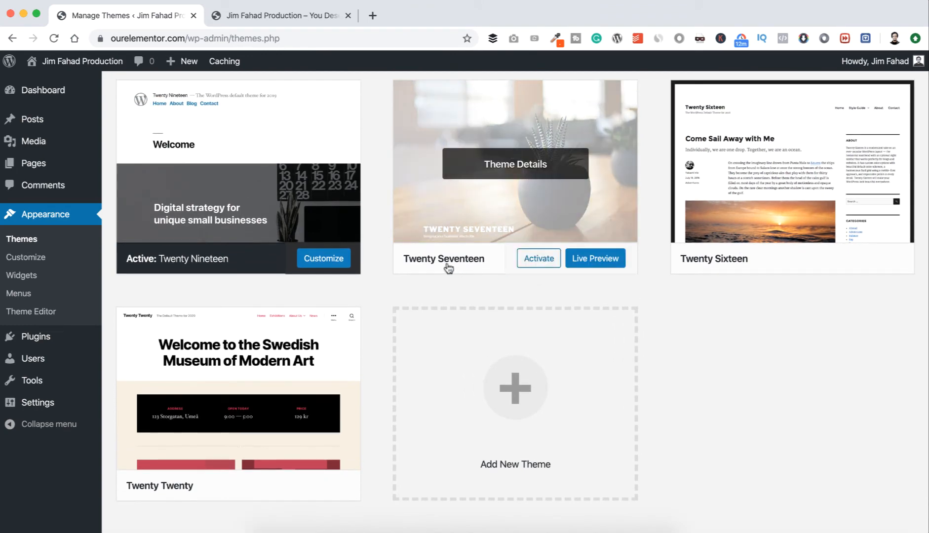
Activate the Twenty Seventeen theme and reload the live front page to check the header, menu and content.
{"action": "left_click", "coordinate": [537, 260]}
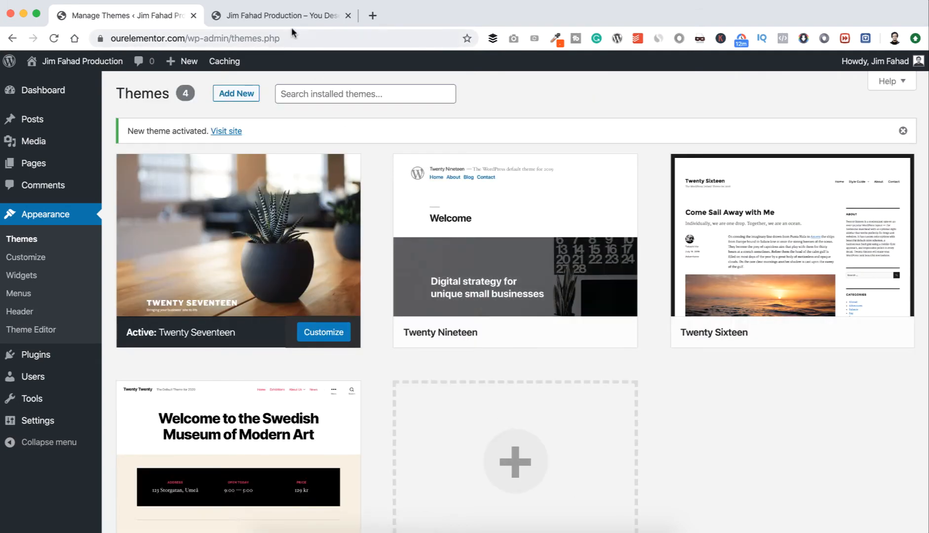
{"action": "left_click", "coordinate": [287, 15]}
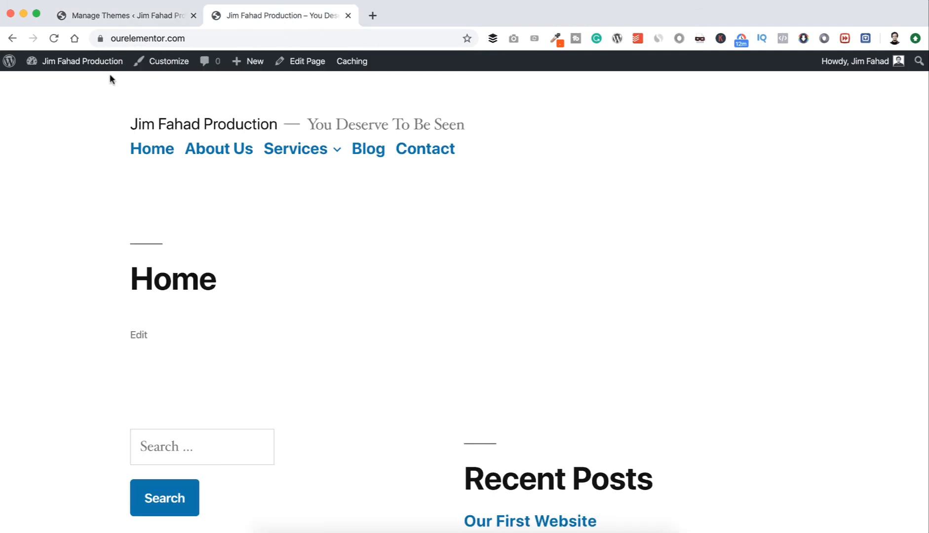
{"action": "key", "text": "super+r"}
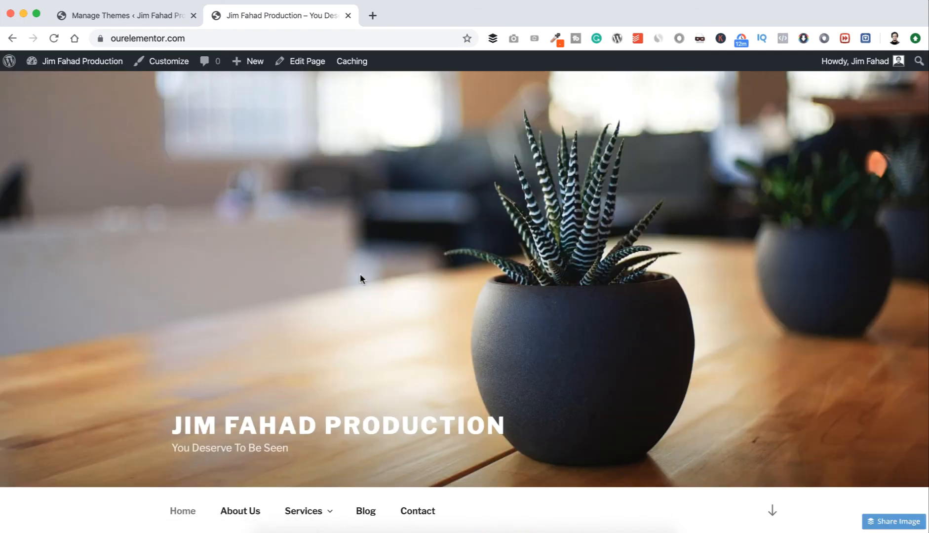
{"action": "scroll", "coordinate": [360, 277], "scroll_direction": "down", "scroll_amount": 5}
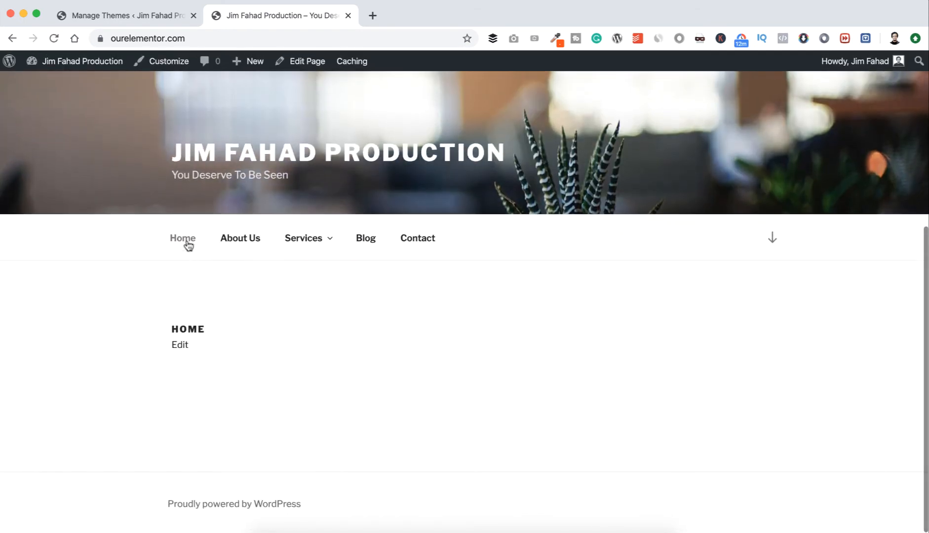
{"action": "mouse_move", "coordinate": [279, 247]}
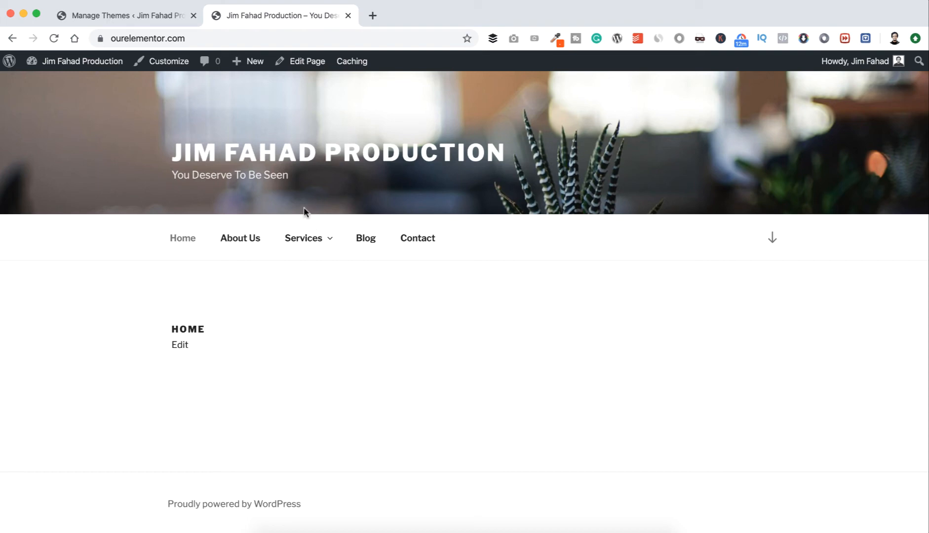
Activate the Twenty Twenty theme and check the live front page's header, menu and widgets with it.
{"action": "left_click", "coordinate": [139, 14]}
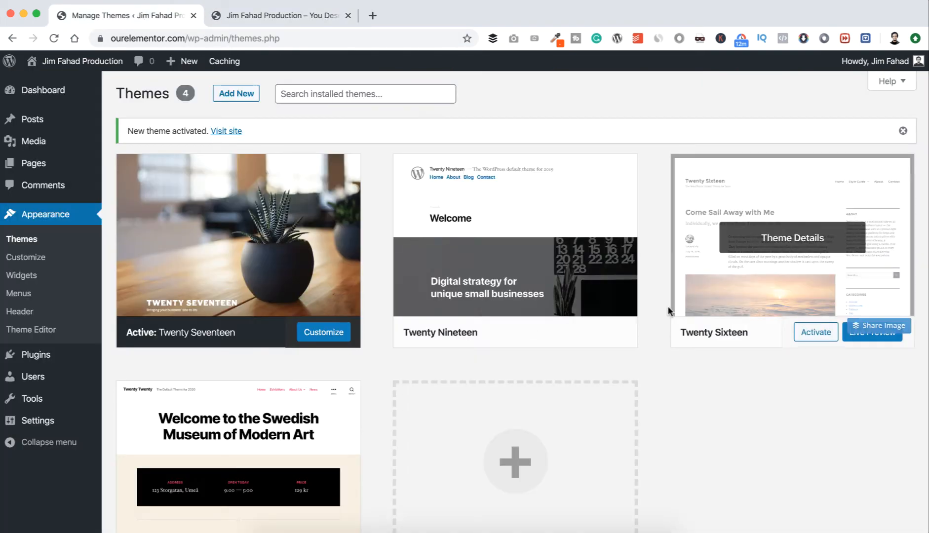
{"action": "scroll", "coordinate": [665, 307], "scroll_direction": "down", "scroll_amount": 5}
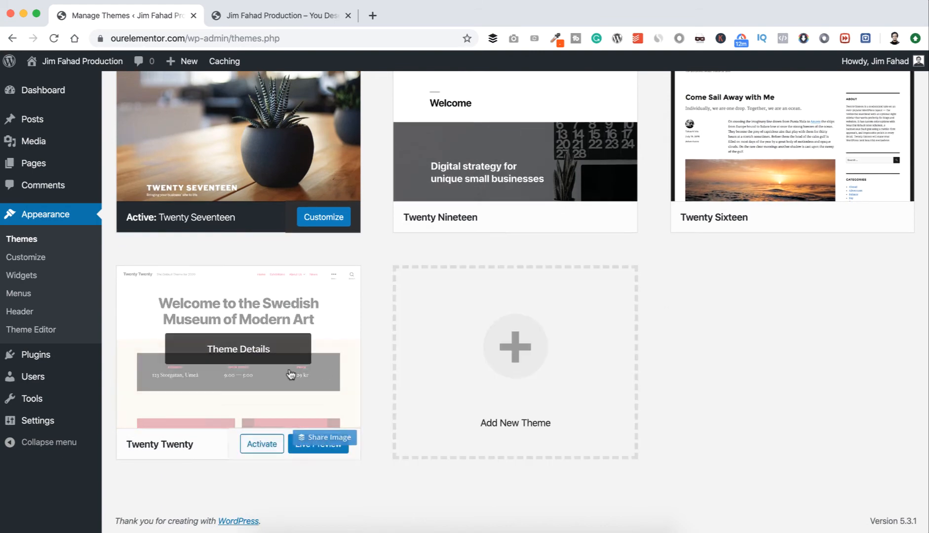
{"action": "left_click", "coordinate": [262, 445]}
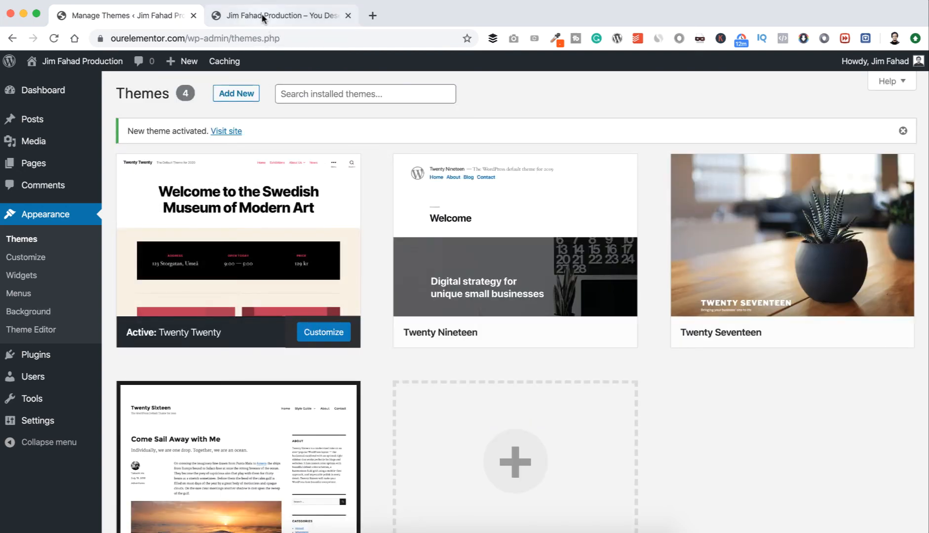
{"action": "left_click", "coordinate": [261, 13]}
{"action": "mouse_move", "coordinate": [74, 61]}
{"action": "left_click", "coordinate": [123, 133]}
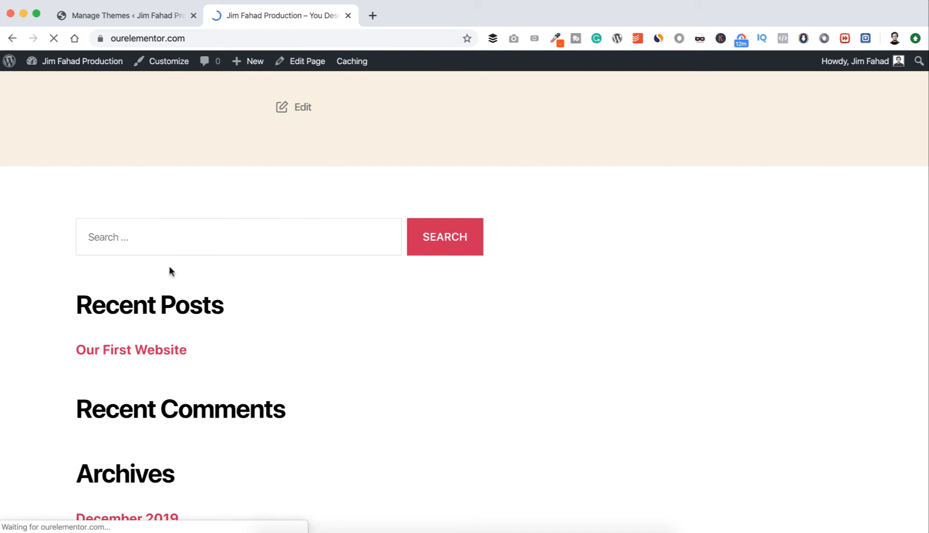
{"action": "scroll", "coordinate": [206, 267], "scroll_direction": "down", "scroll_amount": 2}
{"action": "scroll", "coordinate": [206, 267], "scroll_direction": "up", "scroll_amount": 1}
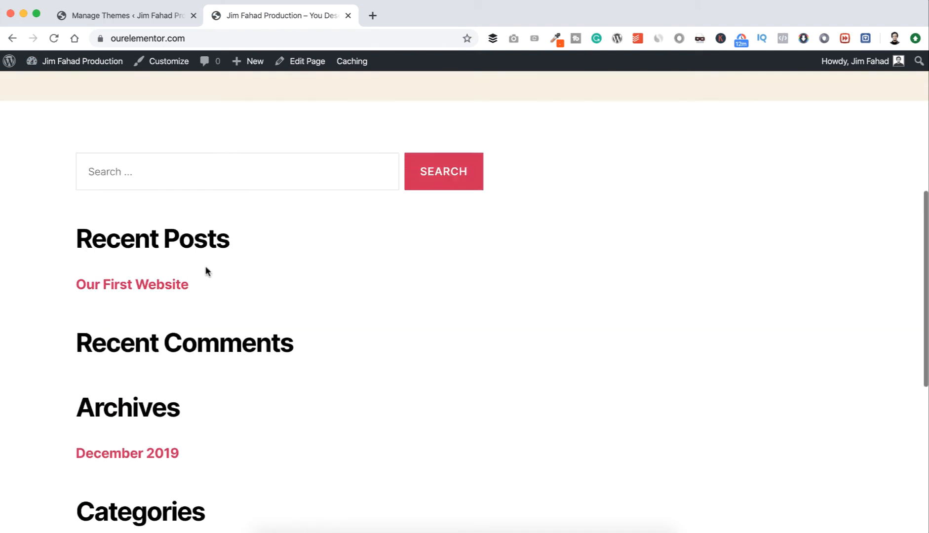
{"action": "scroll", "coordinate": [206, 271], "scroll_direction": "up", "scroll_amount": 7}
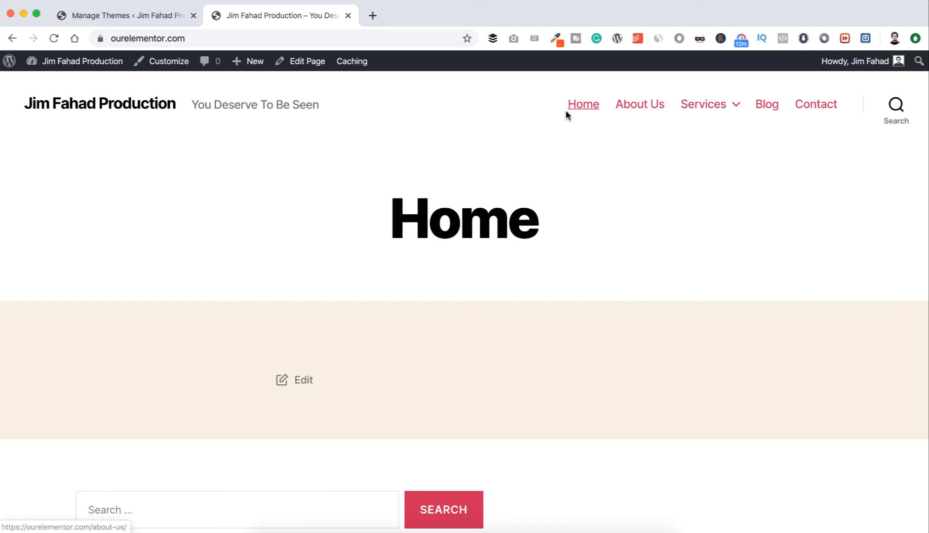
{"action": "mouse_move", "coordinate": [726, 105]}
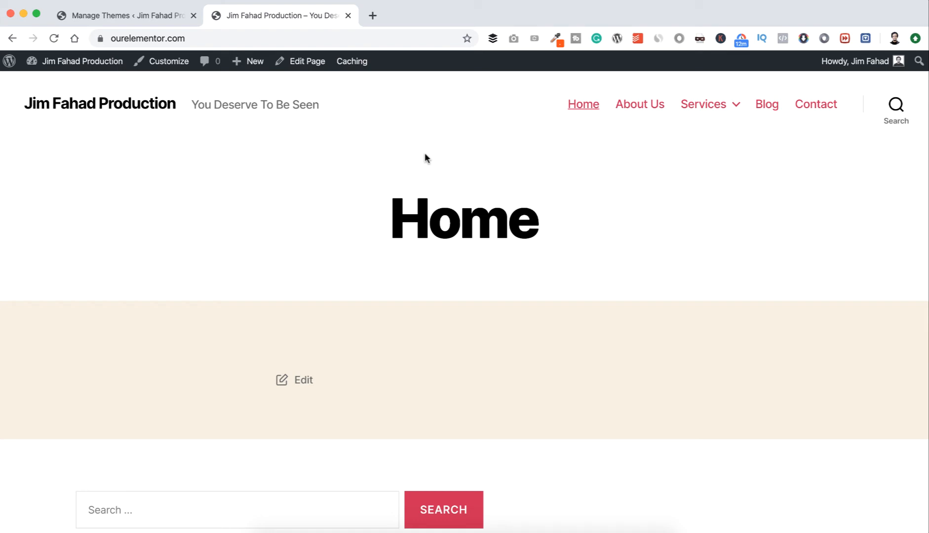
Reactivate the Twenty Nineteen theme and browse the featured themes available for installation.
{"action": "left_click", "coordinate": [140, 18]}
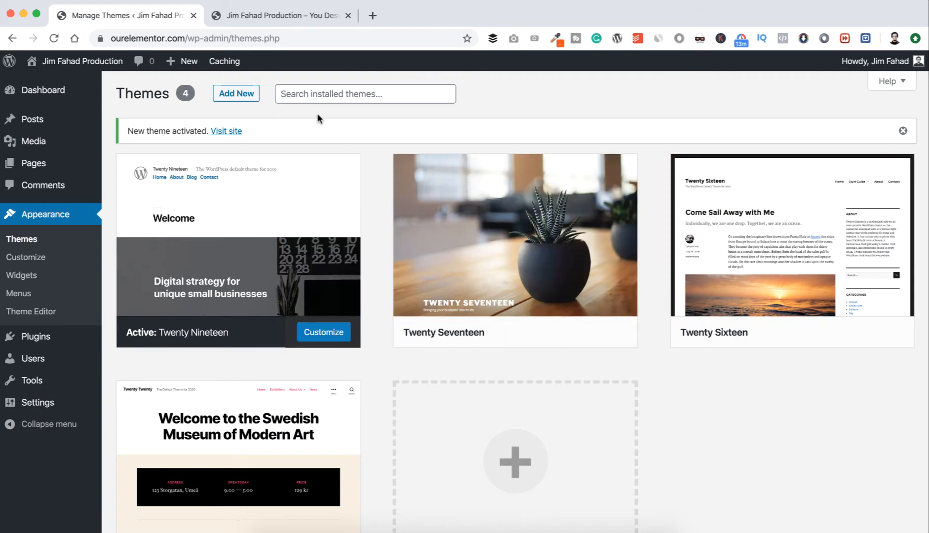
{"action": "left_click", "coordinate": [244, 95]}
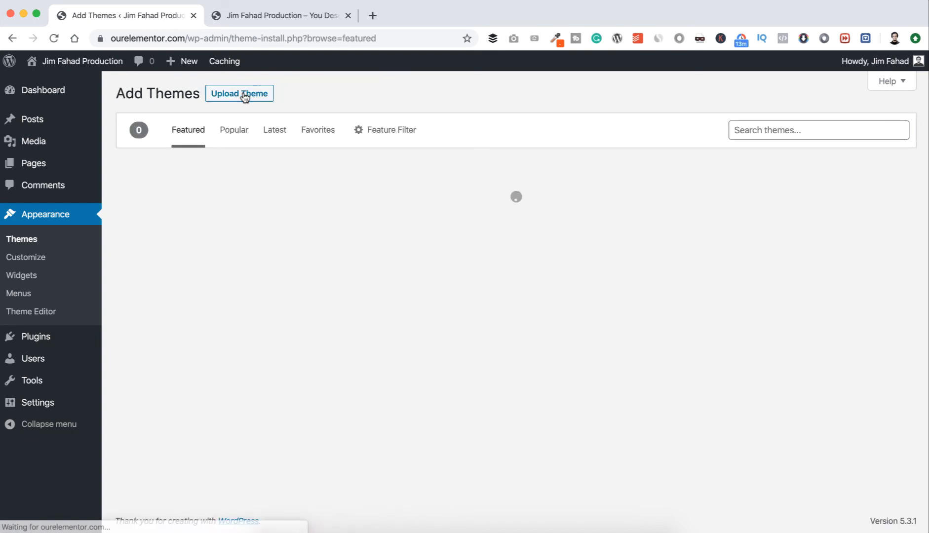
{"action": "scroll", "coordinate": [569, 259], "scroll_direction": "down", "scroll_amount": 4}
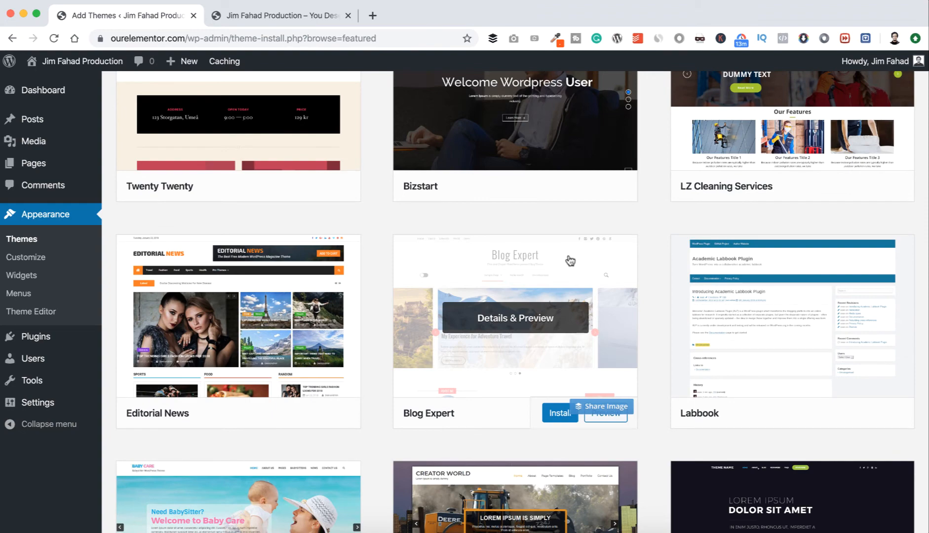
{"action": "scroll", "coordinate": [654, 245], "scroll_direction": "down", "scroll_amount": 6}
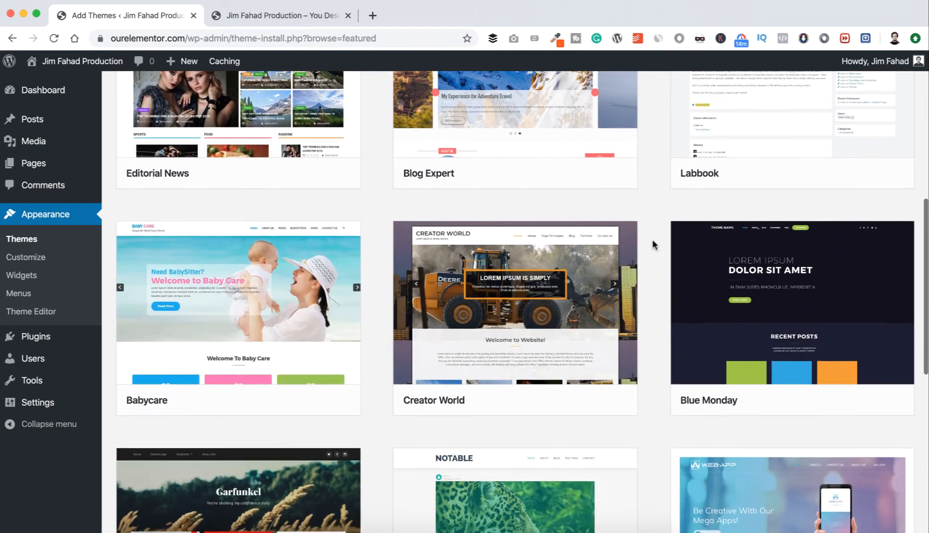
{"action": "scroll", "coordinate": [654, 245], "scroll_direction": "up", "scroll_amount": 10}
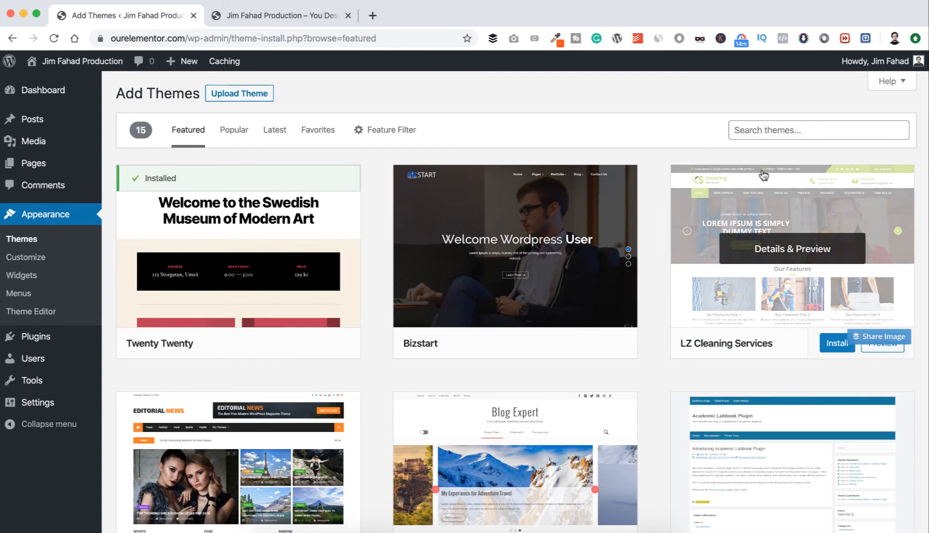
Search the theme directory for Phlox and install the PHLOX theme.
{"action": "left_click", "coordinate": [776, 129]}
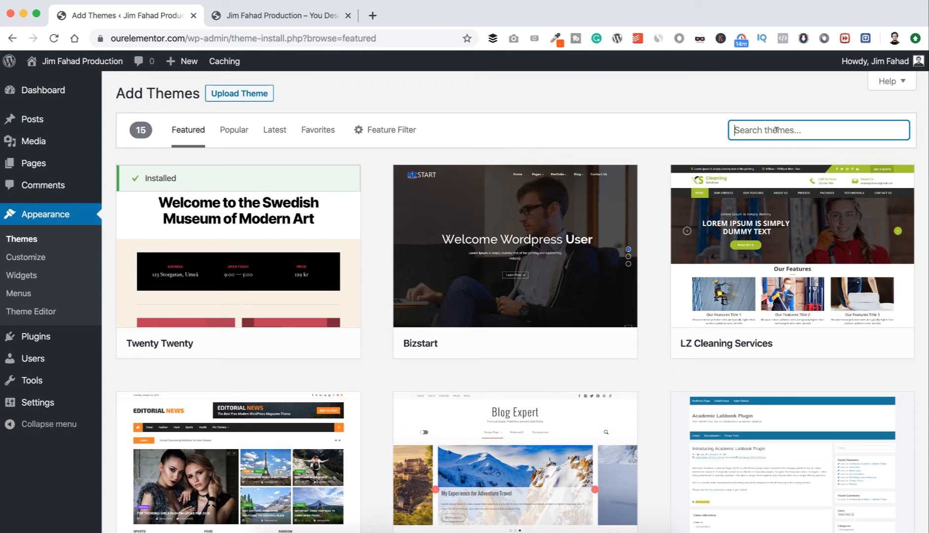
{"action": "type", "text": "Ph"}
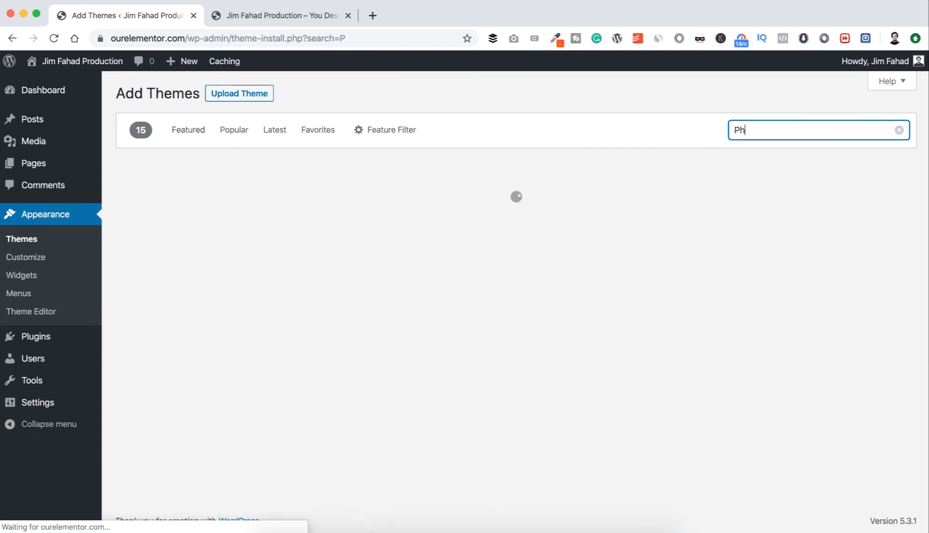
{"action": "type", "text": "lox"}
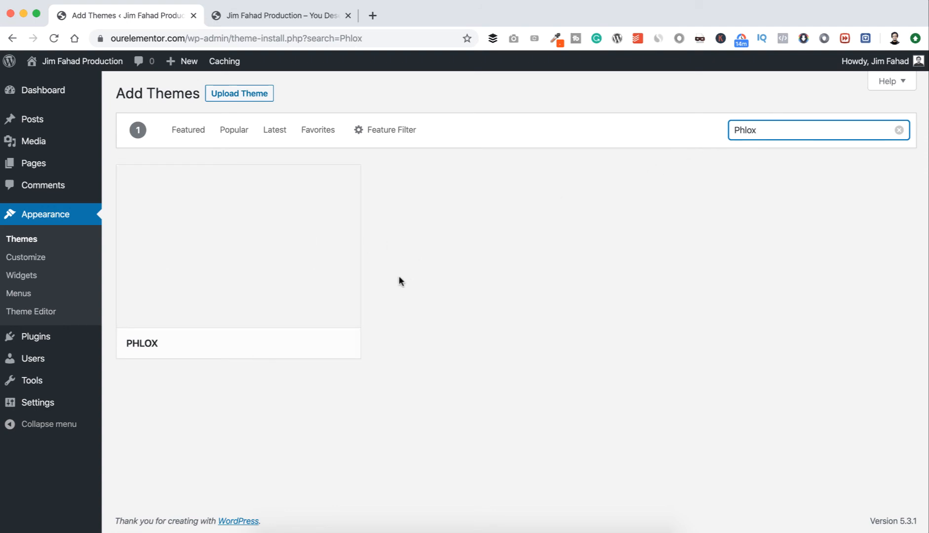
{"action": "left_click", "coordinate": [389, 204]}
{"action": "mouse_move", "coordinate": [271, 269]}
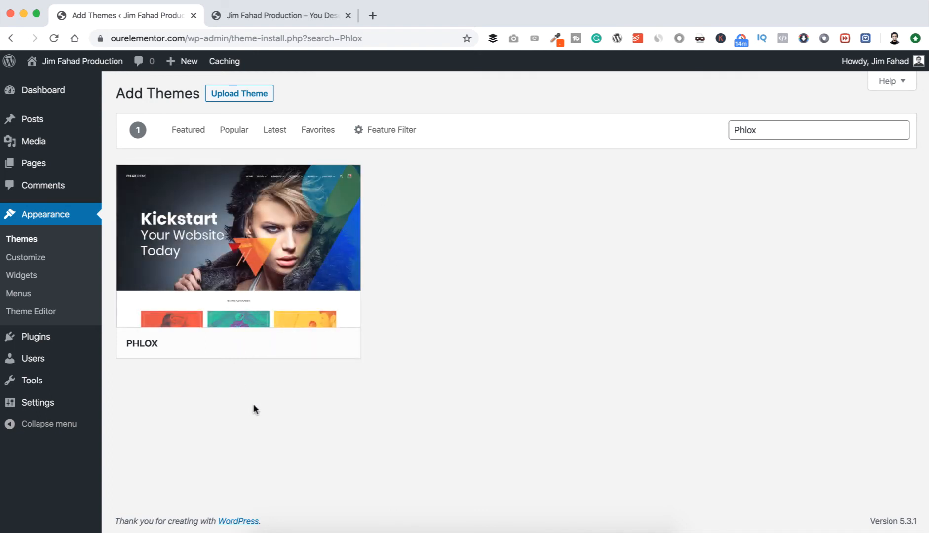
{"action": "left_click", "coordinate": [289, 349]}
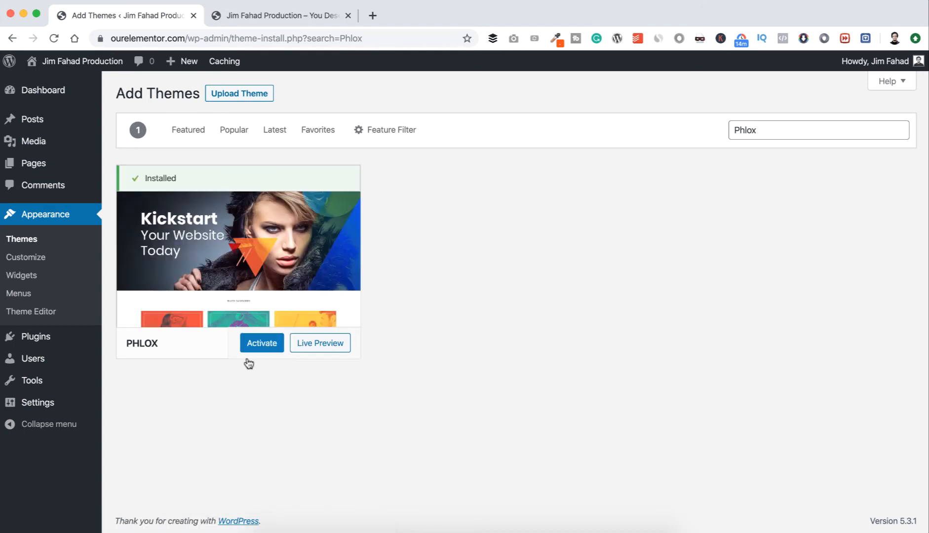
Activate the Phlox theme and reload the live front page to check its header, menu and footer.
{"action": "left_click", "coordinate": [256, 345]}
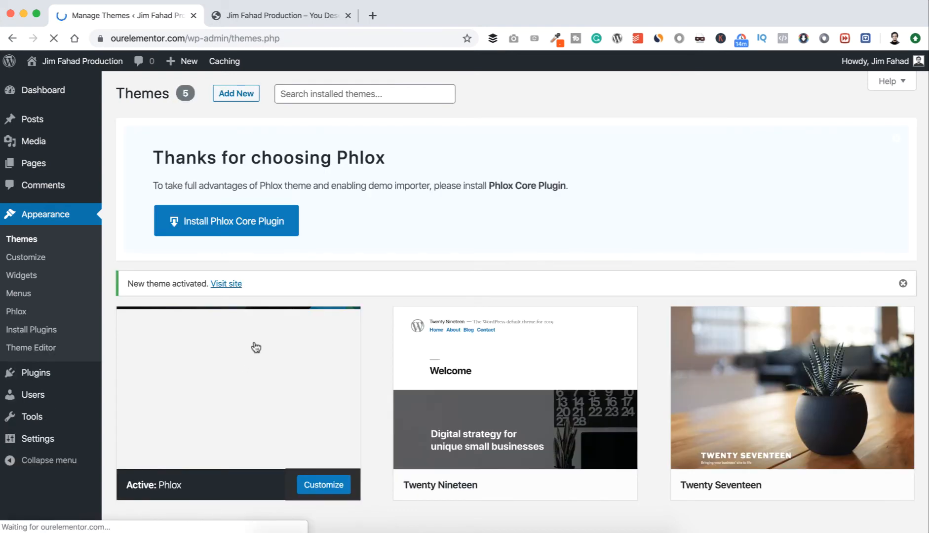
{"action": "left_click", "coordinate": [270, 15]}
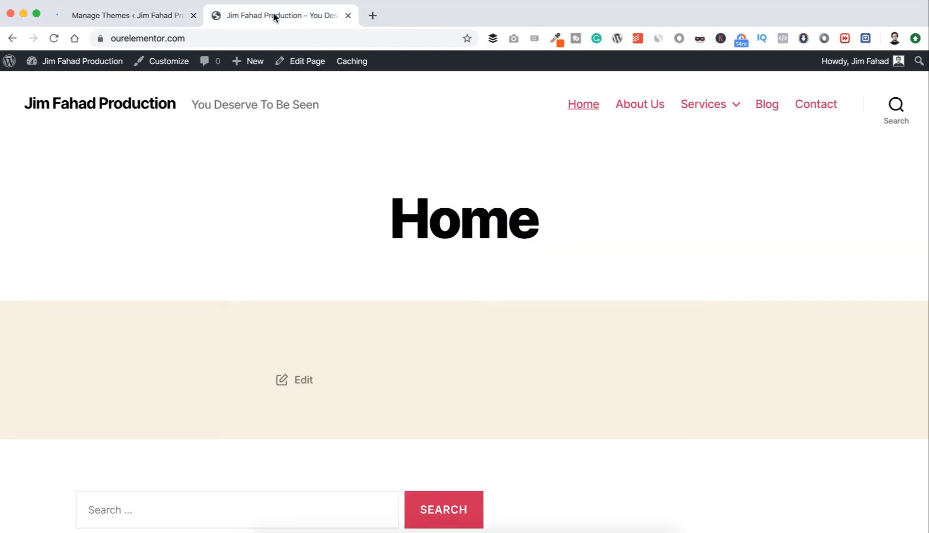
{"action": "left_click", "coordinate": [68, 57]}
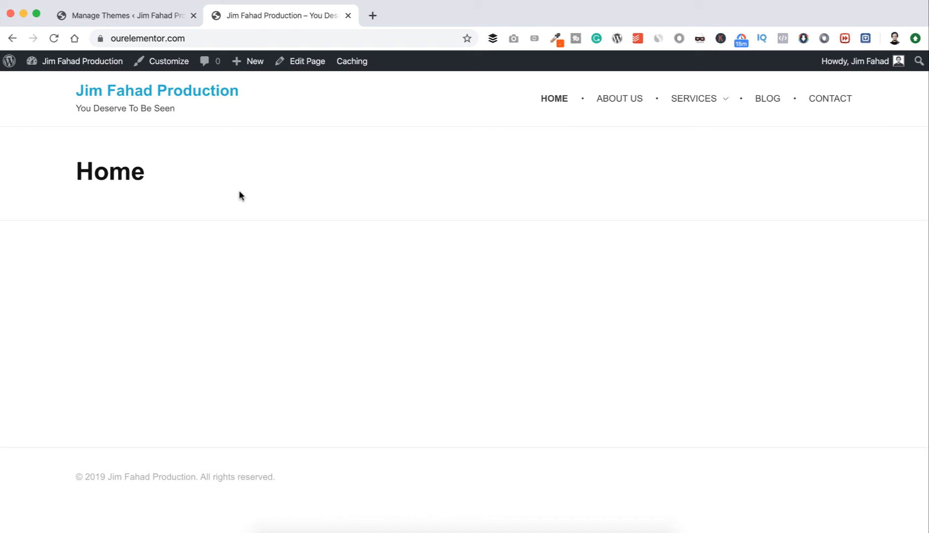
Install the Phlox Core Plugin recommended for the theme from the site's Themes page.
{"action": "left_click", "coordinate": [140, 16]}
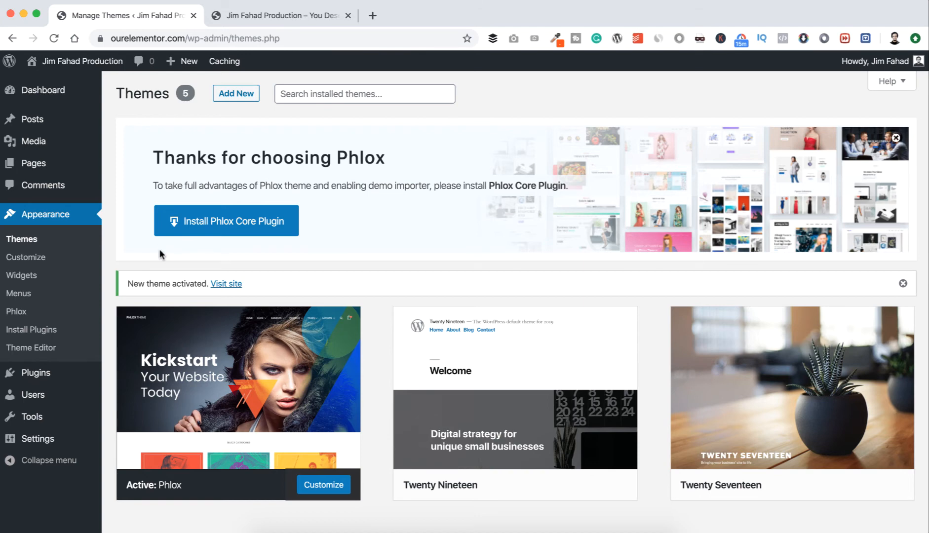
{"action": "left_click", "coordinate": [205, 225]}
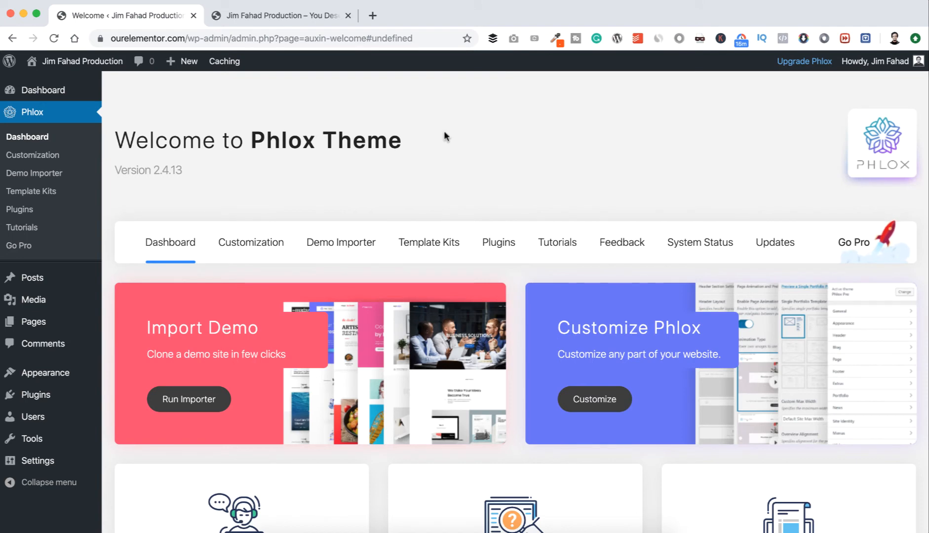
Reload the live front page to check it with the Phlox Core Plugin, and open the page in the Customizer.
{"action": "left_click", "coordinate": [299, 14]}
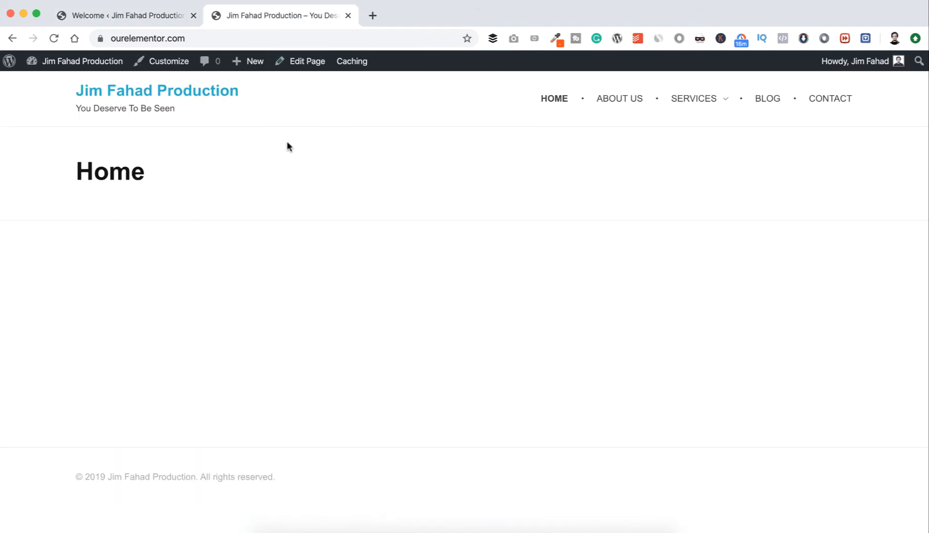
{"action": "left_click", "coordinate": [77, 87]}
{"action": "left_click", "coordinate": [164, 67]}
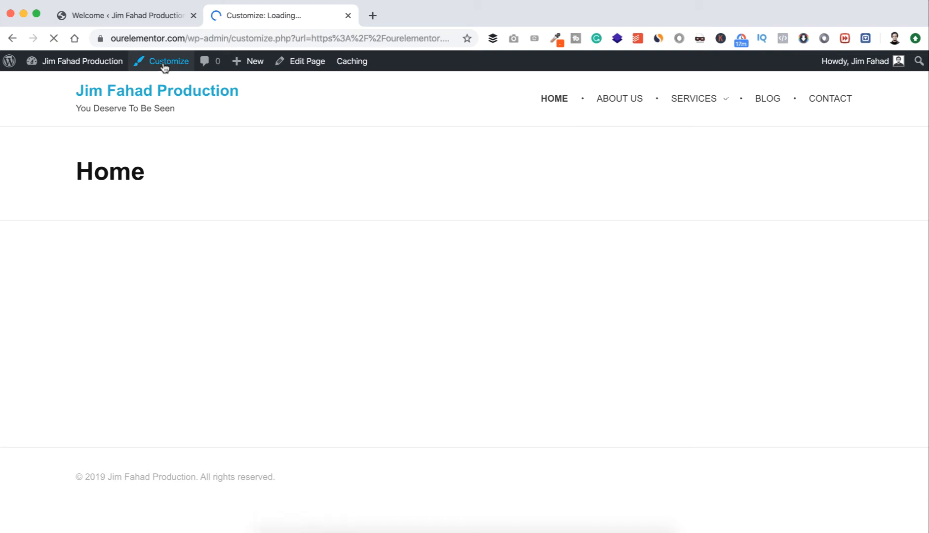
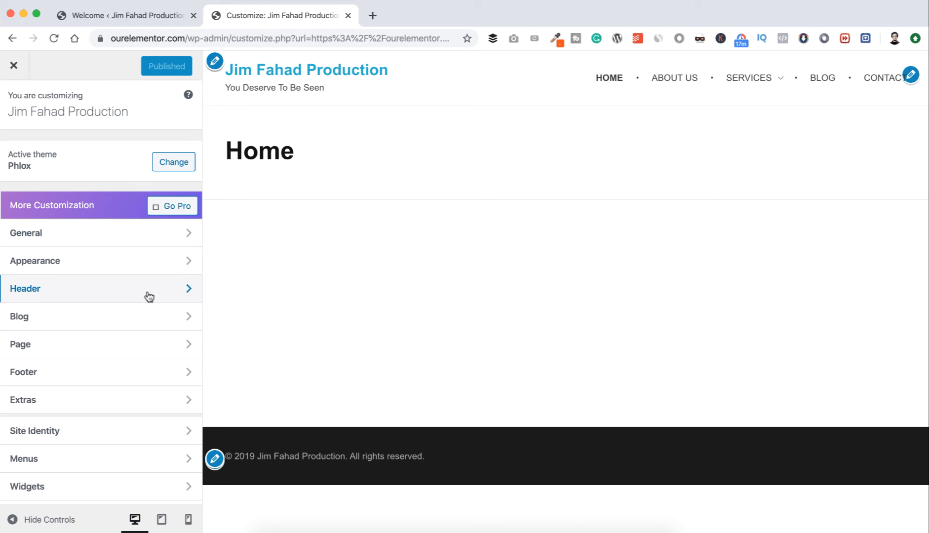
Upload logo.png from the Elementor folder as the site logo image in the Site Identity settings.
{"action": "scroll", "coordinate": [143, 339], "scroll_direction": "down", "scroll_amount": 2}
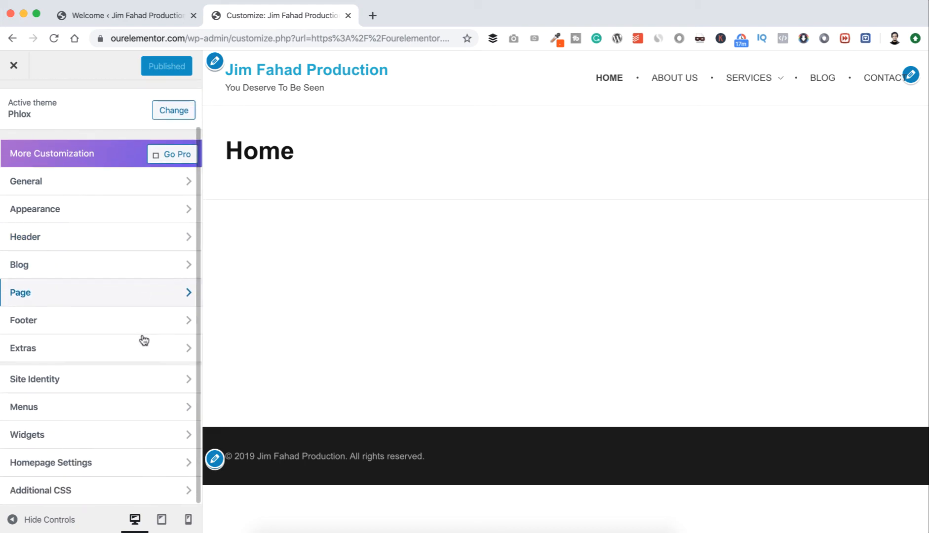
{"action": "left_click", "coordinate": [126, 378]}
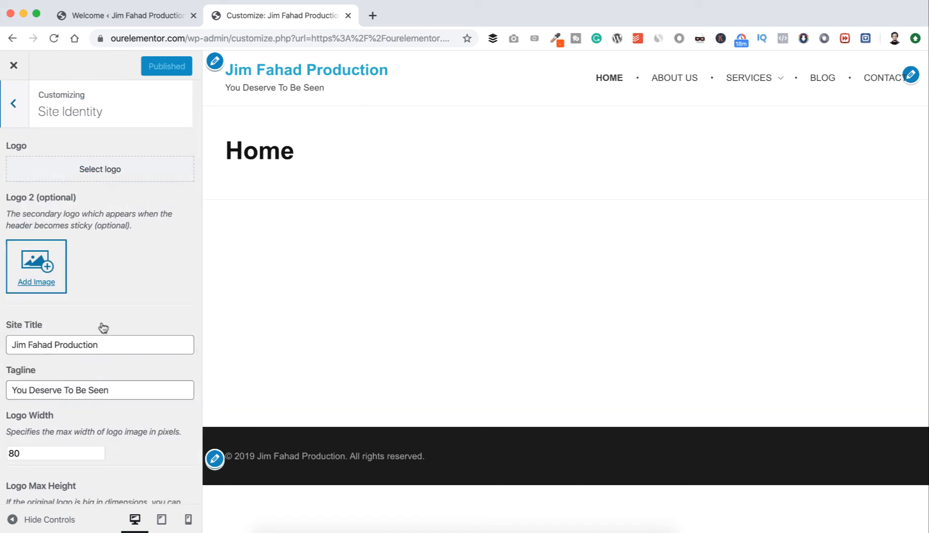
{"action": "key", "text": "Tab"}
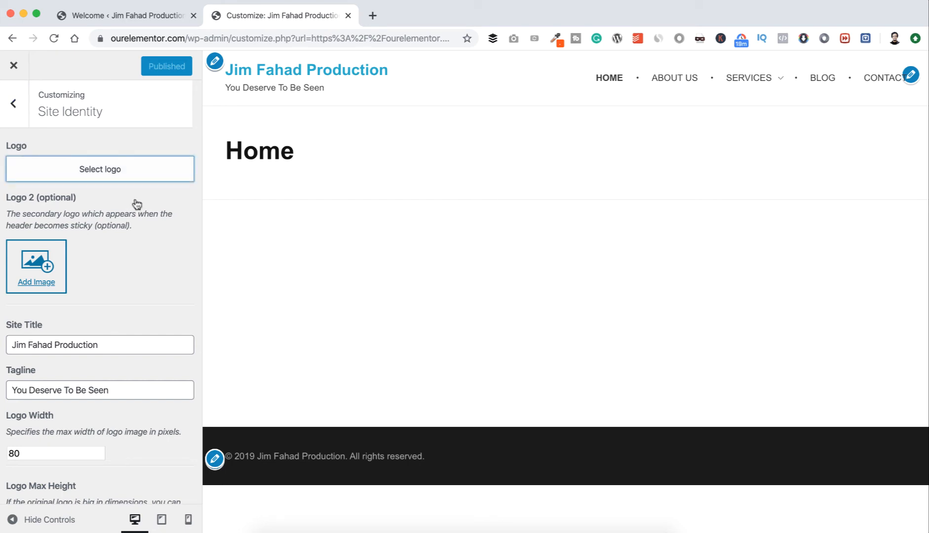
{"action": "left_click", "coordinate": [118, 172]}
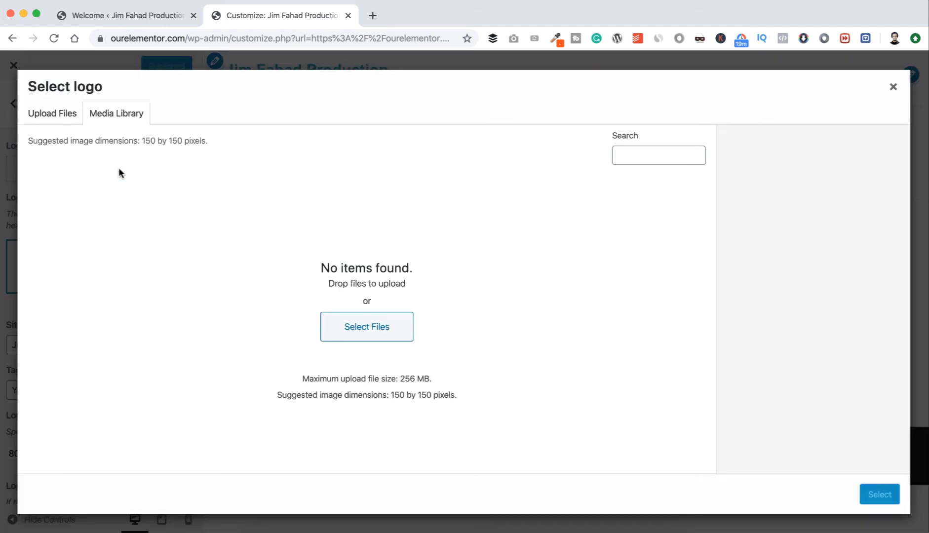
{"action": "left_click", "coordinate": [375, 329]}
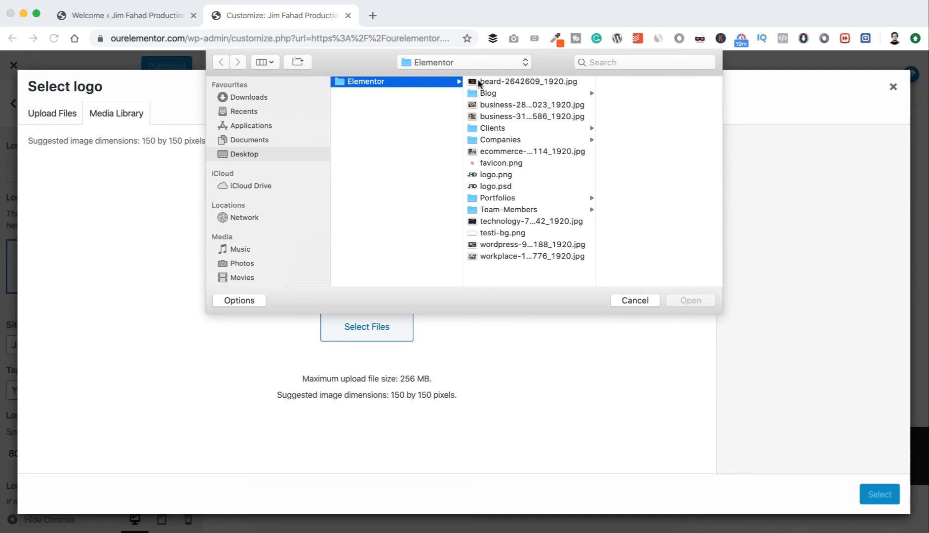
{"action": "left_click", "coordinate": [496, 175]}
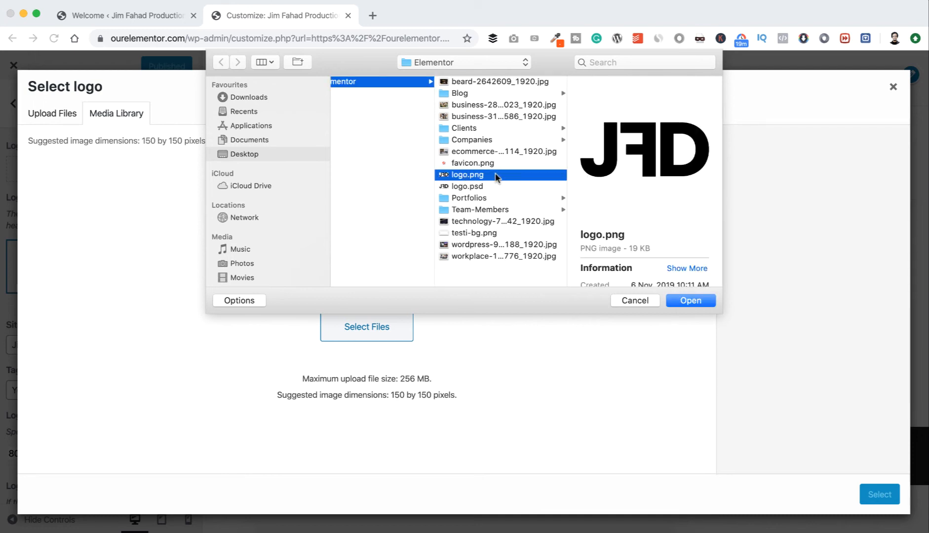
{"action": "left_click", "coordinate": [688, 300]}
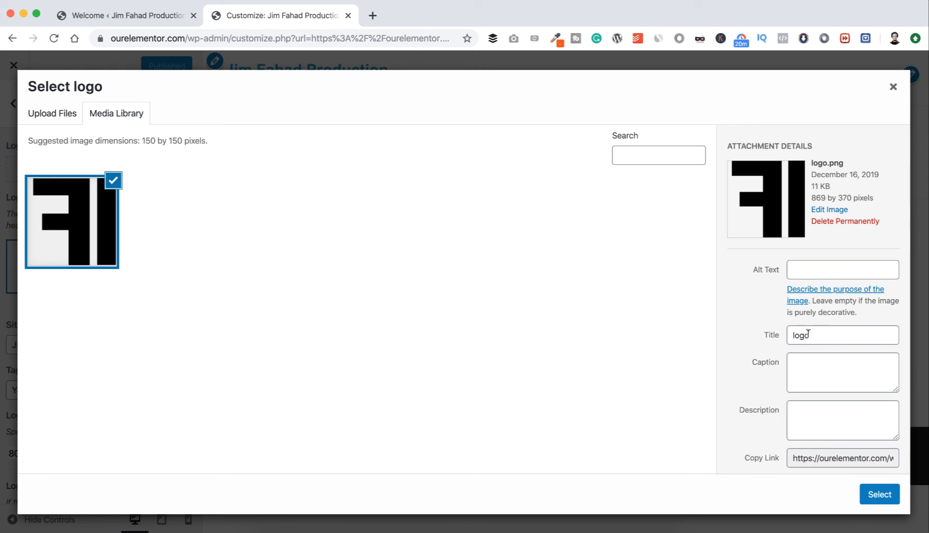
Set the logo image's alt text and title to the owner's name followed by "Digital Logo", and apply it as the site logo without cropping.
{"action": "left_click", "coordinate": [812, 269]}
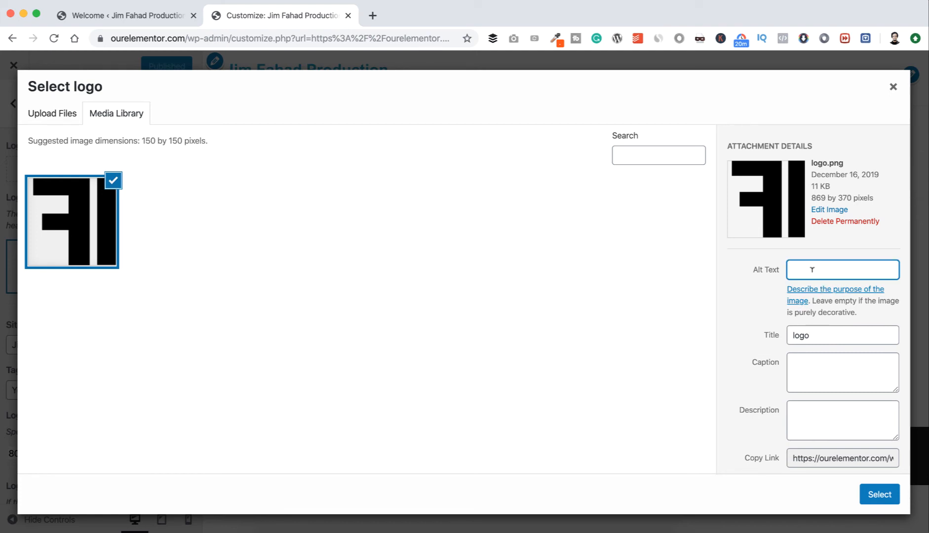
{"action": "type", "text": "Jim Fahad Digital Logo"}
{"action": "left_click", "coordinate": [823, 329]}
{"action": "double_click", "coordinate": [819, 331]}
{"action": "type", "text": "Jim Fahad "}
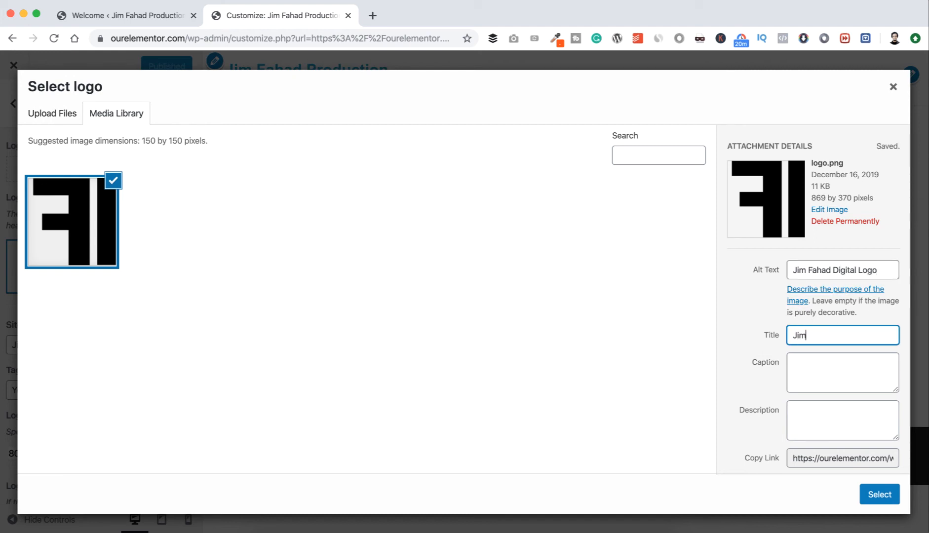
{"action": "type", "text": "Digital Logo"}
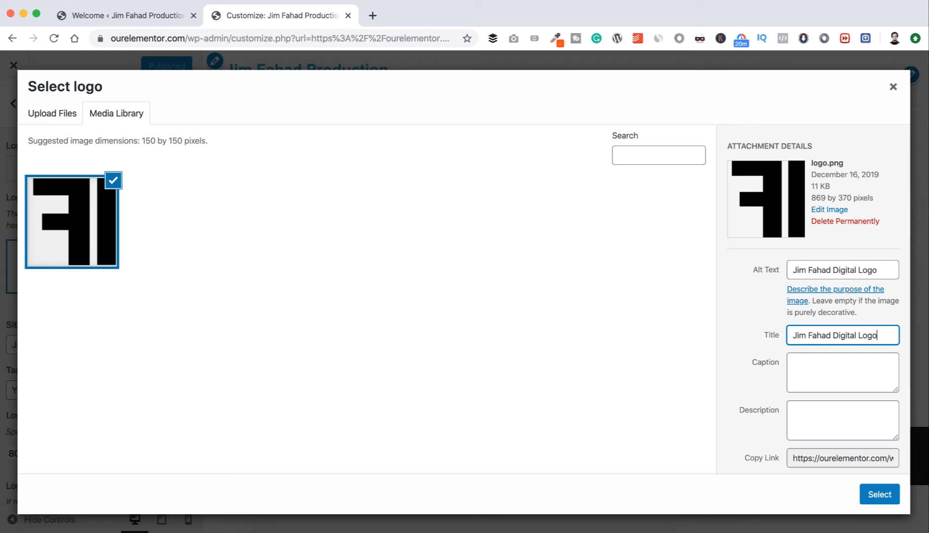
{"action": "left_click", "coordinate": [872, 494]}
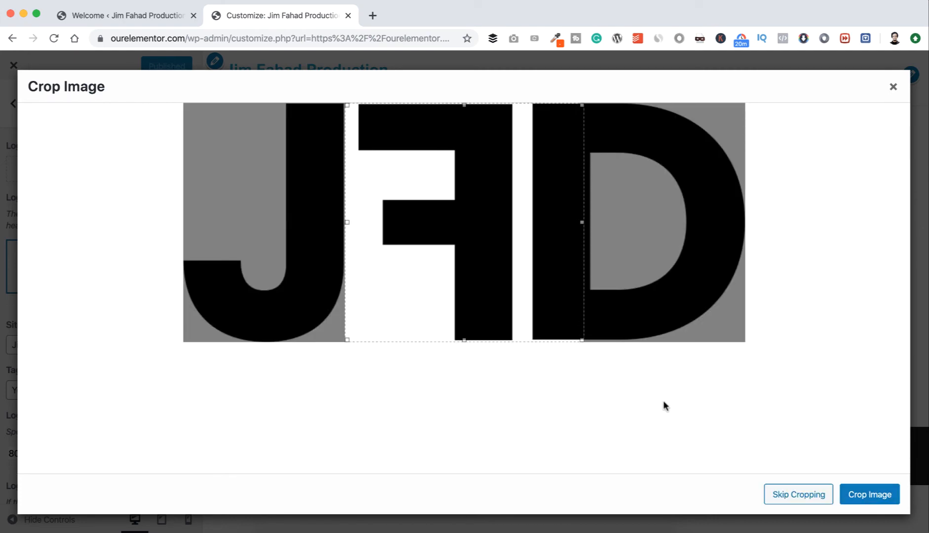
{"action": "left_click", "coordinate": [796, 497]}
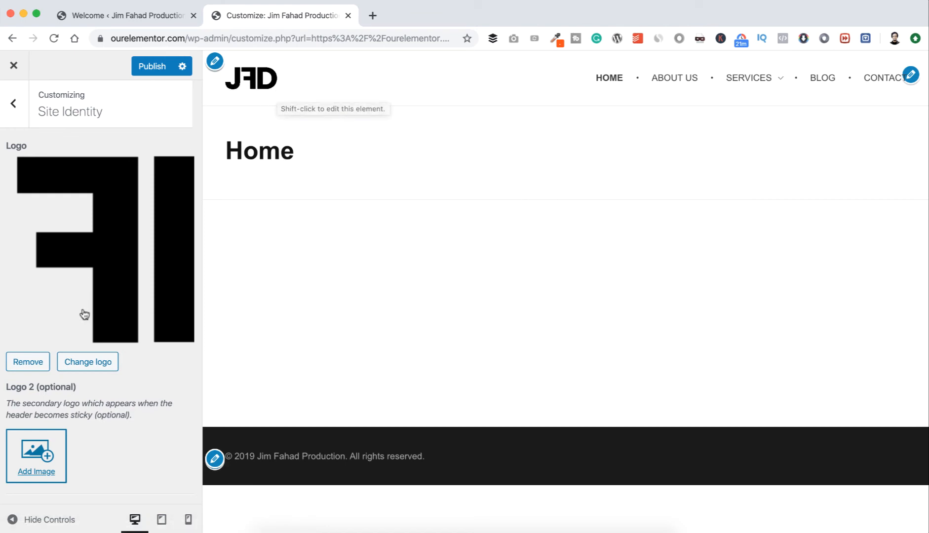
Try a logo width of 20 pixels for the header logo.
{"action": "scroll", "coordinate": [84, 314], "scroll_direction": "down", "scroll_amount": 3}
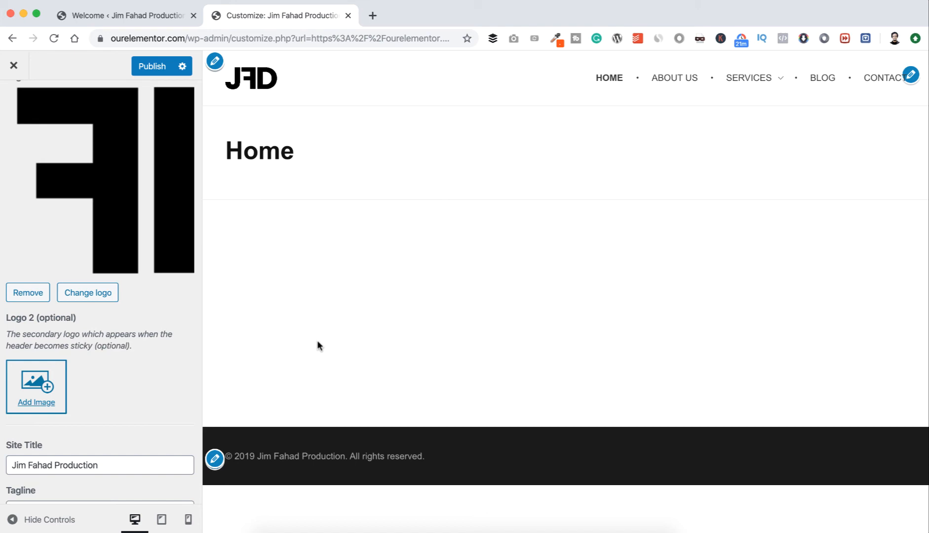
{"action": "scroll", "coordinate": [114, 370], "scroll_direction": "down", "scroll_amount": 5}
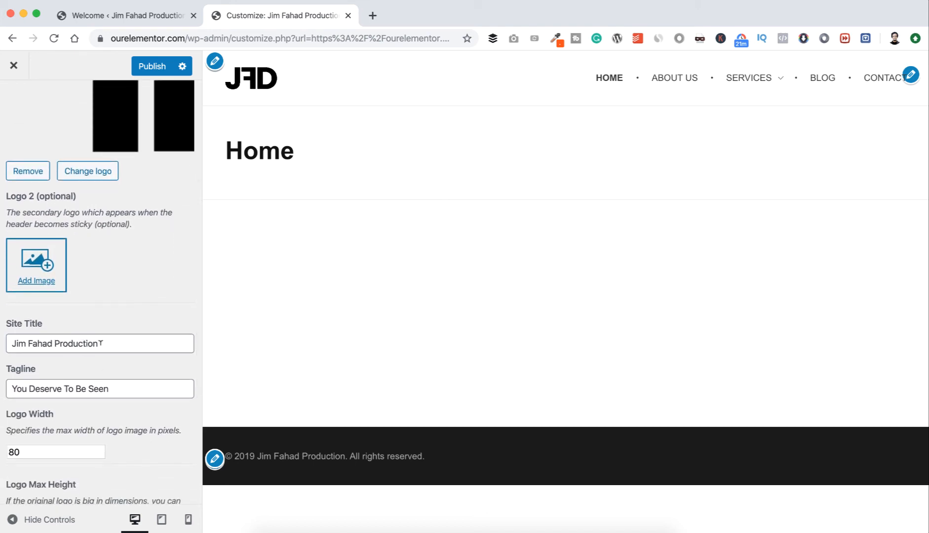
{"action": "scroll", "coordinate": [100, 342], "scroll_direction": "down", "scroll_amount": 1}
{"action": "scroll", "coordinate": [101, 342], "scroll_direction": "down", "scroll_amount": 1}
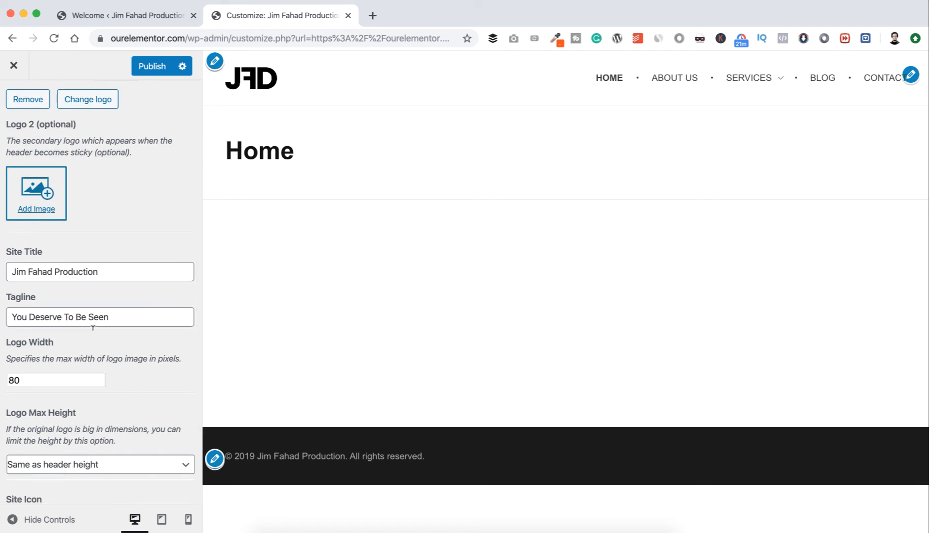
{"action": "scroll", "coordinate": [70, 317], "scroll_direction": "down", "scroll_amount": 2}
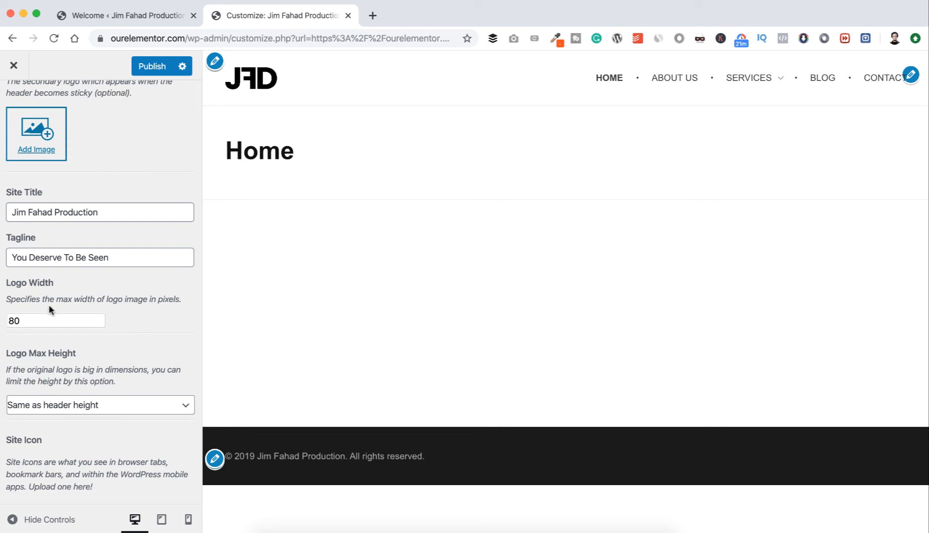
{"action": "left_click_drag", "start_coordinate": [20, 320], "coordinate": [7, 320]}
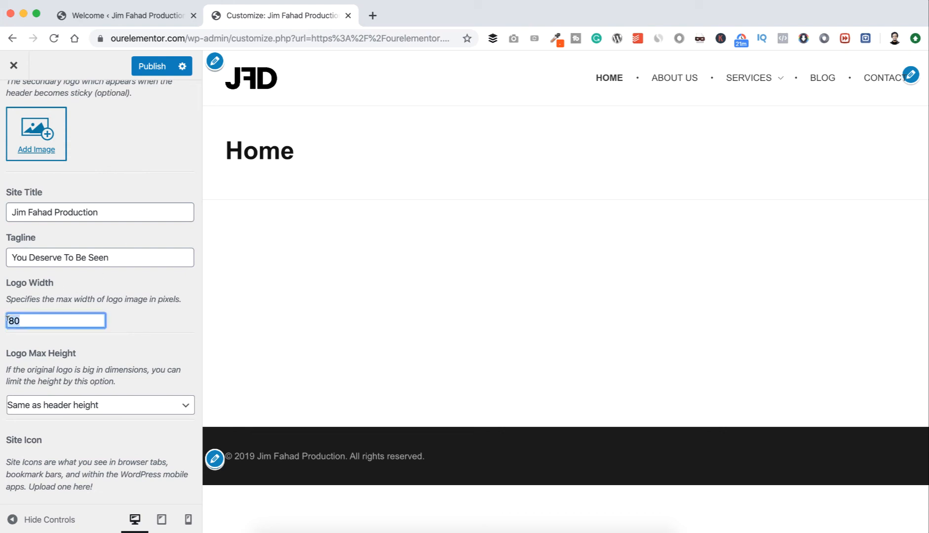
{"action": "type", "text": "20"}
{"action": "left_click", "coordinate": [169, 320]}
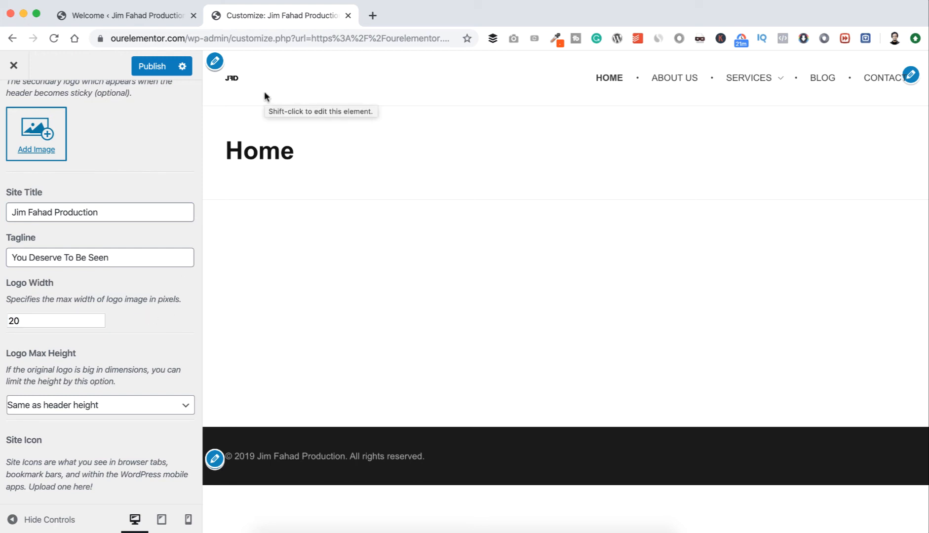
Set the logo width back to 80 pixels and look over the Logo Max Height options.
{"action": "left_click_drag", "start_coordinate": [14, 320], "coordinate": [4, 322]}
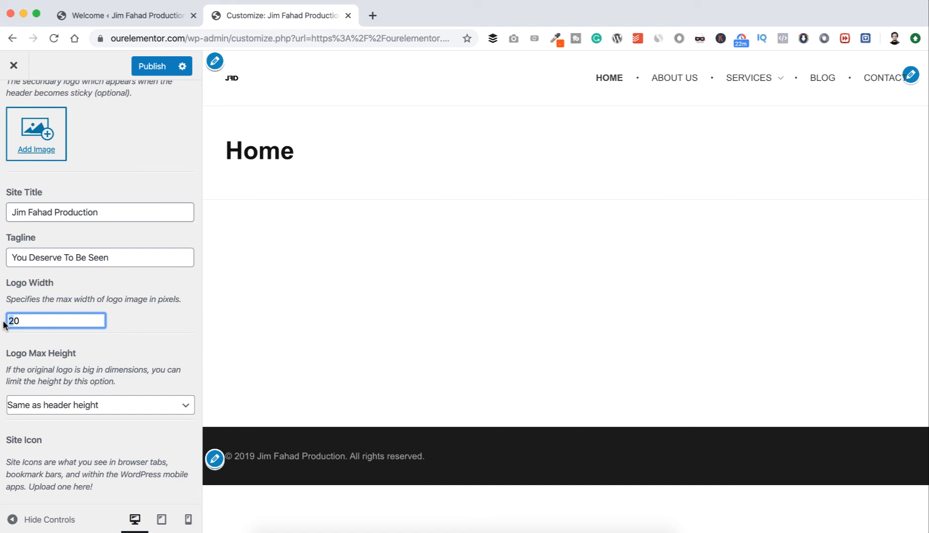
{"action": "type", "text": "8"}
{"action": "scroll", "coordinate": [120, 341], "scroll_direction": "down", "scroll_amount": 3}
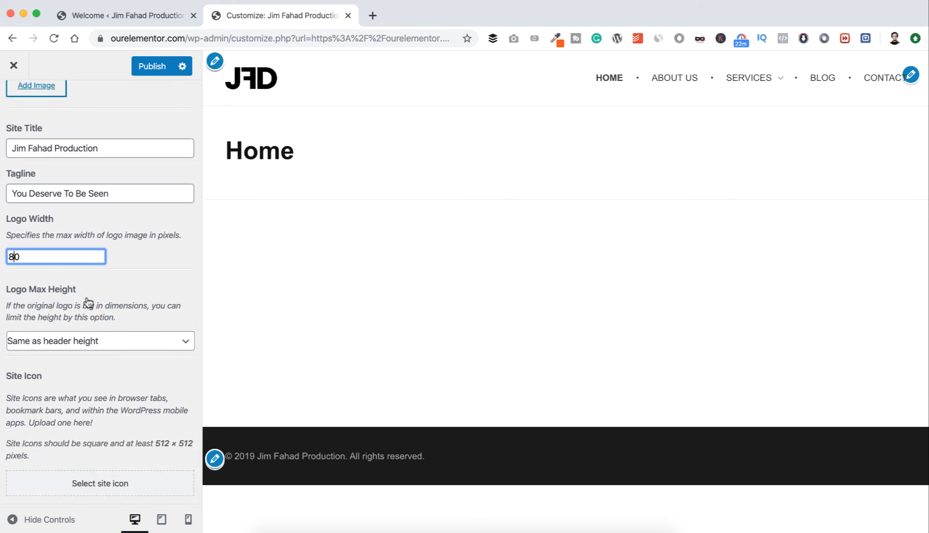
{"action": "left_click", "coordinate": [90, 346]}
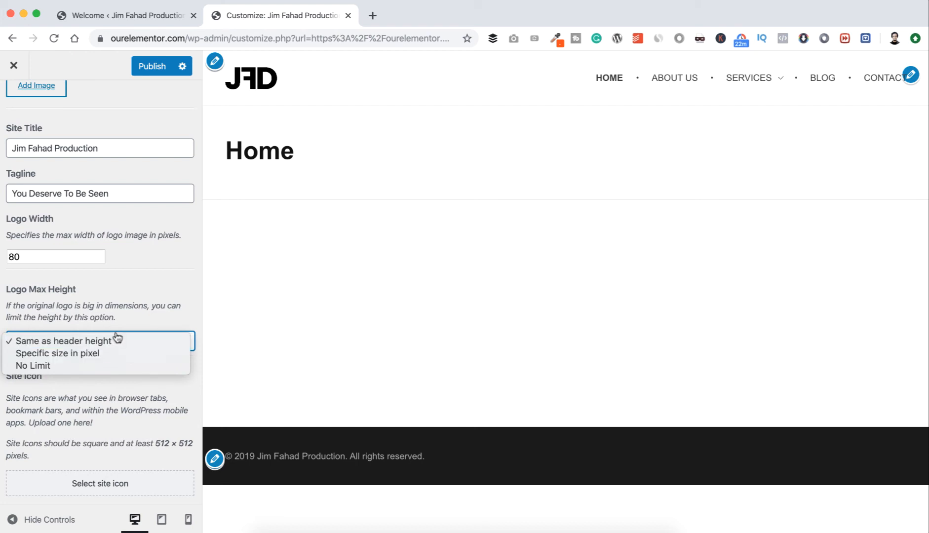
{"action": "left_click", "coordinate": [133, 317]}
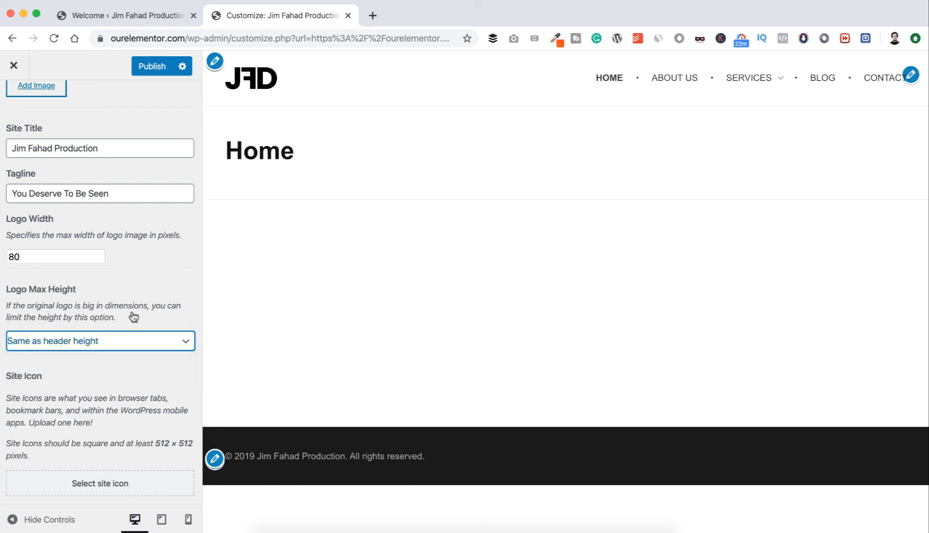
Upload favicon.png from the Elementor folder as the image for the site icon.
{"action": "scroll", "coordinate": [118, 357], "scroll_direction": "down", "scroll_amount": 1}
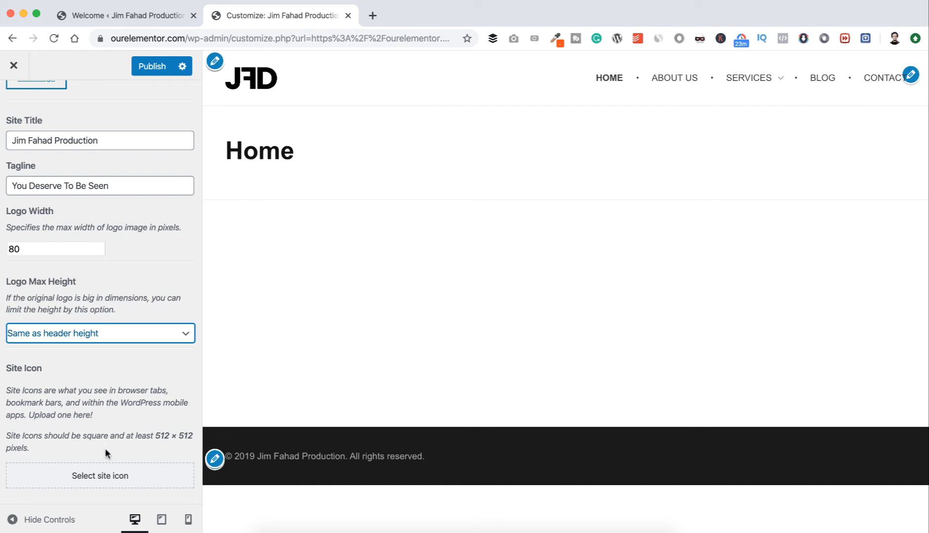
{"action": "left_click", "coordinate": [106, 476]}
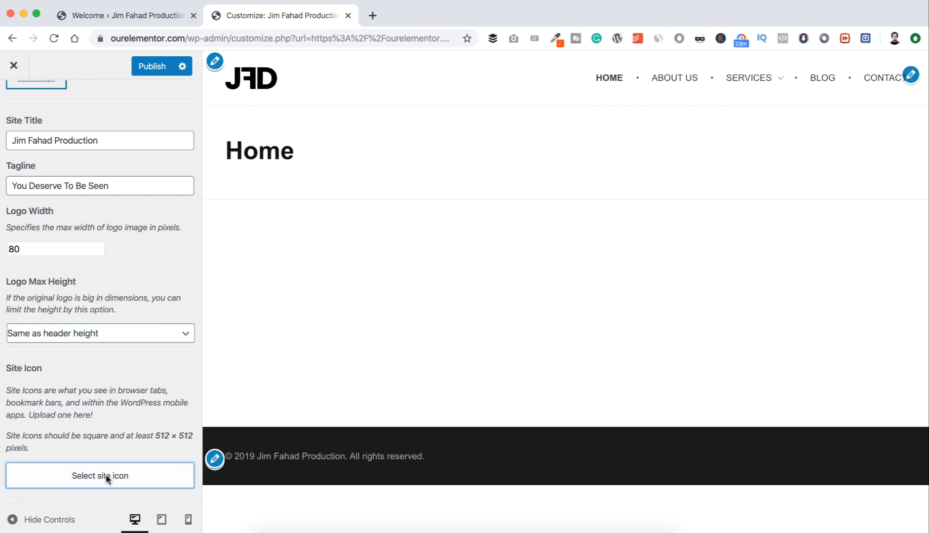
{"action": "left_click", "coordinate": [64, 117]}
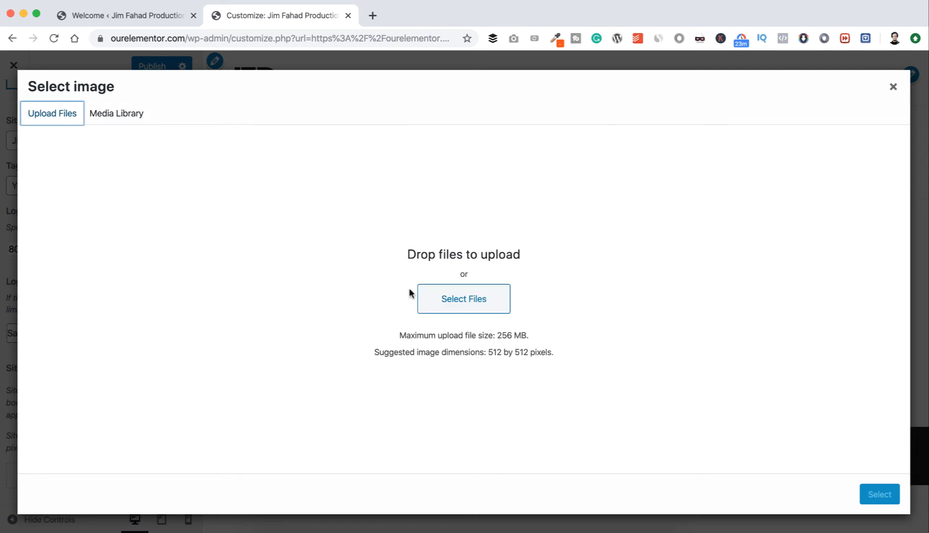
{"action": "left_click", "coordinate": [456, 299]}
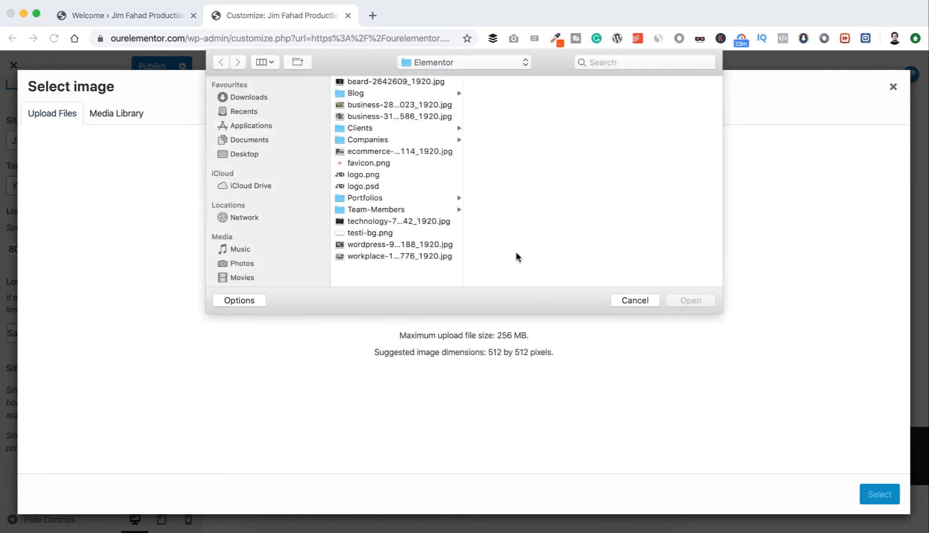
{"action": "left_click", "coordinate": [363, 165]}
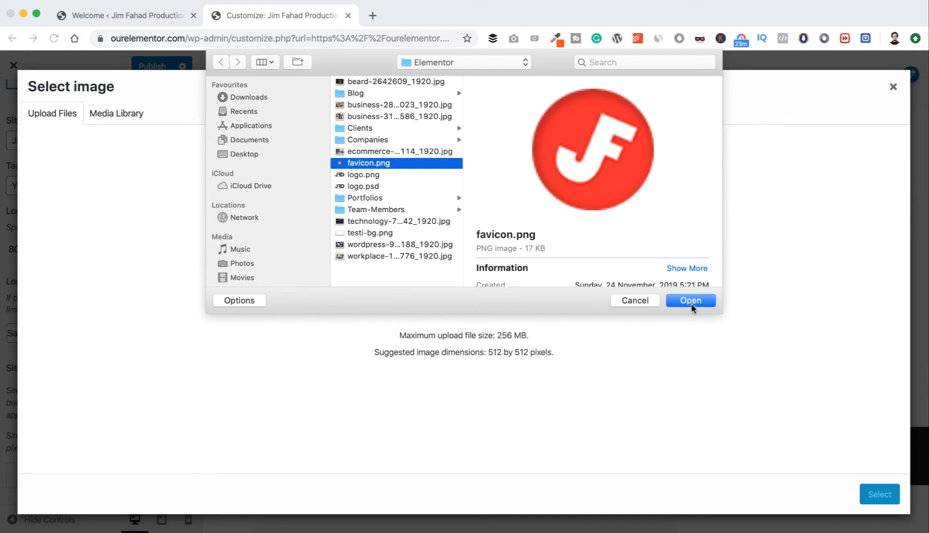
{"action": "scroll", "coordinate": [656, 246], "scroll_direction": "down", "scroll_amount": 5}
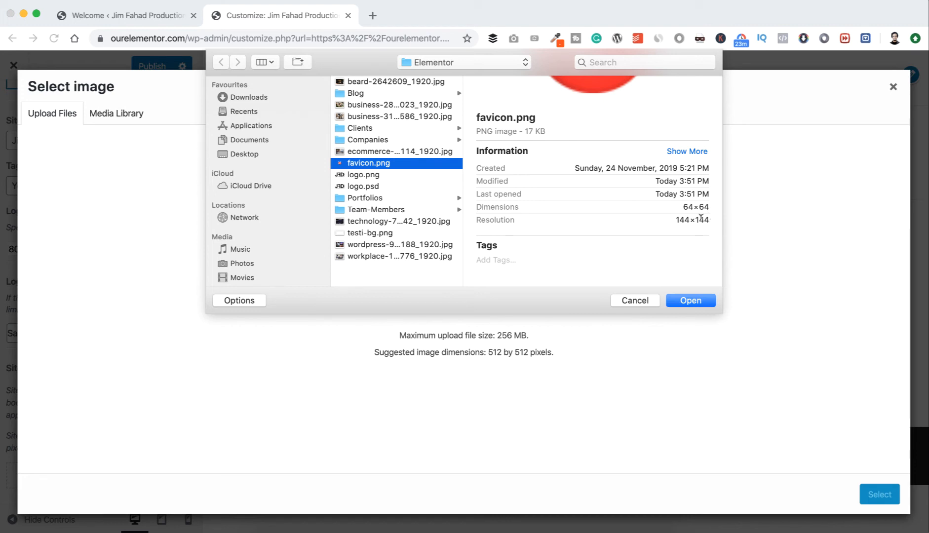
{"action": "left_click", "coordinate": [688, 301]}
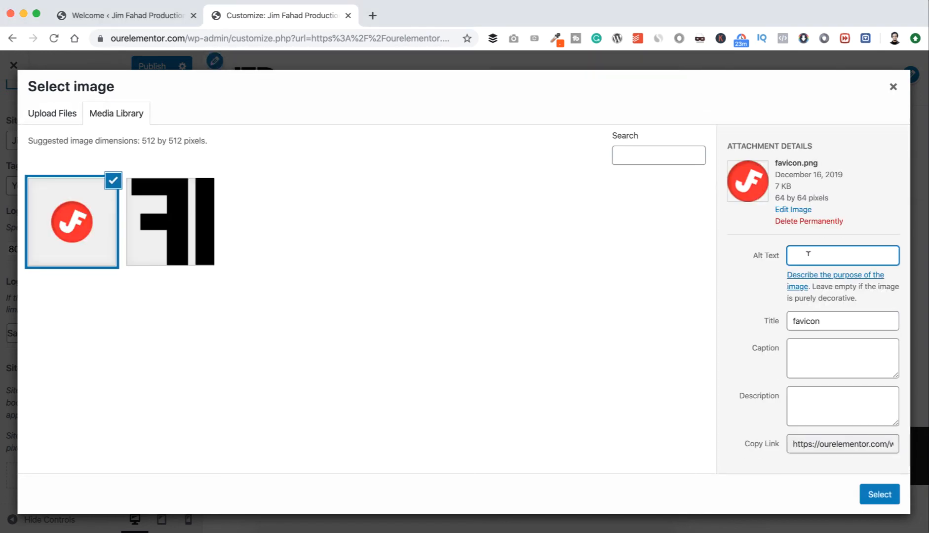
Set both the alt text and the title of the favicon image to "JFD favicon".
{"action": "type", "text": "JFD favicon"}
{"action": "key", "text": "Tab"}
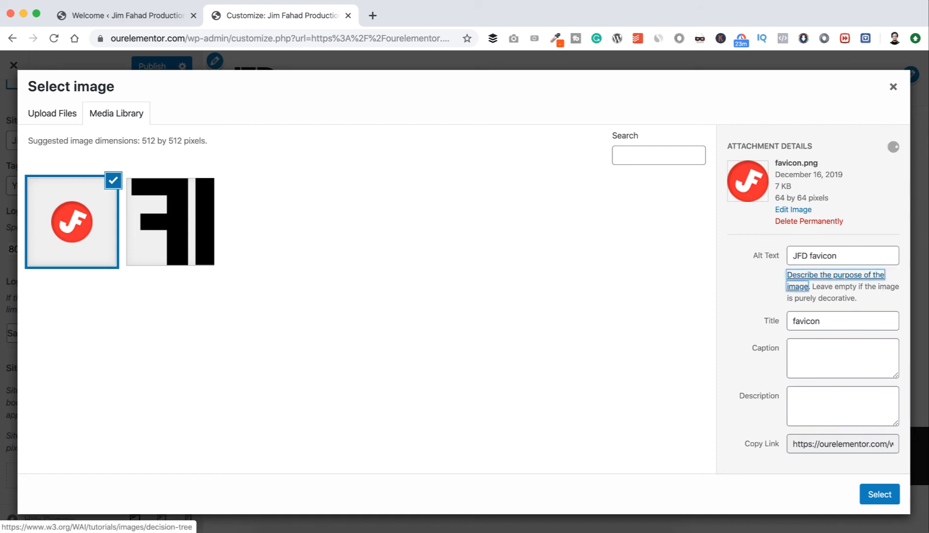
{"action": "key", "text": "Tab"}
{"action": "type", "text": "JFD favicon"}
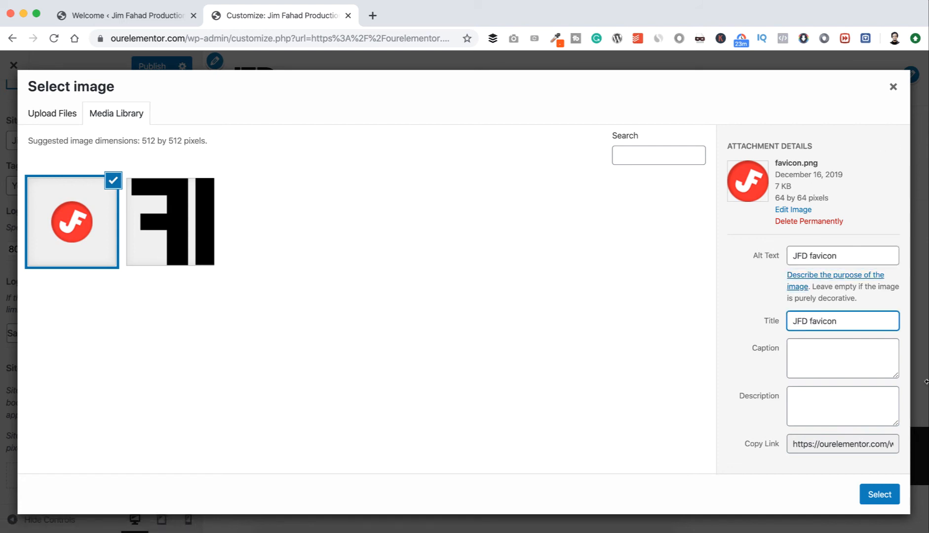
Apply the favicon image as the site icon without cropping and publish the site identity changes.
{"action": "left_click", "coordinate": [881, 494]}
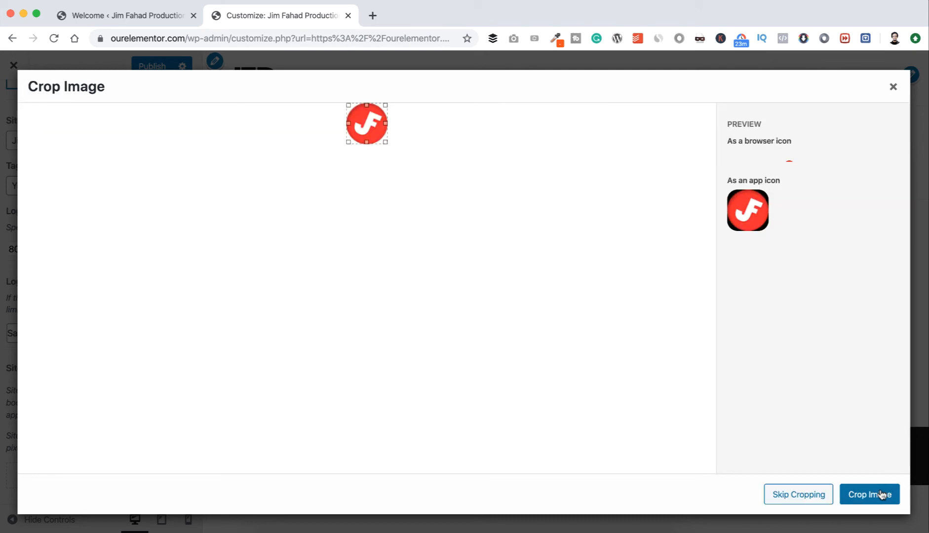
{"action": "left_click", "coordinate": [798, 495]}
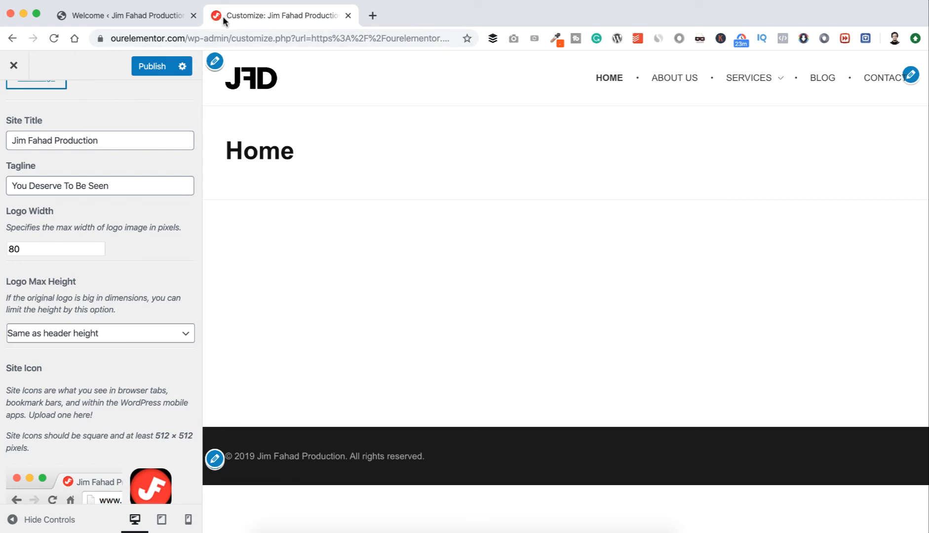
{"action": "scroll", "coordinate": [166, 260], "scroll_direction": "up", "scroll_amount": 10}
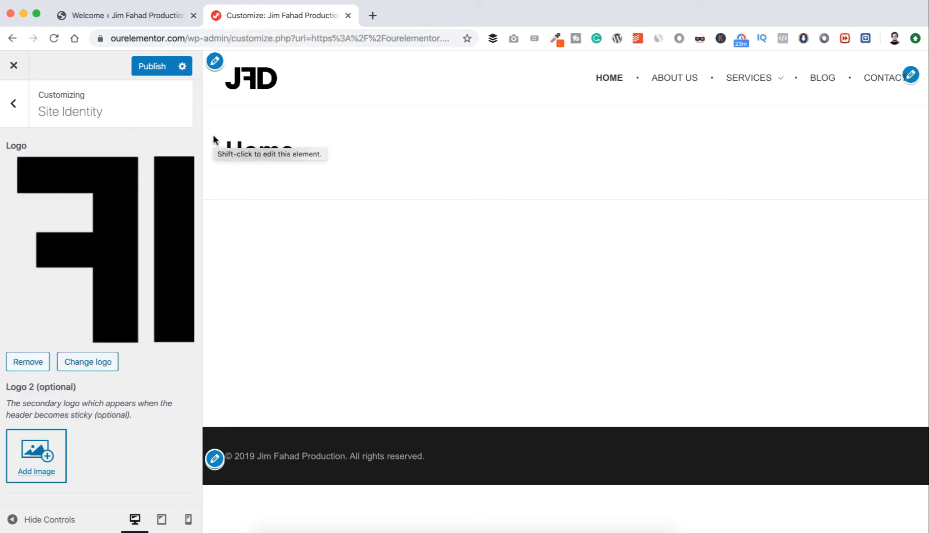
{"action": "left_click", "coordinate": [148, 69]}
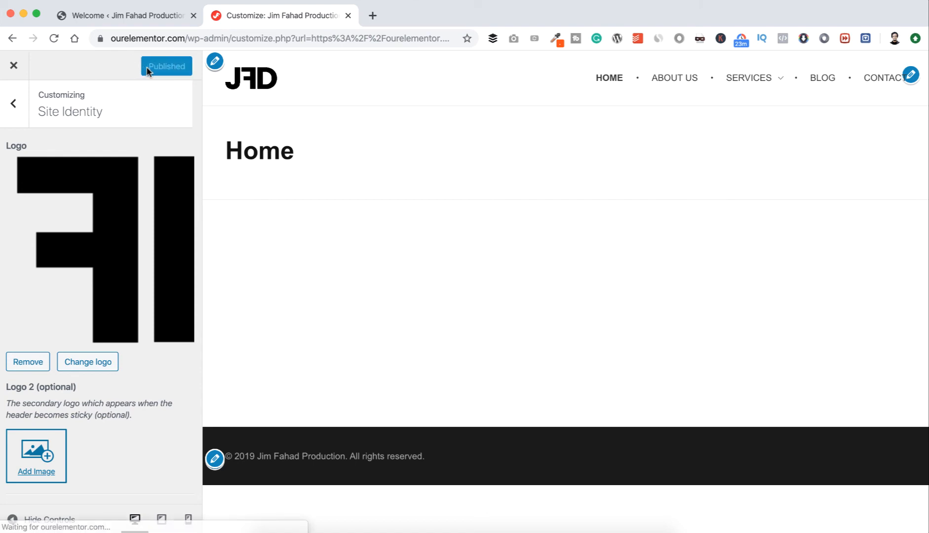
Look over the "How to Make a Professional WordPress Website 2020" article page and open the theme's General Layout settings.
{"action": "left_click", "coordinate": [14, 106]}
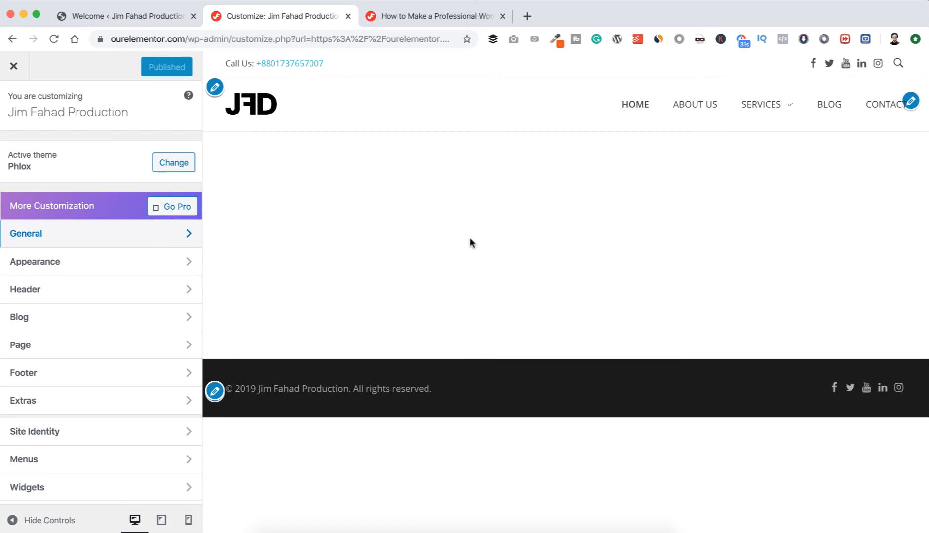
{"action": "left_click", "coordinate": [420, 18]}
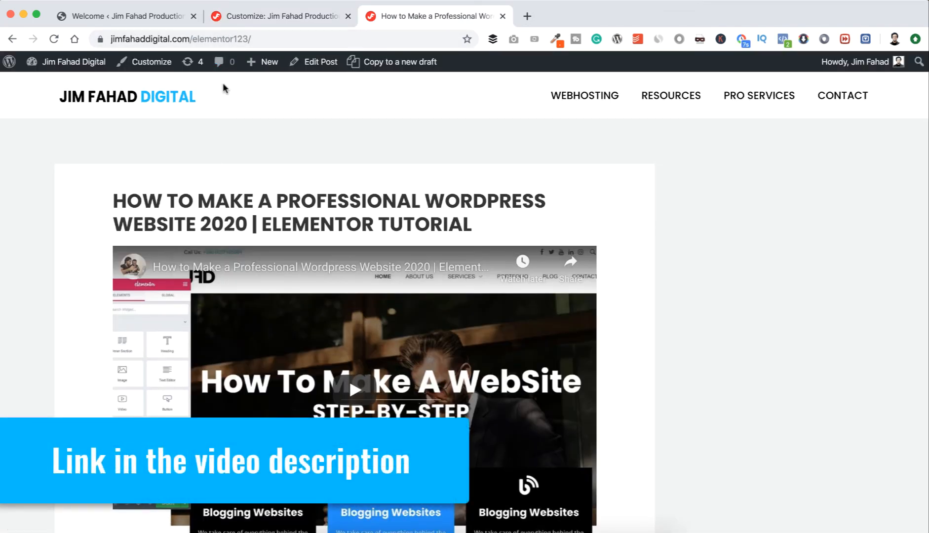
{"action": "scroll", "coordinate": [231, 165], "scroll_direction": "down", "scroll_amount": 10}
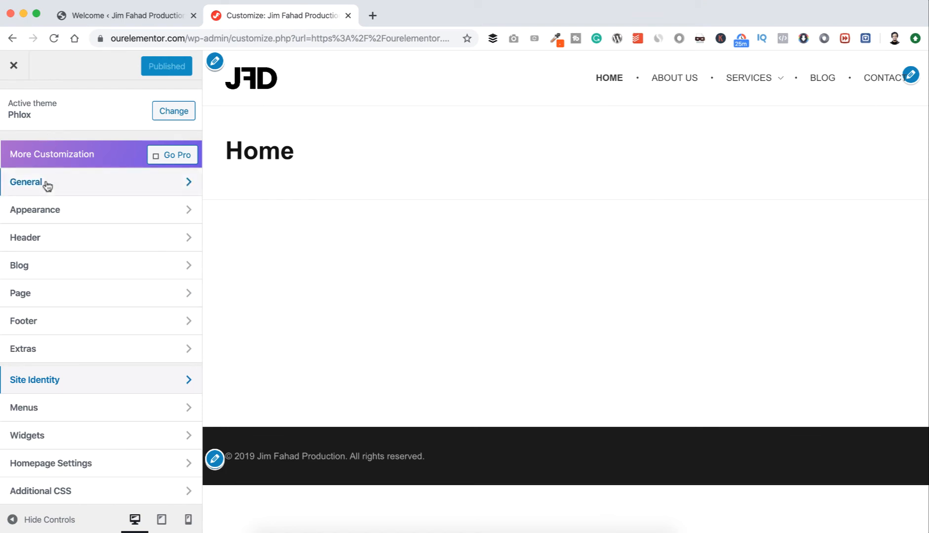
{"action": "left_click", "coordinate": [77, 186]}
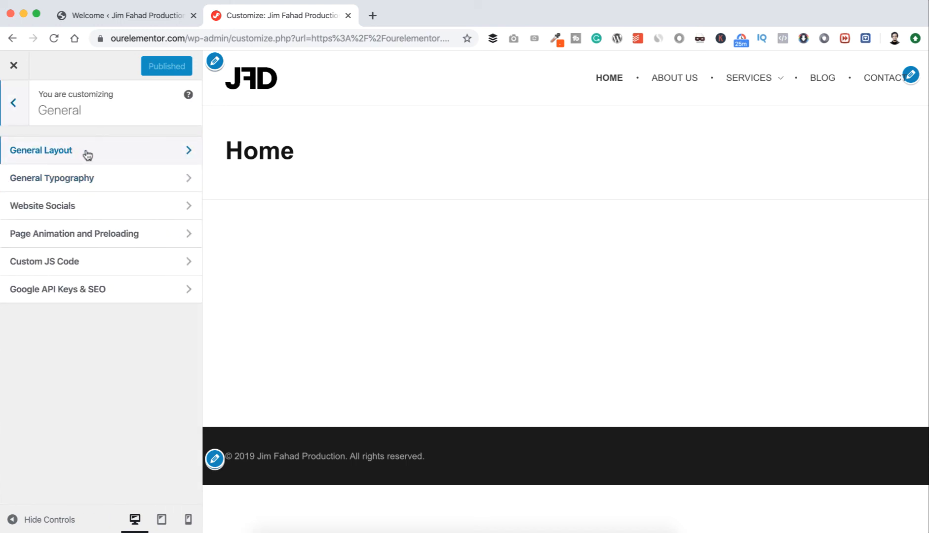
{"action": "left_click", "coordinate": [165, 152]}
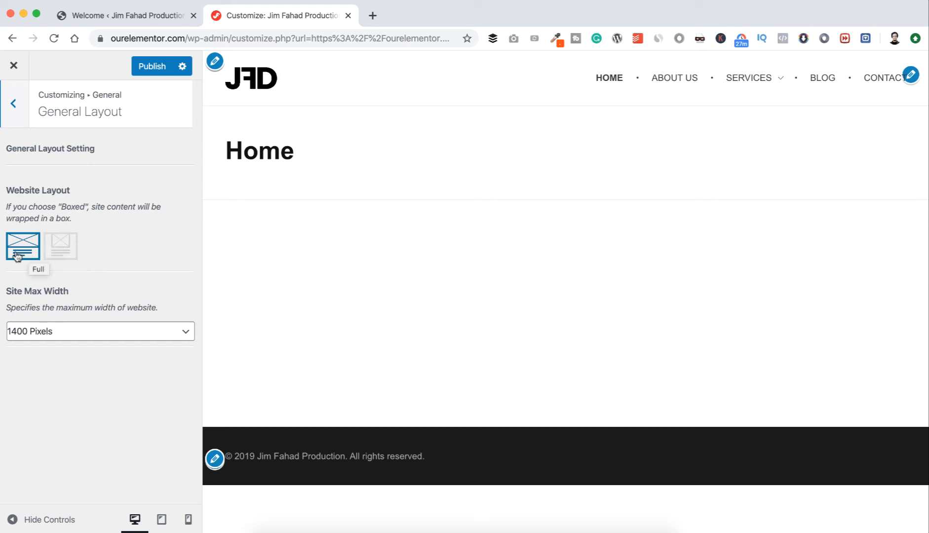
Try the Boxed website layout and check in the preview how it wraps the site content.
{"action": "left_click", "coordinate": [68, 252]}
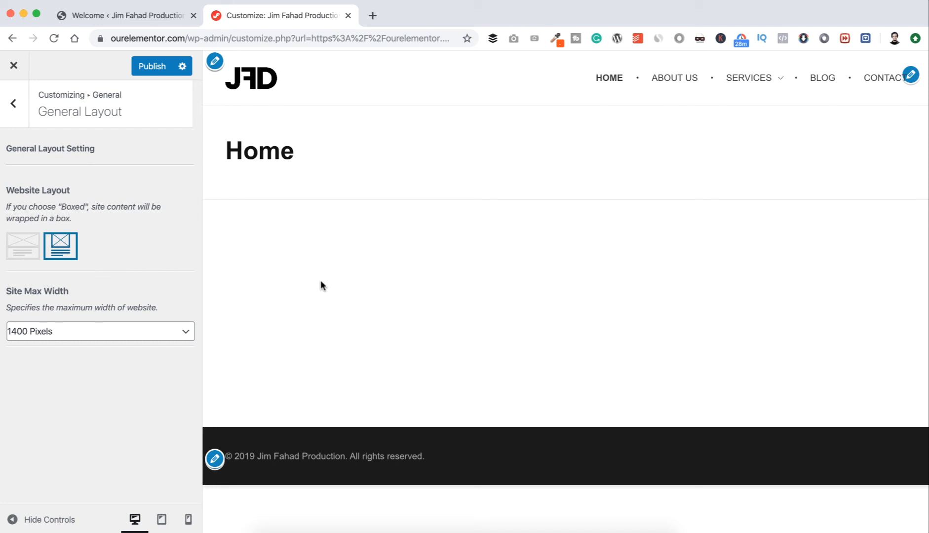
{"action": "key", "text": "super+minus"}
{"action": "key", "text": "super+minus"}
{"action": "key", "text": "super+minus"}
{"action": "key", "text": "super+minus"}
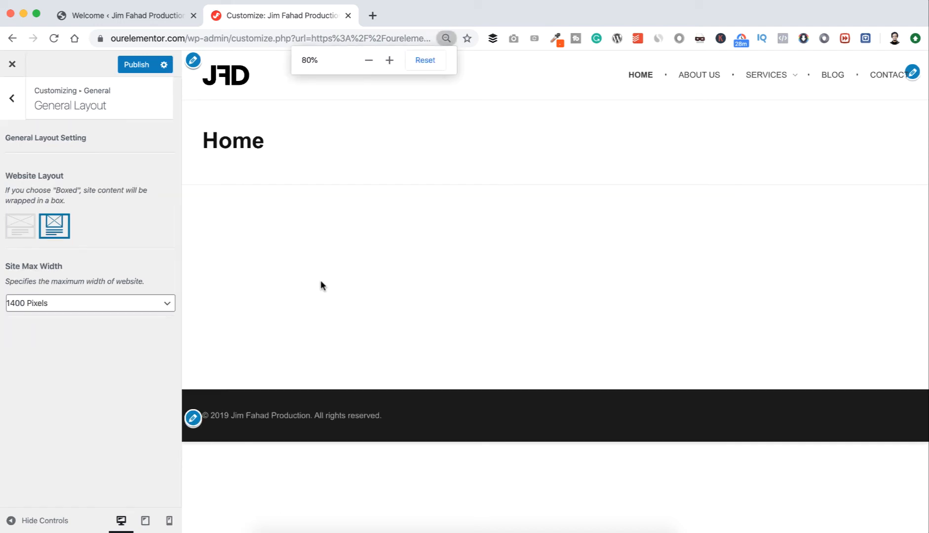
{"action": "key", "text": "super+minus"}
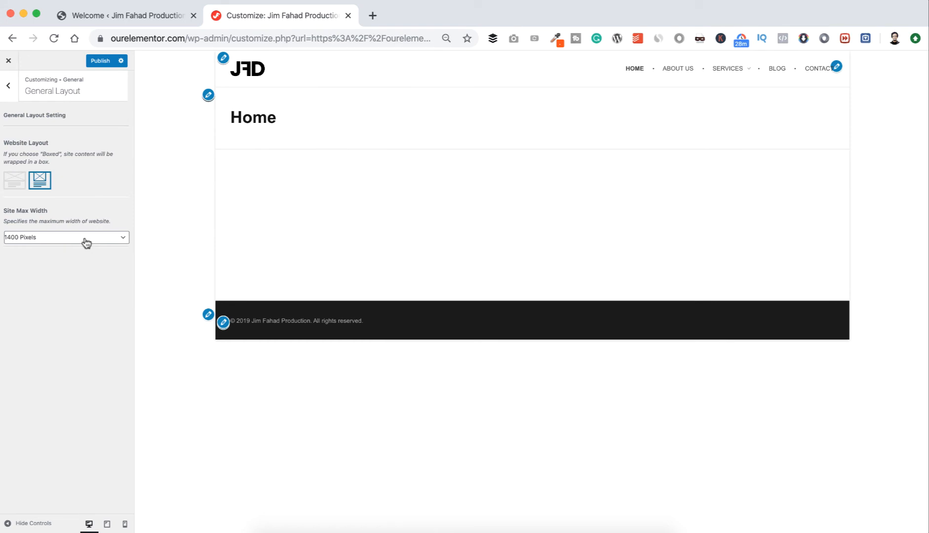
Try site max widths of 1200 and 1000 pixels on the boxed layout and return the setting to 1400 pixels.
{"action": "left_click", "coordinate": [86, 240]}
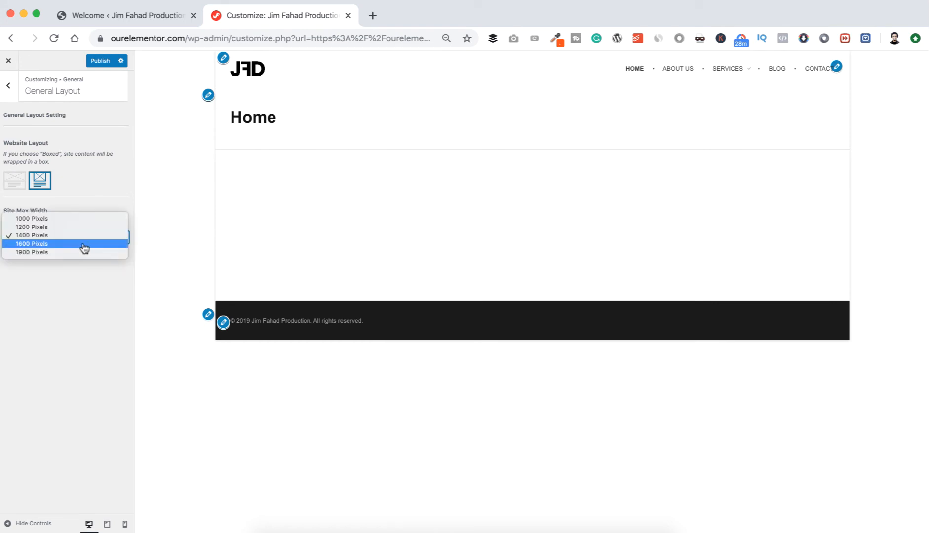
{"action": "left_click", "coordinate": [81, 227]}
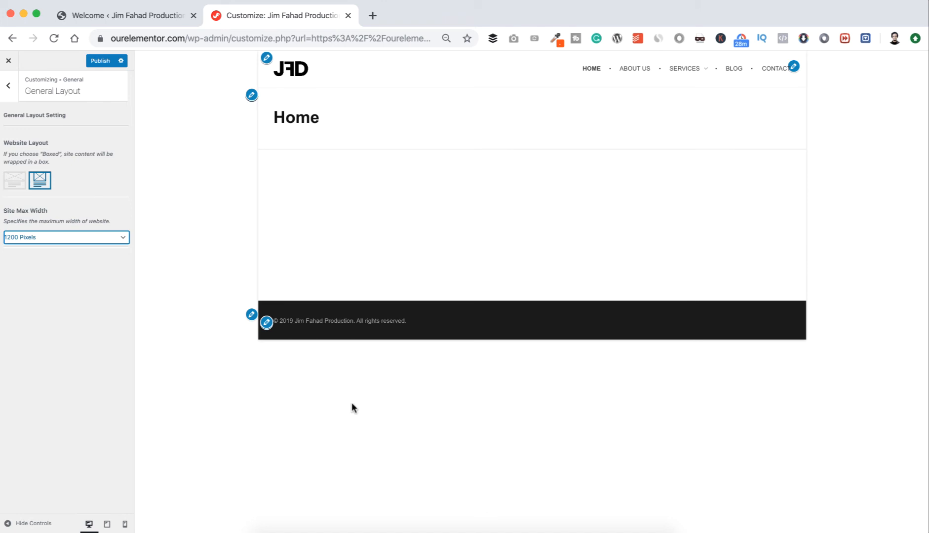
{"action": "left_click", "coordinate": [110, 237]}
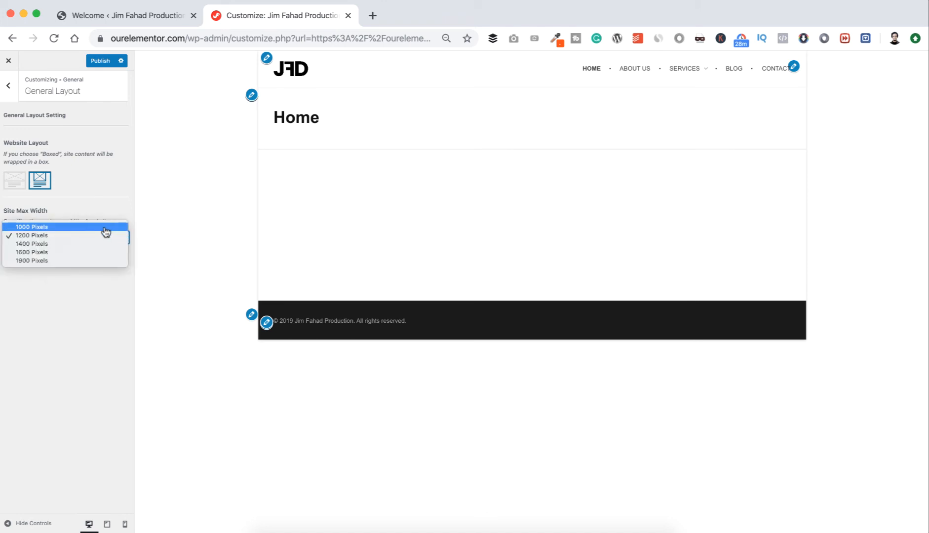
{"action": "left_click", "coordinate": [106, 227]}
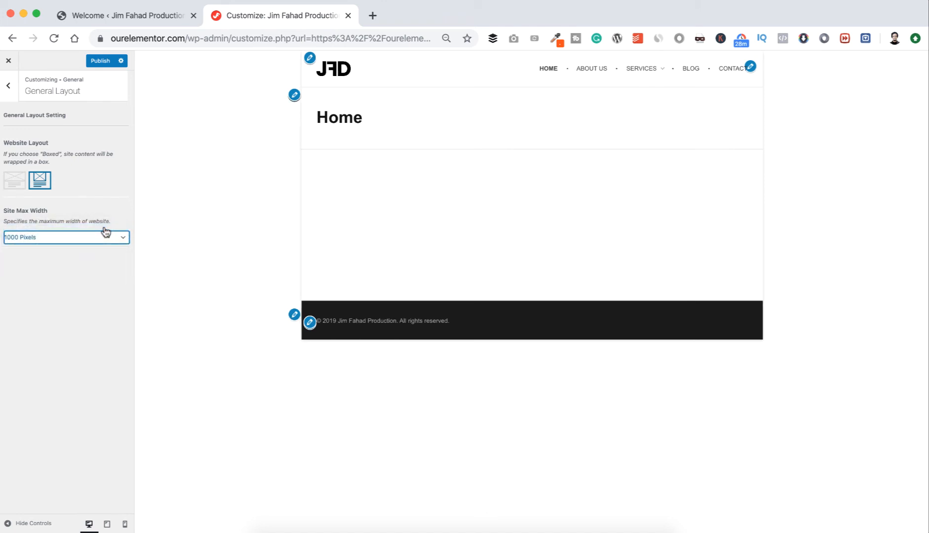
{"action": "left_click", "coordinate": [103, 237]}
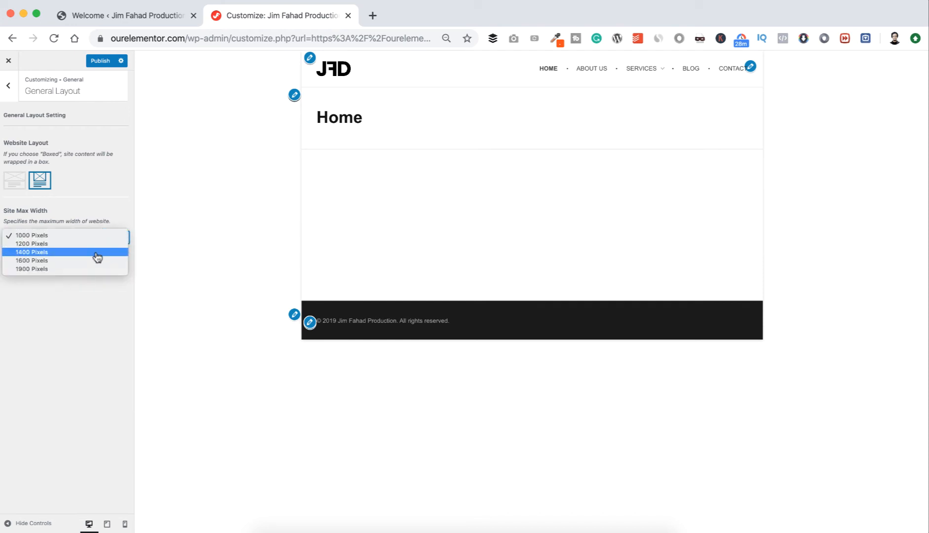
{"action": "left_click", "coordinate": [97, 256]}
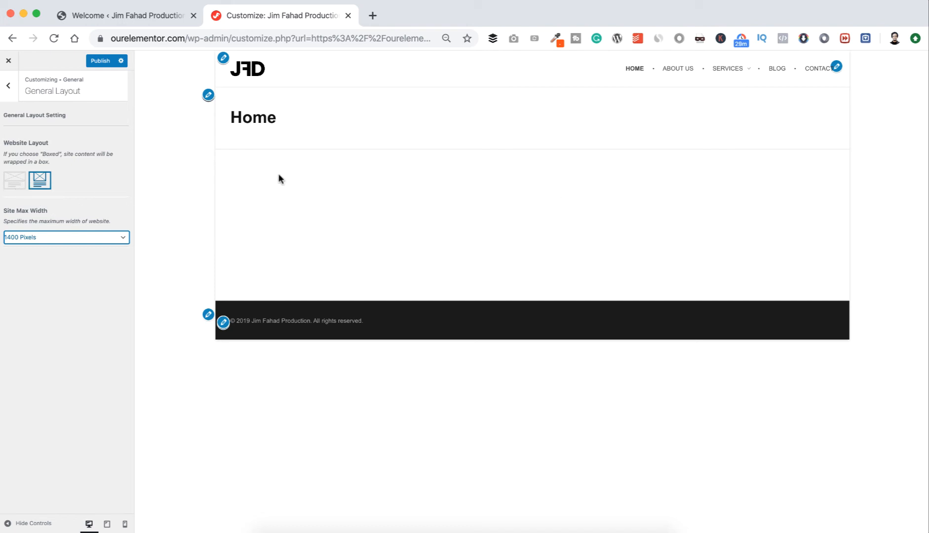
Switch the website layout back to Full and check it in the preview.
{"action": "left_click", "coordinate": [19, 185]}
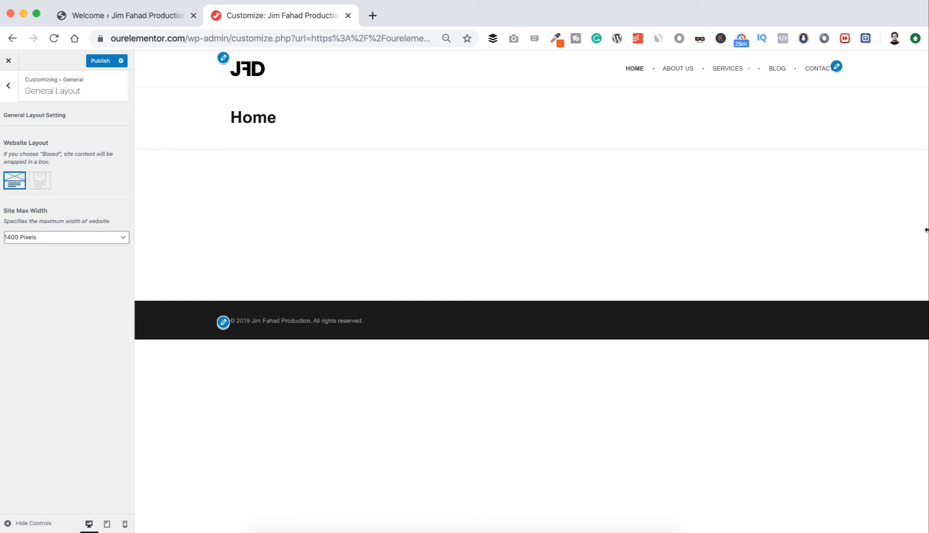
{"action": "key", "text": "super+equal"}
{"action": "key", "text": "super+equal"}
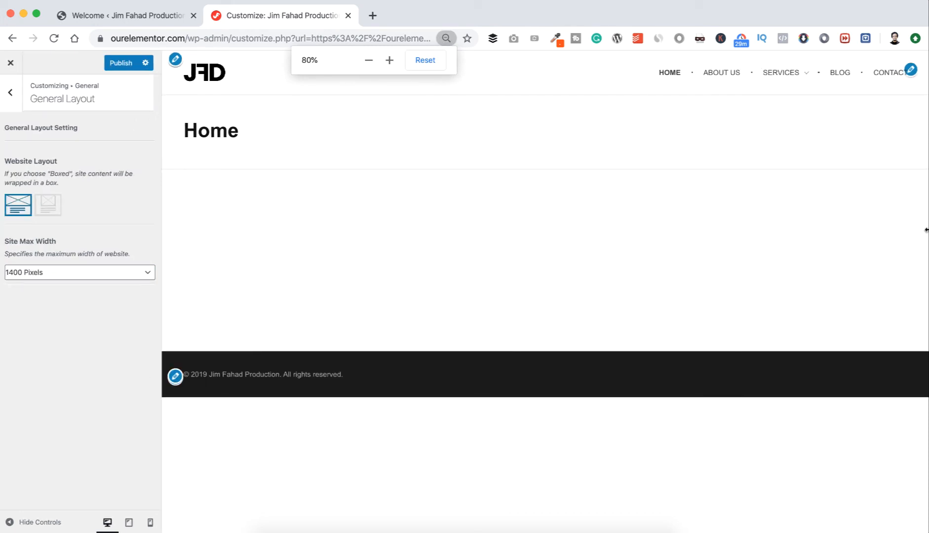
{"action": "key", "text": "super+equal"}
{"action": "key", "text": "super+equal"}
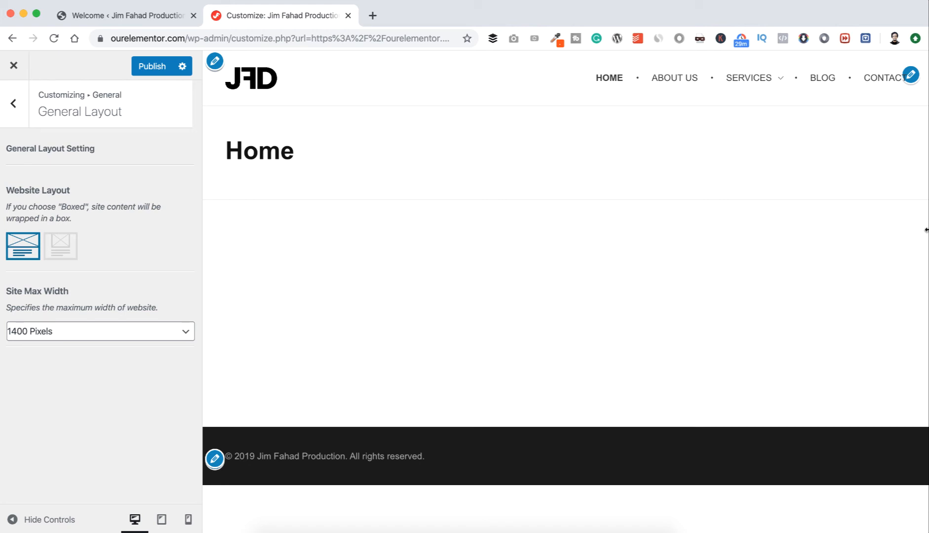
Set the site max width to 1200 pixels and publish the general layout changes.
{"action": "left_click", "coordinate": [143, 336]}
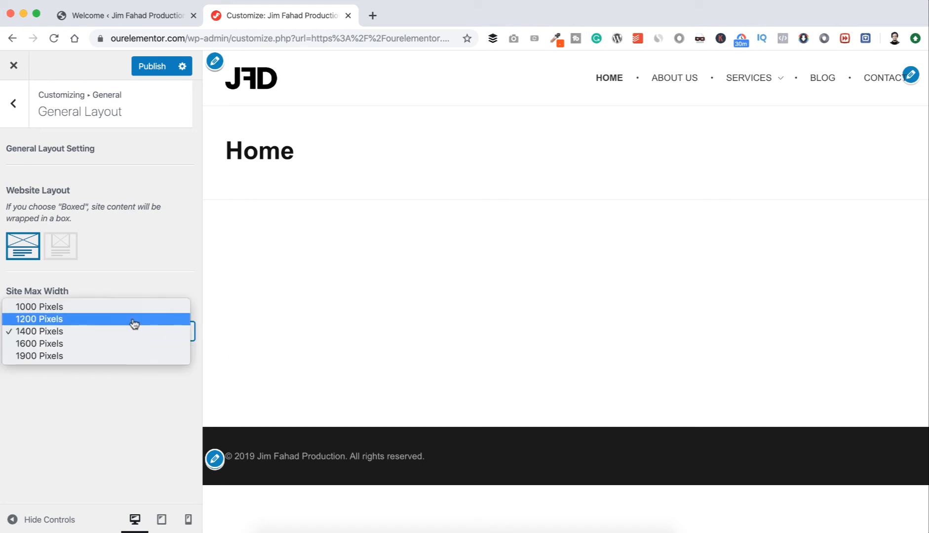
{"action": "left_click", "coordinate": [134, 320]}
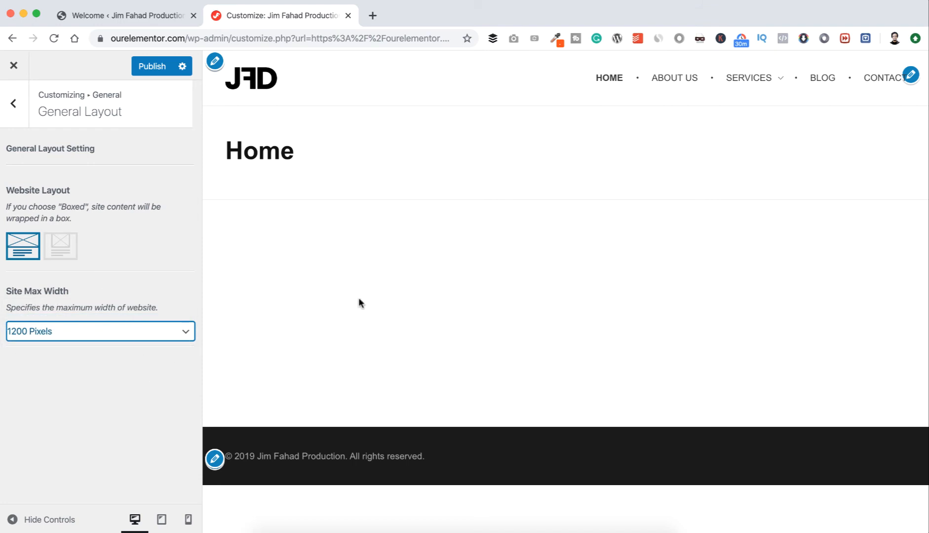
{"action": "left_click", "coordinate": [148, 67]}
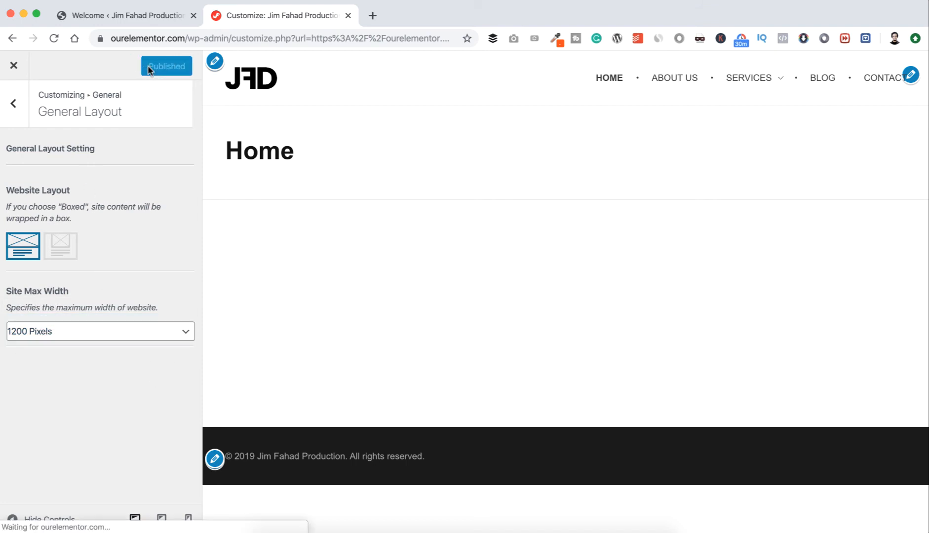
{"action": "left_click", "coordinate": [16, 113]}
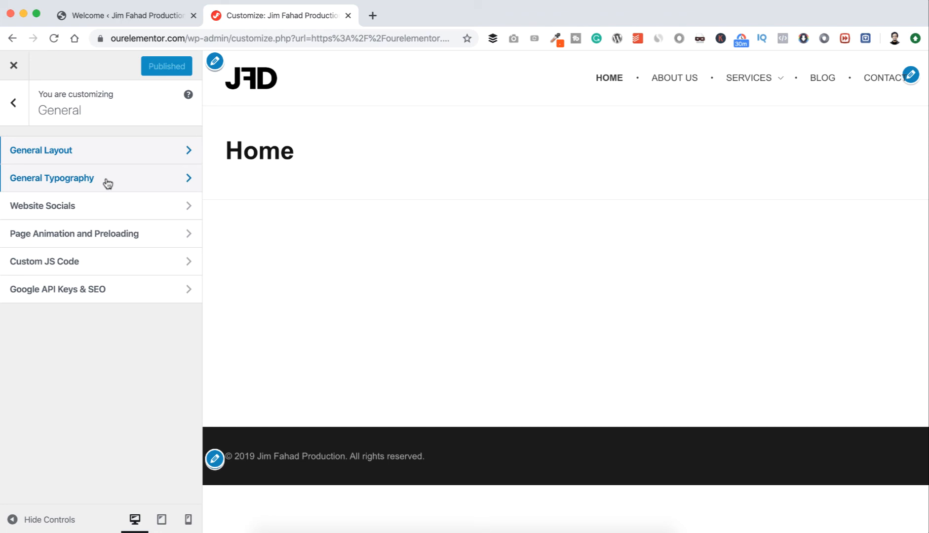
Set the body font family to Open Sans in the General Typography settings and look over the remaining body text options.
{"action": "left_click", "coordinate": [129, 183]}
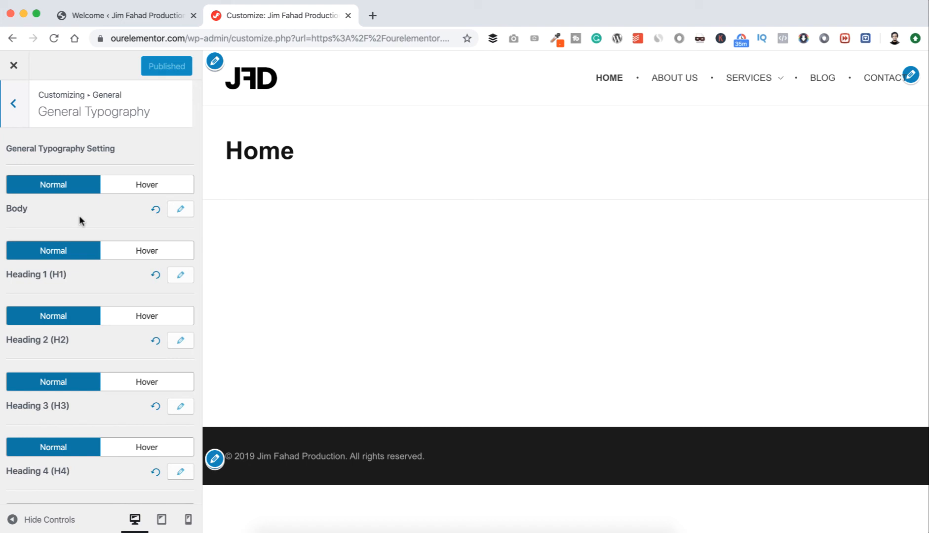
{"action": "left_click", "coordinate": [182, 209]}
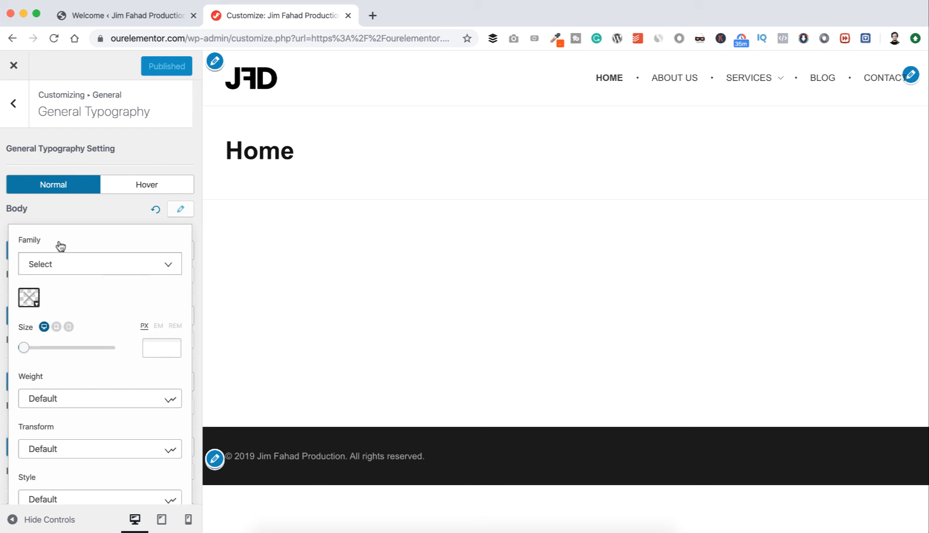
{"action": "left_click", "coordinate": [84, 264]}
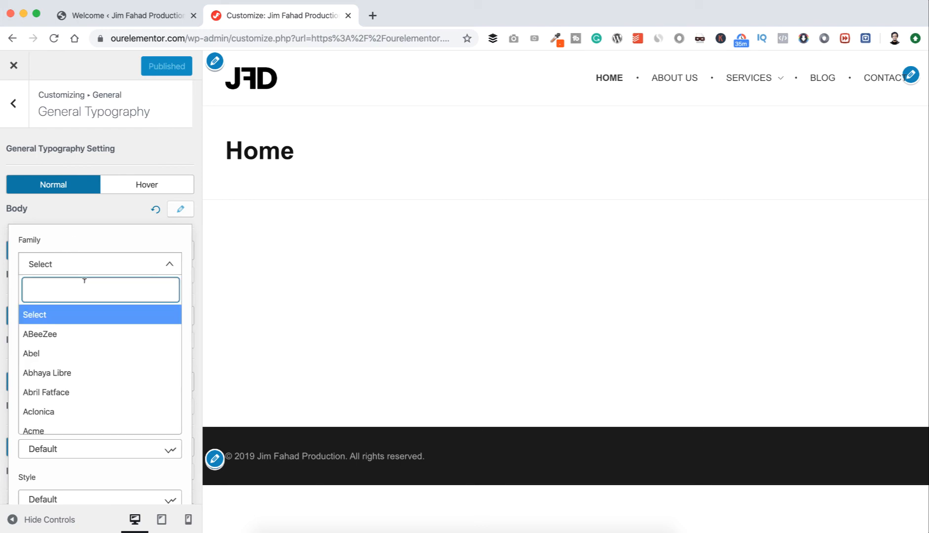
{"action": "type", "text": "open"}
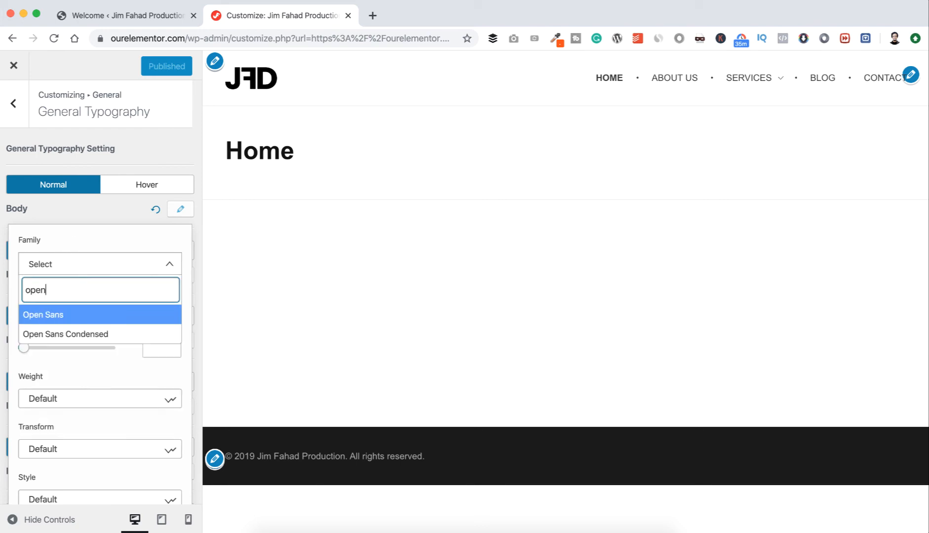
{"action": "left_click", "coordinate": [72, 314]}
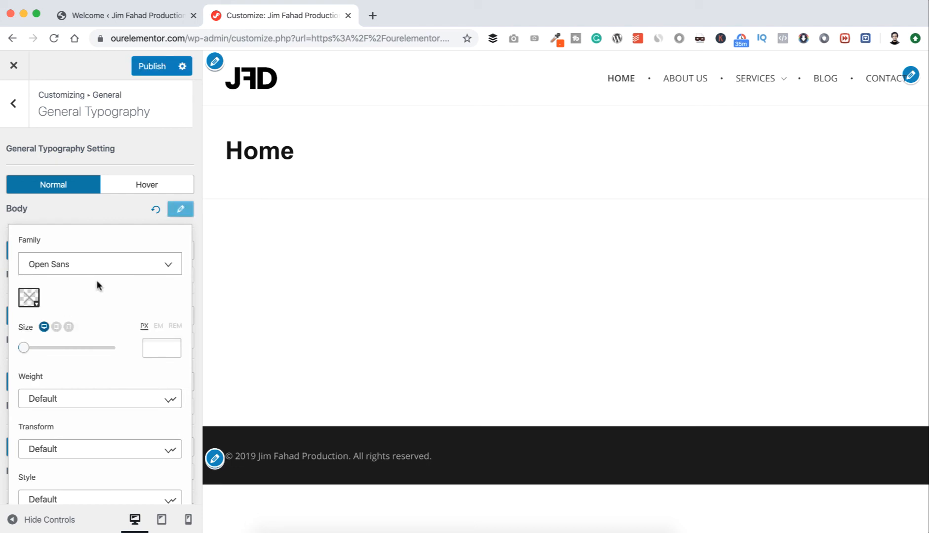
{"action": "scroll", "coordinate": [97, 280], "scroll_direction": "down", "scroll_amount": 5}
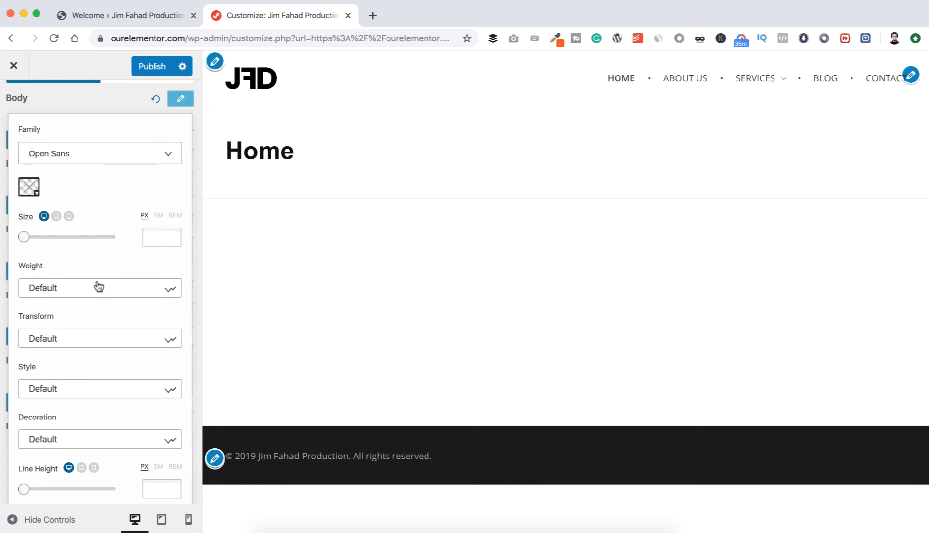
{"action": "scroll", "coordinate": [99, 287], "scroll_direction": "up", "scroll_amount": 5}
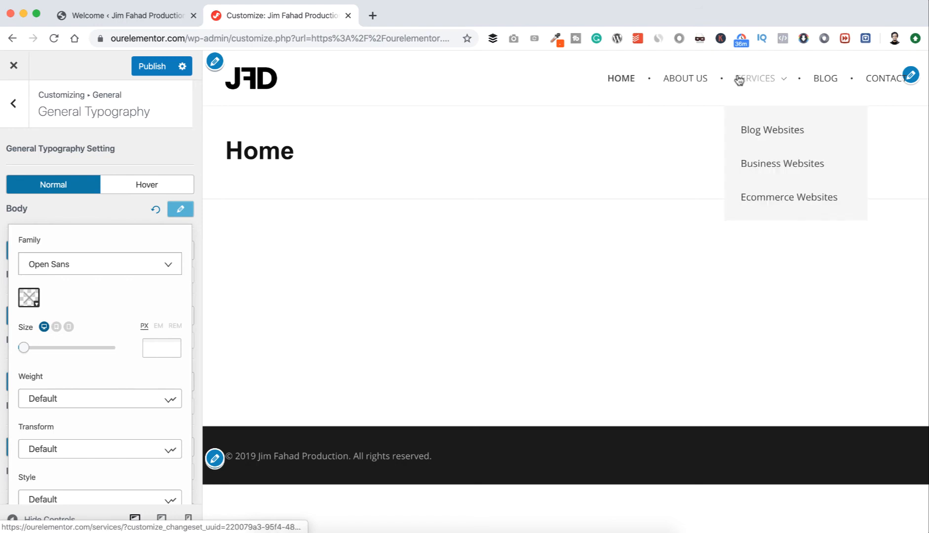
{"action": "left_click", "coordinate": [91, 202]}
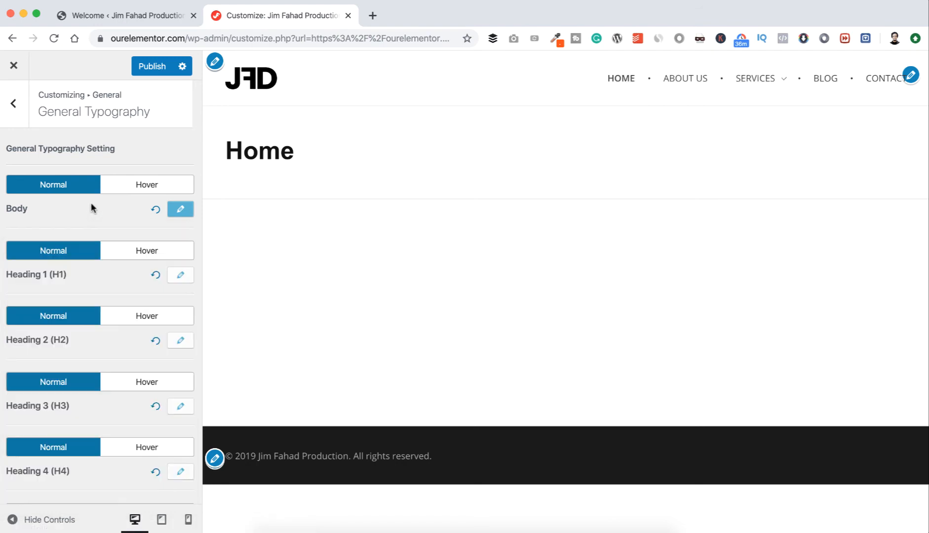
Set the font family of Heading 1 (H1) to Poppins.
{"action": "left_click", "coordinate": [180, 274]}
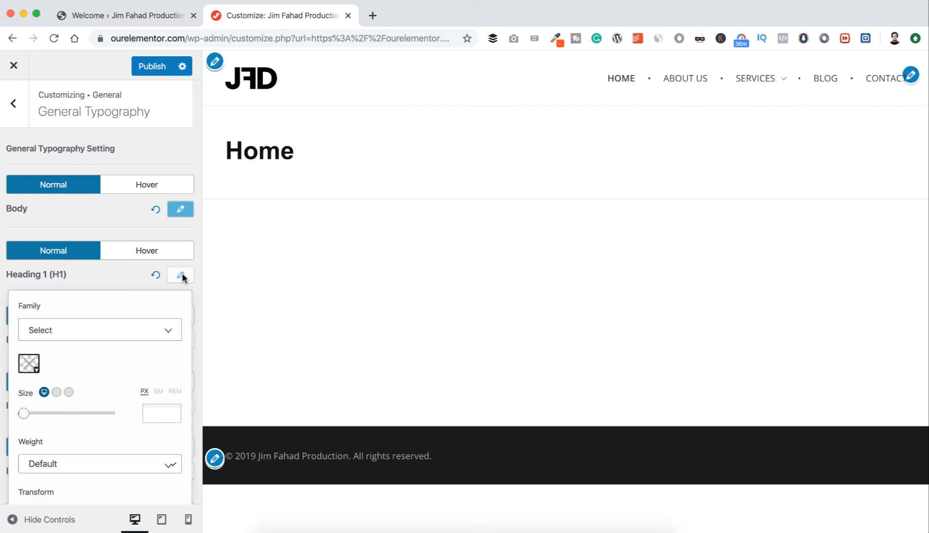
{"action": "left_click", "coordinate": [105, 330]}
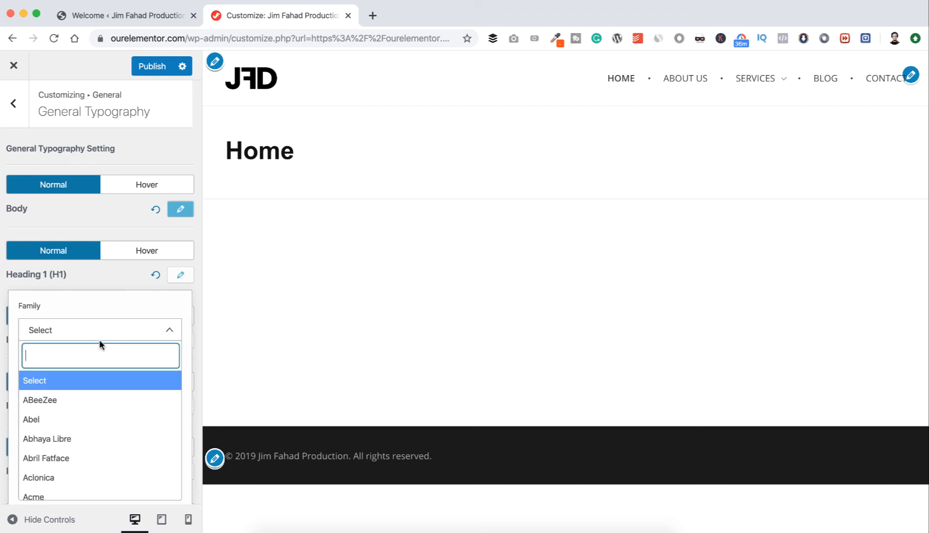
{"action": "type", "text": "p"}
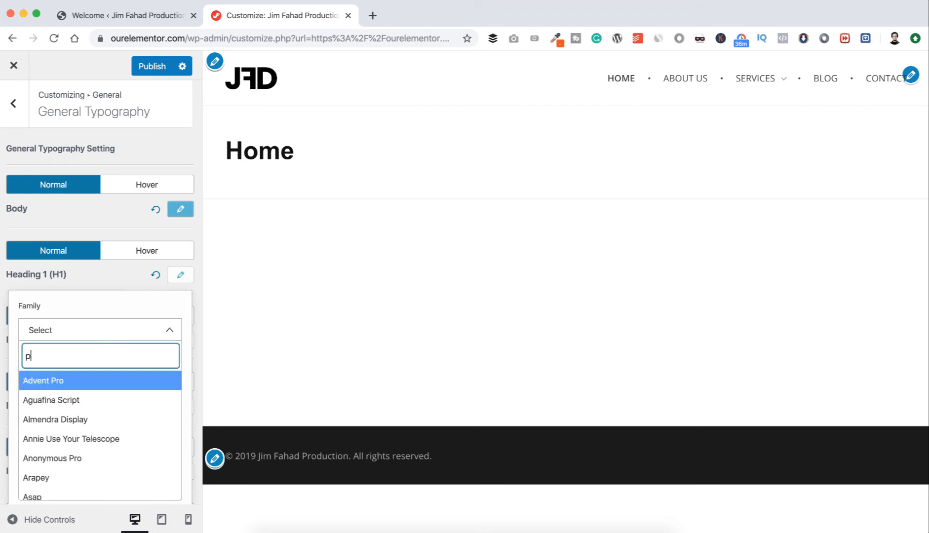
{"action": "type", "text": "opping"}
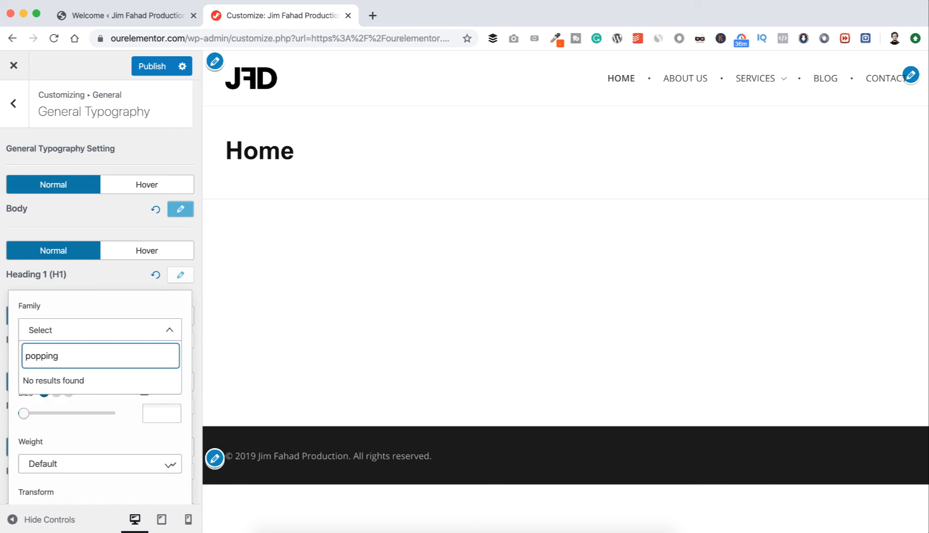
{"action": "key", "text": "BackSpace"}
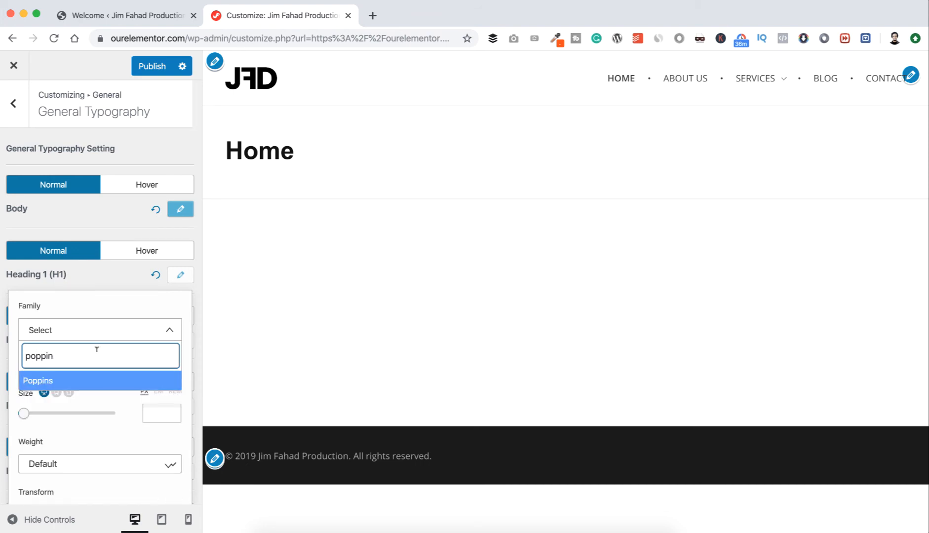
{"action": "left_click", "coordinate": [95, 384]}
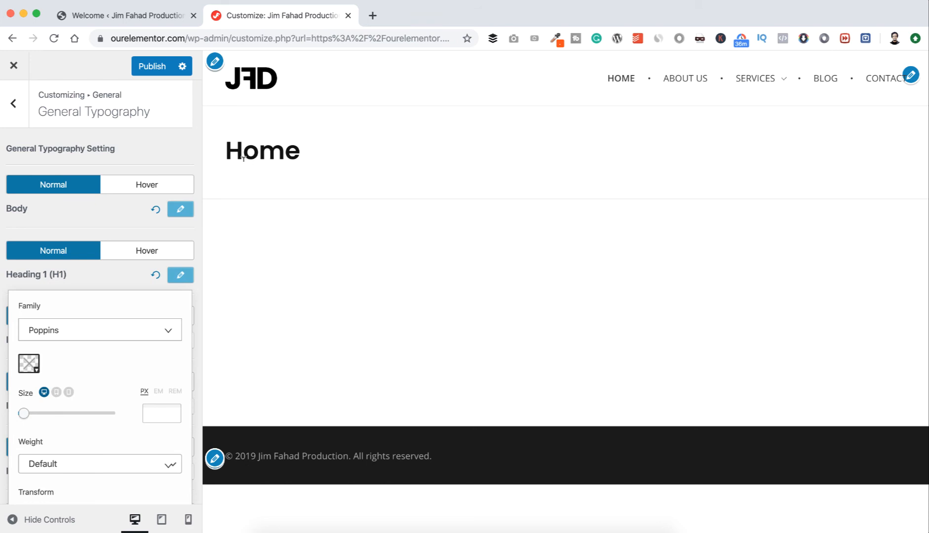
Set the font family of Heading 2 (H2) to Poppins.
{"action": "left_click", "coordinate": [104, 273]}
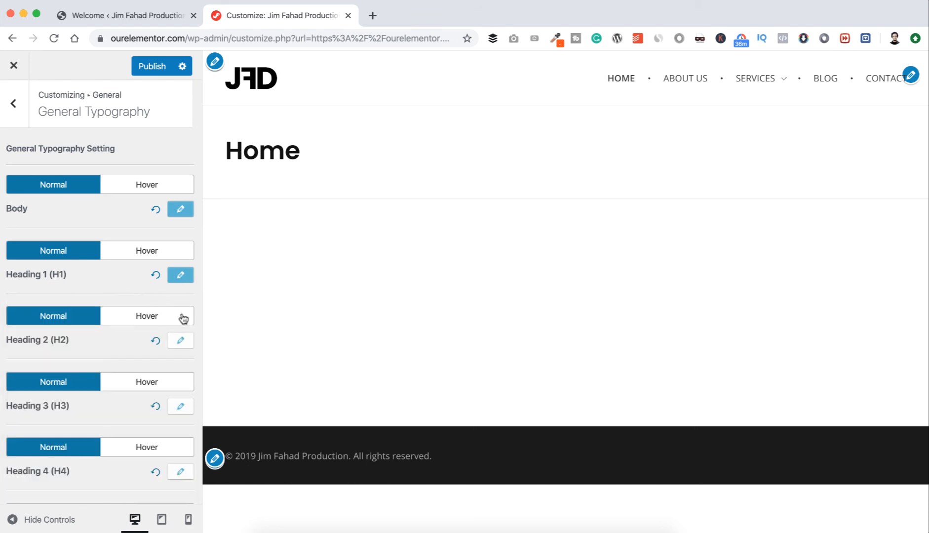
{"action": "scroll", "coordinate": [180, 316], "scroll_direction": "down", "scroll_amount": 2}
{"action": "left_click", "coordinate": [181, 295]}
{"action": "left_click", "coordinate": [114, 346]}
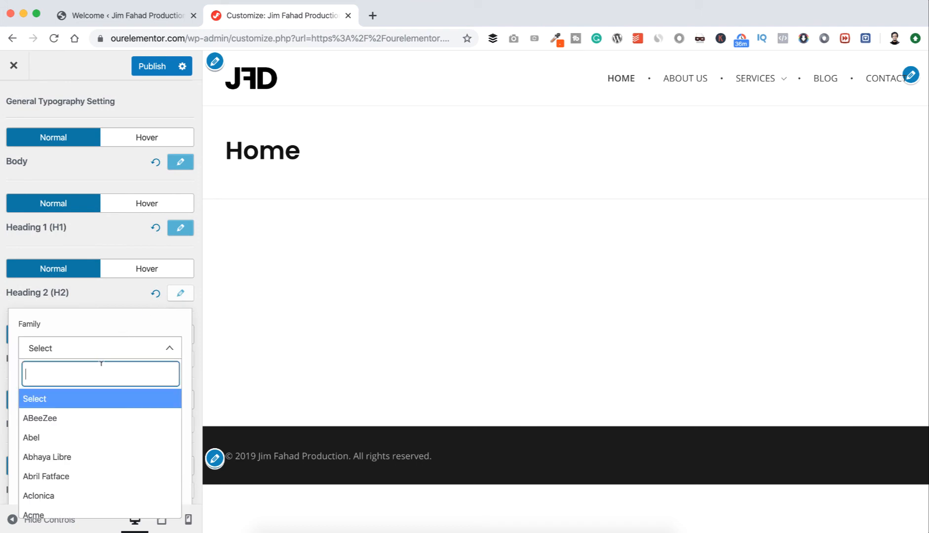
{"action": "type", "text": "popp"}
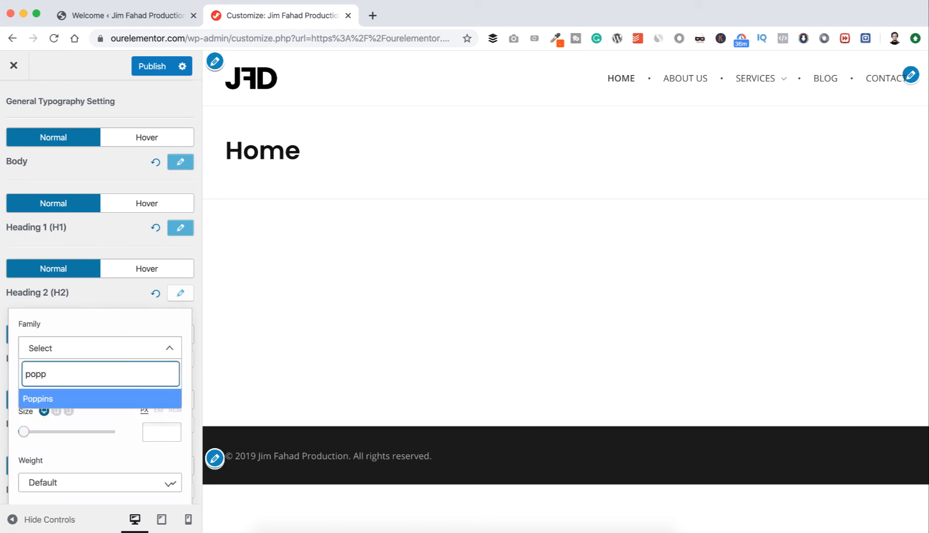
{"action": "left_click", "coordinate": [88, 405]}
Set the font family of Headings 3, 4 and 5 to Poppins and publish the typography changes.
{"action": "scroll", "coordinate": [175, 326], "scroll_direction": "down", "scroll_amount": 1}
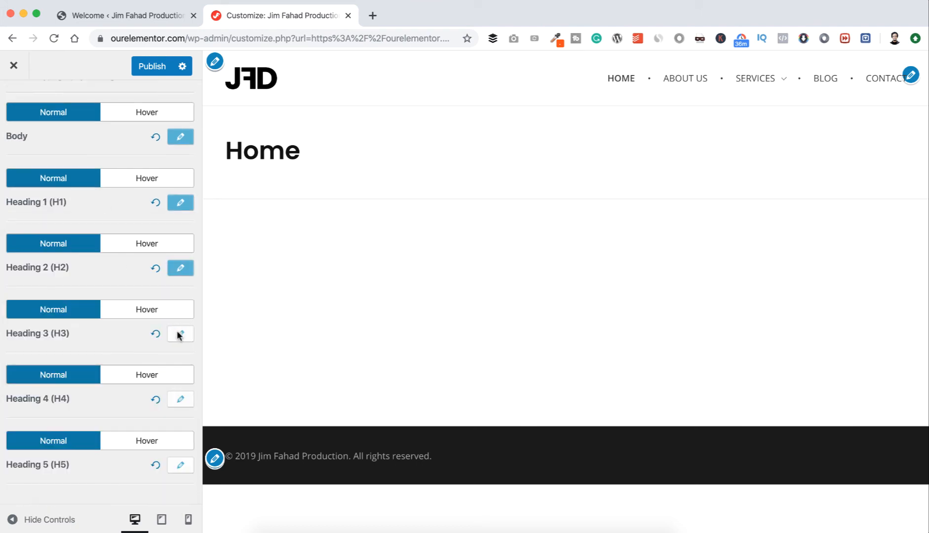
{"action": "left_click", "coordinate": [179, 333]}
{"action": "left_click", "coordinate": [114, 388]}
{"action": "type", "text": "poppins"}
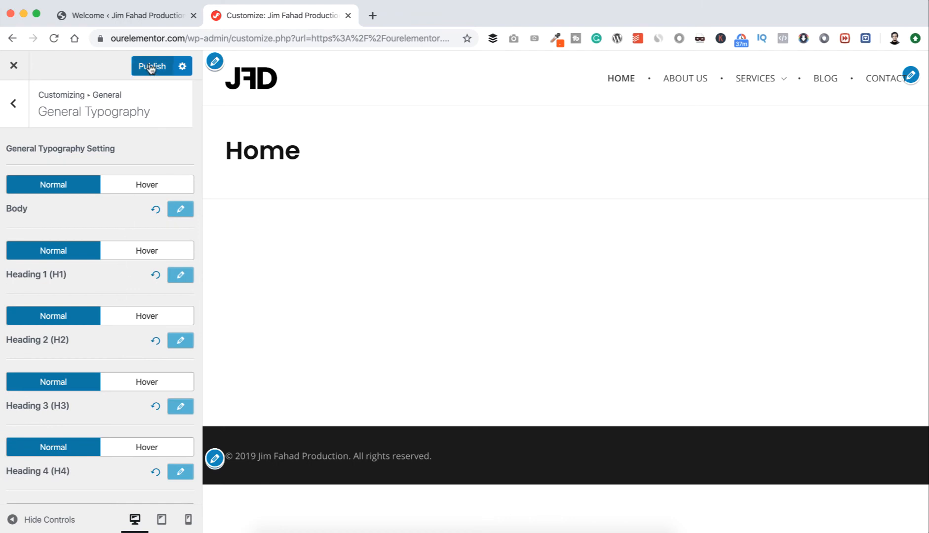
{"action": "left_click", "coordinate": [150, 67]}
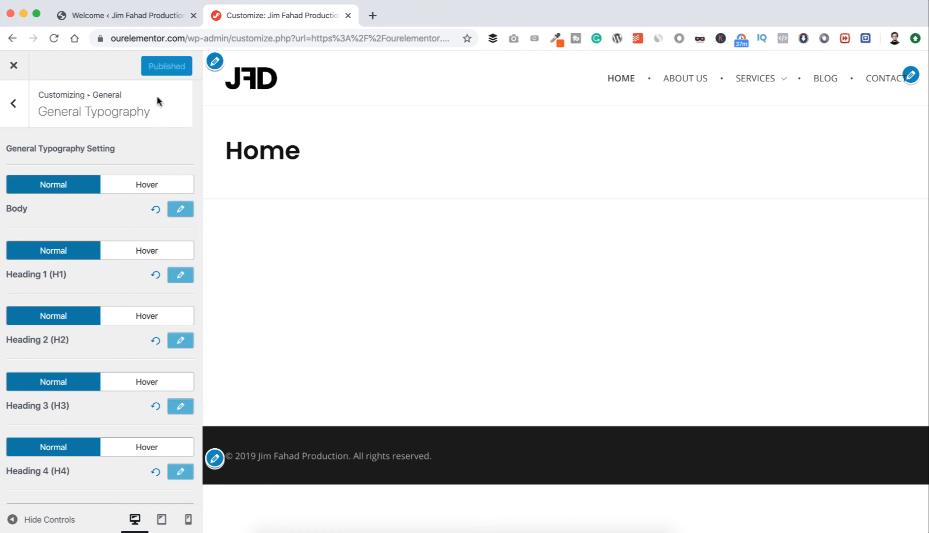
Paste the Facebook page URL into the Facebook setting of Website Socials under General.
{"action": "left_click", "coordinate": [15, 106]}
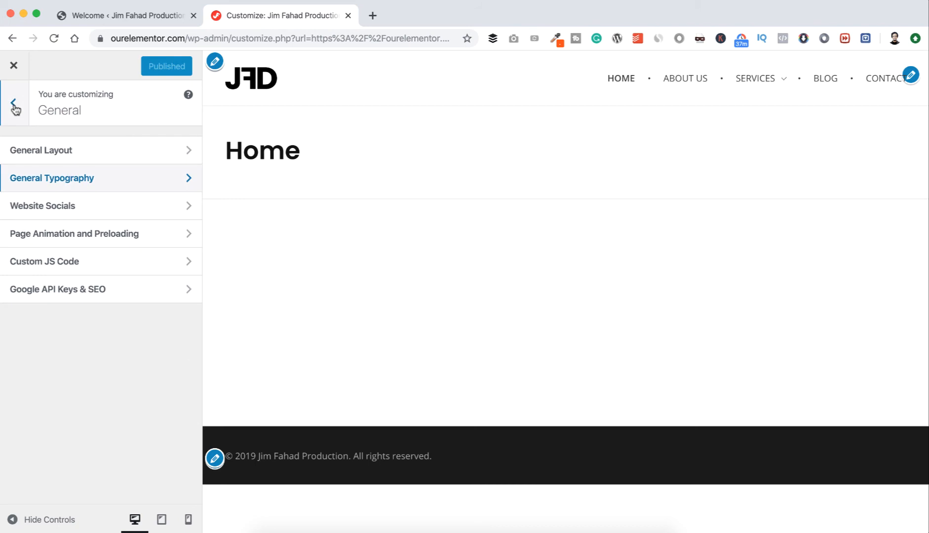
{"action": "left_click", "coordinate": [116, 212]}
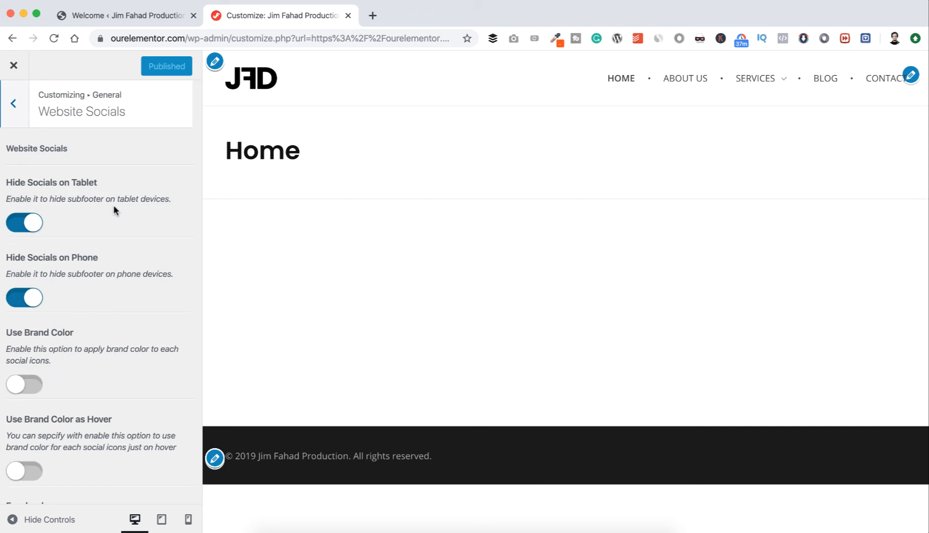
{"action": "scroll", "coordinate": [114, 208], "scroll_direction": "down", "scroll_amount": 3}
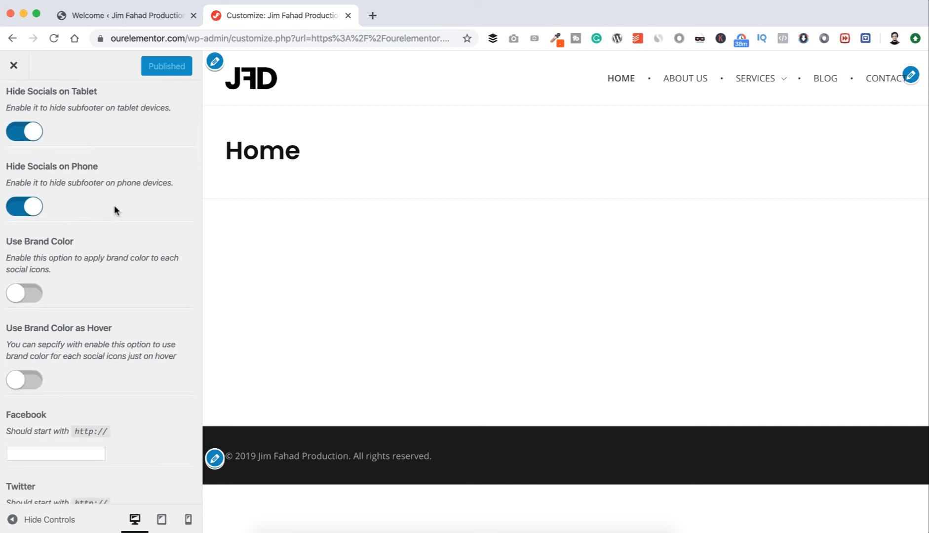
{"action": "scroll", "coordinate": [114, 206], "scroll_direction": "down", "scroll_amount": 4}
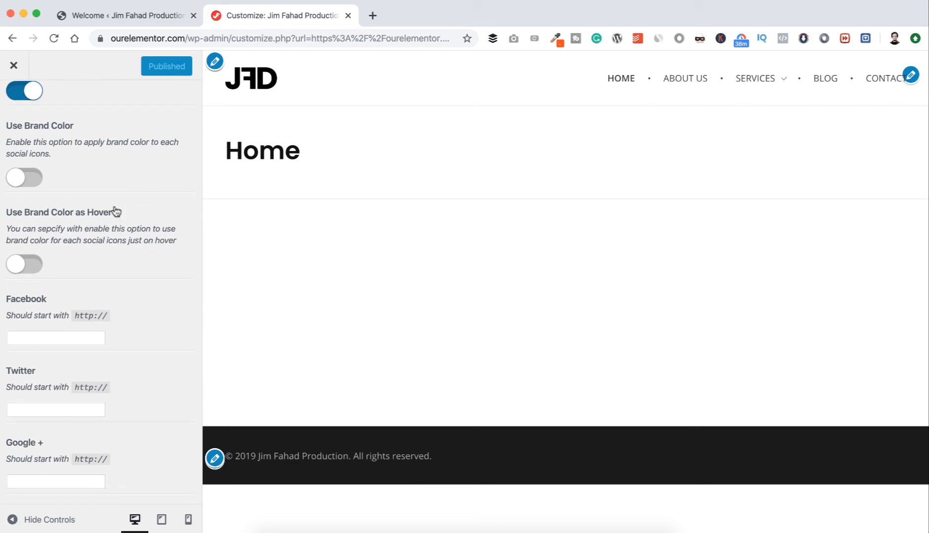
{"action": "scroll", "coordinate": [115, 211], "scroll_direction": "down", "scroll_amount": 3}
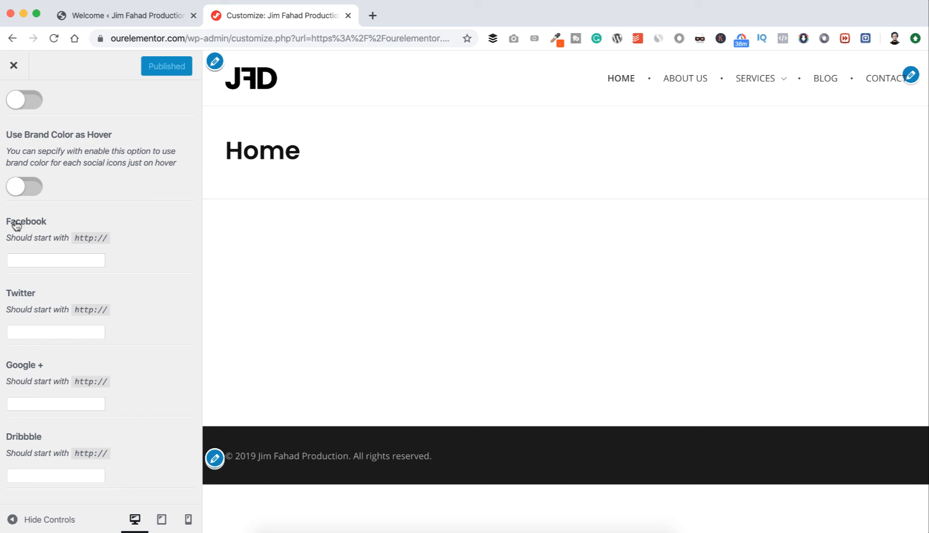
{"action": "left_click", "coordinate": [43, 258]}
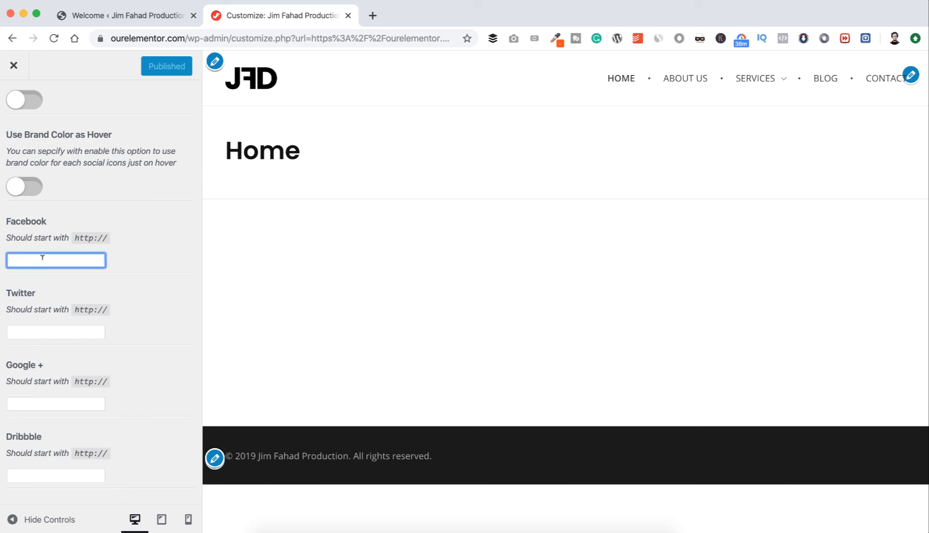
{"action": "key", "text": "super+v"}
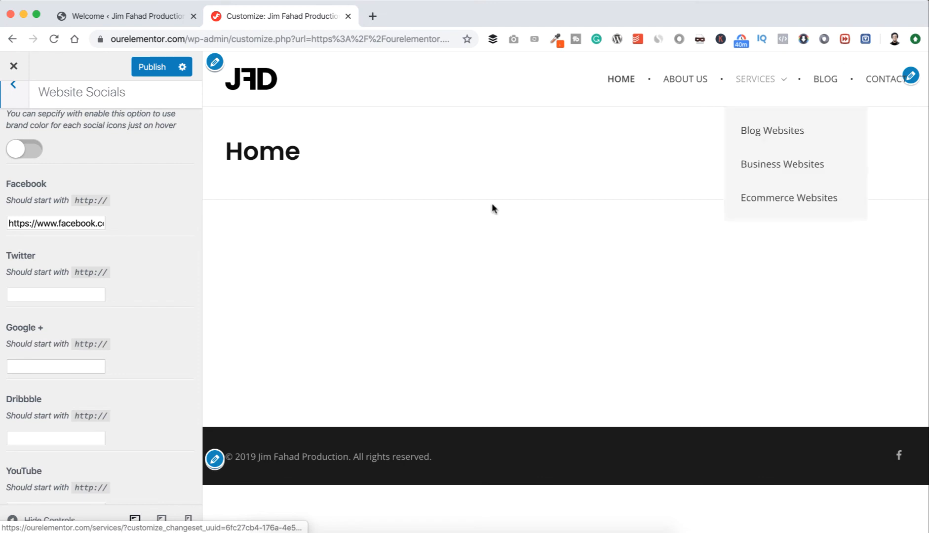
Enable the display of the top header bar in the Header settings.
{"action": "left_click", "coordinate": [12, 86]}
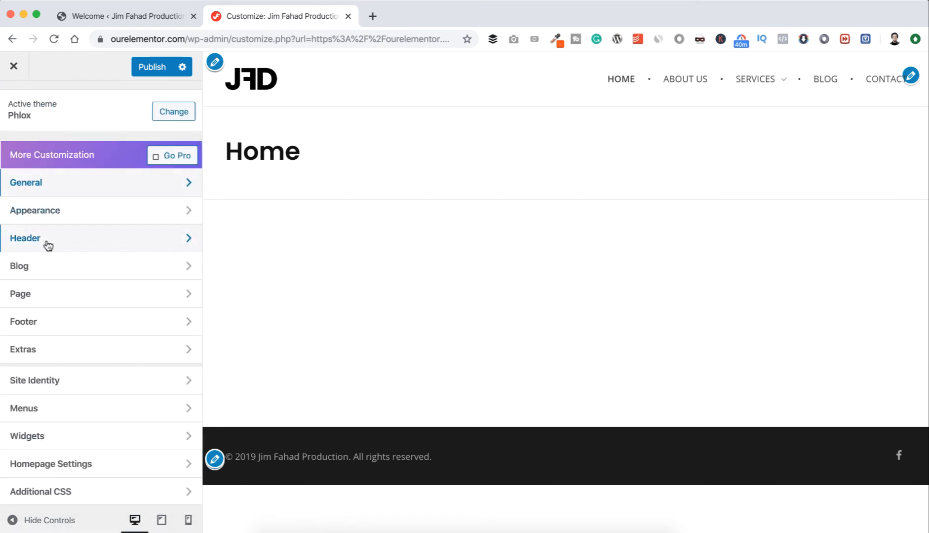
{"action": "left_click", "coordinate": [78, 243]}
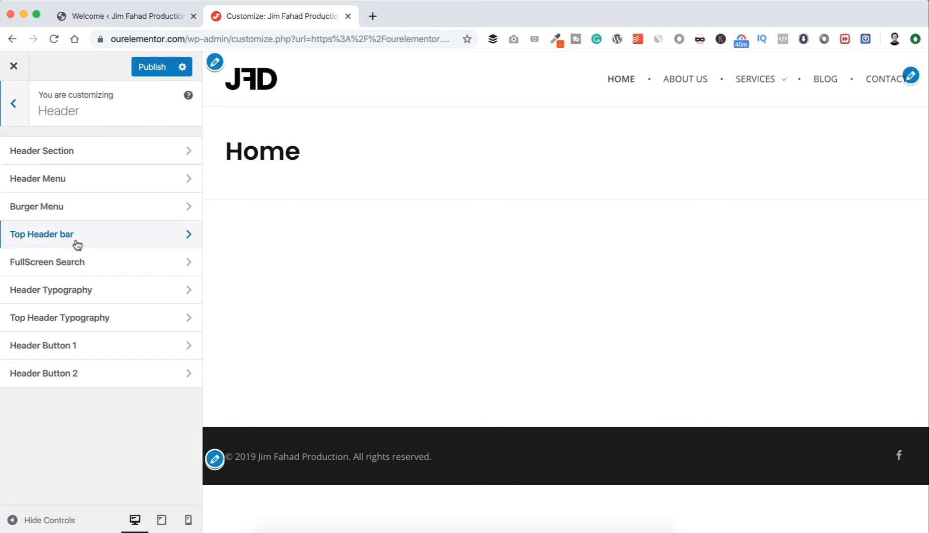
{"action": "left_click", "coordinate": [119, 239]}
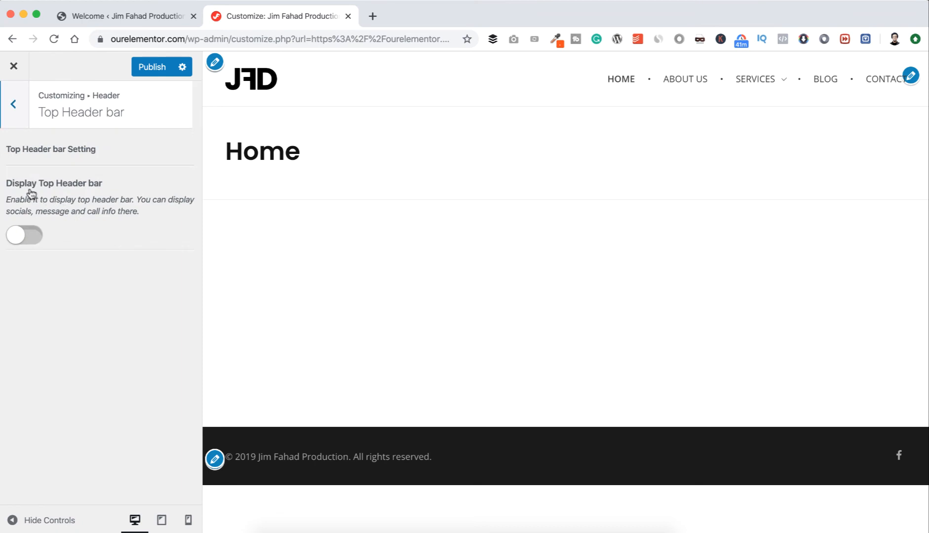
{"action": "left_click", "coordinate": [33, 236]}
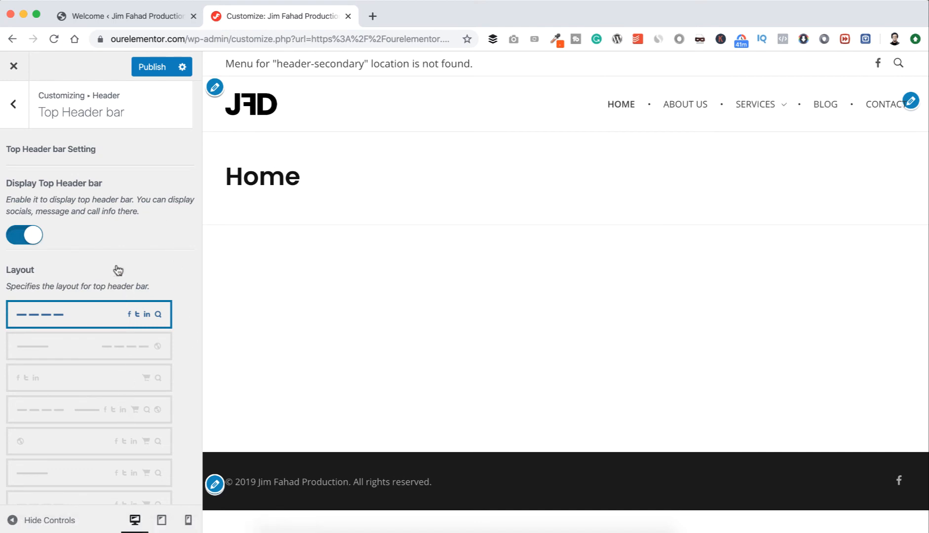
Return to the Website Socials settings under General and paste the Twitter profile URL into the Twitter field.
{"action": "left_click", "coordinate": [17, 109]}
{"action": "left_click", "coordinate": [17, 108]}
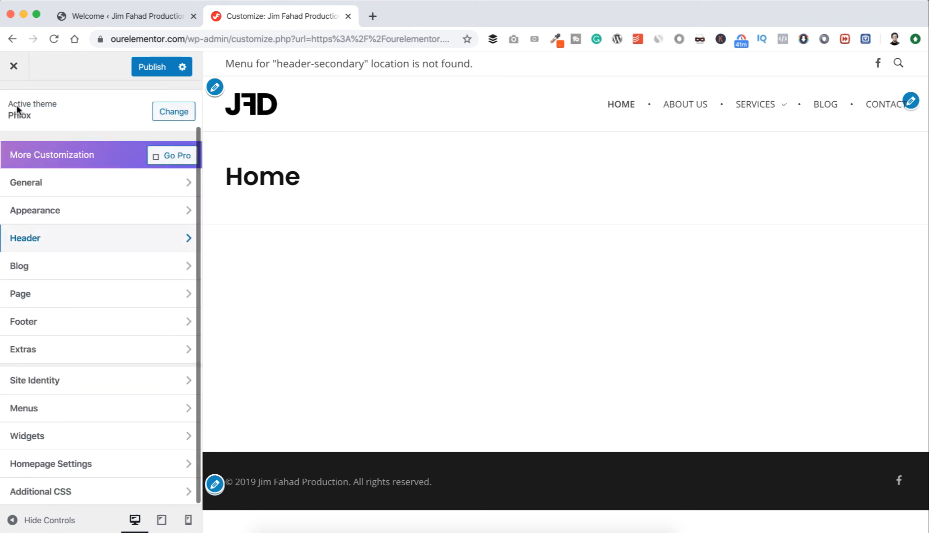
{"action": "left_click", "coordinate": [40, 182]}
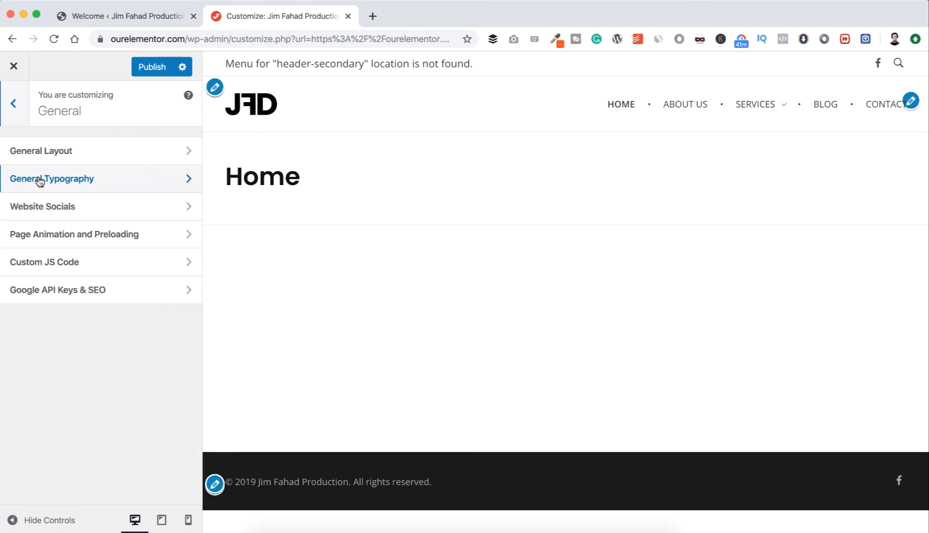
{"action": "left_click", "coordinate": [88, 212]}
{"action": "scroll", "coordinate": [78, 254], "scroll_direction": "down", "scroll_amount": 7}
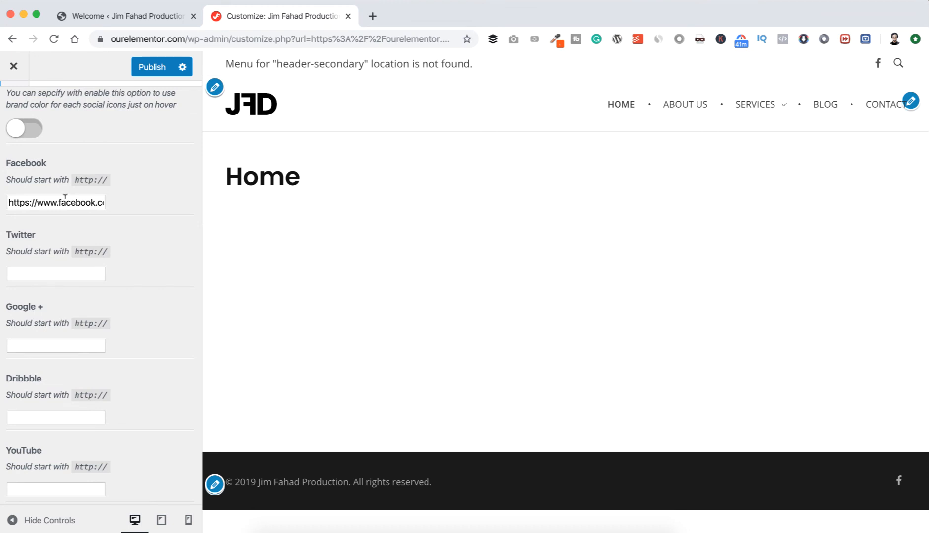
{"action": "left_click", "coordinate": [50, 273]}
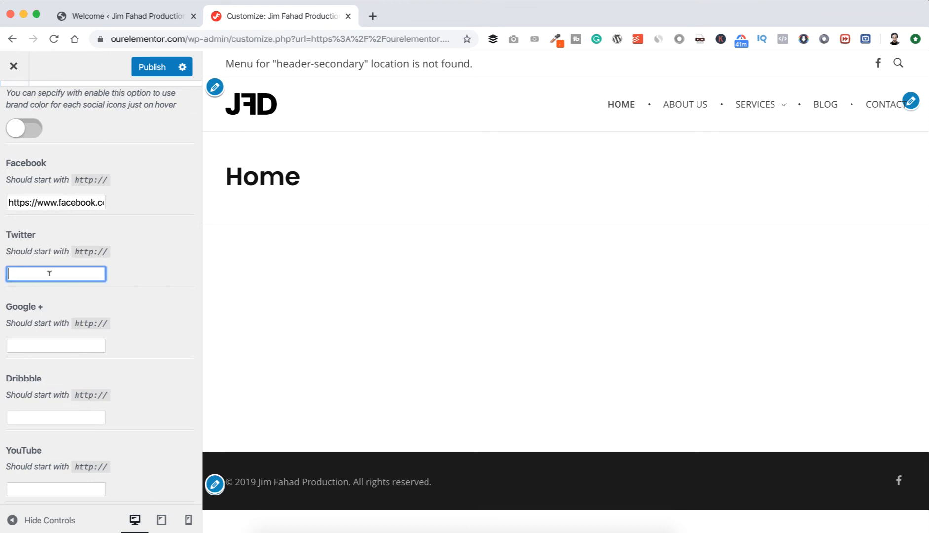
{"action": "type", "text": "https://twitter.com/Jim_Fahad"}
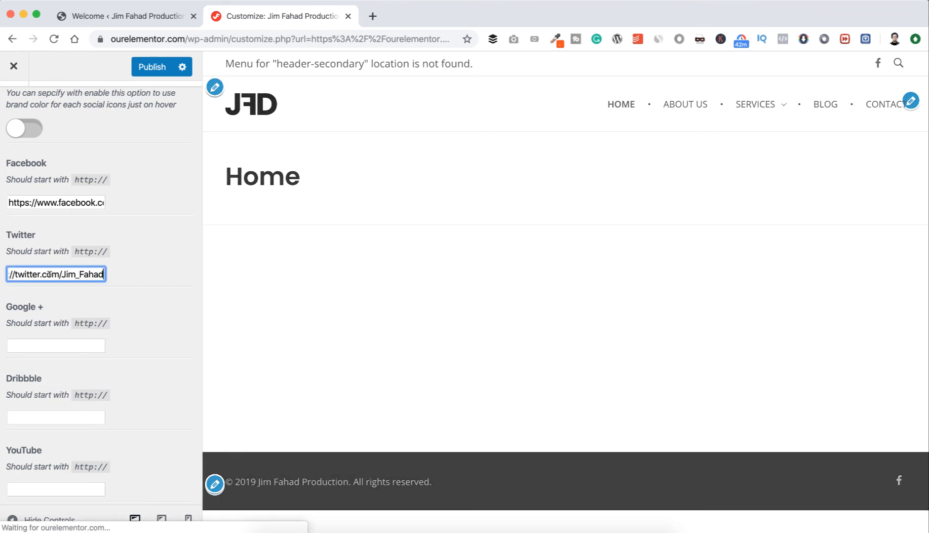
Paste the YouTube channel URL and the LinkedIn profile URL into their Website Socials fields.
{"action": "scroll", "coordinate": [122, 279], "scroll_direction": "down", "scroll_amount": 3}
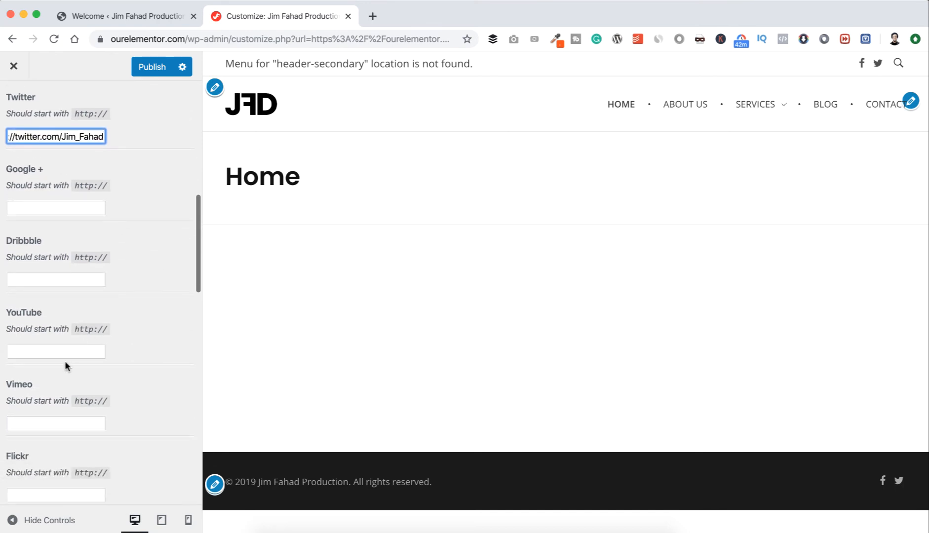
{"action": "left_click", "coordinate": [47, 350]}
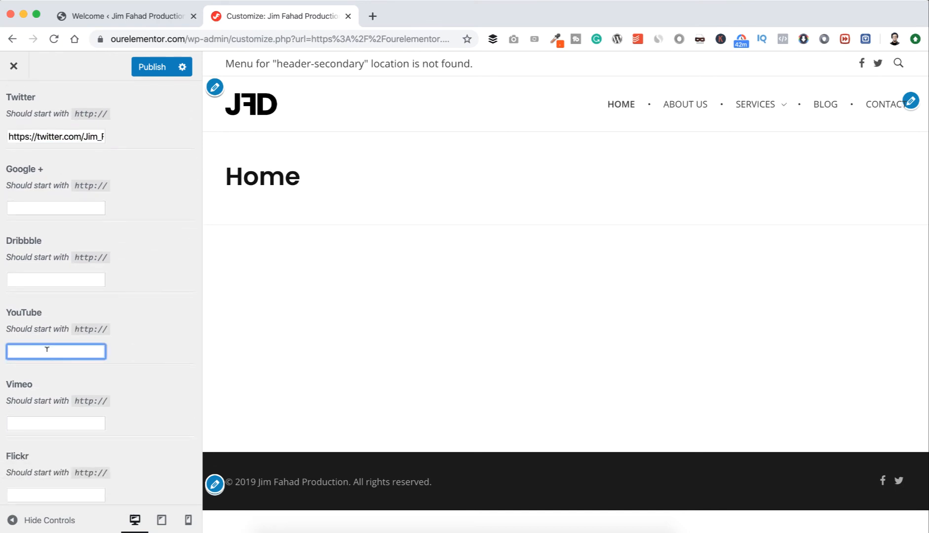
{"action": "key", "text": "super+v"}
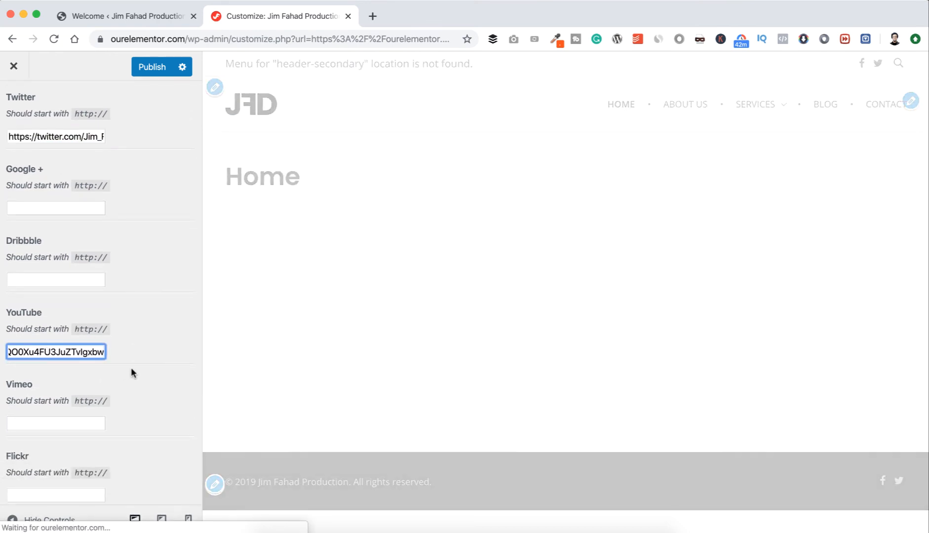
{"action": "scroll", "coordinate": [131, 368], "scroll_direction": "down", "scroll_amount": 3}
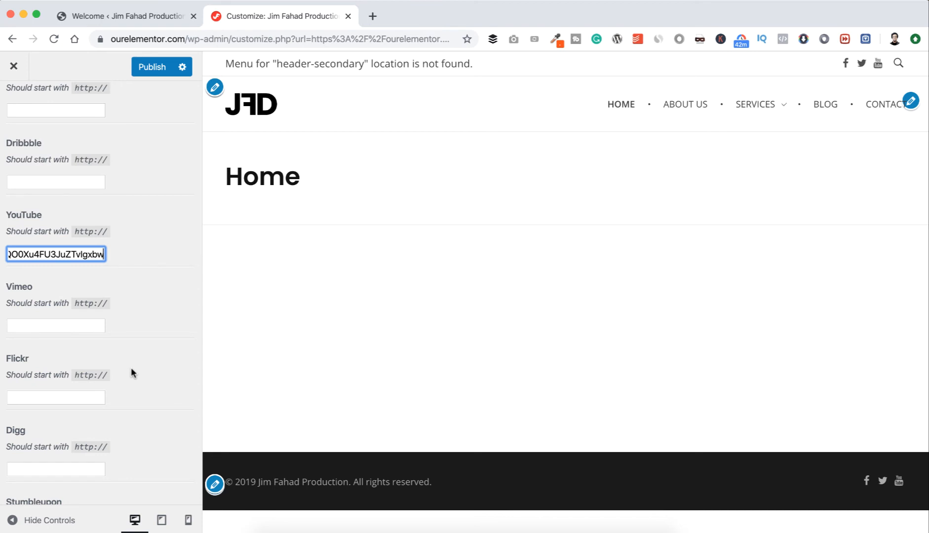
{"action": "scroll", "coordinate": [131, 371], "scroll_direction": "down", "scroll_amount": 10}
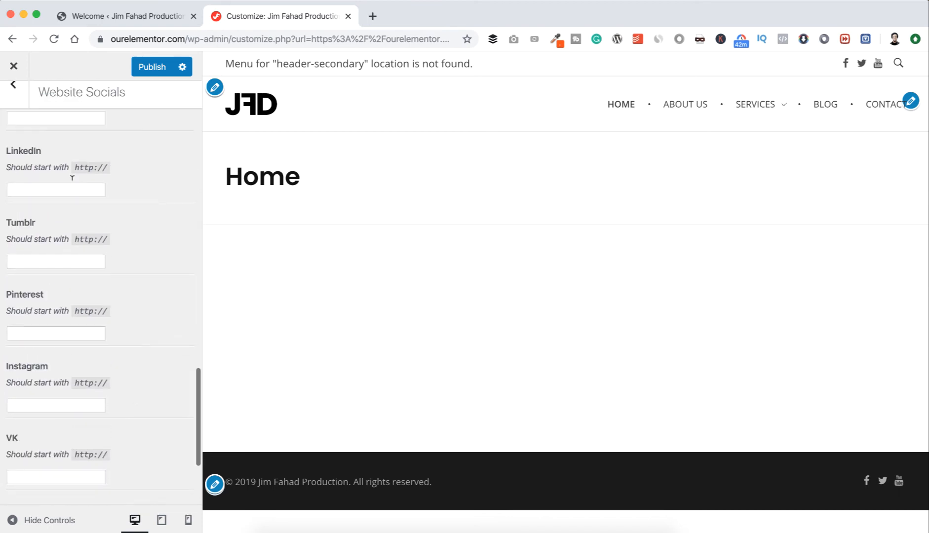
{"action": "left_click", "coordinate": [47, 188]}
{"action": "key", "text": "super+v"}
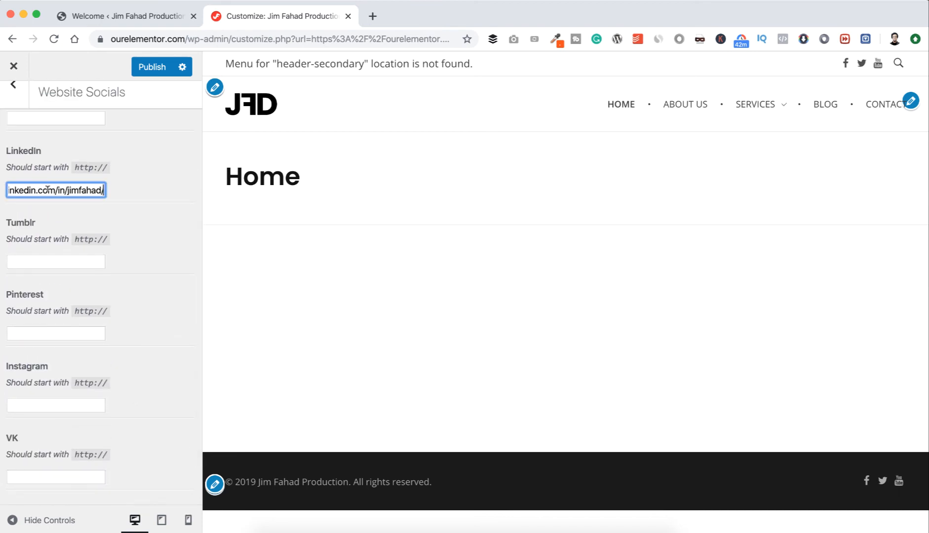
Paste the Instagram profile URL into the Instagram field of Website Socials and publish the changes.
{"action": "left_click", "coordinate": [99, 210]}
{"action": "scroll", "coordinate": [107, 223], "scroll_direction": "down", "scroll_amount": 1}
{"action": "scroll", "coordinate": [109, 226], "scroll_direction": "down", "scroll_amount": 1}
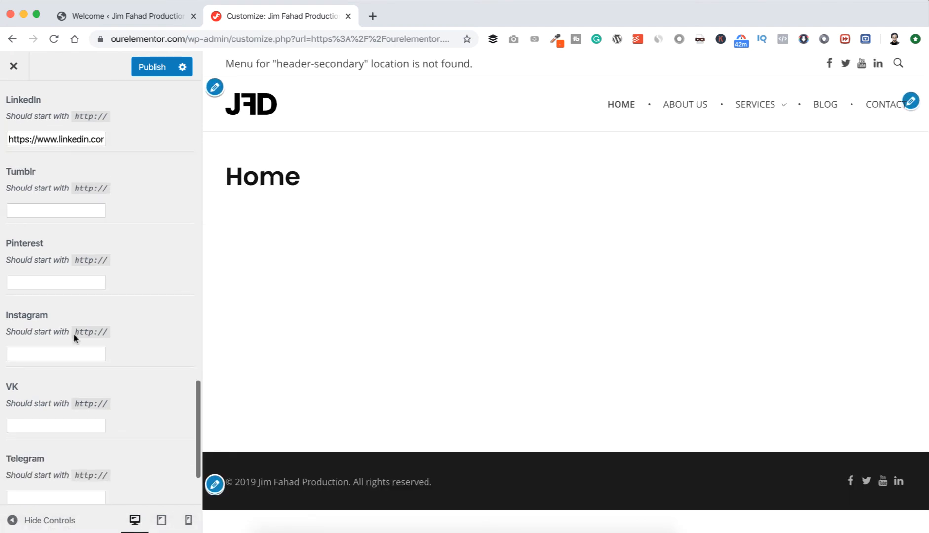
{"action": "left_click", "coordinate": [66, 352]}
{"action": "key", "text": "super+v"}
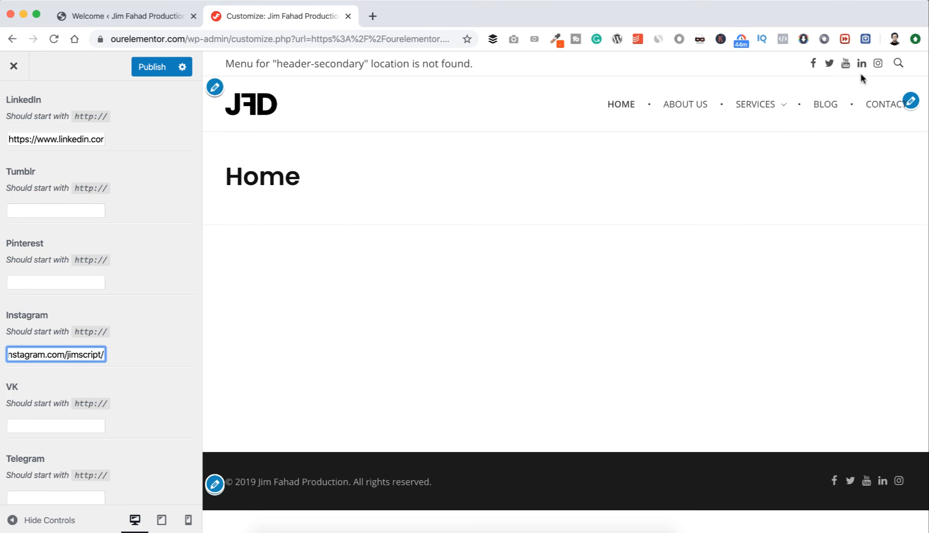
{"action": "left_click", "coordinate": [149, 69]}
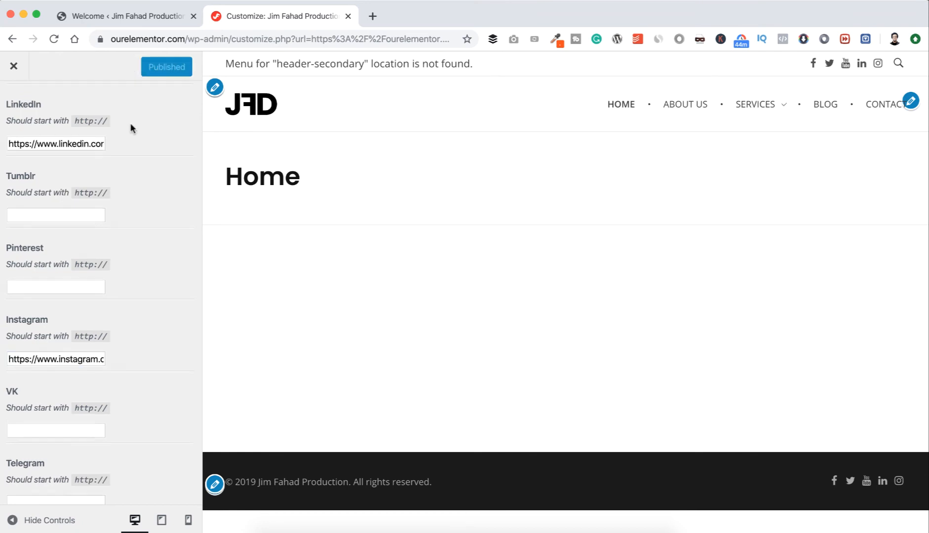
Enable page animation in the Page Animation and Preloading settings under General and look over the animation types.
{"action": "scroll", "coordinate": [131, 124], "scroll_direction": "up", "scroll_amount": 10}
{"action": "left_click", "coordinate": [15, 106]}
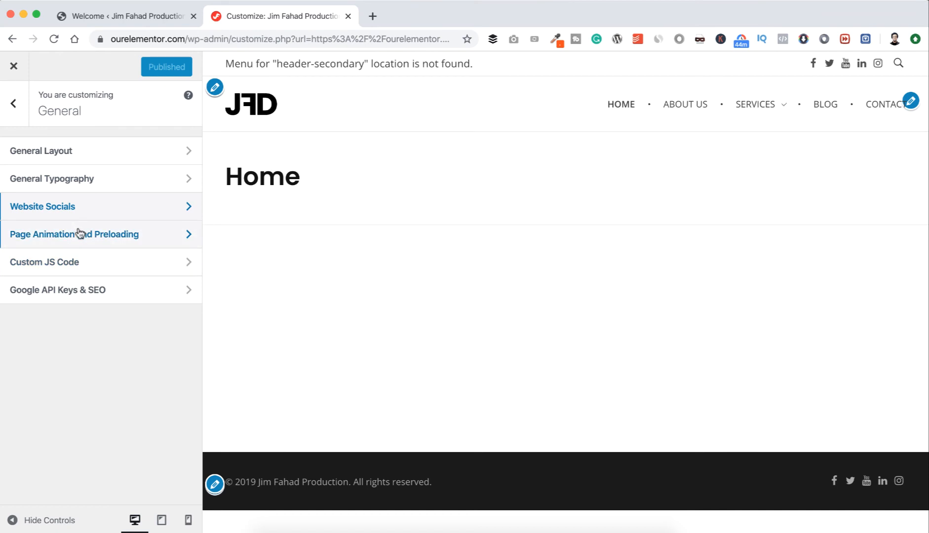
{"action": "left_click", "coordinate": [113, 238]}
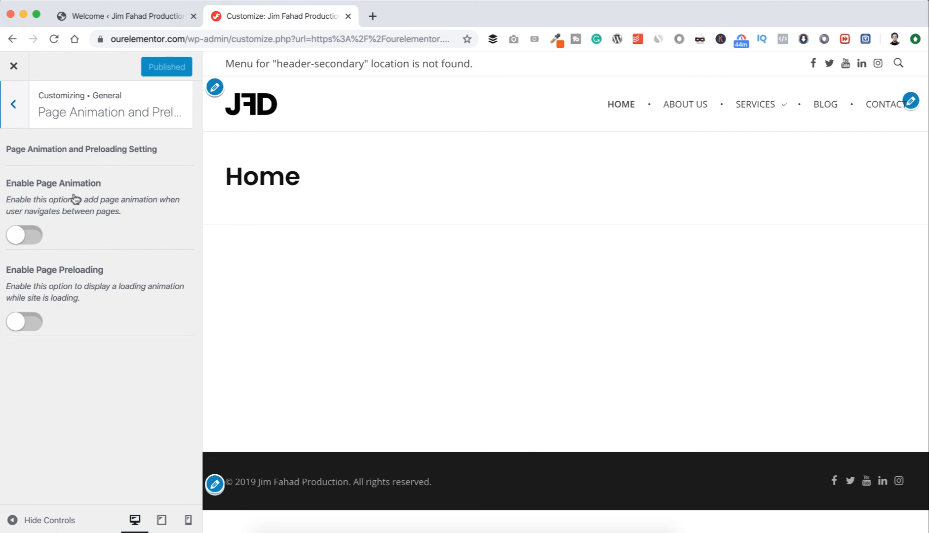
{"action": "left_click", "coordinate": [36, 238]}
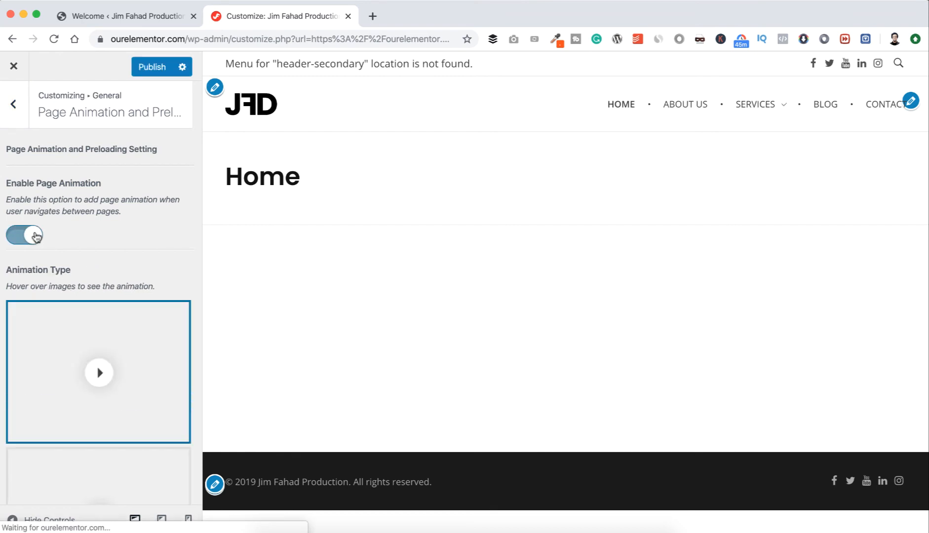
{"action": "scroll", "coordinate": [120, 239], "scroll_direction": "down", "scroll_amount": 5}
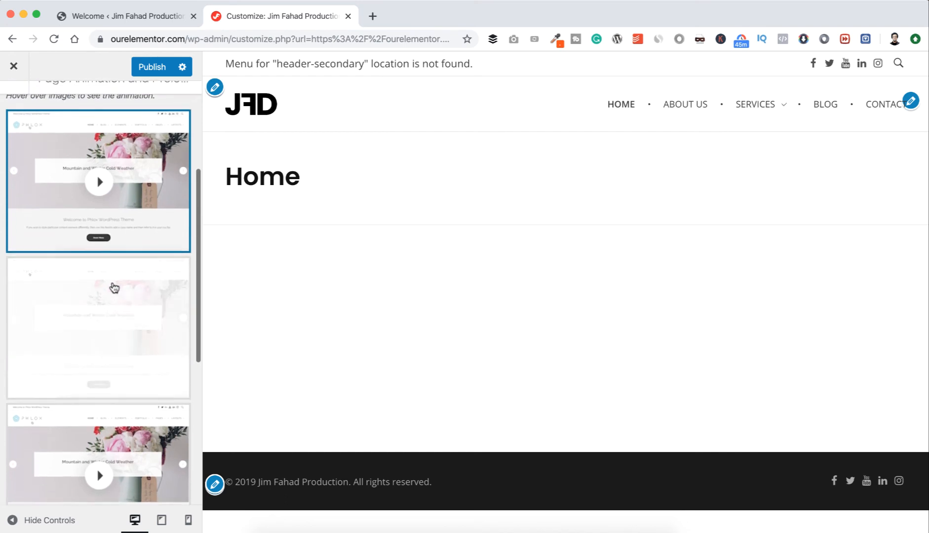
Look through the page animation types and select the second one.
{"action": "scroll", "coordinate": [115, 276], "scroll_direction": "up", "scroll_amount": 3}
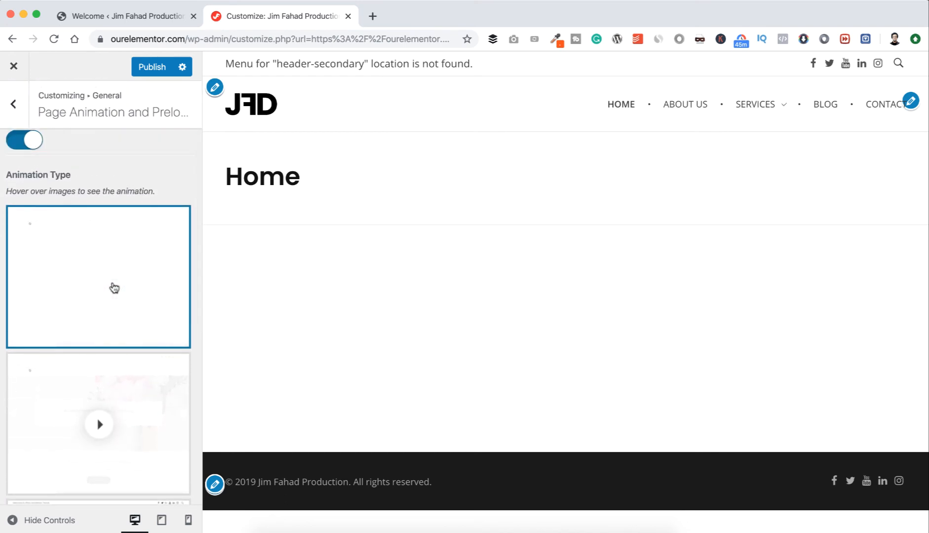
{"action": "scroll", "coordinate": [114, 287], "scroll_direction": "down", "scroll_amount": 1}
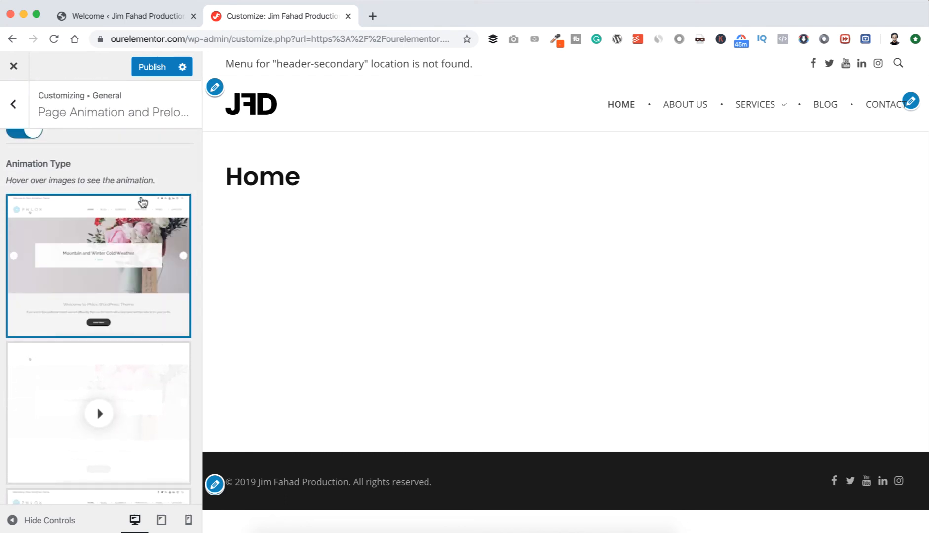
{"action": "scroll", "coordinate": [109, 426], "scroll_direction": "down", "scroll_amount": 5}
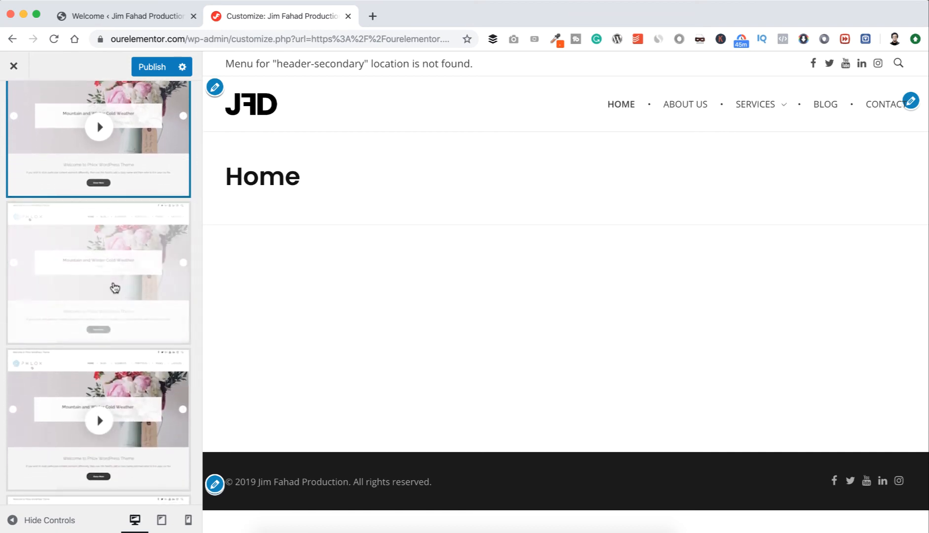
{"action": "left_click", "coordinate": [114, 287]}
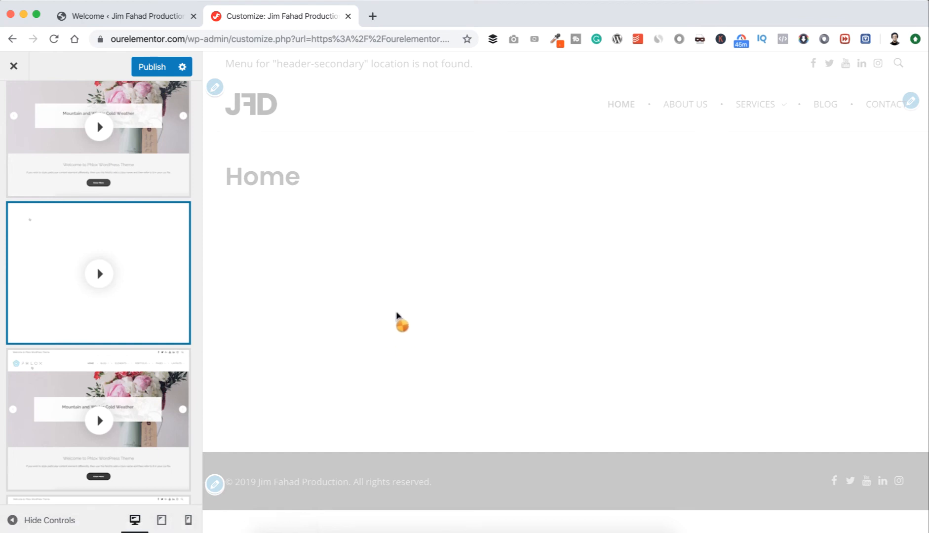
{"action": "scroll", "coordinate": [106, 259], "scroll_direction": "up", "scroll_amount": 4}
{"action": "scroll", "coordinate": [109, 260], "scroll_direction": "up", "scroll_amount": 3}
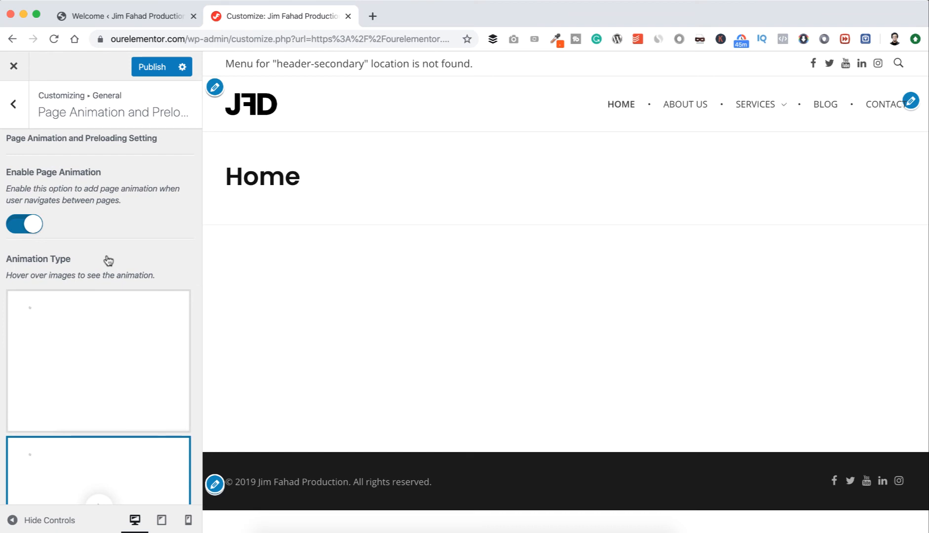
Disable page animation and enable page preloading.
{"action": "left_click", "coordinate": [27, 224]}
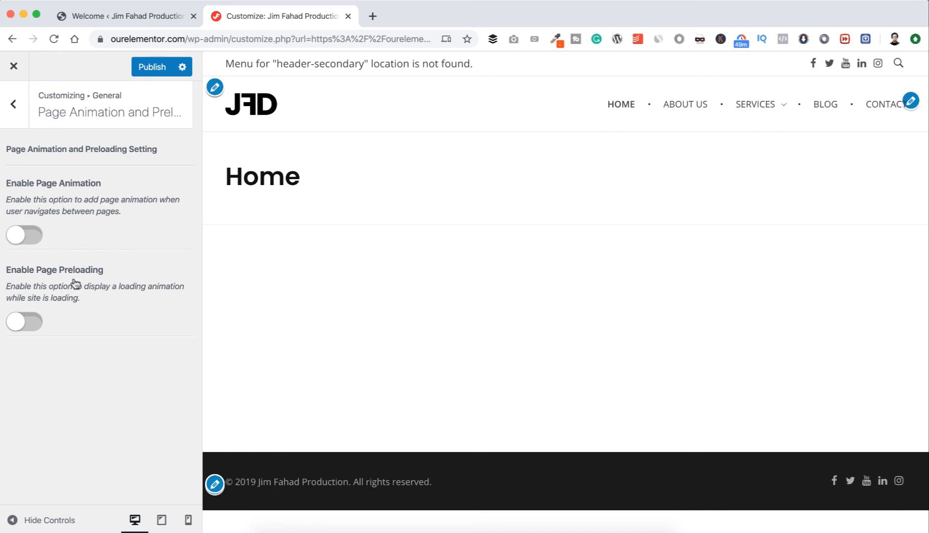
{"action": "left_click", "coordinate": [35, 325]}
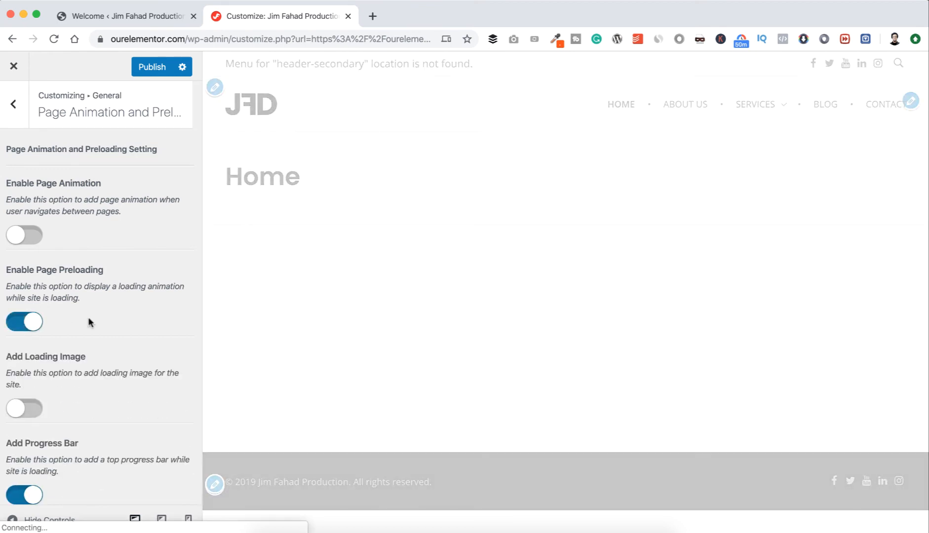
Enable the loading image option and set logo.png from the media library as the loading image.
{"action": "scroll", "coordinate": [90, 321], "scroll_direction": "down", "scroll_amount": 5}
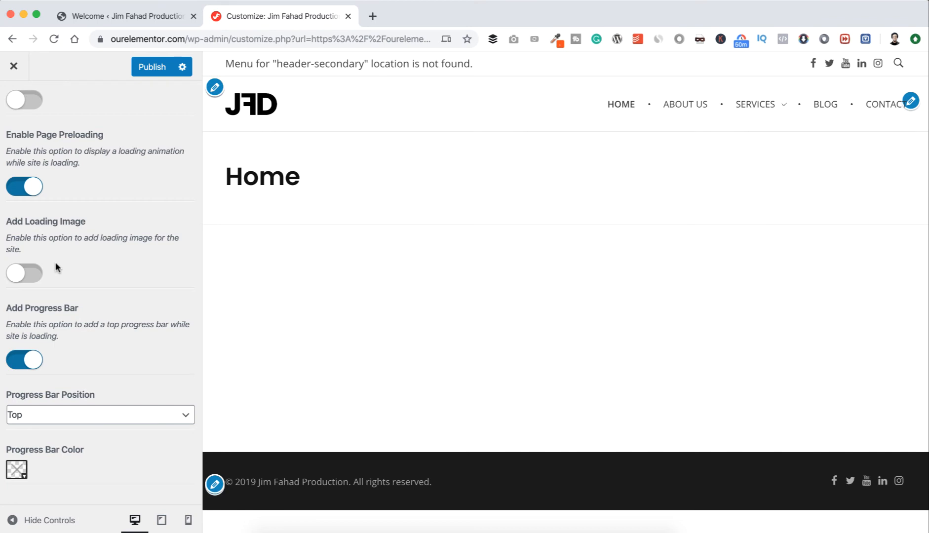
{"action": "left_click", "coordinate": [30, 275]}
{"action": "scroll", "coordinate": [48, 316], "scroll_direction": "down", "scroll_amount": 2}
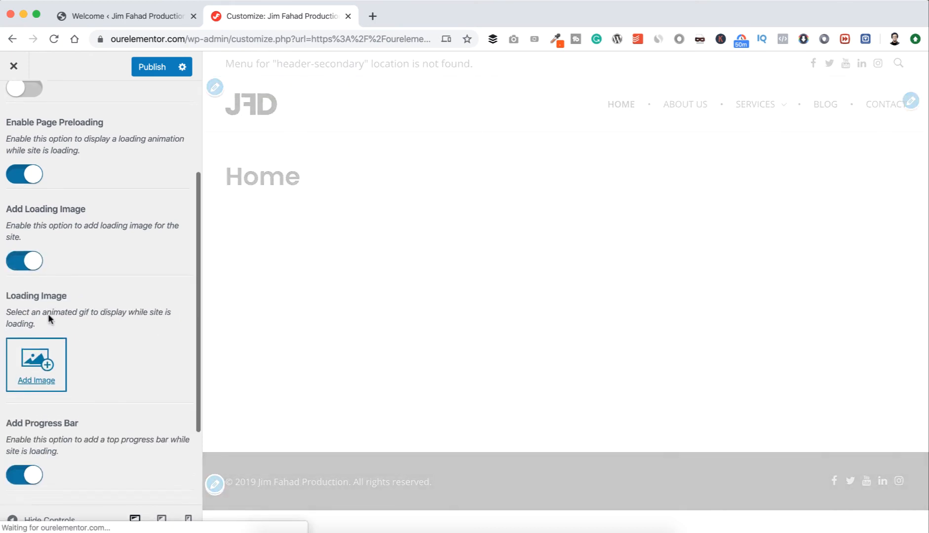
{"action": "scroll", "coordinate": [49, 320], "scroll_direction": "down", "scroll_amount": 1}
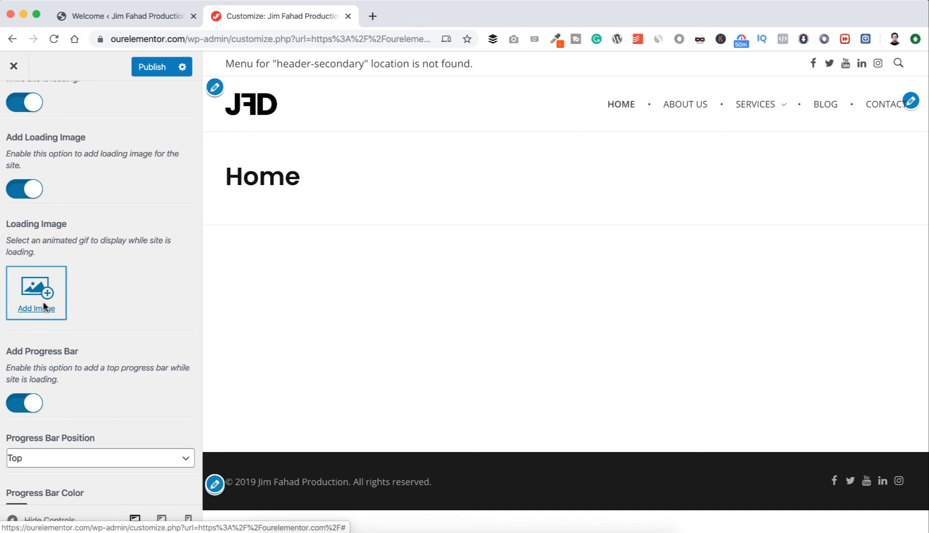
{"action": "left_click", "coordinate": [43, 307]}
{"action": "left_click", "coordinate": [184, 240]}
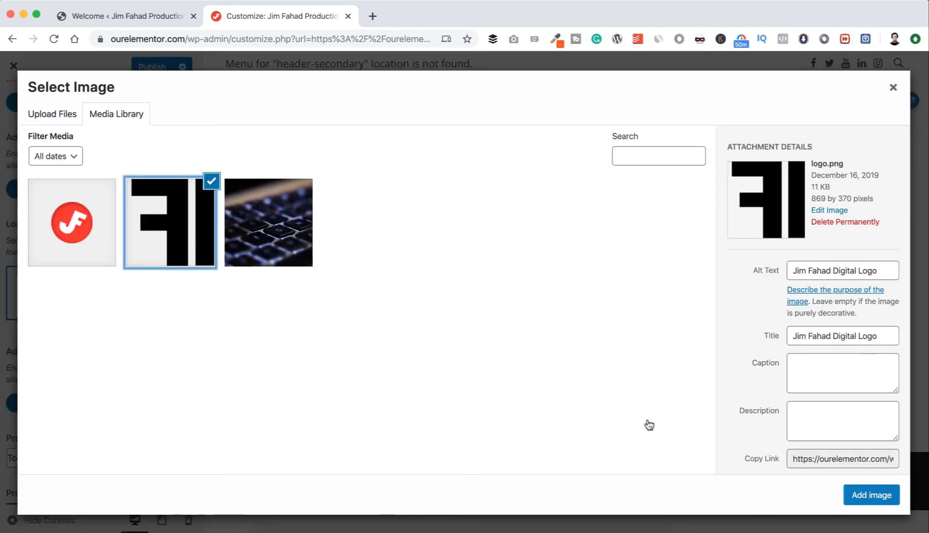
{"action": "left_click", "coordinate": [862, 496]}
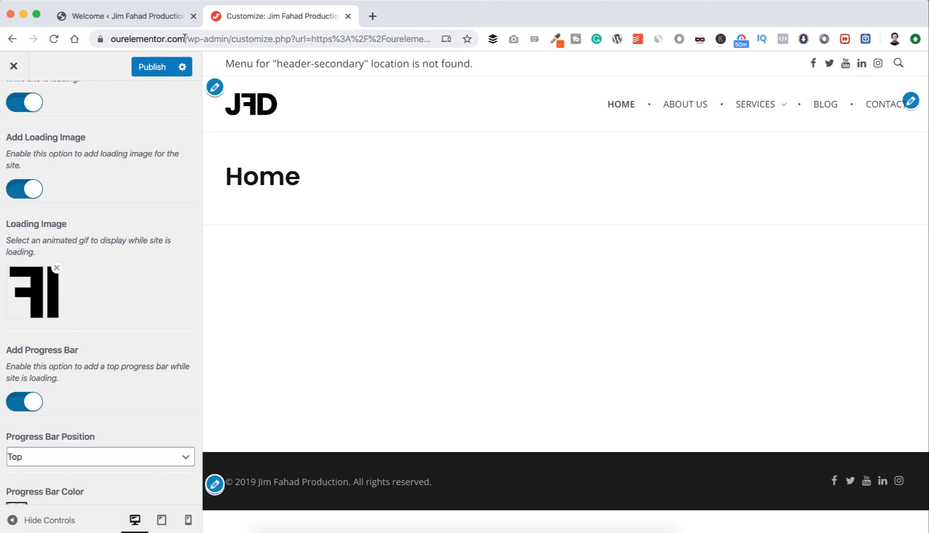
Load ourelementor.com in a new browser tab to check the preloading on the live site, and close that tab.
{"action": "left_click_drag", "start_coordinate": [185, 37], "coordinate": [91, 43]}
{"action": "key", "text": "super+c"}
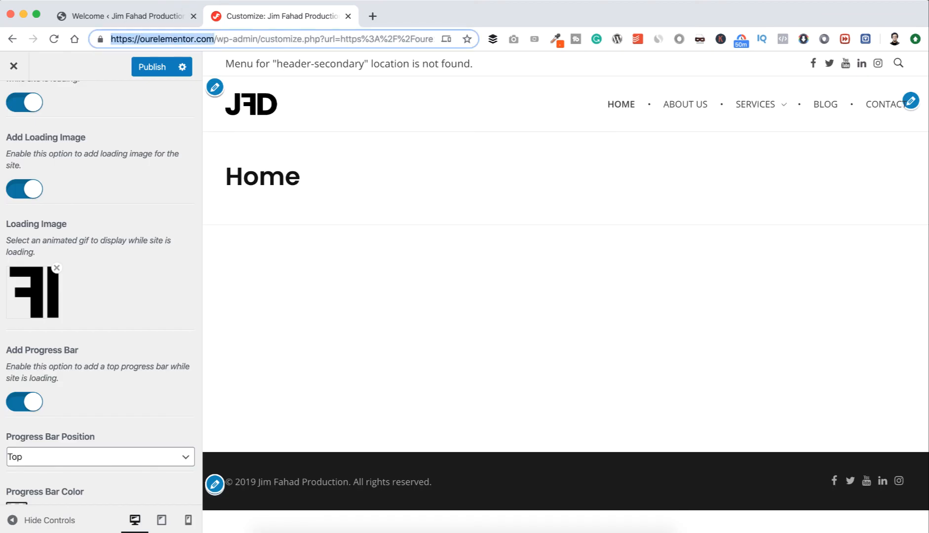
{"action": "left_click", "coordinate": [373, 16]}
{"action": "key", "text": "super+v"}
{"action": "key", "text": "Return"}
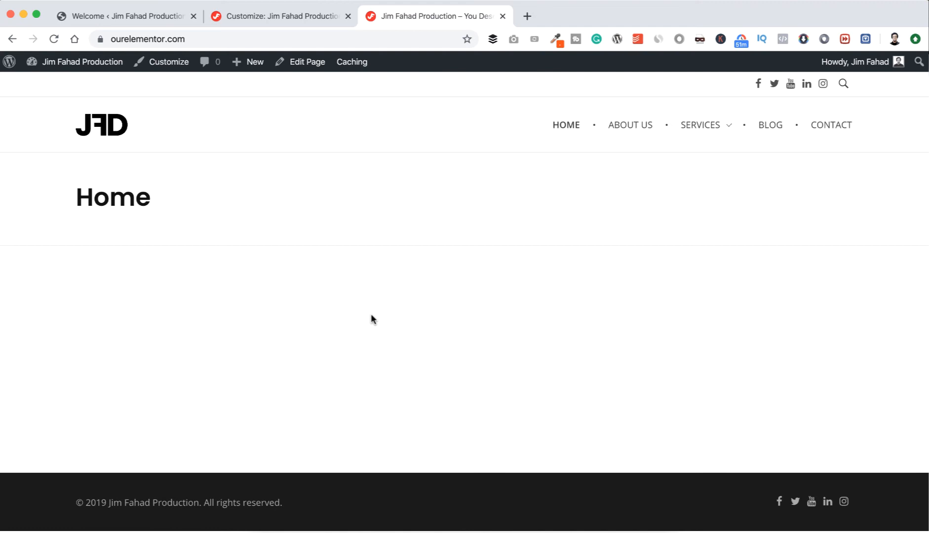
{"action": "key", "text": "super+w"}
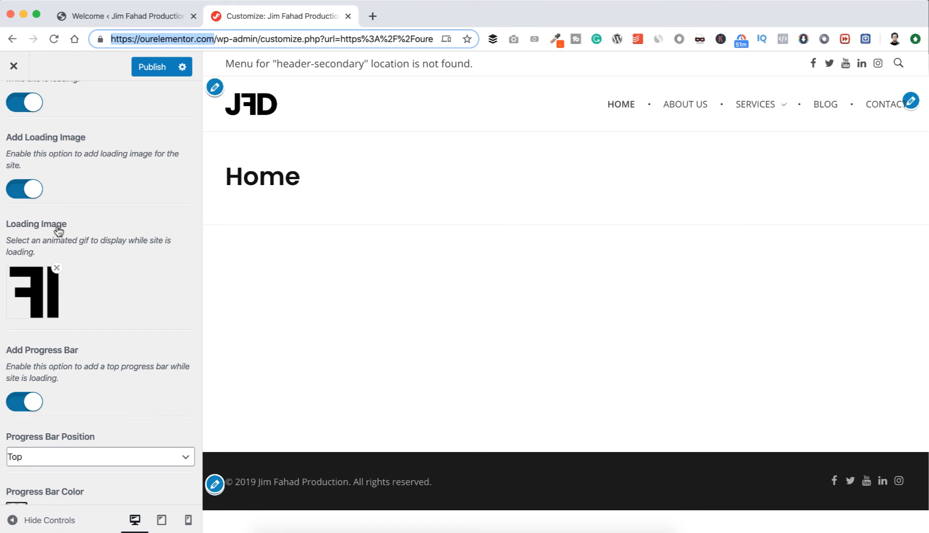
Turn off the Add Loading Image option and keep the progress bar position at Top.
{"action": "left_click", "coordinate": [19, 194]}
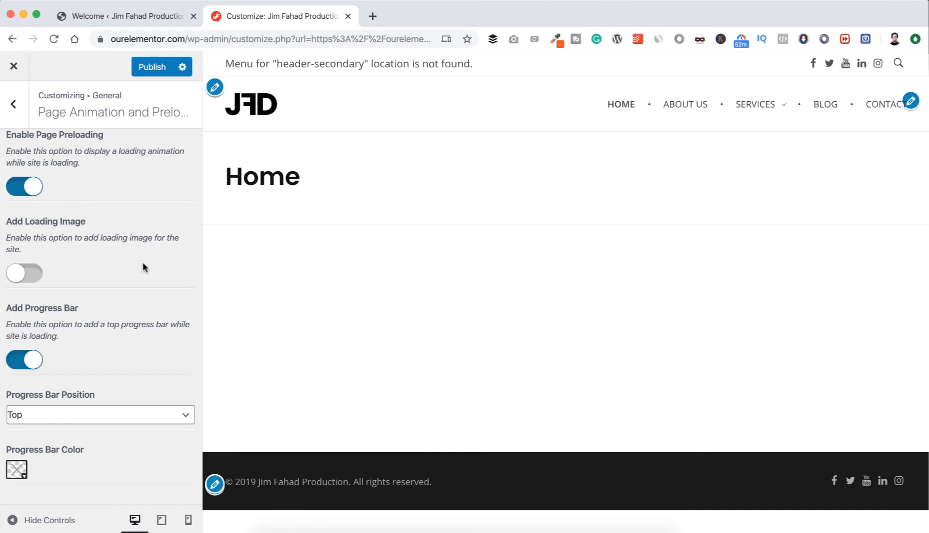
{"action": "left_click", "coordinate": [59, 419]}
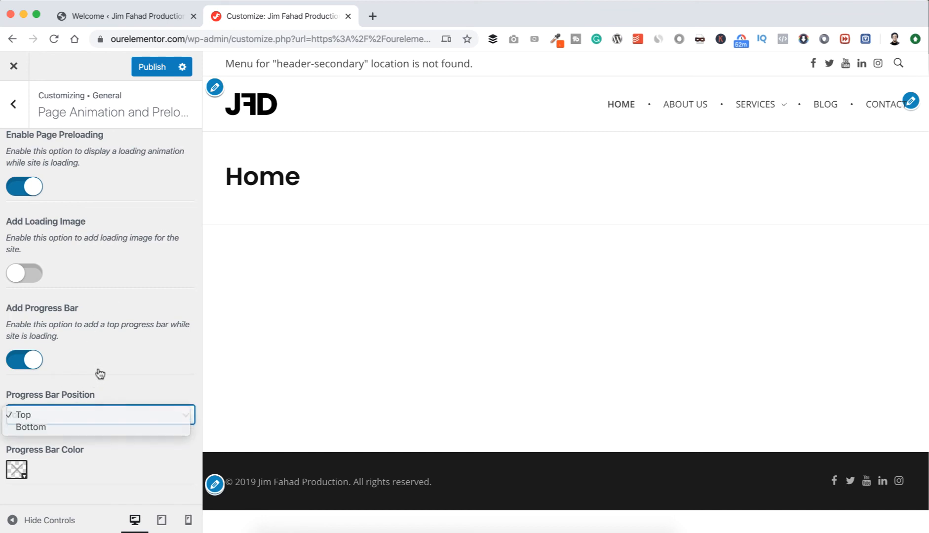
{"action": "left_click", "coordinate": [99, 373]}
{"action": "left_click", "coordinate": [72, 416]}
{"action": "left_click", "coordinate": [69, 417]}
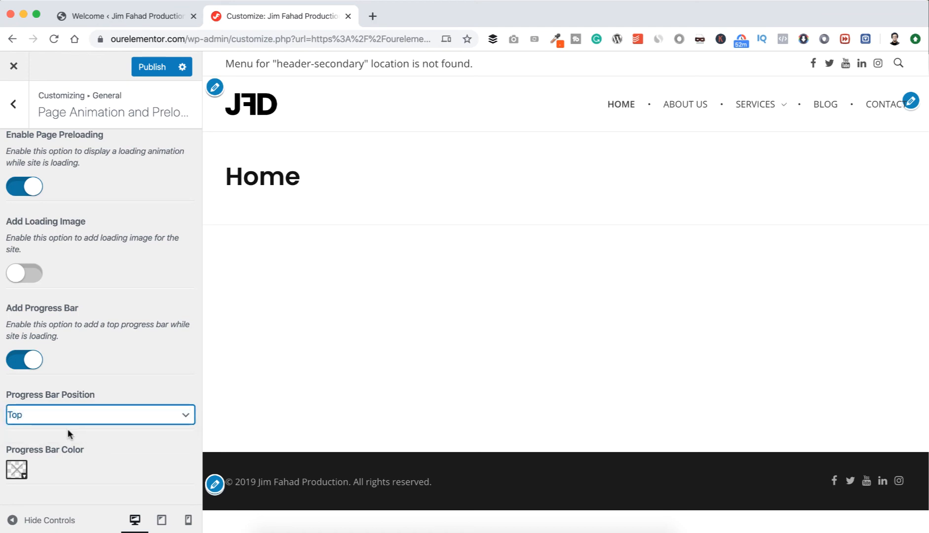
Set the progress bar color to #fb4e00 and publish the changes.
{"action": "left_click", "coordinate": [20, 472]}
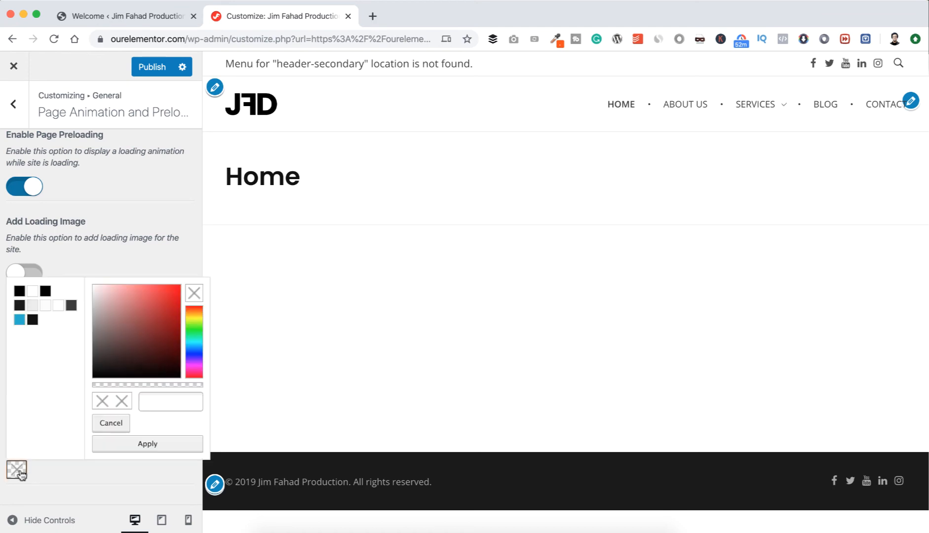
{"action": "left_click", "coordinate": [157, 401]}
{"action": "type", "text": "#fb4e00"}
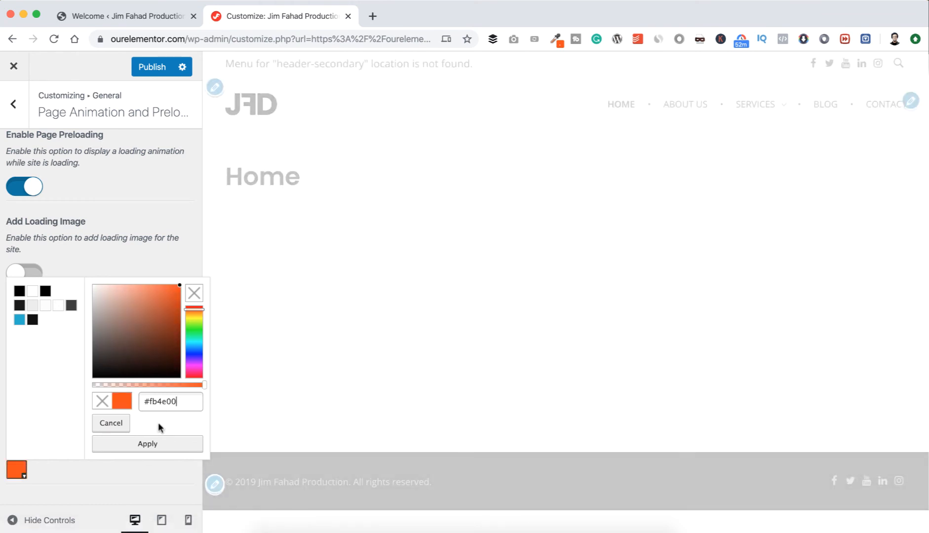
{"action": "left_click", "coordinate": [141, 446]}
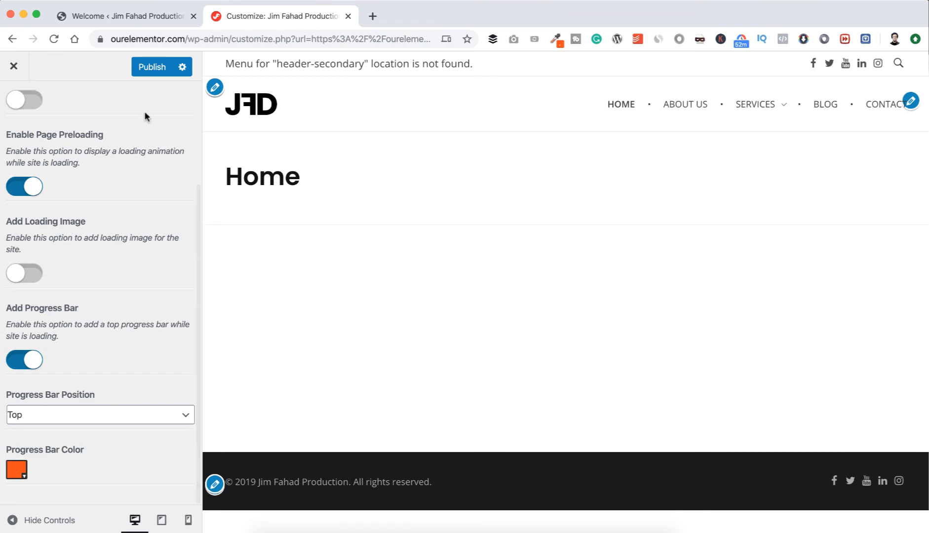
{"action": "left_click", "coordinate": [152, 69]}
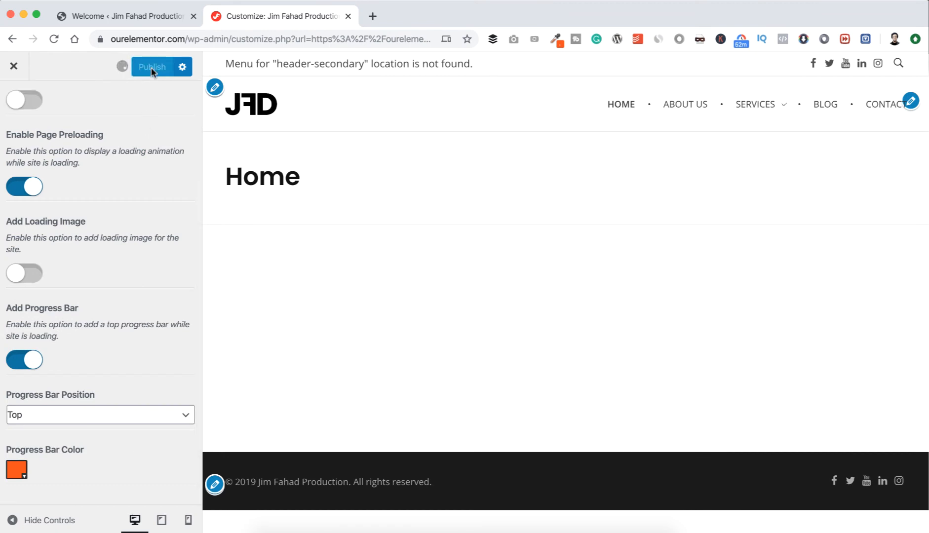
Check the progress bar on ourelementor.com in a new browser tab, and close that tab to return to the customizer.
{"action": "left_click_drag", "start_coordinate": [214, 39], "coordinate": [101, 39]}
{"action": "key", "text": "super+c"}
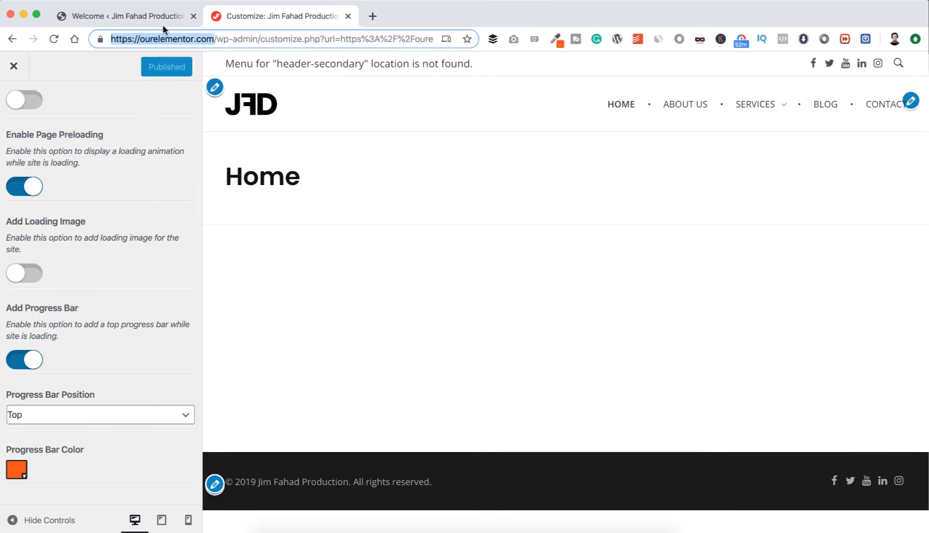
{"action": "left_click", "coordinate": [373, 16]}
{"action": "key", "text": "super+v"}
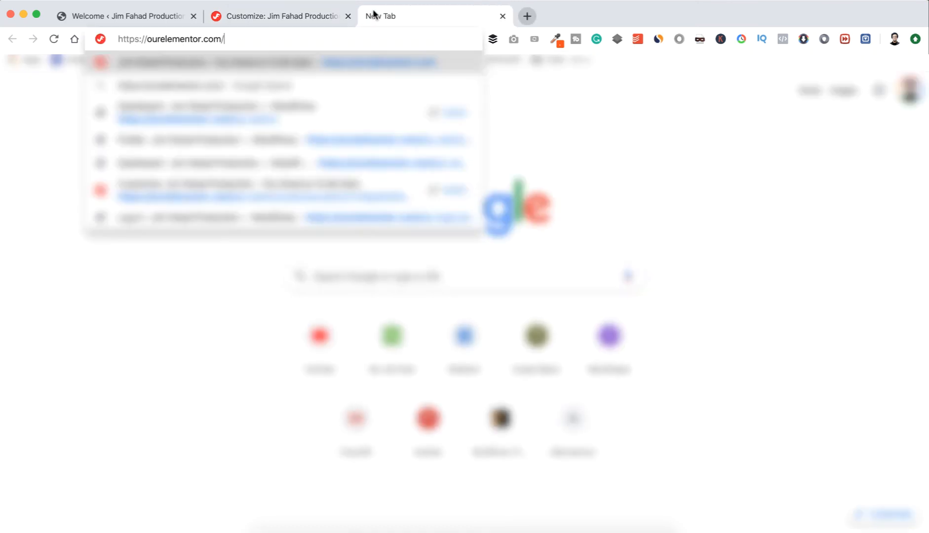
{"action": "key", "text": "Return"}
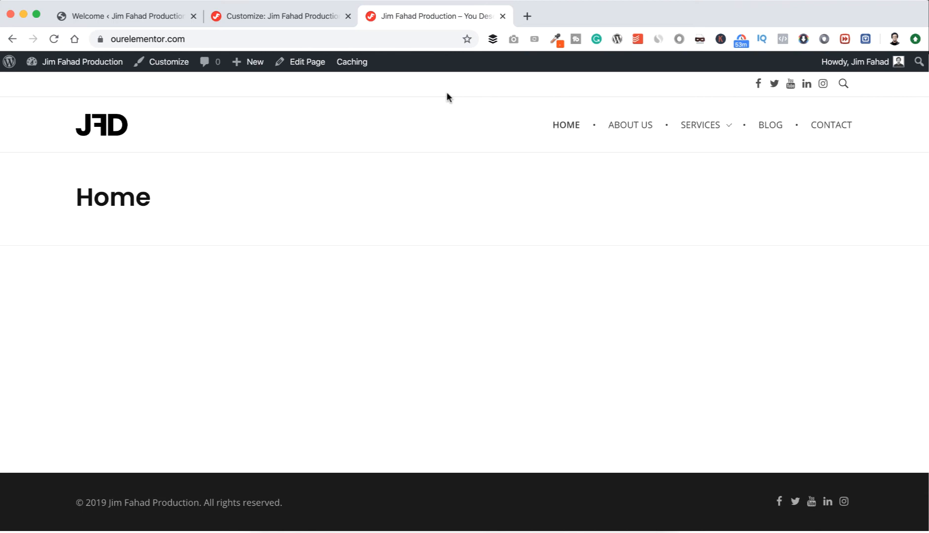
{"action": "left_click", "coordinate": [307, 16]}
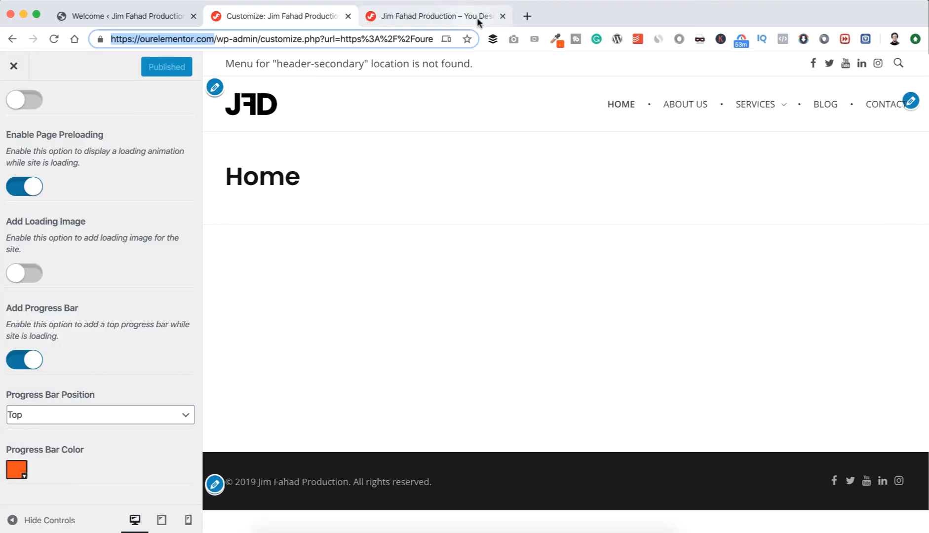
{"action": "left_click", "coordinate": [502, 16]}
Look over the Custom JS Code settings under General, and open the Google API Keys & SEO settings.
{"action": "scroll", "coordinate": [15, 113], "scroll_direction": "up", "scroll_amount": 3}
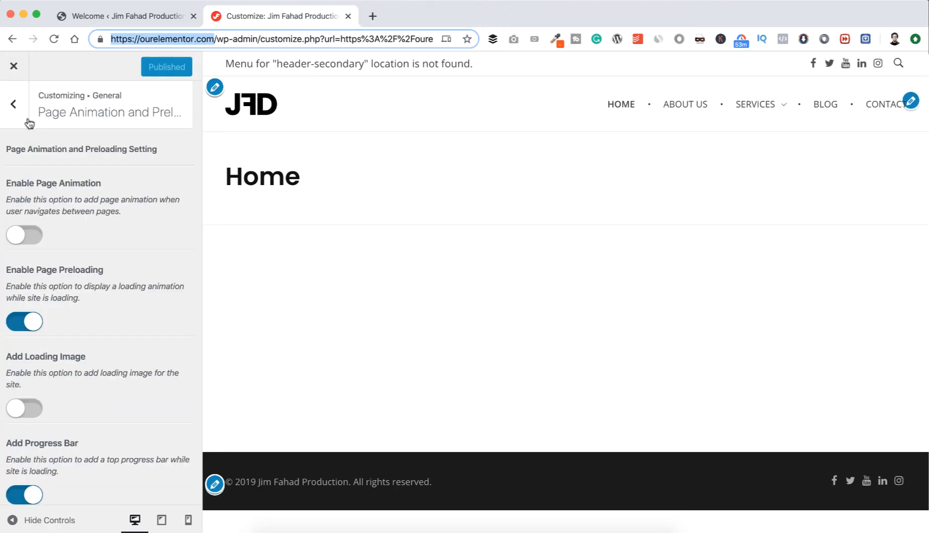
{"action": "left_click", "coordinate": [13, 104]}
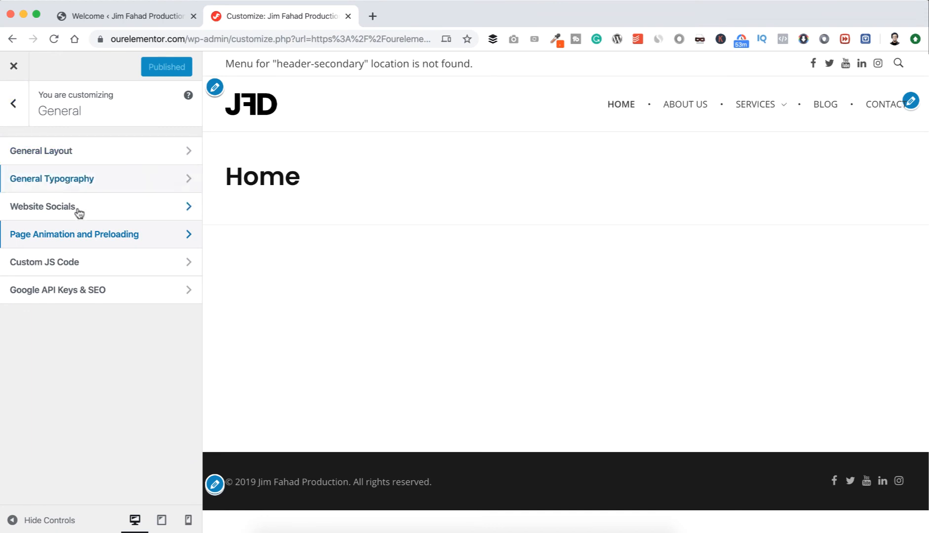
{"action": "left_click", "coordinate": [80, 265]}
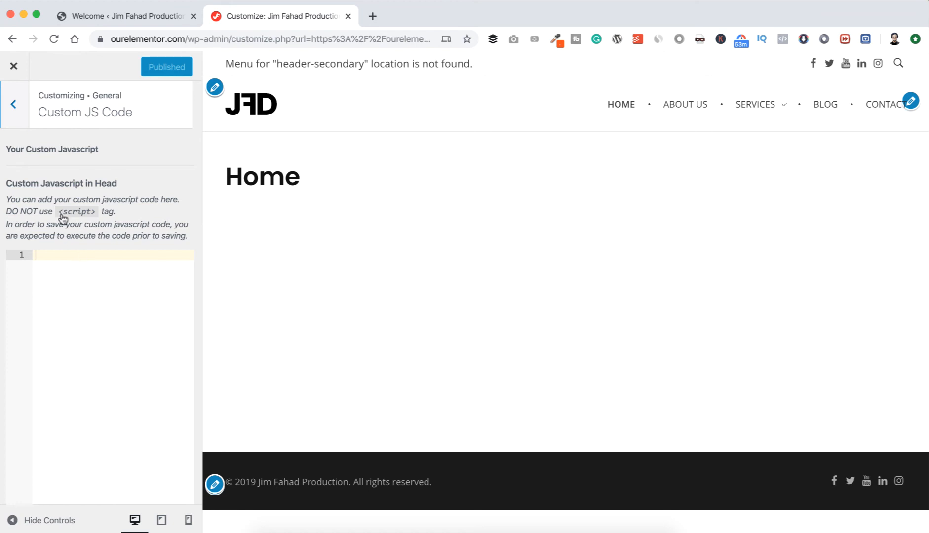
{"action": "left_click", "coordinate": [13, 112]}
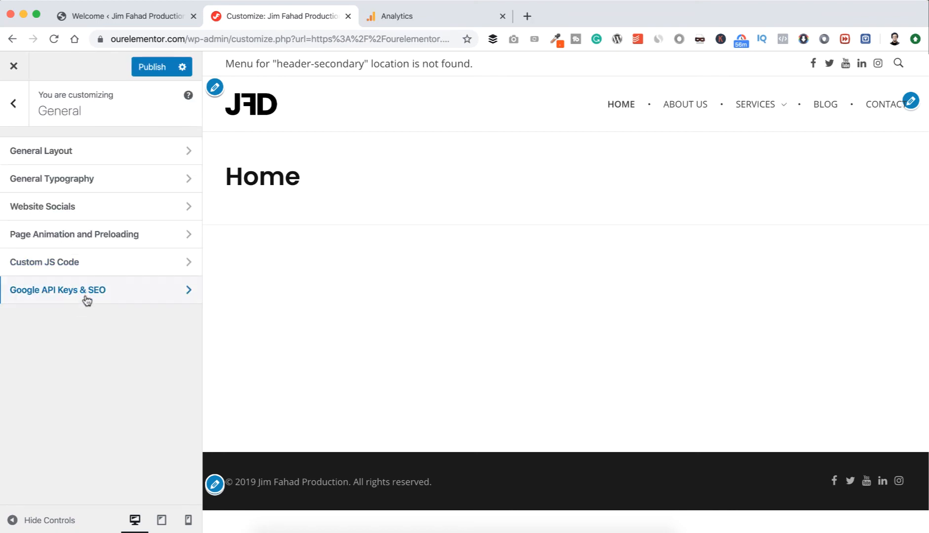
{"action": "left_click", "coordinate": [91, 294]}
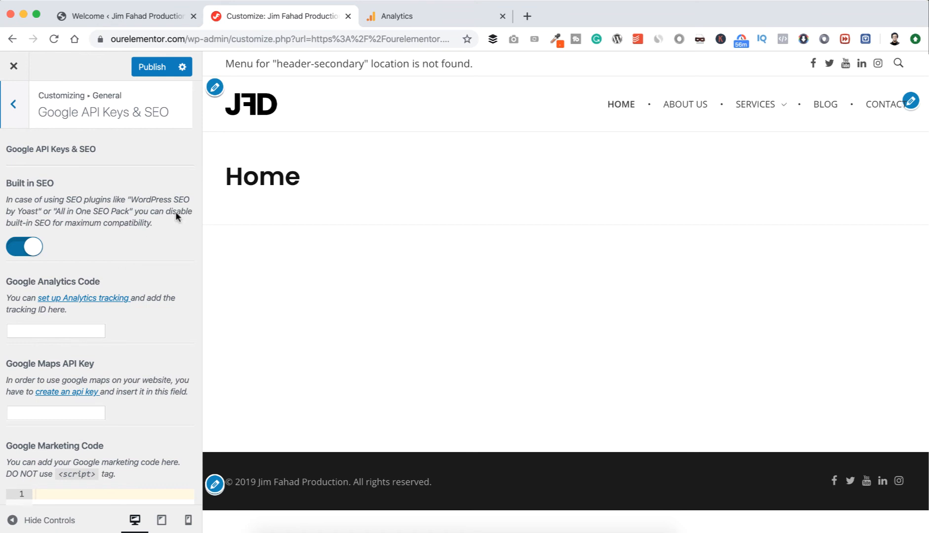
Switch to Google Analytics and show the property's tracking code under Tracking Info.
{"action": "left_click", "coordinate": [398, 16]}
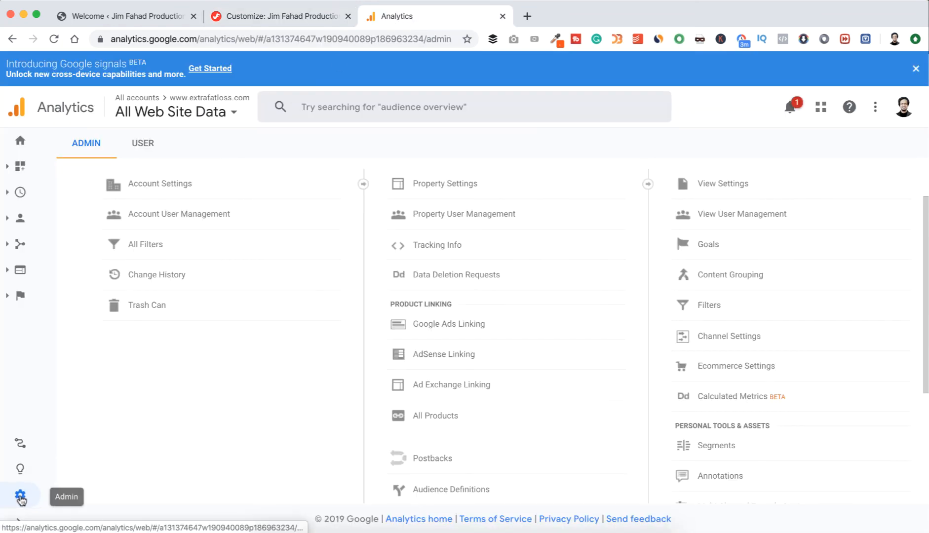
{"action": "left_click", "coordinate": [428, 250]}
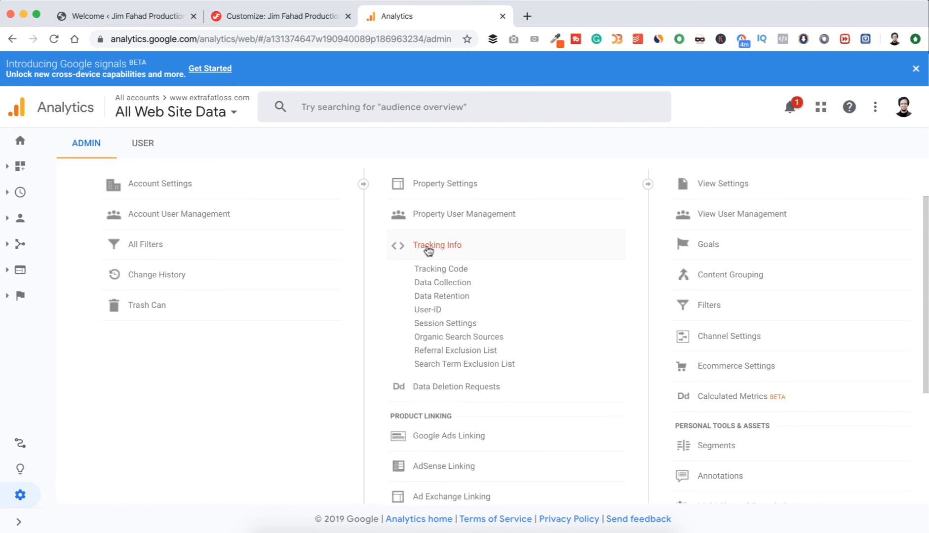
{"action": "left_click", "coordinate": [455, 269]}
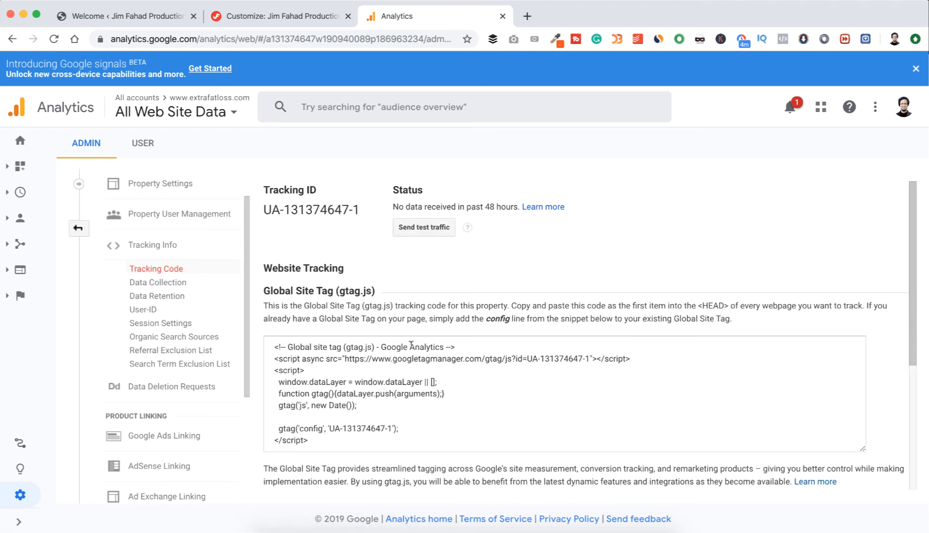
{"action": "scroll", "coordinate": [401, 365], "scroll_direction": "down", "scroll_amount": 2}
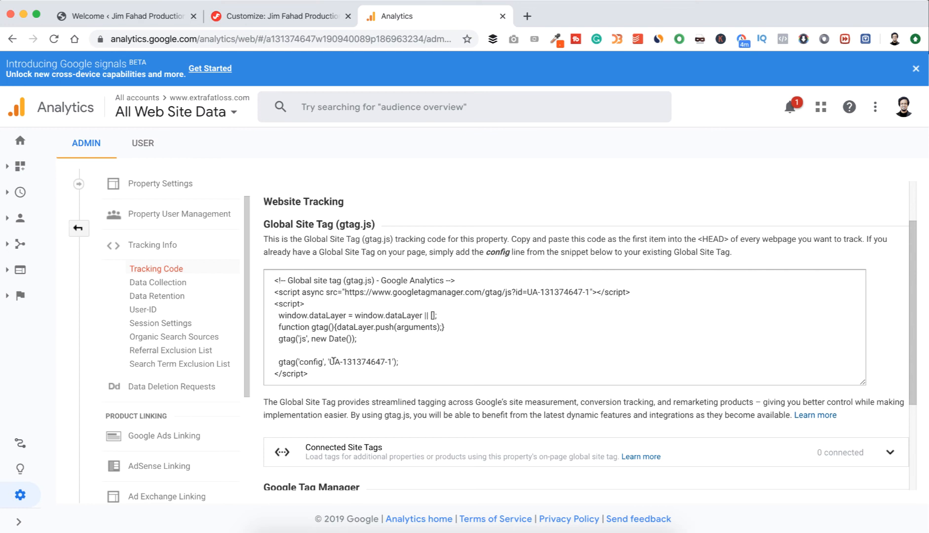
Copy the property's tracking ID from Google Analytics into the customizer's Google Analytics Code setting and publish the changes.
{"action": "left_click_drag", "start_coordinate": [329, 362], "coordinate": [390, 359]}
{"action": "key", "text": "super+c"}
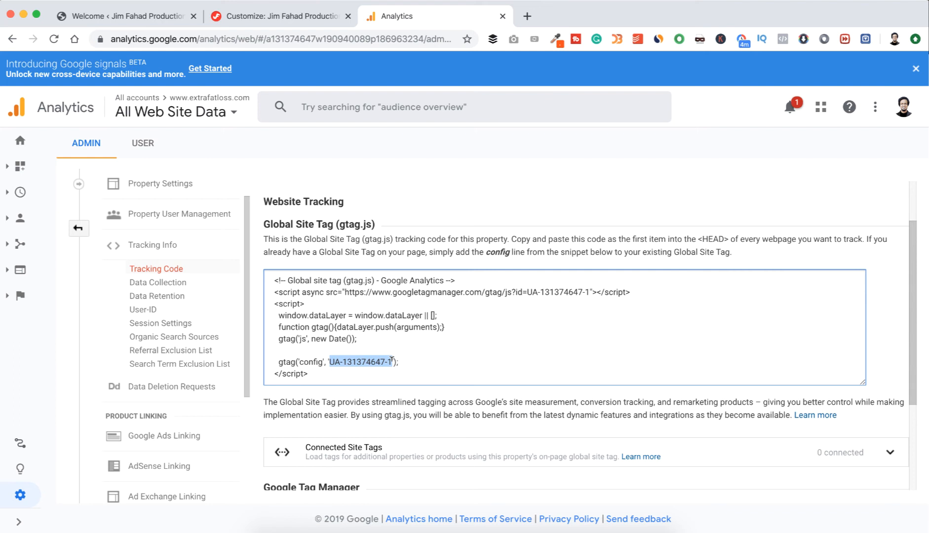
{"action": "left_click", "coordinate": [291, 17]}
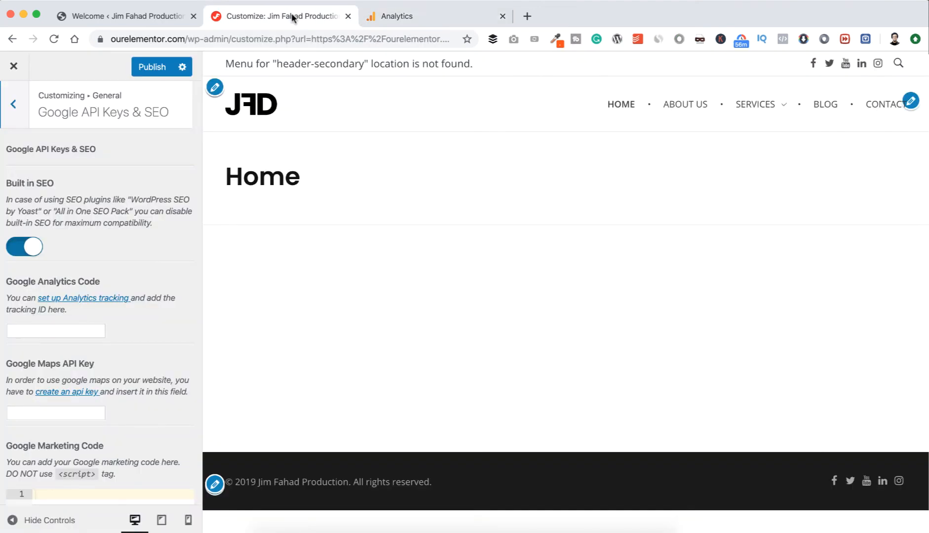
{"action": "left_click", "coordinate": [56, 330]}
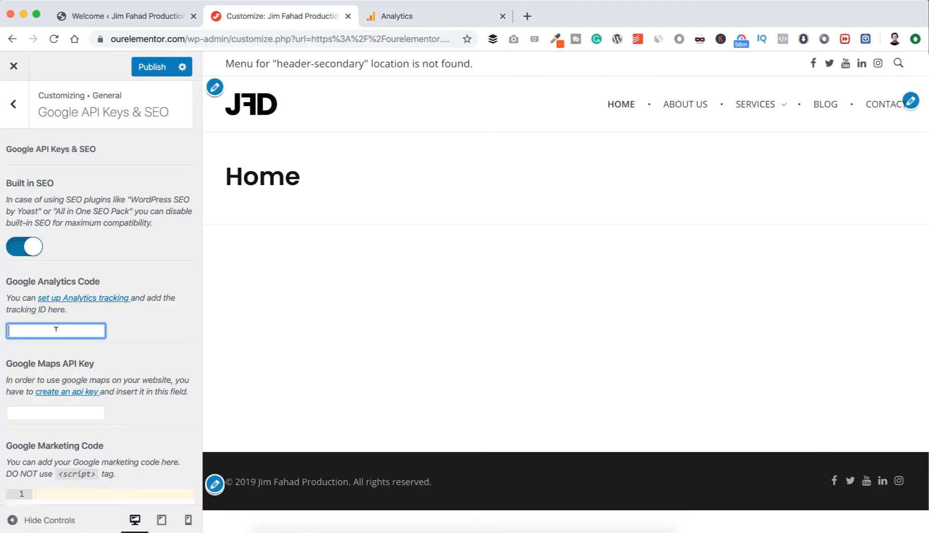
{"action": "key", "text": "super+v"}
{"action": "left_click", "coordinate": [119, 321]}
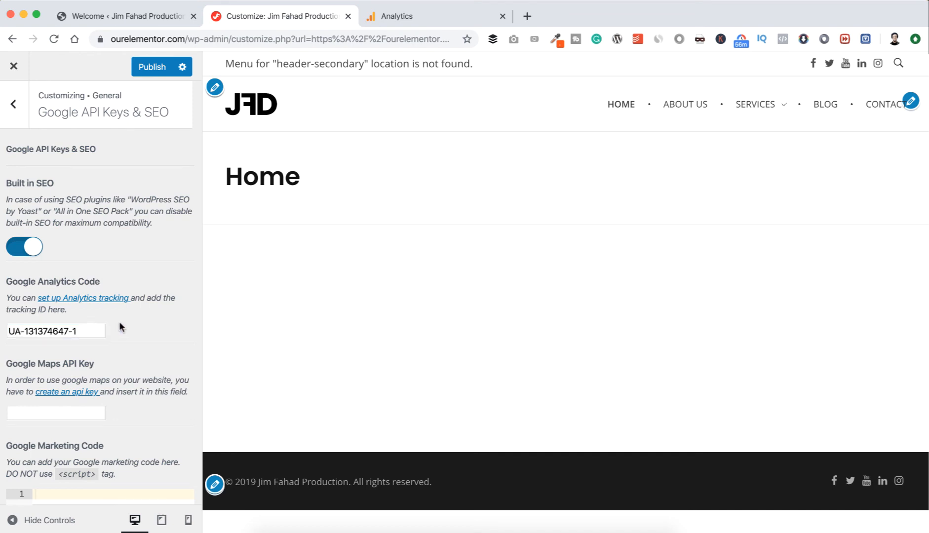
{"action": "left_click", "coordinate": [147, 68]}
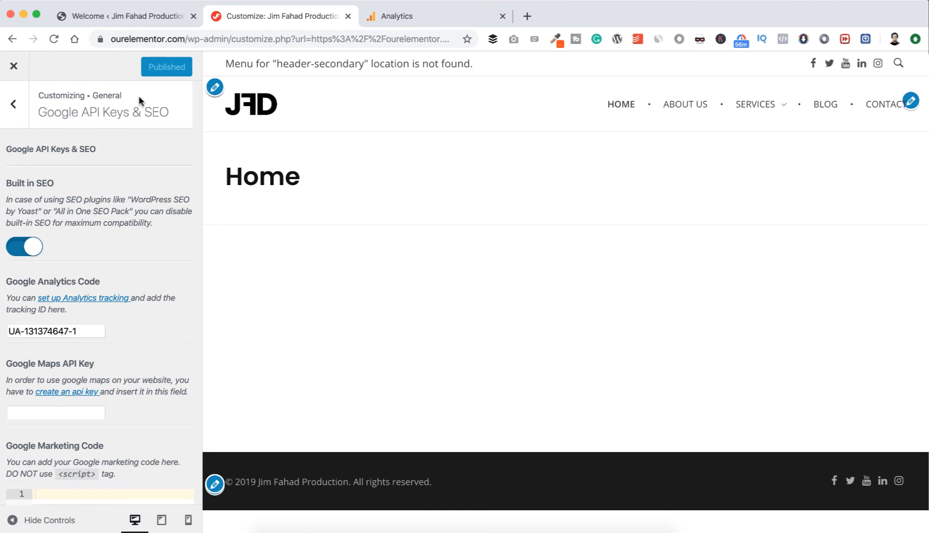
Open the Website Background settings under Appearance and enable the website background.
{"action": "left_click", "coordinate": [15, 108]}
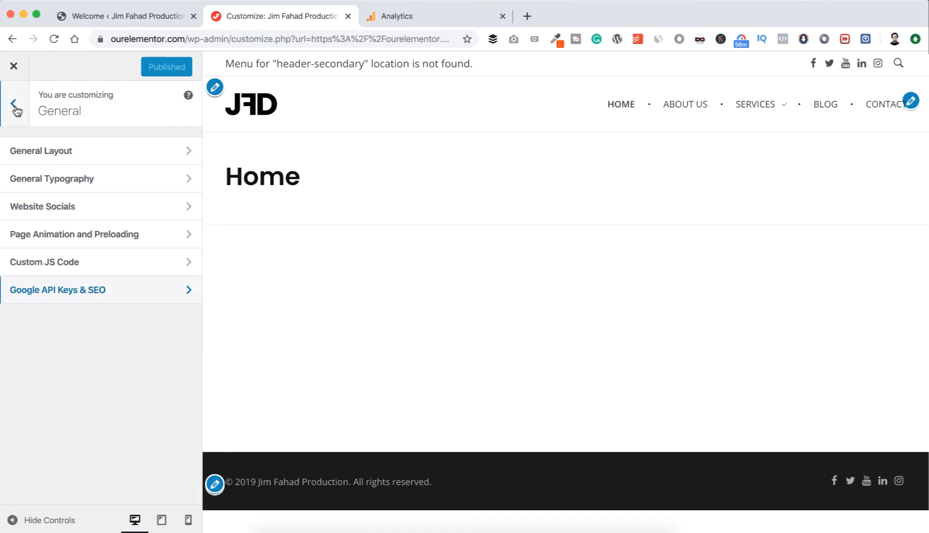
{"action": "left_click", "coordinate": [15, 108]}
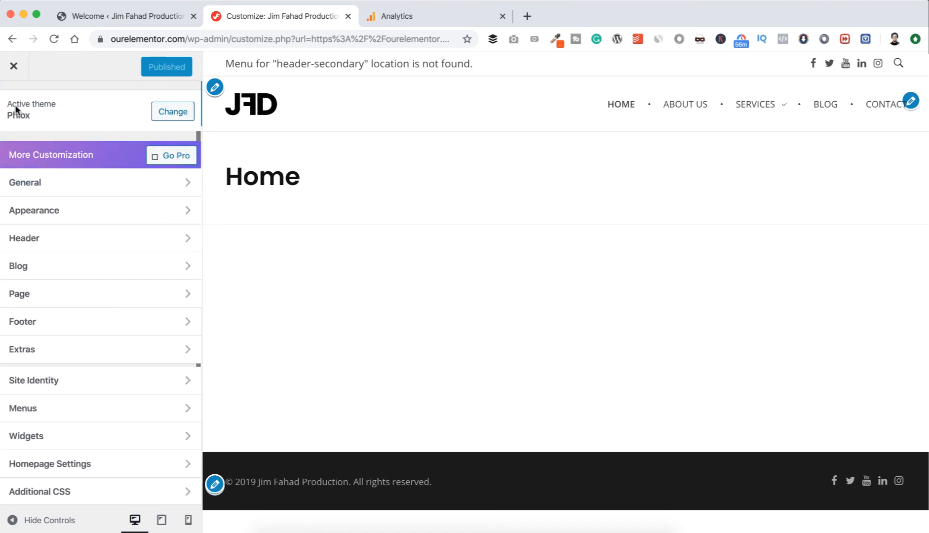
{"action": "left_click", "coordinate": [117, 215]}
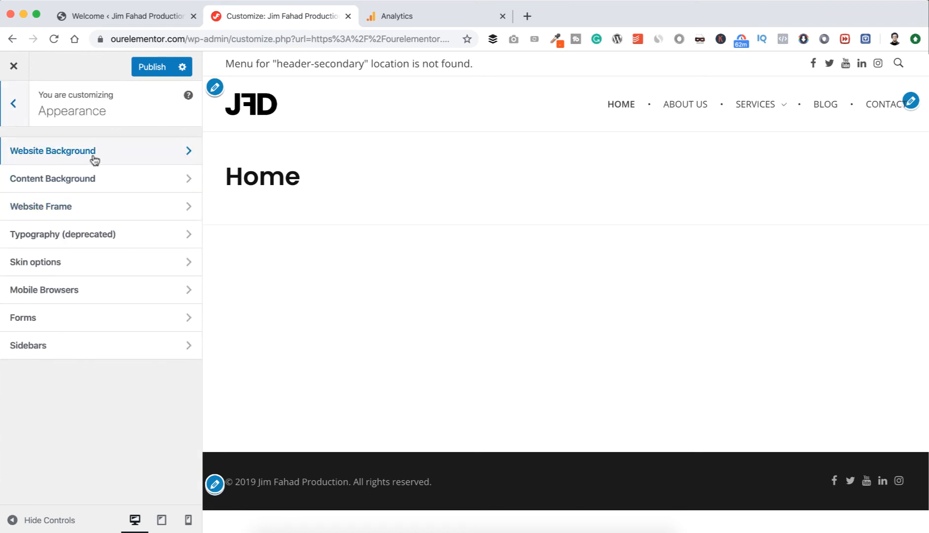
{"action": "left_click", "coordinate": [127, 151]}
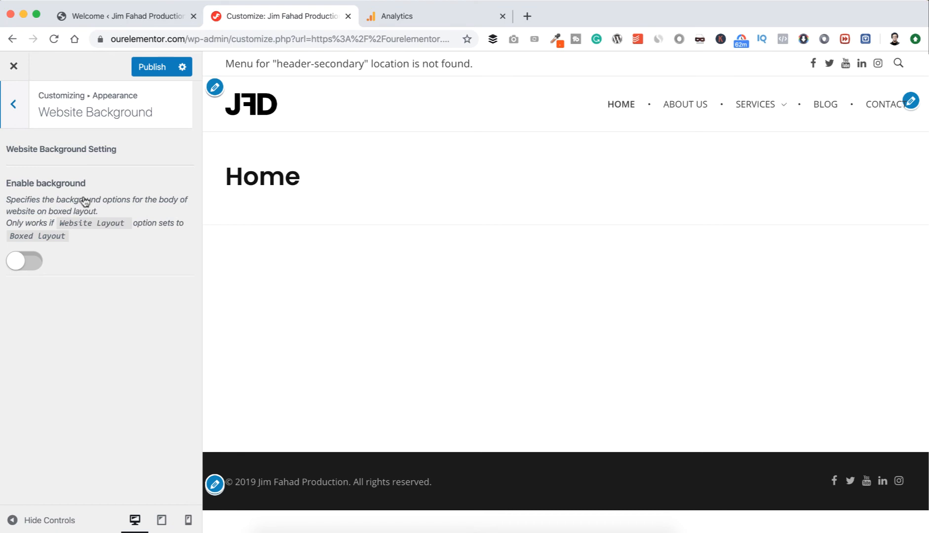
{"action": "left_click", "coordinate": [35, 264]}
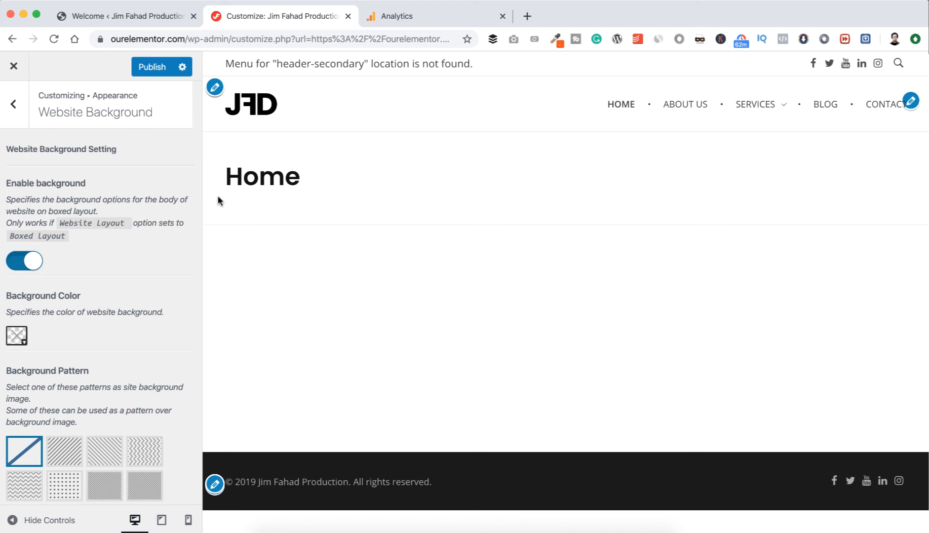
Set the website background color to #ff5151.
{"action": "left_click", "coordinate": [18, 337]}
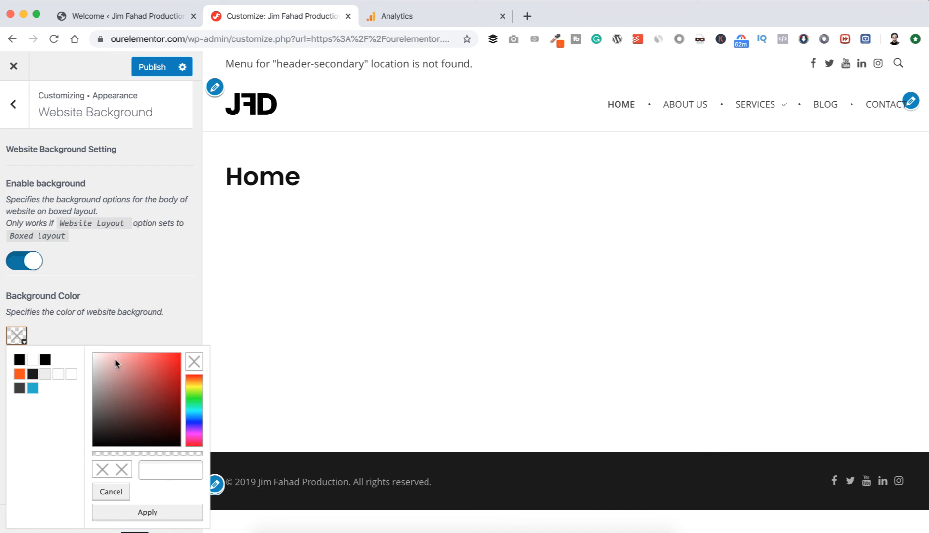
{"action": "left_click_drag", "start_coordinate": [149, 370], "coordinate": [152, 351]}
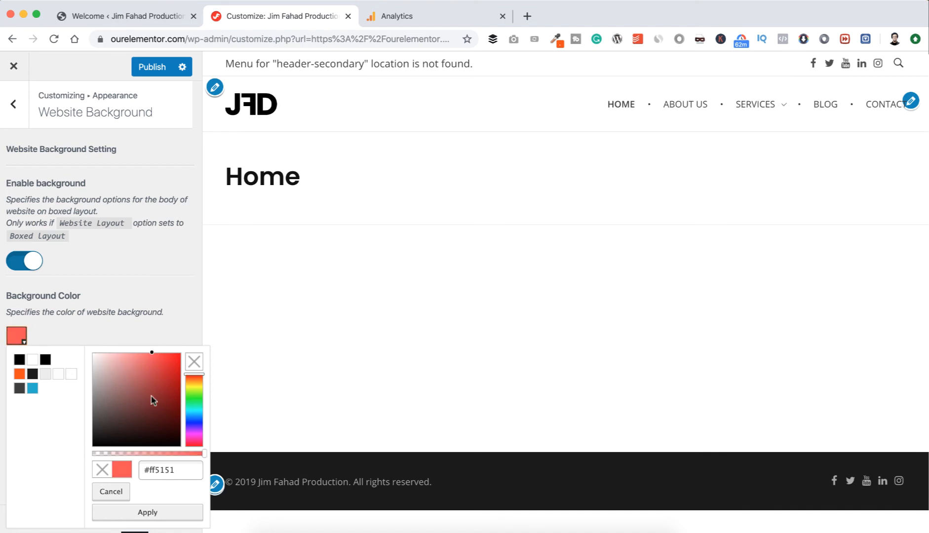
{"action": "left_click", "coordinate": [141, 513]}
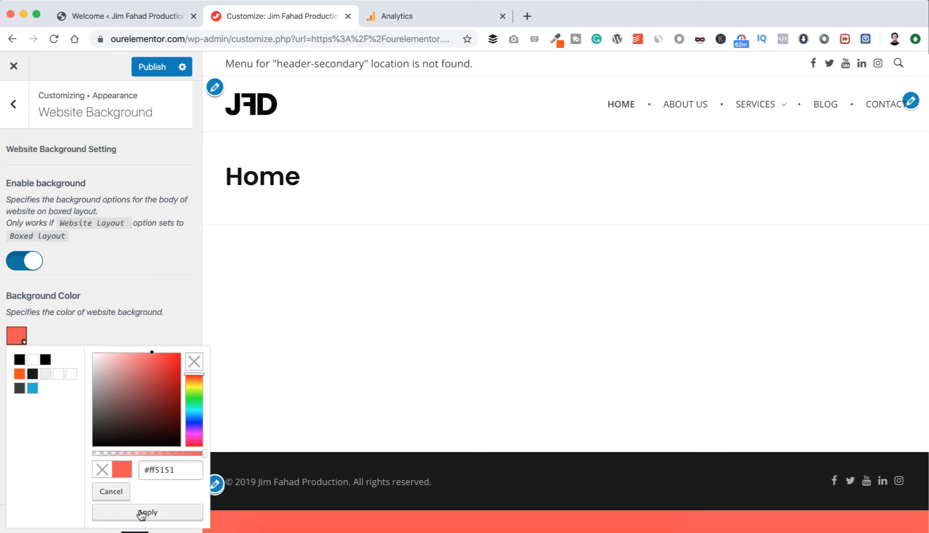
{"action": "left_click", "coordinate": [141, 513]}
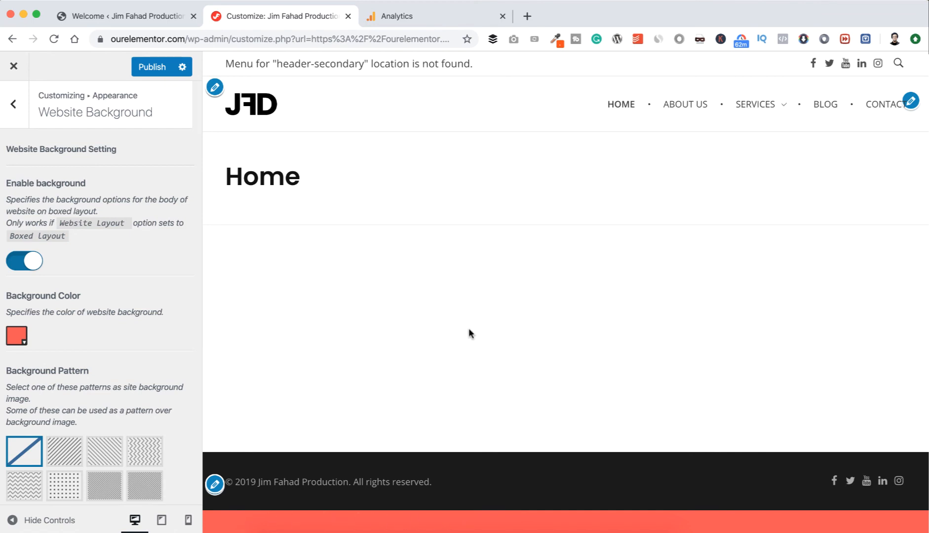
Try the dotted and diagonal-line website background patterns, and set the pattern back to none.
{"action": "scroll", "coordinate": [108, 428], "scroll_direction": "down", "scroll_amount": 4}
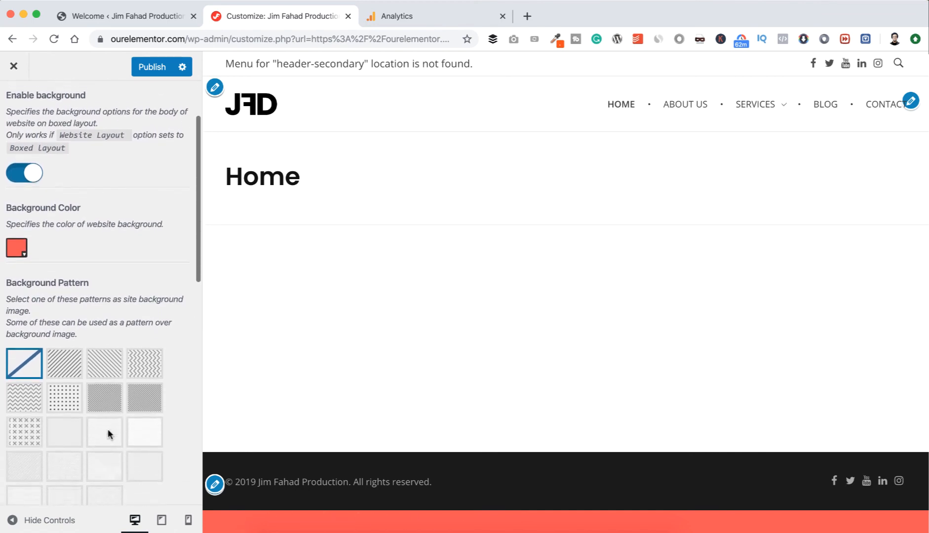
{"action": "left_click", "coordinate": [70, 386]}
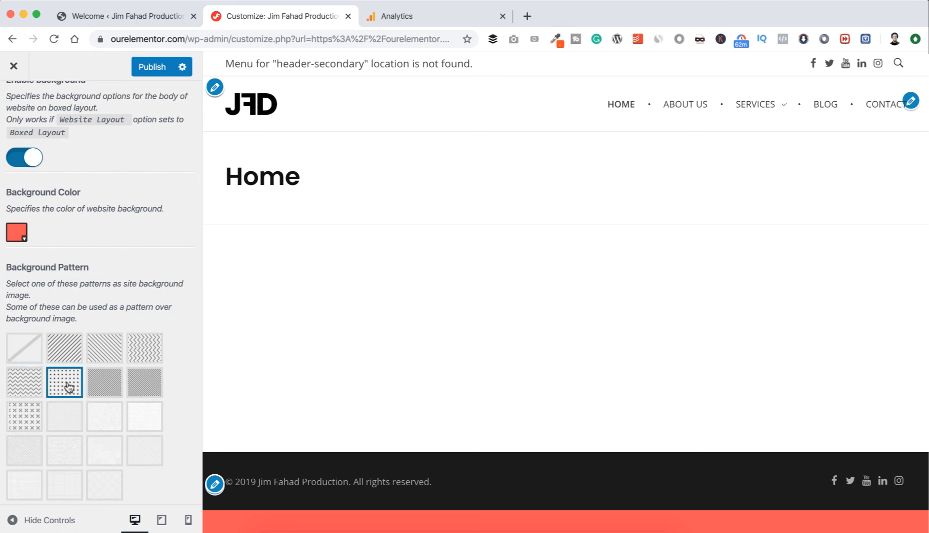
{"action": "left_click", "coordinate": [113, 355]}
{"action": "left_click", "coordinate": [65, 358]}
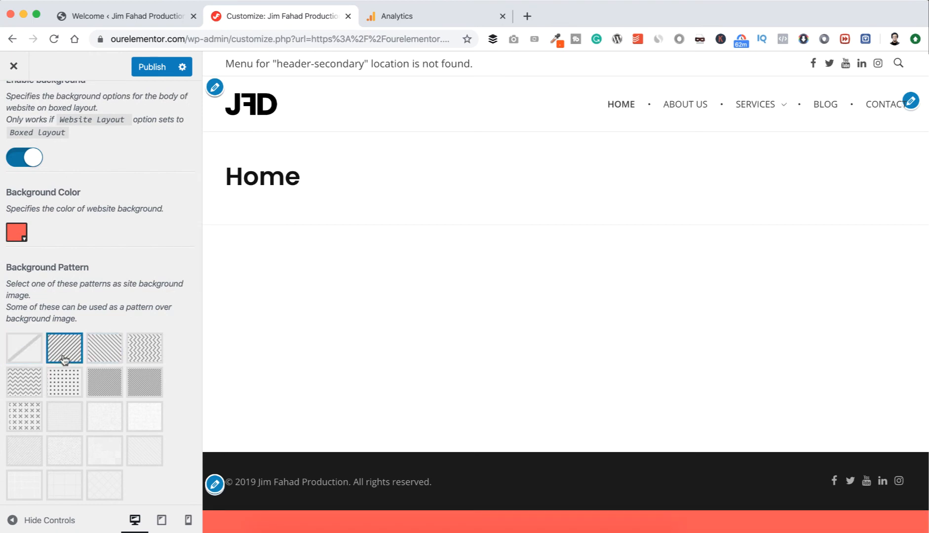
{"action": "left_click", "coordinate": [32, 355]}
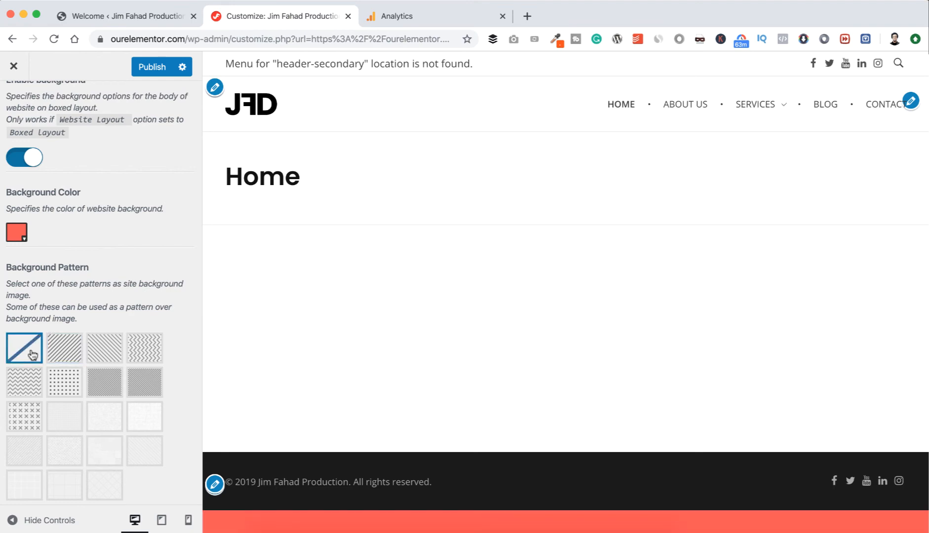
Clear the website background color and look over the background image, size, repeat, position and attachment options.
{"action": "left_click", "coordinate": [20, 235]}
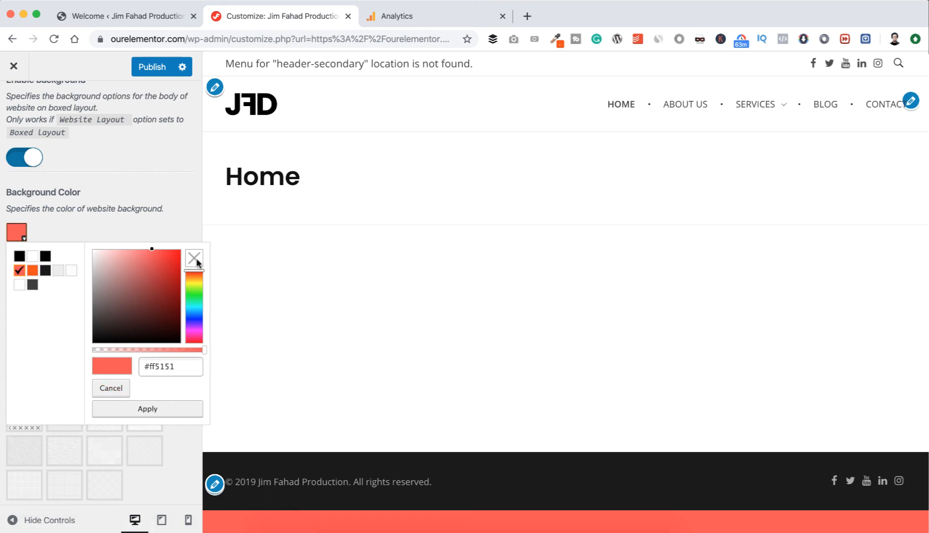
{"action": "left_click", "coordinate": [118, 394]}
{"action": "left_click", "coordinate": [123, 408]}
{"action": "scroll", "coordinate": [123, 408], "scroll_direction": "down", "scroll_amount": 7}
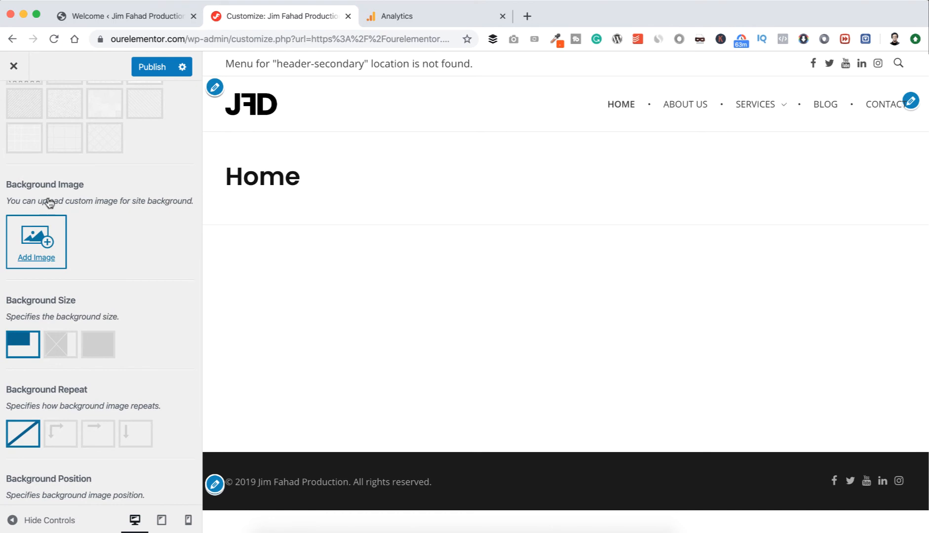
{"action": "scroll", "coordinate": [69, 263], "scroll_direction": "down", "scroll_amount": 2}
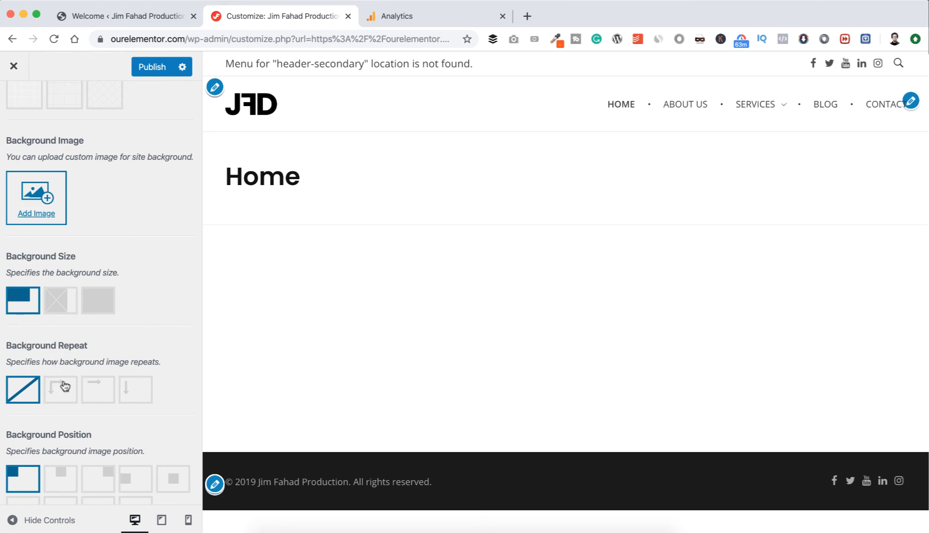
{"action": "scroll", "coordinate": [62, 384], "scroll_direction": "down", "scroll_amount": 6}
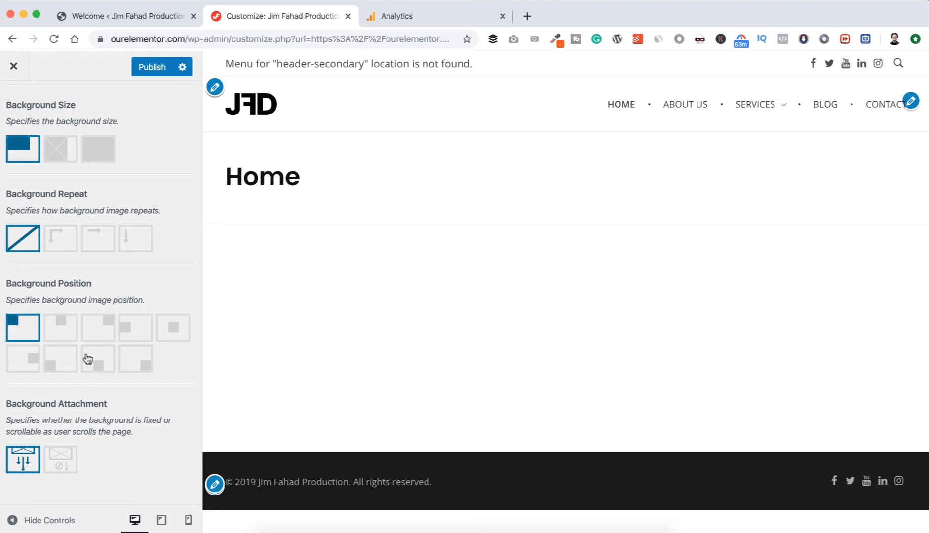
{"action": "scroll", "coordinate": [87, 361], "scroll_direction": "up", "scroll_amount": 8}
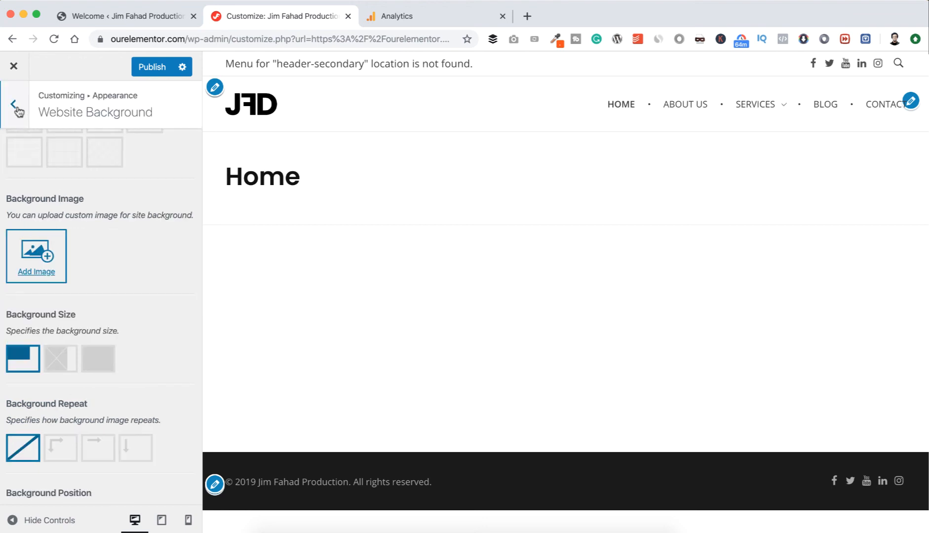
Try #ff2626 and #87a18a as the content background color under Appearance, and clear the color again.
{"action": "left_click", "coordinate": [15, 106]}
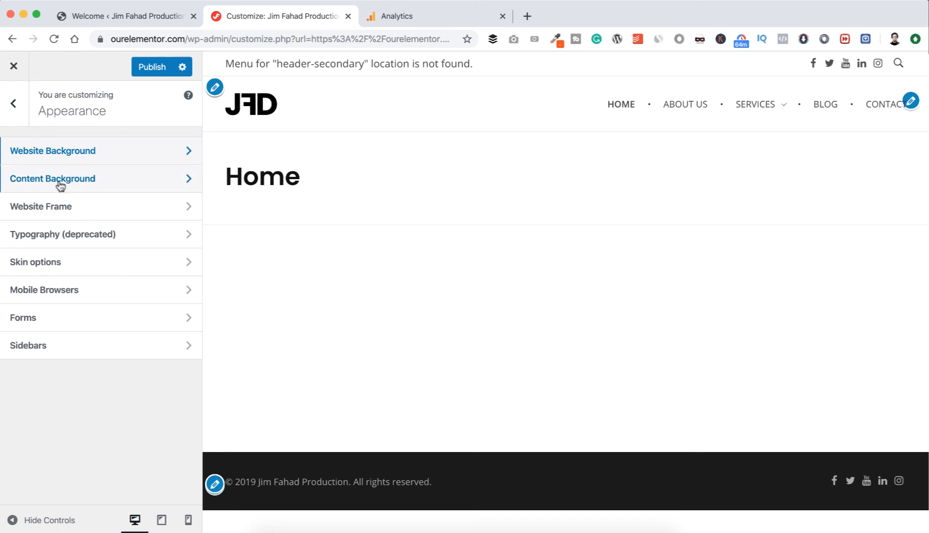
{"action": "left_click", "coordinate": [119, 183]}
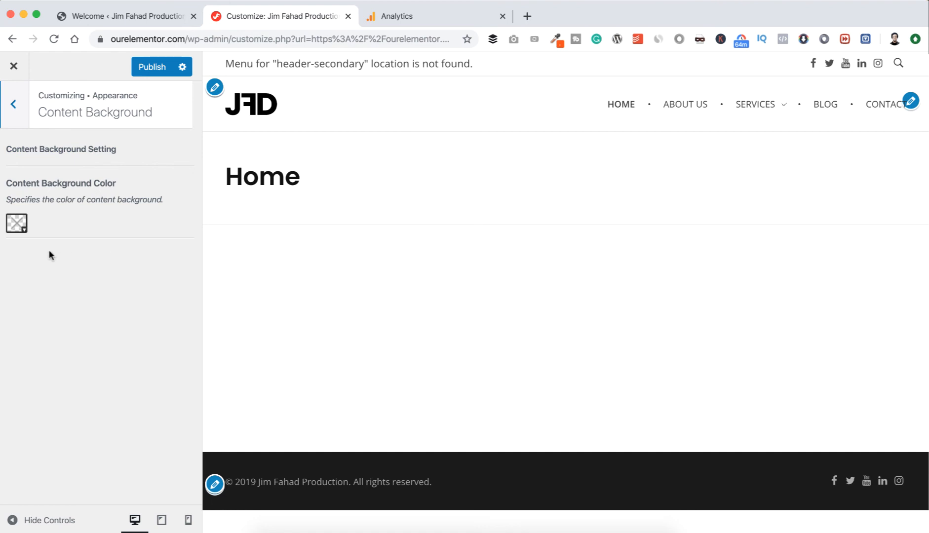
{"action": "left_click", "coordinate": [19, 226]}
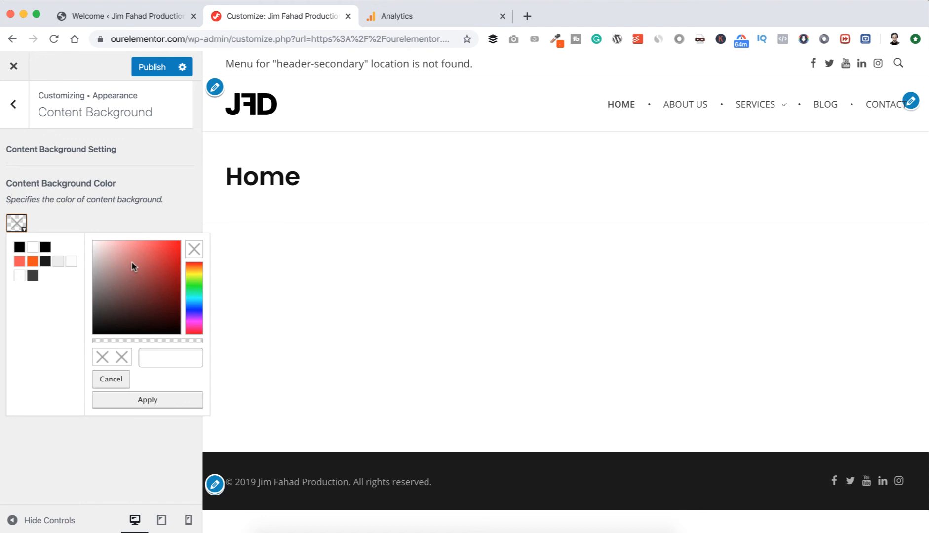
{"action": "left_click_drag", "start_coordinate": [153, 261], "coordinate": [168, 239]}
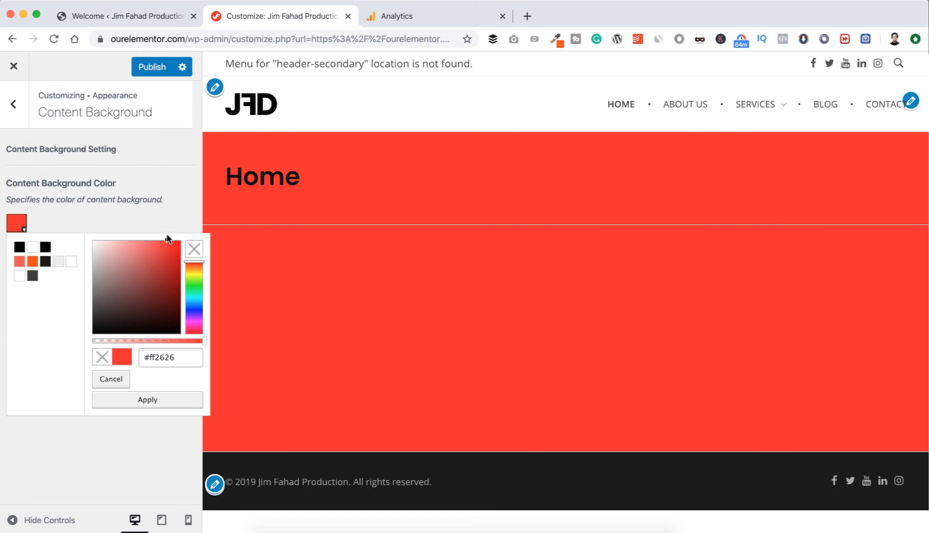
{"action": "left_click", "coordinate": [194, 286]}
{"action": "mouse_move", "coordinate": [165, 285]}
{"action": "left_mouse_down"}
{"action": "mouse_move", "coordinate": [128, 249]}
{"action": "mouse_move", "coordinate": [126, 283]}
{"action": "mouse_move", "coordinate": [106, 274]}
{"action": "left_mouse_up"}
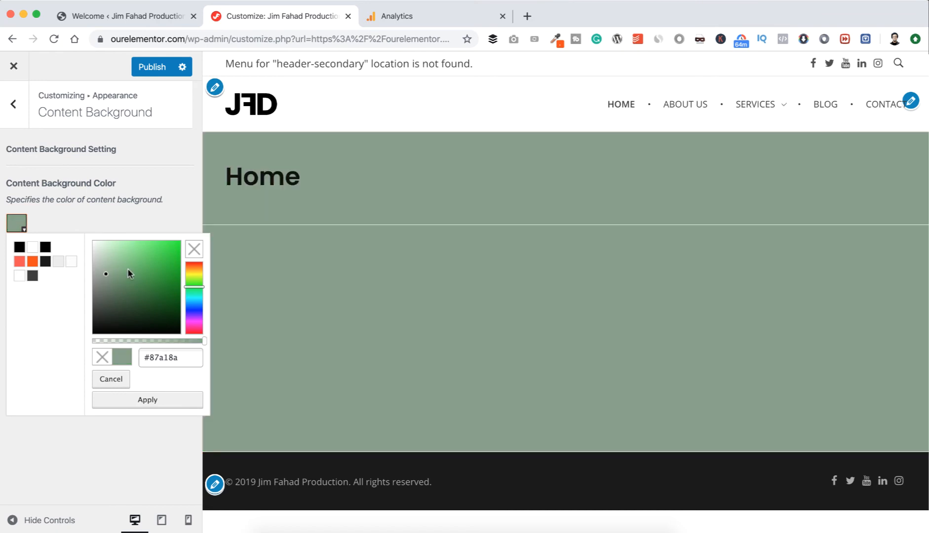
{"action": "left_click", "coordinate": [192, 251]}
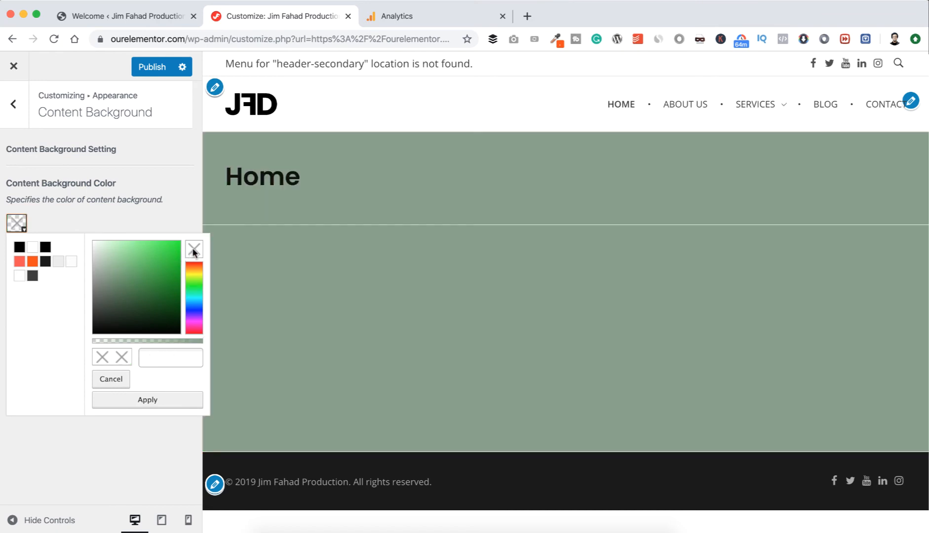
{"action": "left_click", "coordinate": [148, 401]}
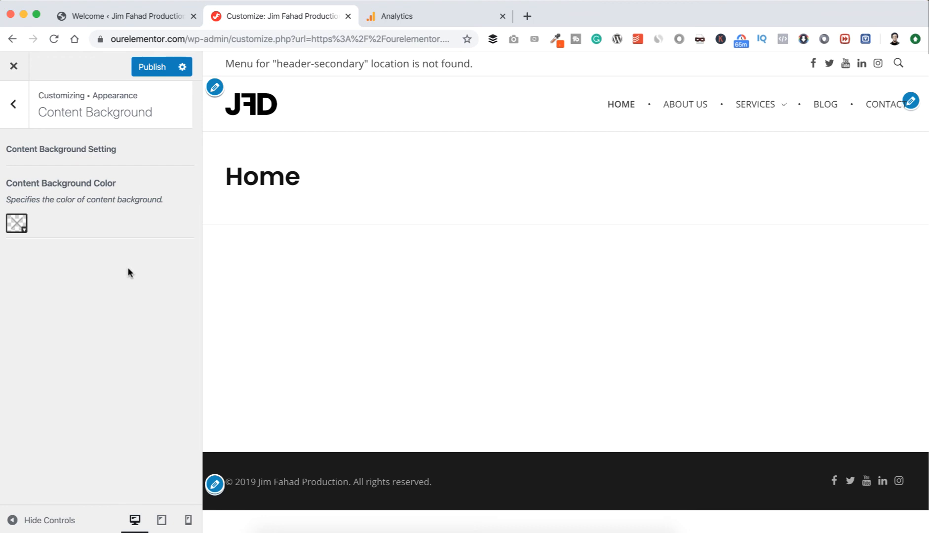
Try the site frame in the Website Frame settings, turn it off again and publish the changes.
{"action": "left_click", "coordinate": [14, 104]}
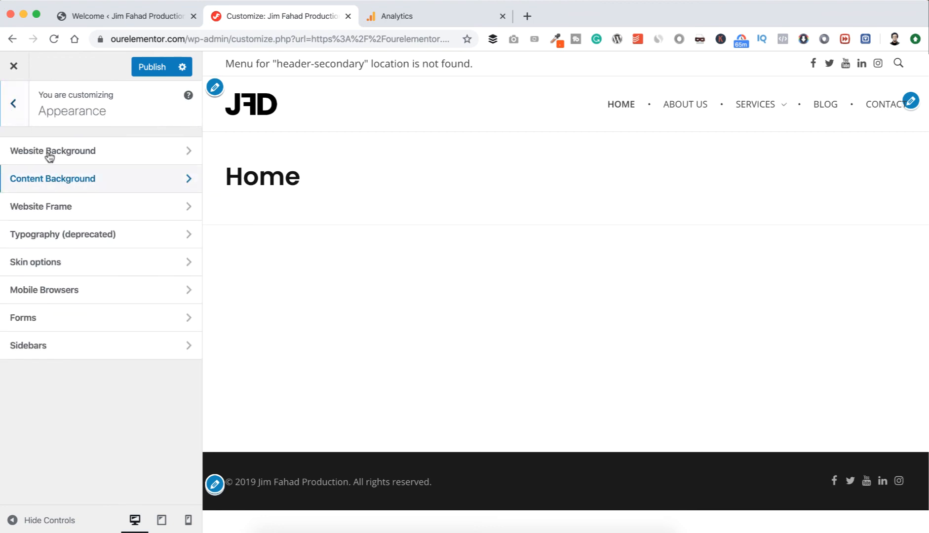
{"action": "left_click", "coordinate": [108, 209]}
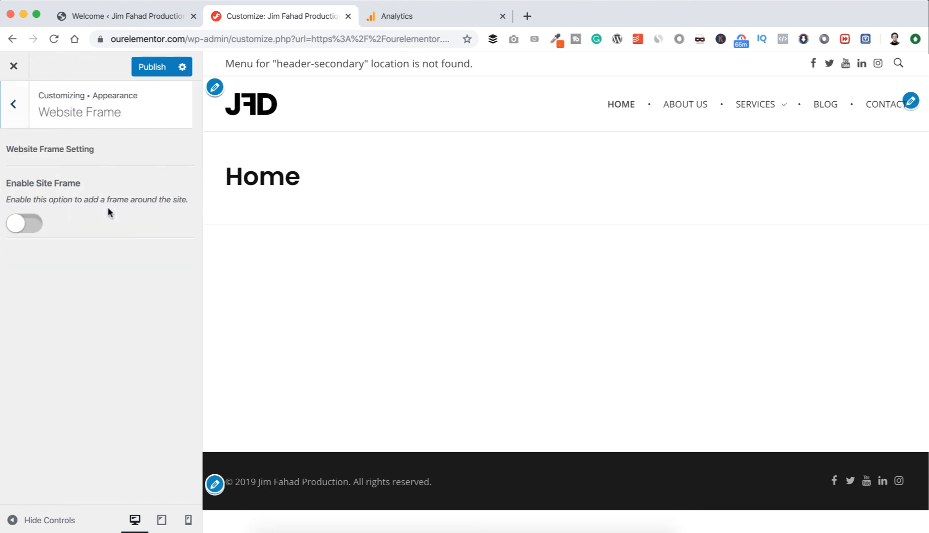
{"action": "left_click", "coordinate": [38, 224]}
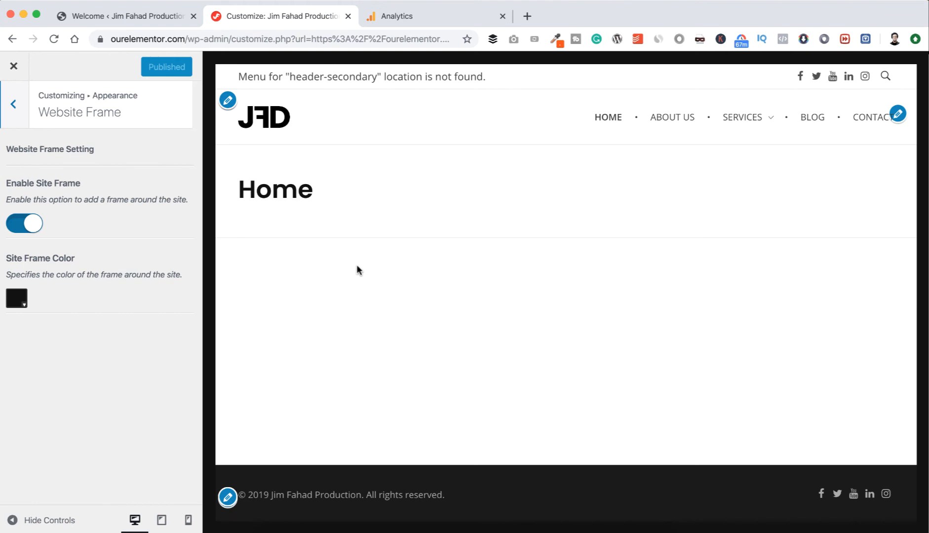
{"action": "left_click", "coordinate": [19, 225]}
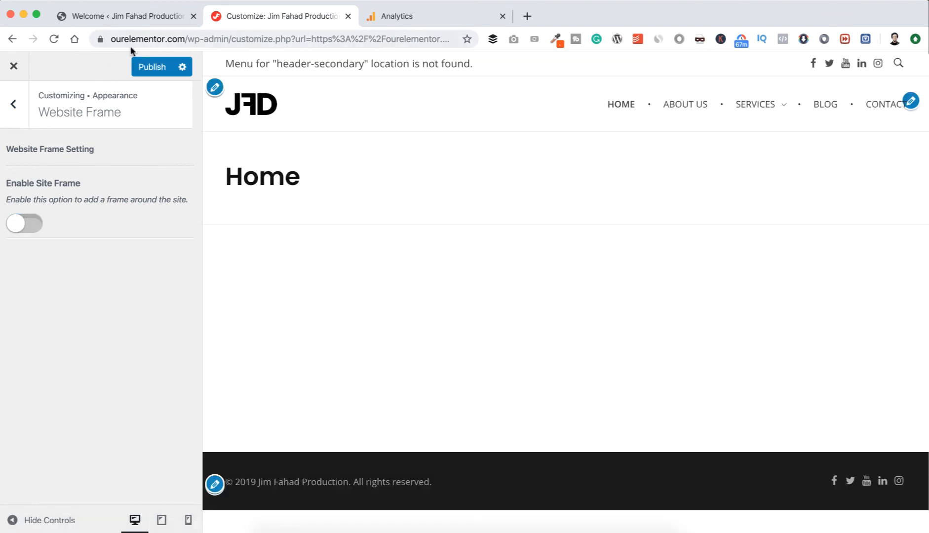
{"action": "left_click", "coordinate": [140, 68]}
Look over the deprecated custom typography setting under Appearance.
{"action": "left_click", "coordinate": [11, 113]}
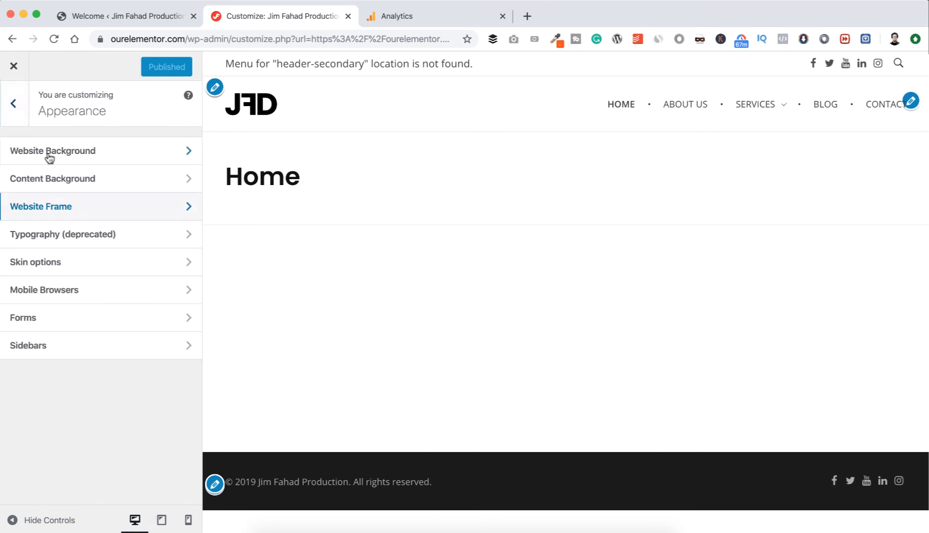
{"action": "left_click", "coordinate": [84, 240]}
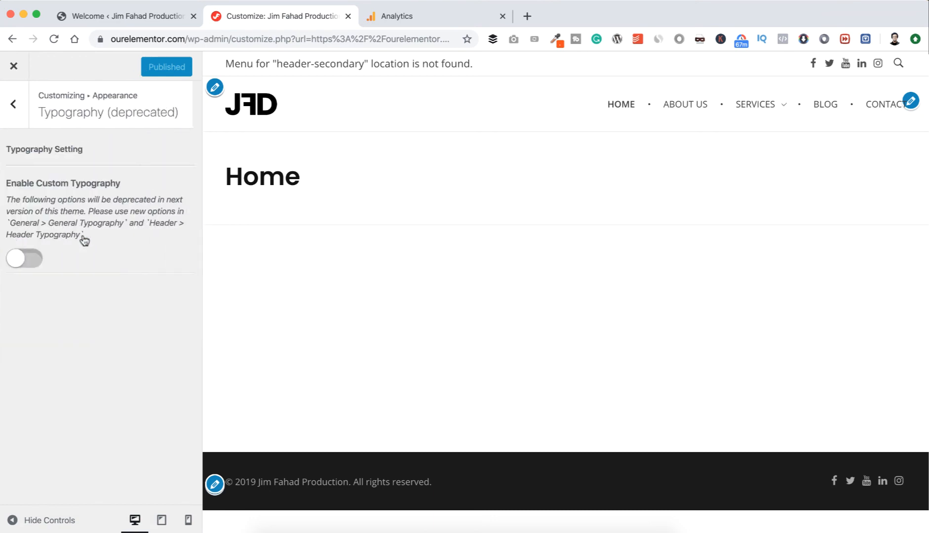
{"action": "left_click", "coordinate": [18, 119]}
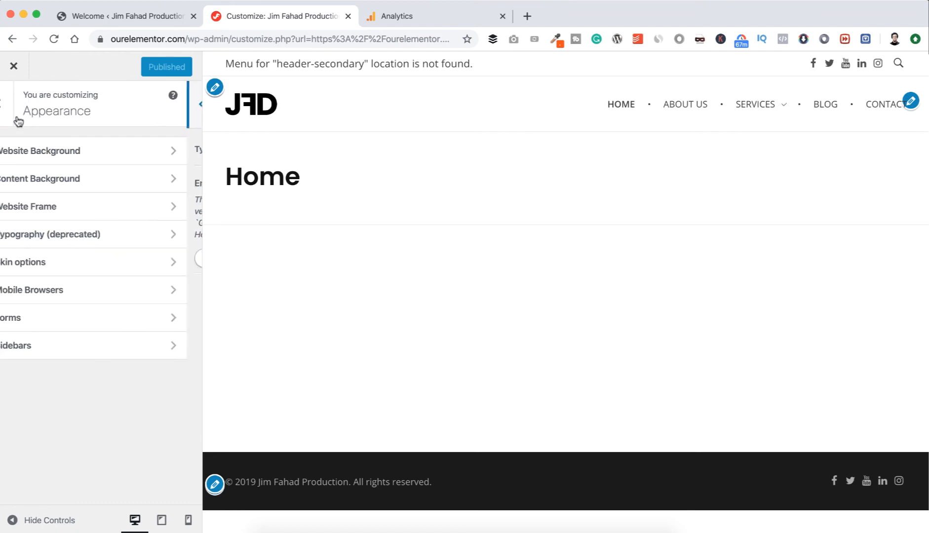
Set the video player skin to the light outlined style in the Appearance skin options.
{"action": "left_click", "coordinate": [79, 264]}
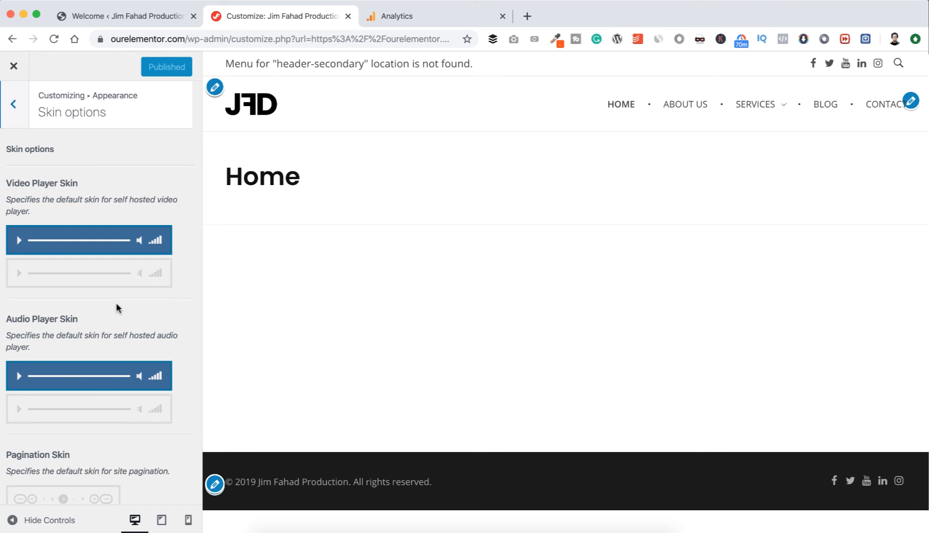
{"action": "left_click", "coordinate": [119, 279]}
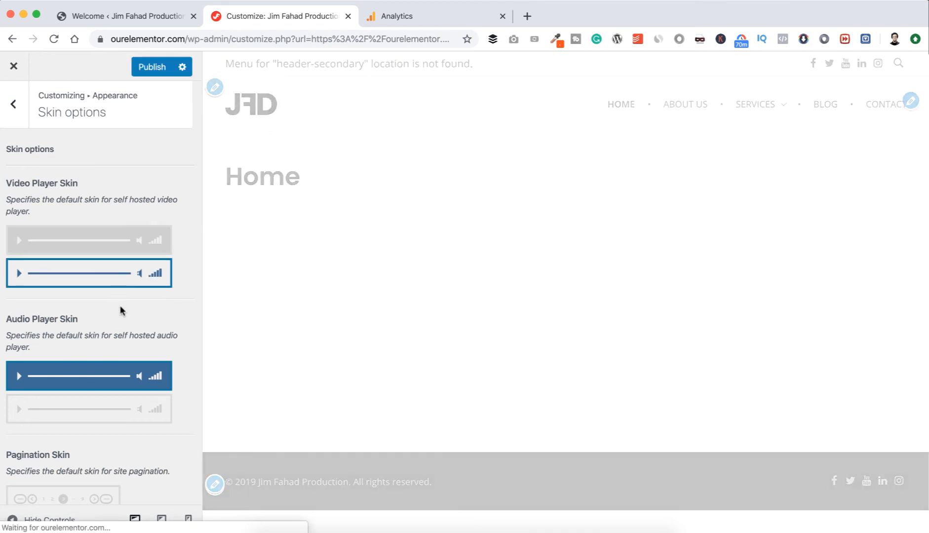
{"action": "scroll", "coordinate": [120, 305], "scroll_direction": "down", "scroll_amount": 1}
{"action": "scroll", "coordinate": [121, 310], "scroll_direction": "up", "scroll_amount": 1}
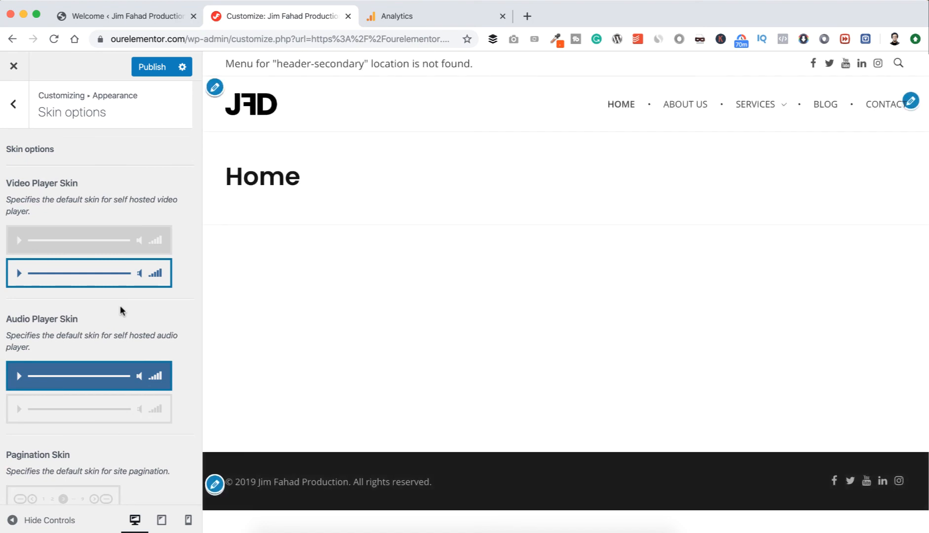
Try the square and circular pagination skins, return to the fully boxed square skin and publish the skin changes.
{"action": "scroll", "coordinate": [120, 306], "scroll_direction": "down", "scroll_amount": 3}
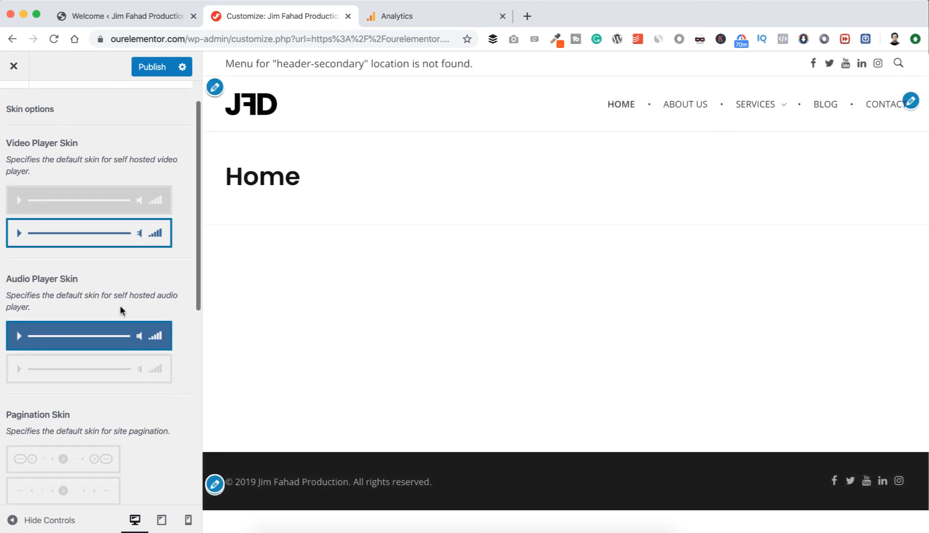
{"action": "scroll", "coordinate": [121, 310], "scroll_direction": "down", "scroll_amount": 5}
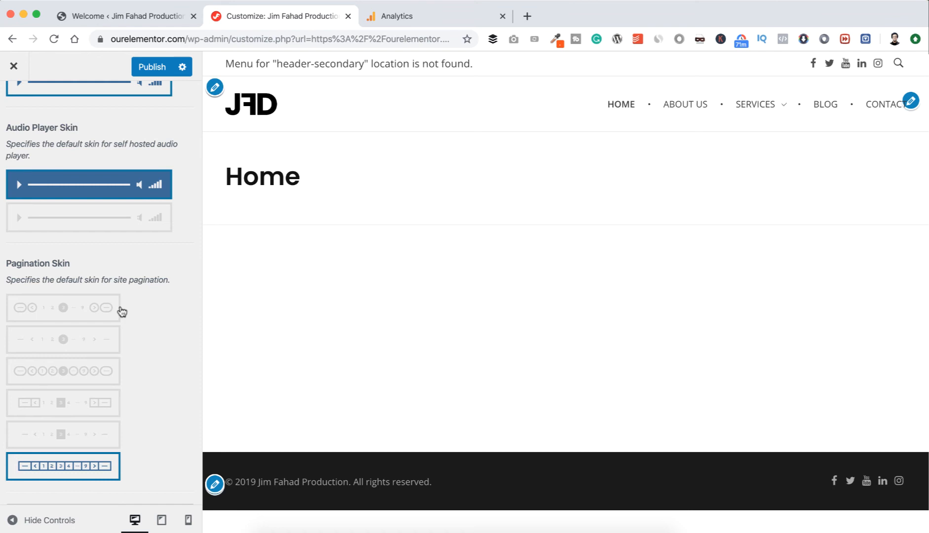
{"action": "left_click", "coordinate": [79, 434]}
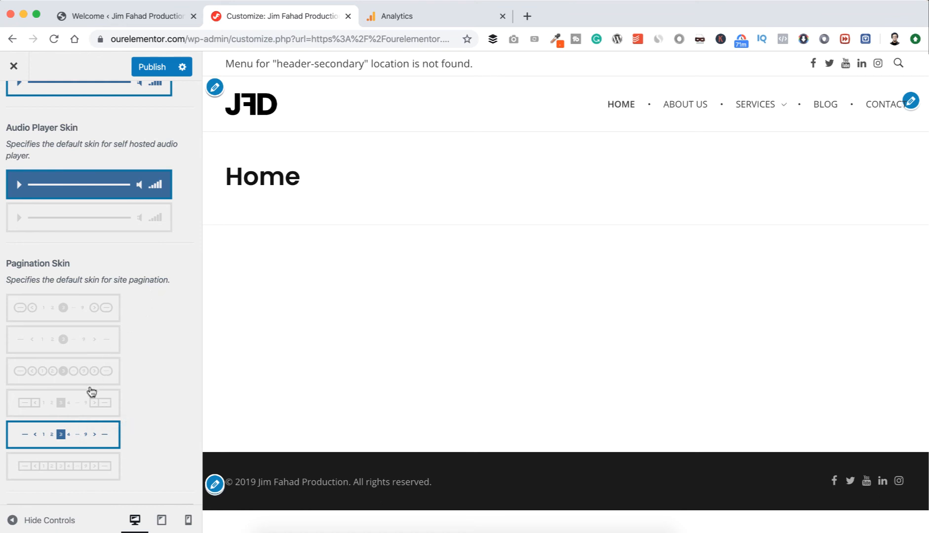
{"action": "left_click", "coordinate": [80, 408]}
{"action": "left_click", "coordinate": [80, 377]}
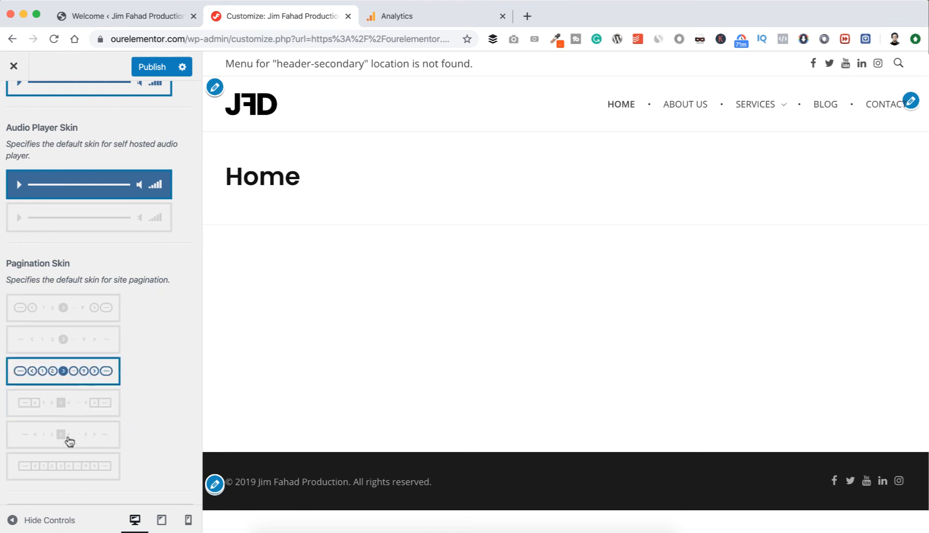
{"action": "left_click", "coordinate": [67, 468]}
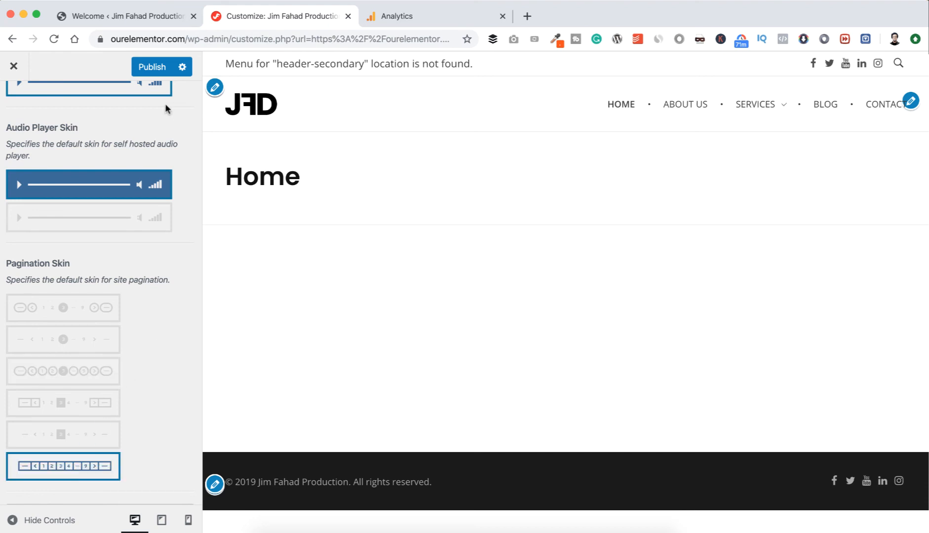
{"action": "left_click", "coordinate": [152, 68]}
{"action": "left_click", "coordinate": [14, 103]}
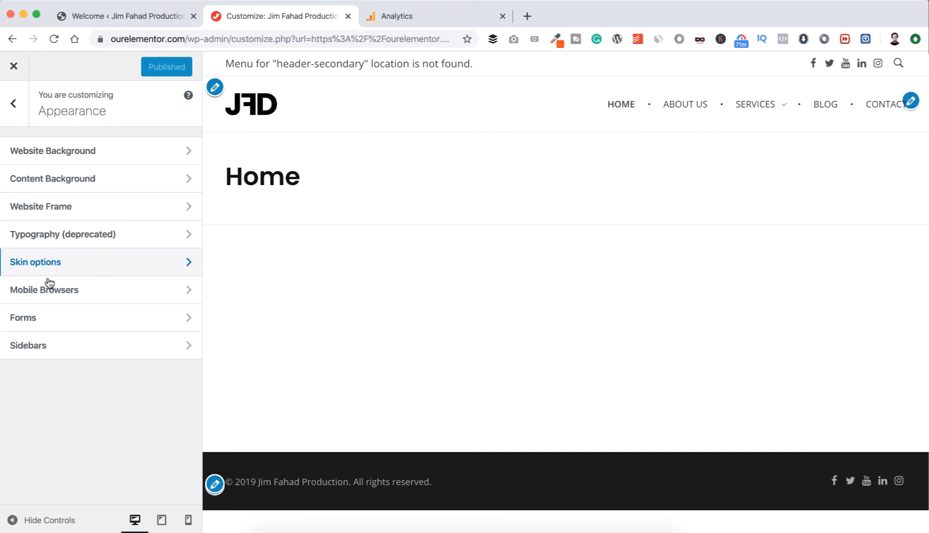
Set the mobile browser address bar color to #fb4e00 under Appearance and publish the change.
{"action": "left_click", "coordinate": [90, 295]}
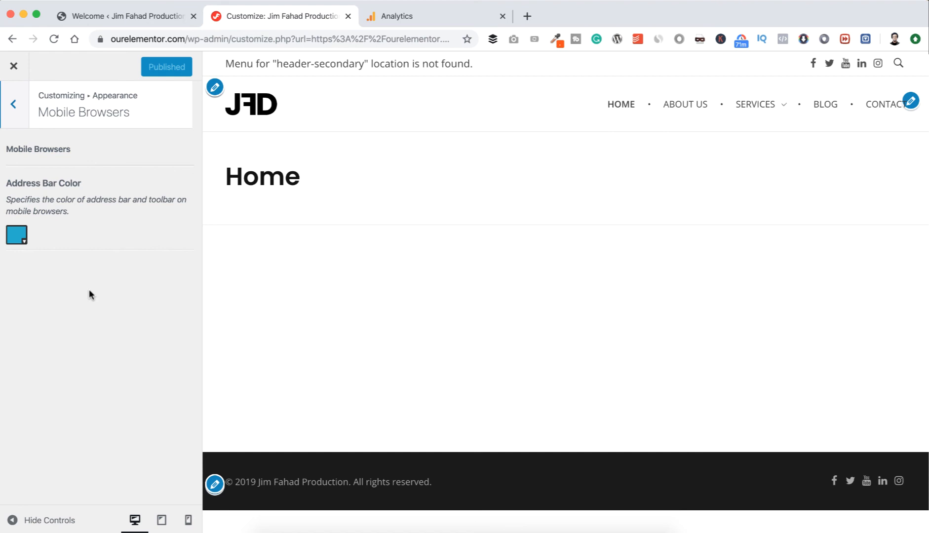
{"action": "left_click", "coordinate": [15, 239]}
{"action": "double_click", "coordinate": [150, 369]}
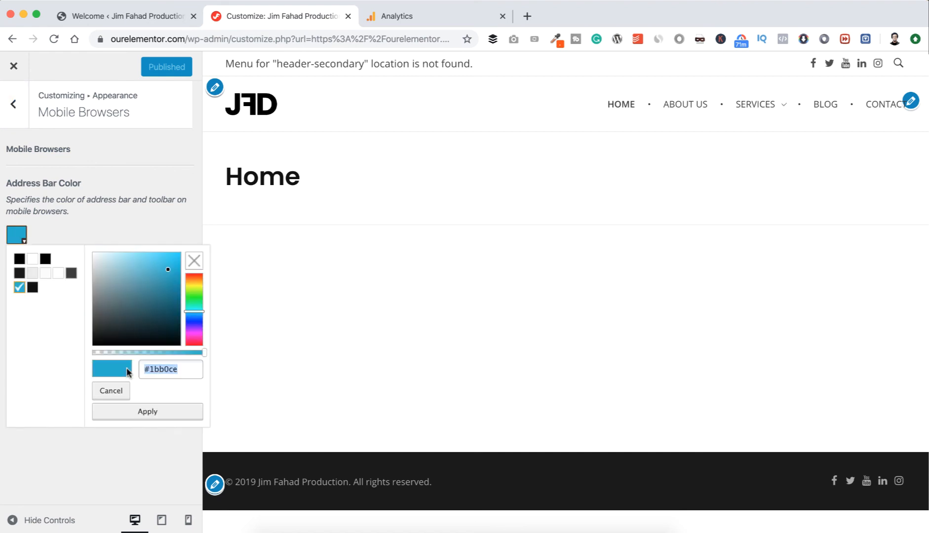
{"action": "type", "text": "fb4e00"}
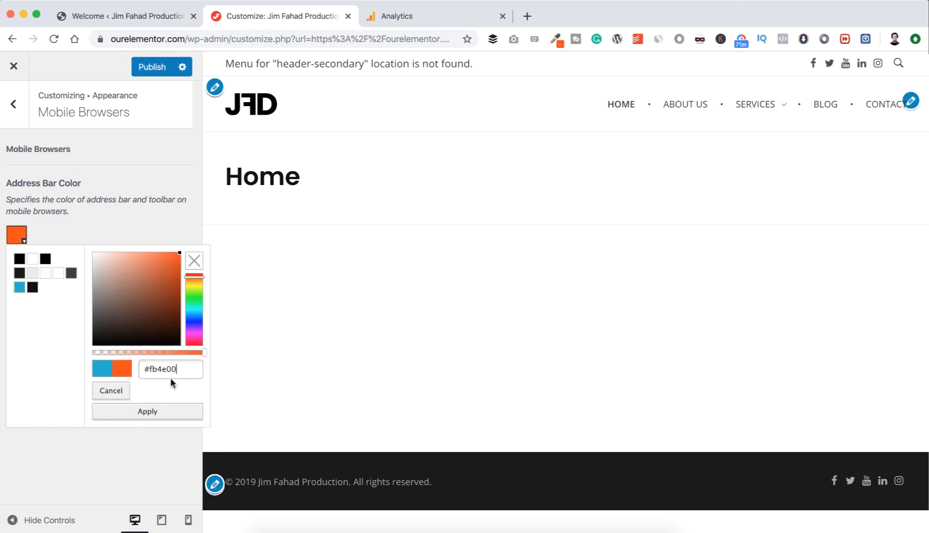
{"action": "left_click", "coordinate": [148, 412]}
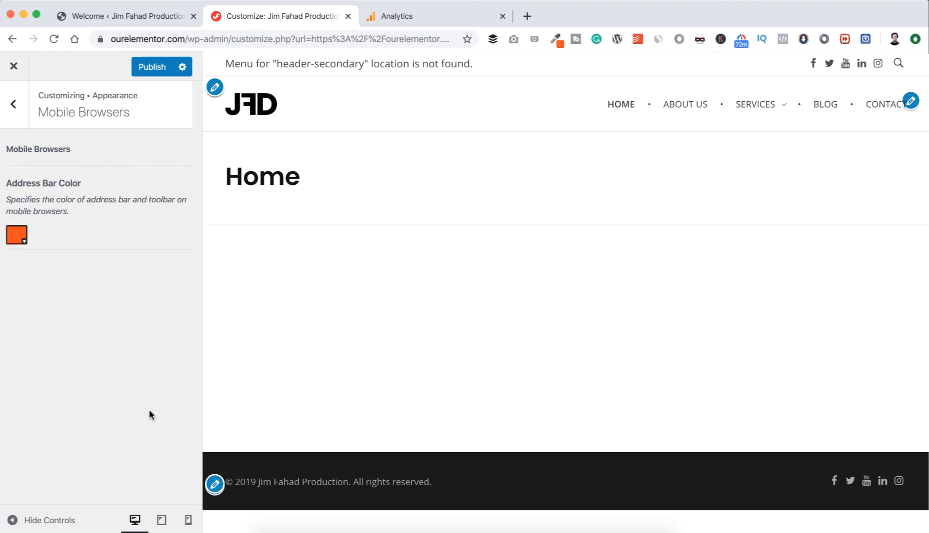
{"action": "left_click", "coordinate": [146, 68]}
{"action": "left_click", "coordinate": [16, 113]}
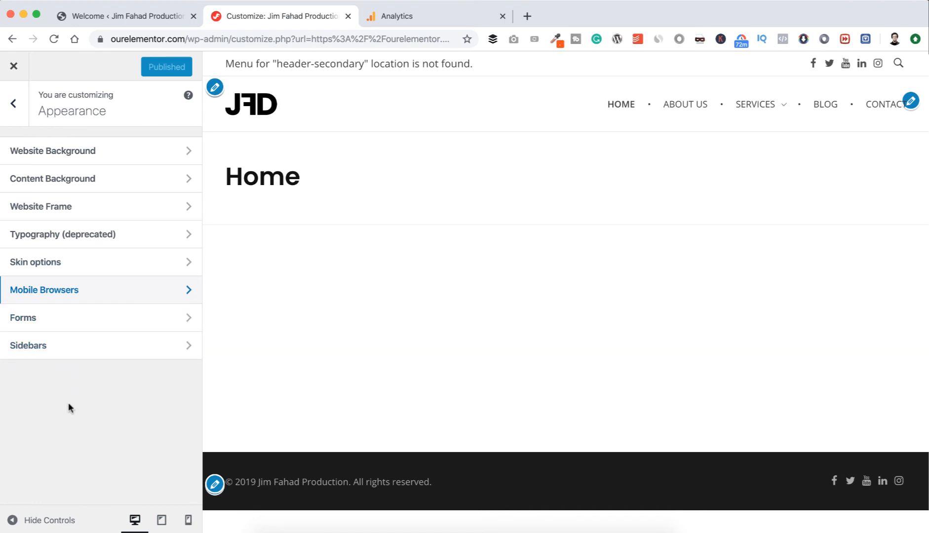
Open the Header Section settings and look over the header template override and the available header layouts.
{"action": "left_click", "coordinate": [20, 108]}
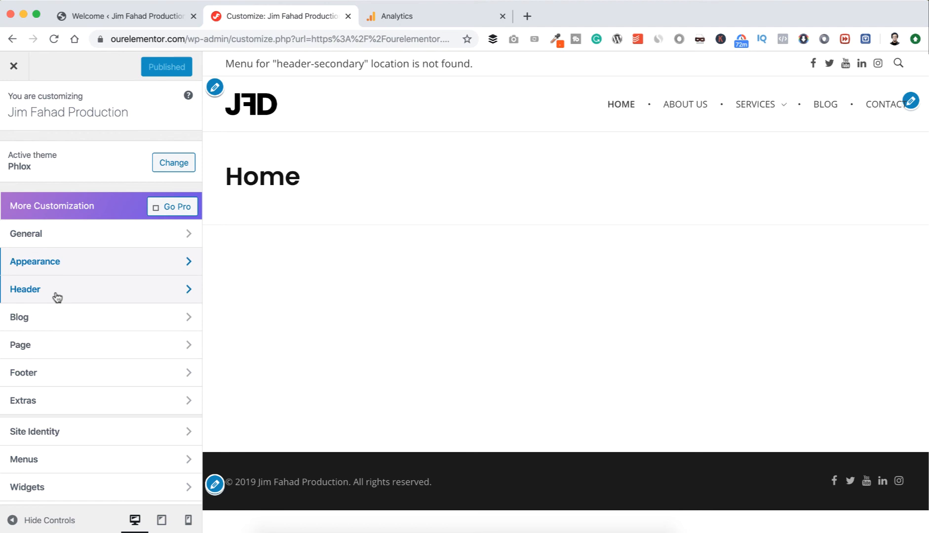
{"action": "left_click", "coordinate": [57, 297]}
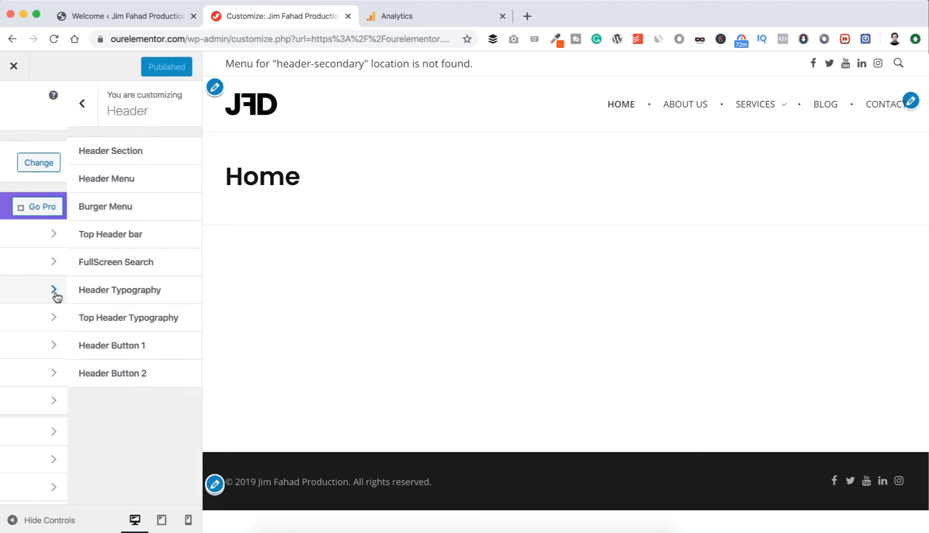
{"action": "left_click", "coordinate": [140, 148]}
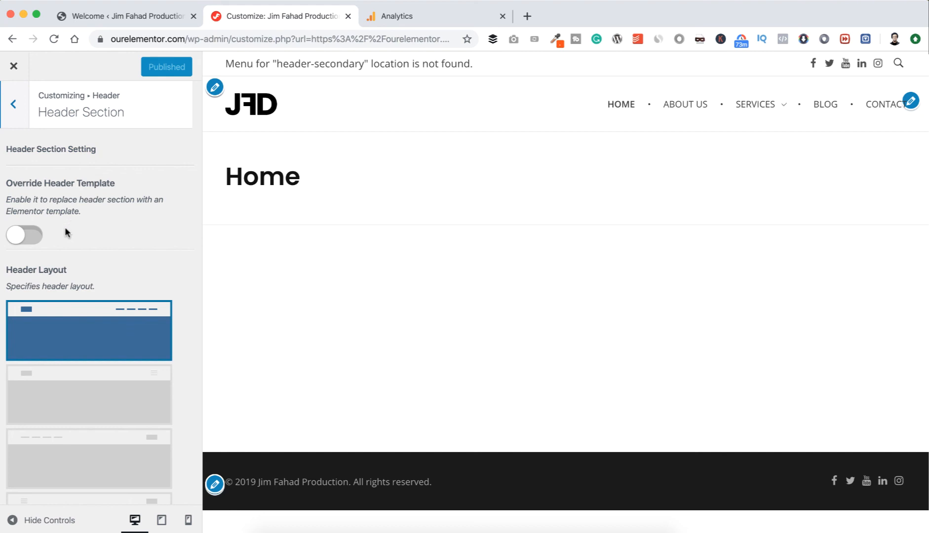
{"action": "scroll", "coordinate": [66, 231], "scroll_direction": "down", "scroll_amount": 3}
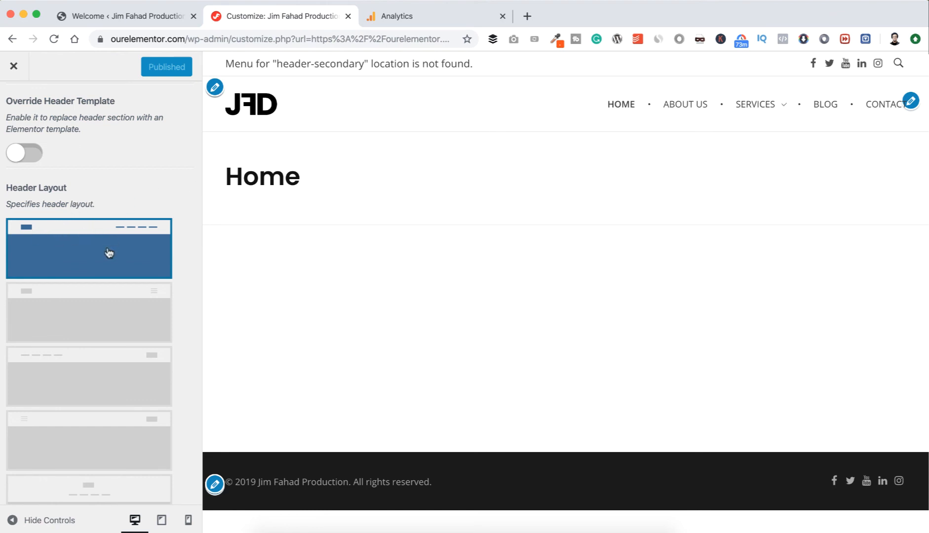
{"action": "scroll", "coordinate": [133, 193], "scroll_direction": "down", "scroll_amount": 3}
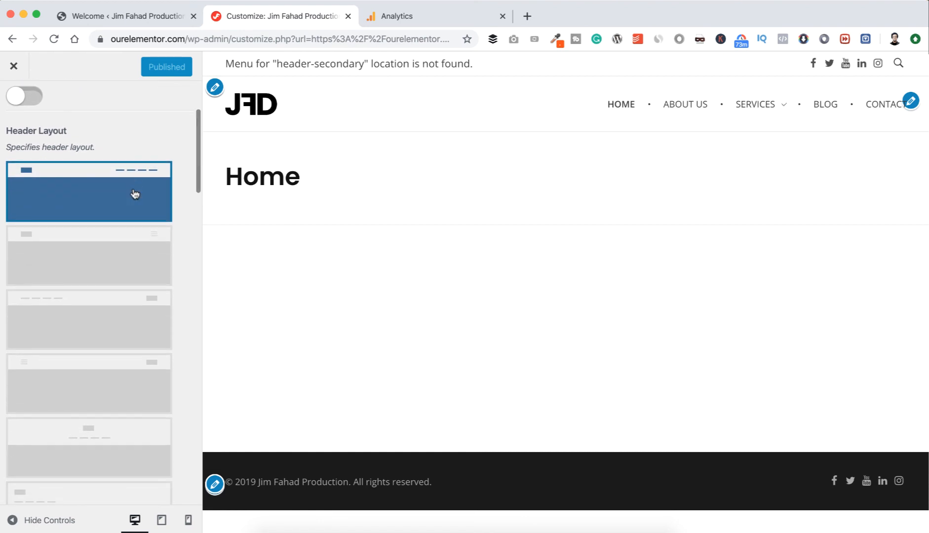
{"action": "scroll", "coordinate": [134, 194], "scroll_direction": "up", "scroll_amount": 2}
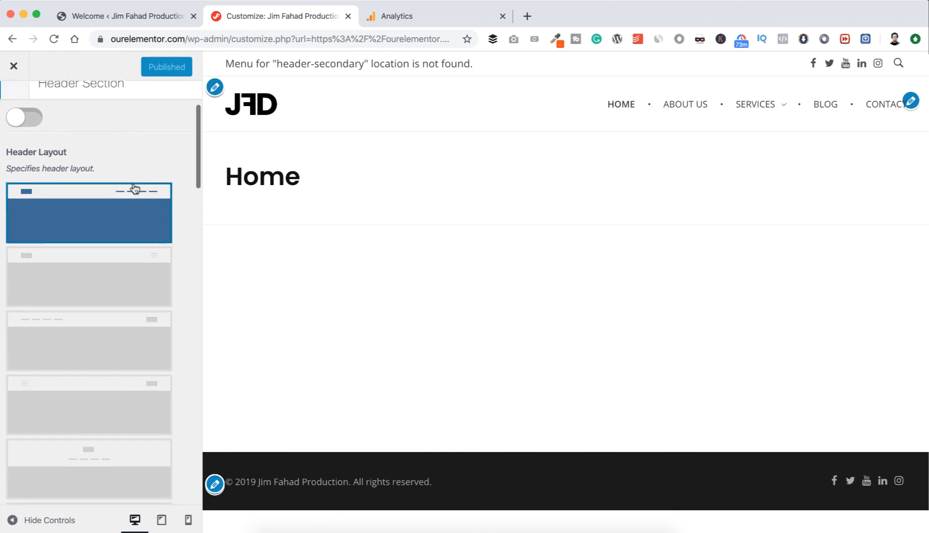
Try the header layout with a burger menu, expand and collapse its menu in the preview, and restore the logo-left, menu-right layout.
{"action": "left_click", "coordinate": [107, 297]}
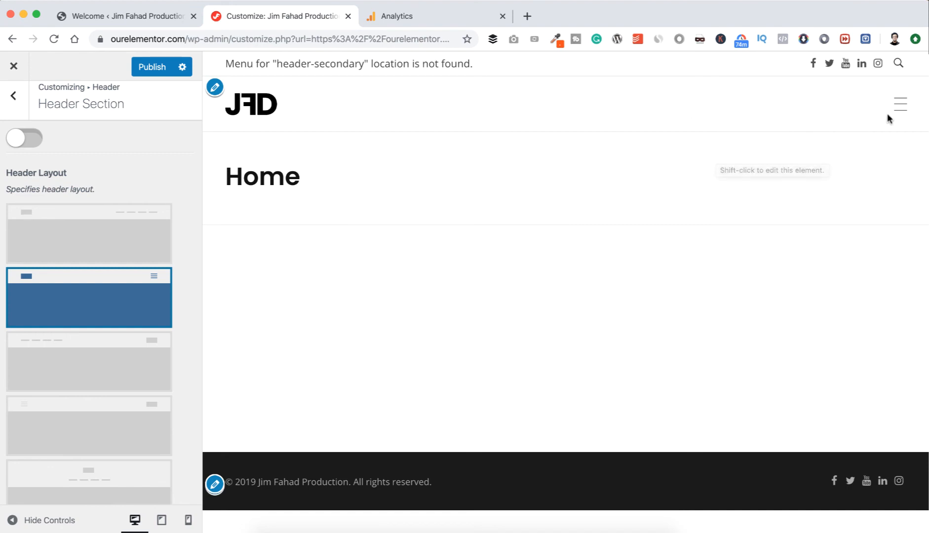
{"action": "left_click", "coordinate": [900, 105]}
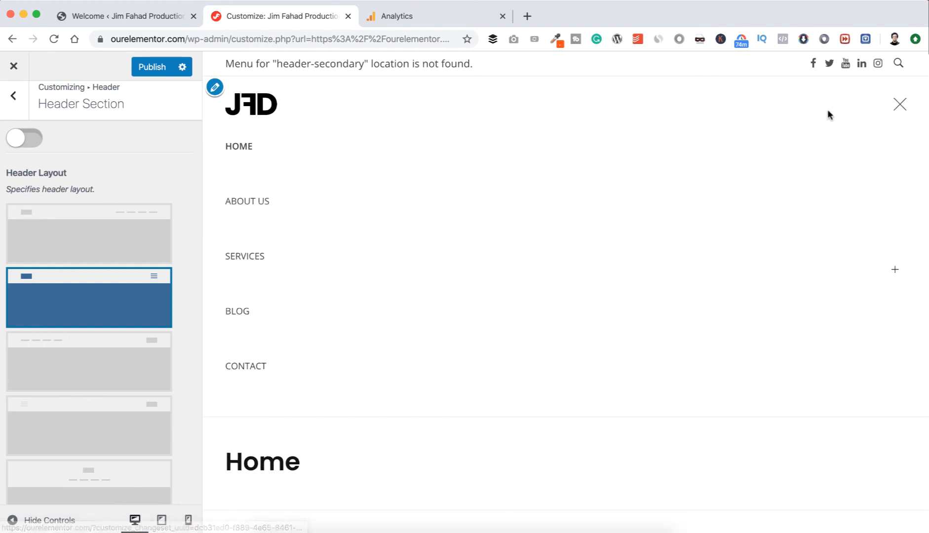
{"action": "left_click", "coordinate": [898, 105]}
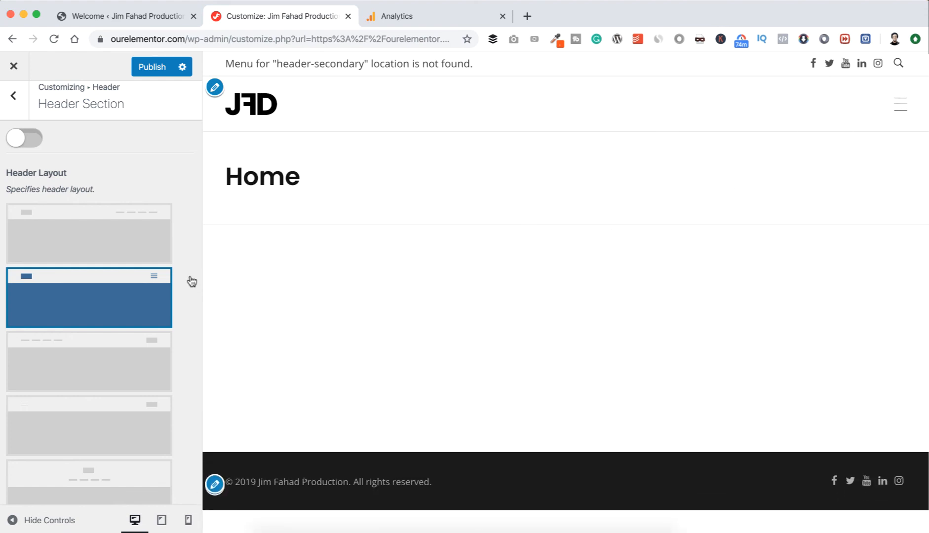
{"action": "left_click", "coordinate": [137, 238]}
Look over the remaining header layouts and the header width, height, search button and social icon options.
{"action": "scroll", "coordinate": [138, 238], "scroll_direction": "down", "scroll_amount": 6}
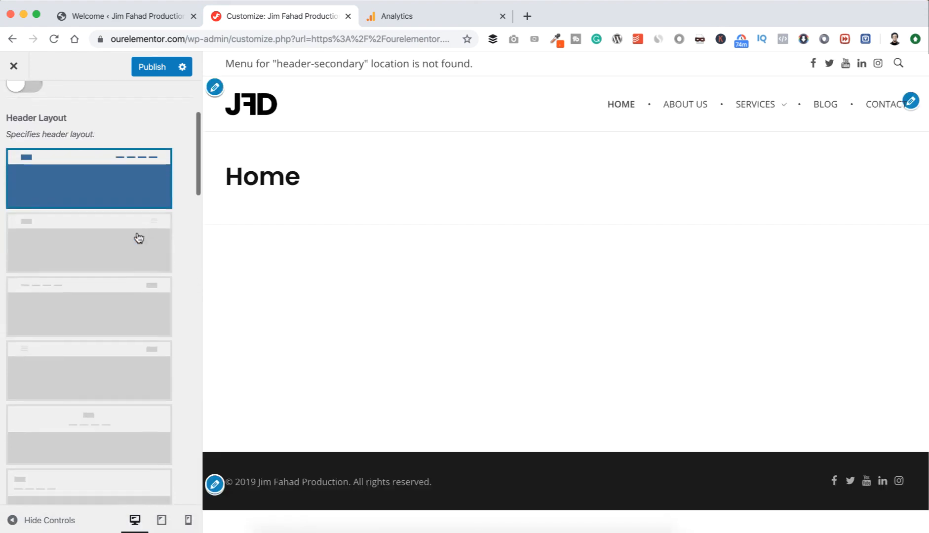
{"action": "scroll", "coordinate": [138, 239], "scroll_direction": "down", "scroll_amount": 7}
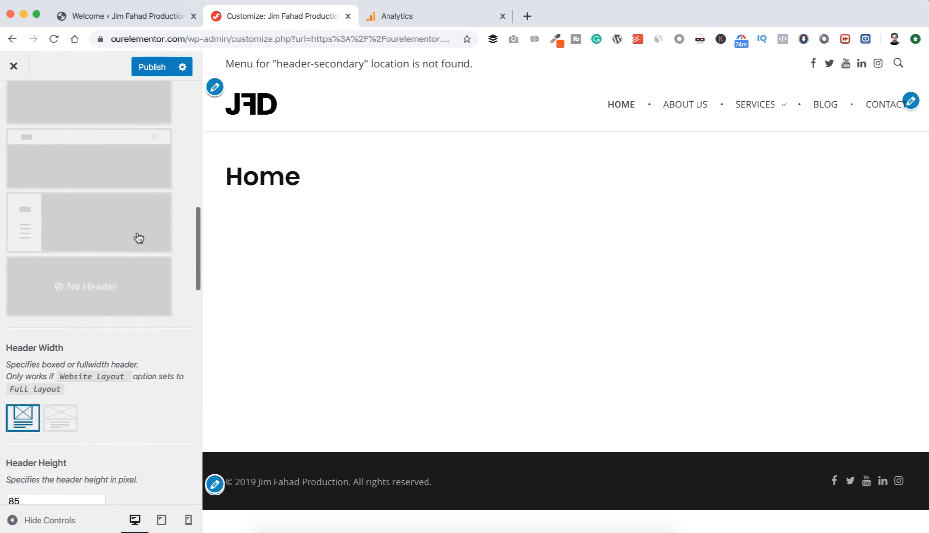
{"action": "scroll", "coordinate": [114, 349], "scroll_direction": "up", "scroll_amount": 5}
{"action": "scroll", "coordinate": [114, 348], "scroll_direction": "down", "scroll_amount": 2}
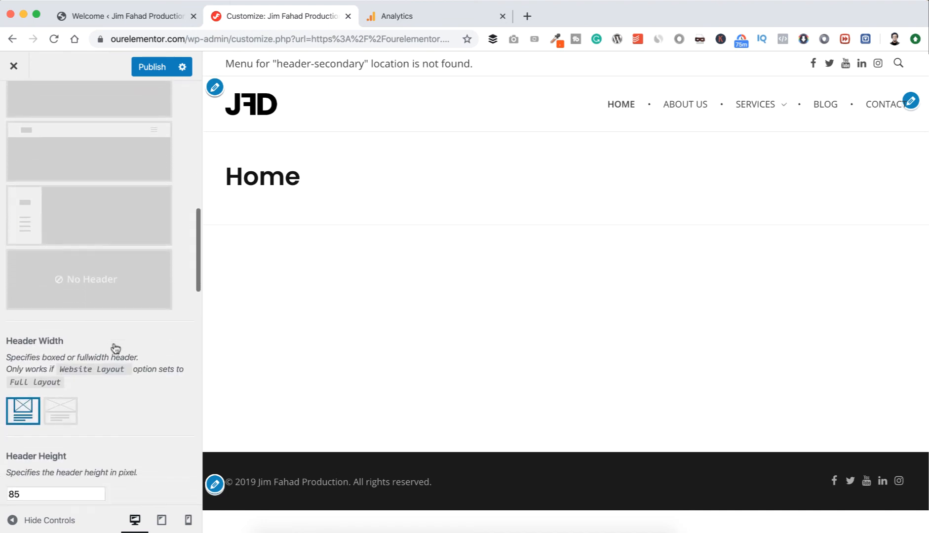
{"action": "scroll", "coordinate": [115, 349], "scroll_direction": "down", "scroll_amount": 2}
{"action": "scroll", "coordinate": [115, 349], "scroll_direction": "down", "scroll_amount": 1}
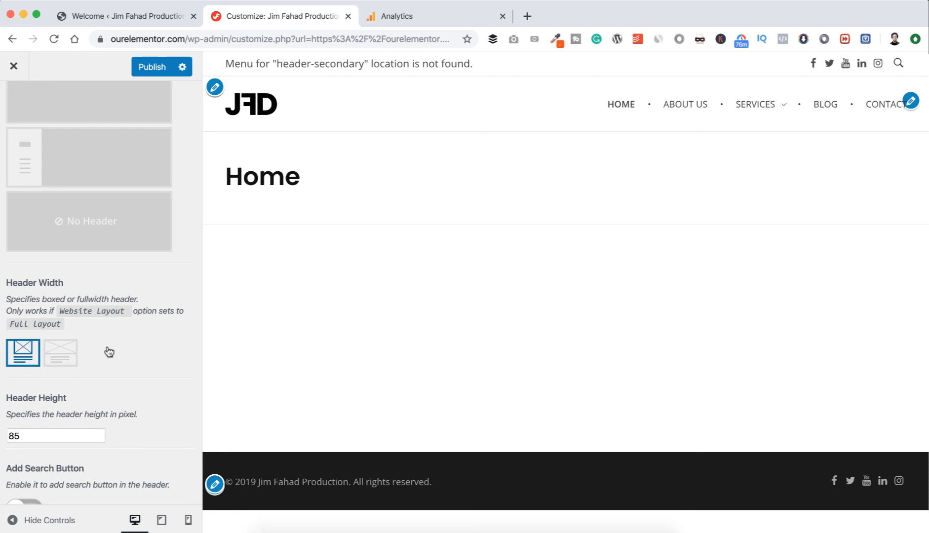
{"action": "scroll", "coordinate": [109, 350], "scroll_direction": "down", "scroll_amount": 5}
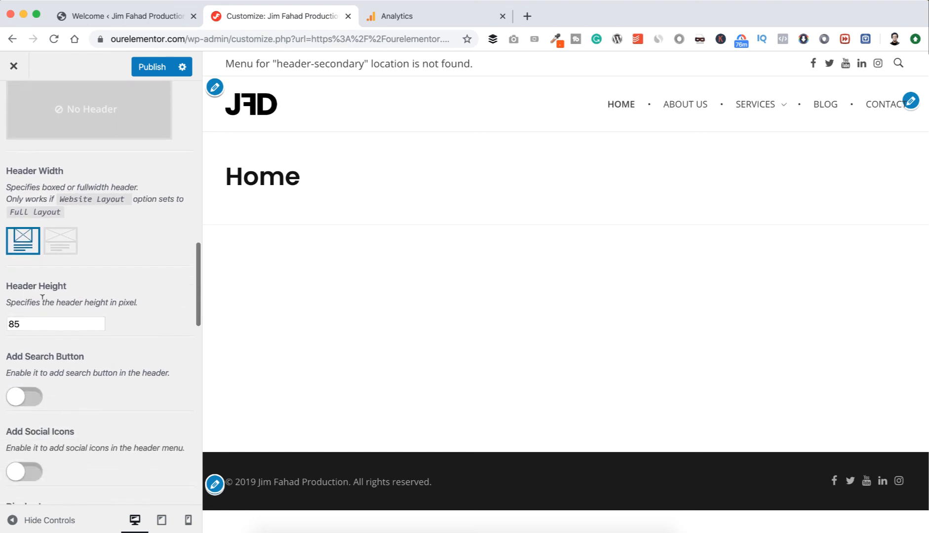
Try a header height of 200 pixels and set it back to 85.
{"action": "double_click", "coordinate": [27, 321]}
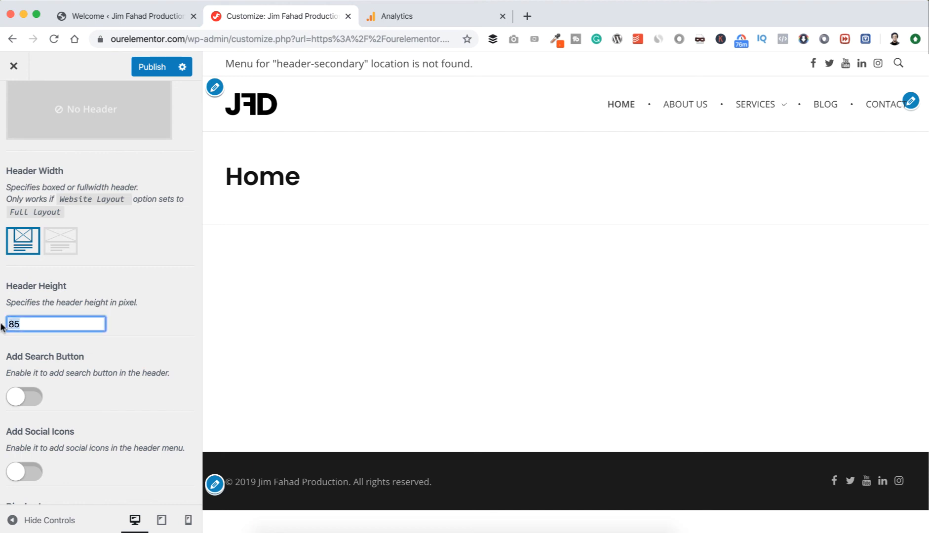
{"action": "type", "text": "100"}
{"action": "key", "text": "BackSpace"}
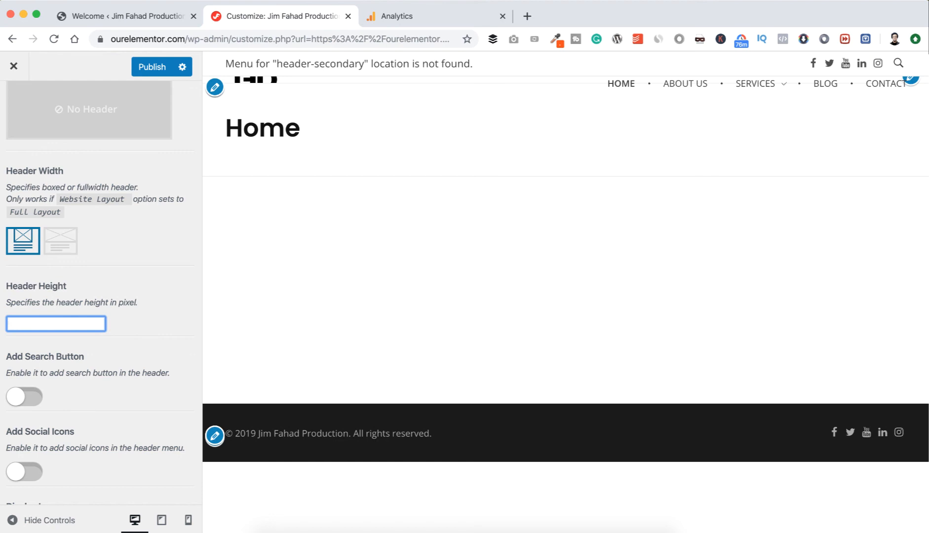
{"action": "type", "text": "200"}
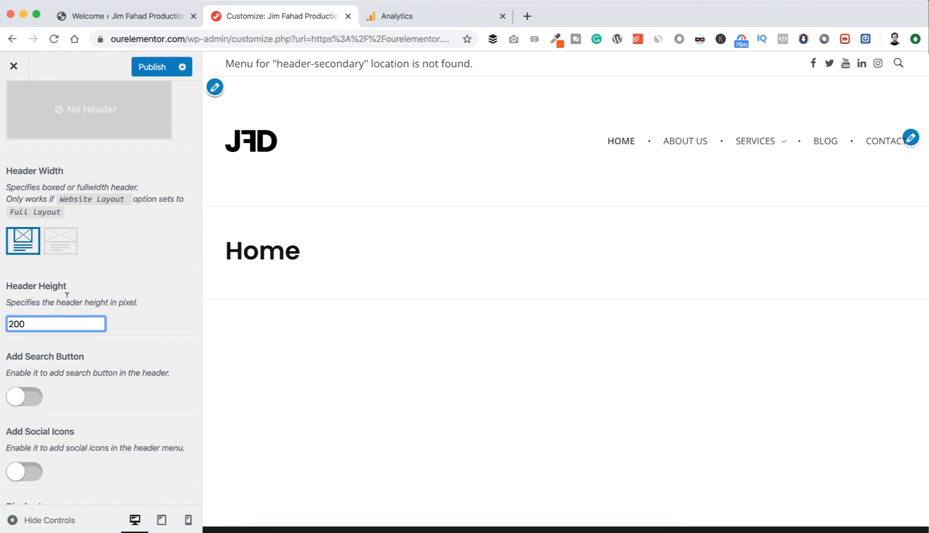
{"action": "left_click_drag", "start_coordinate": [34, 322], "coordinate": [1, 329]}
{"action": "type", "text": "85"}
{"action": "left_click", "coordinate": [100, 348]}
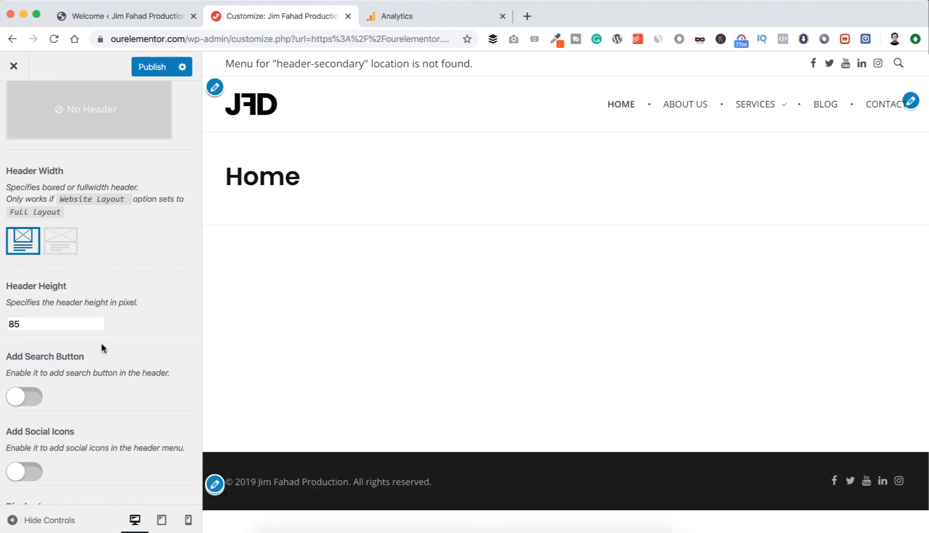
Try adding the search button to the header and switch it off again.
{"action": "scroll", "coordinate": [102, 348], "scroll_direction": "down", "scroll_amount": 2}
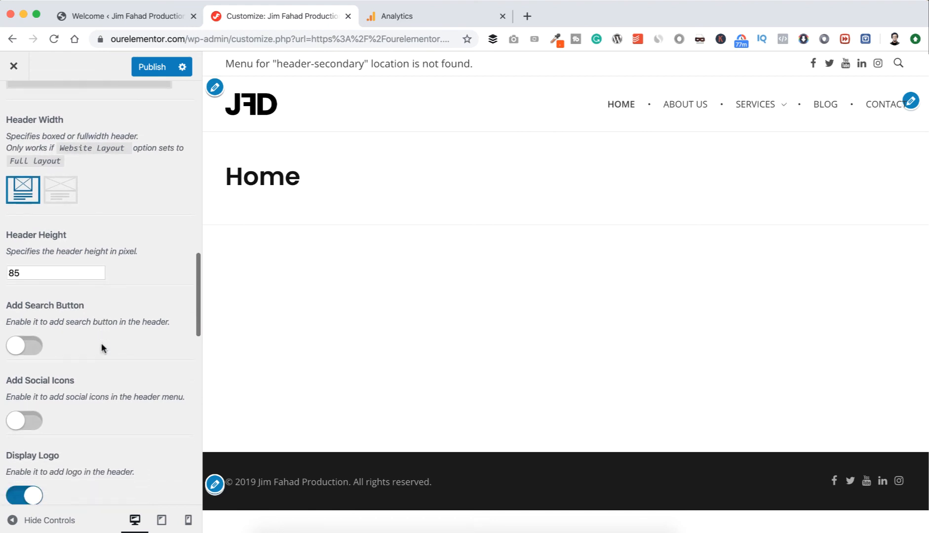
{"action": "left_click", "coordinate": [31, 347]}
{"action": "left_click", "coordinate": [33, 345]}
{"action": "left_click", "coordinate": [33, 345]}
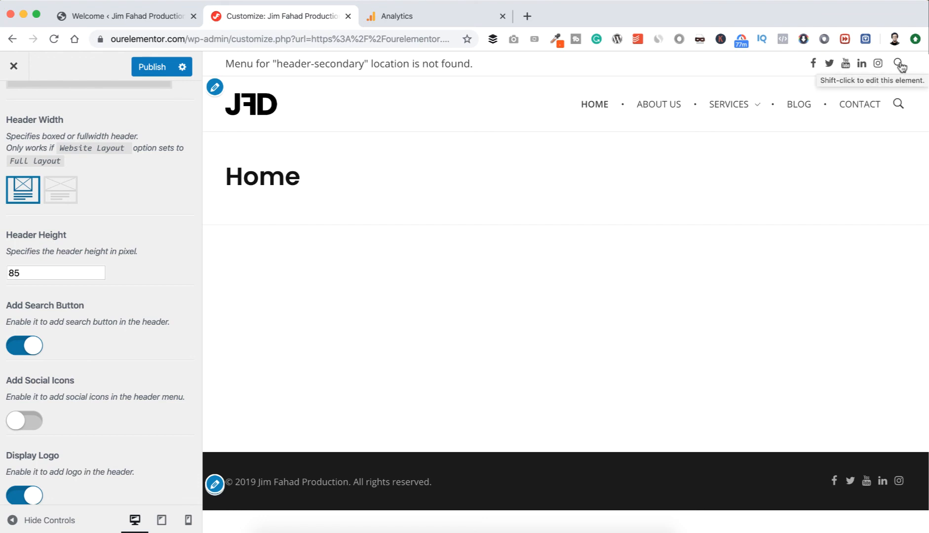
{"action": "left_click", "coordinate": [15, 348]}
Try hiding the logo in the header and restore its display.
{"action": "scroll", "coordinate": [130, 341], "scroll_direction": "down", "scroll_amount": 2}
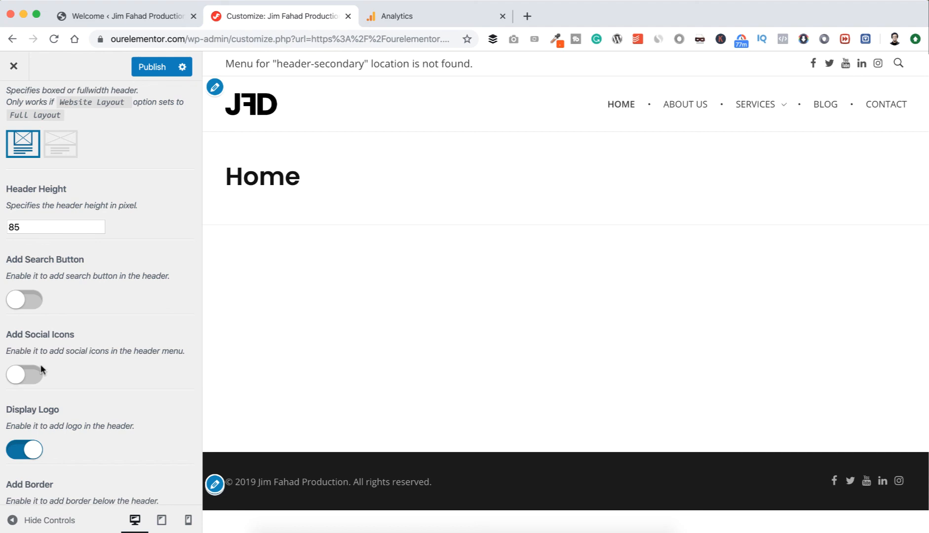
{"action": "scroll", "coordinate": [81, 363], "scroll_direction": "down", "scroll_amount": 3}
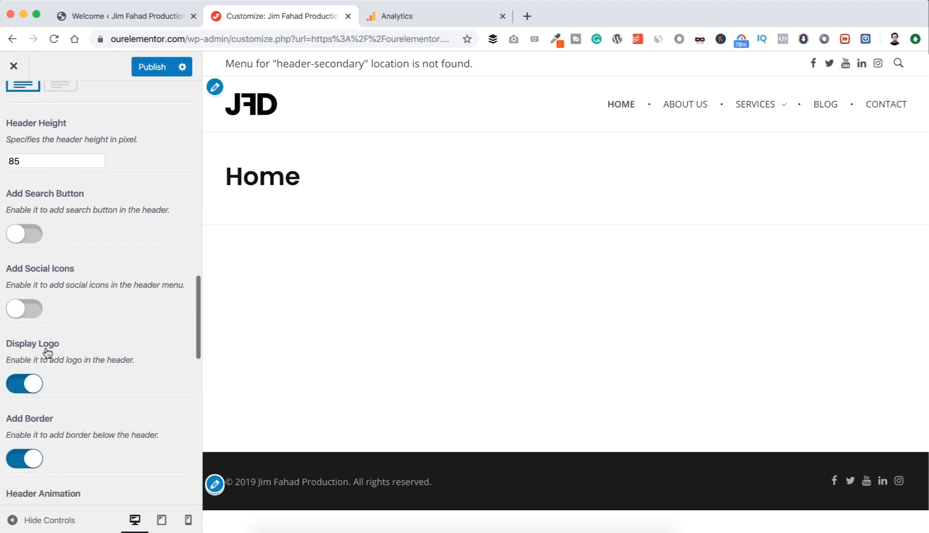
{"action": "left_click", "coordinate": [22, 385]}
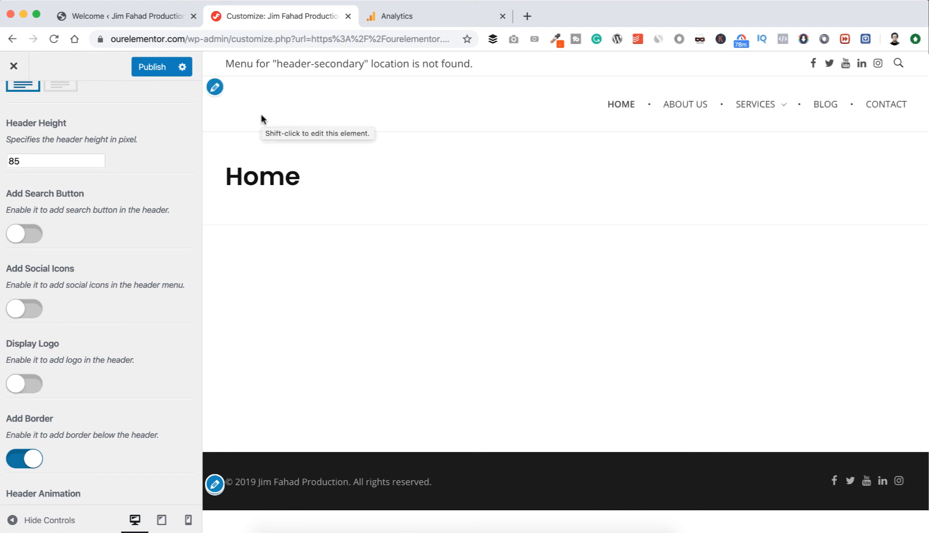
{"action": "left_click", "coordinate": [37, 387]}
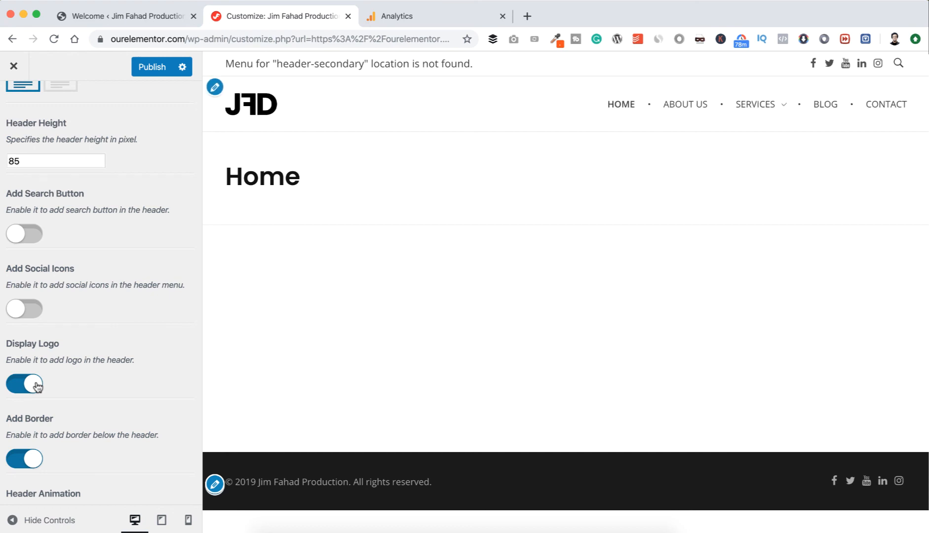
Try removing the border below the header and enable it again.
{"action": "scroll", "coordinate": [122, 378], "scroll_direction": "down", "scroll_amount": 3}
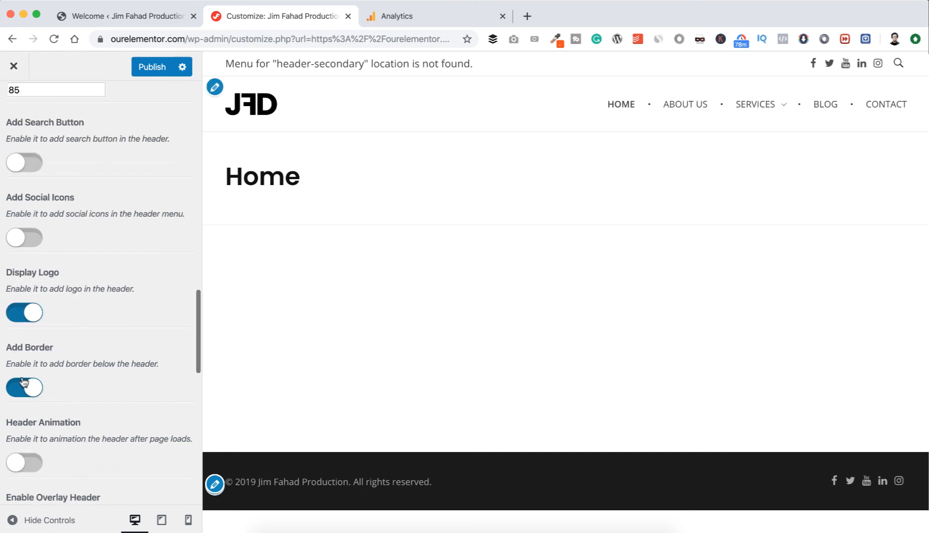
{"action": "left_click", "coordinate": [21, 388]}
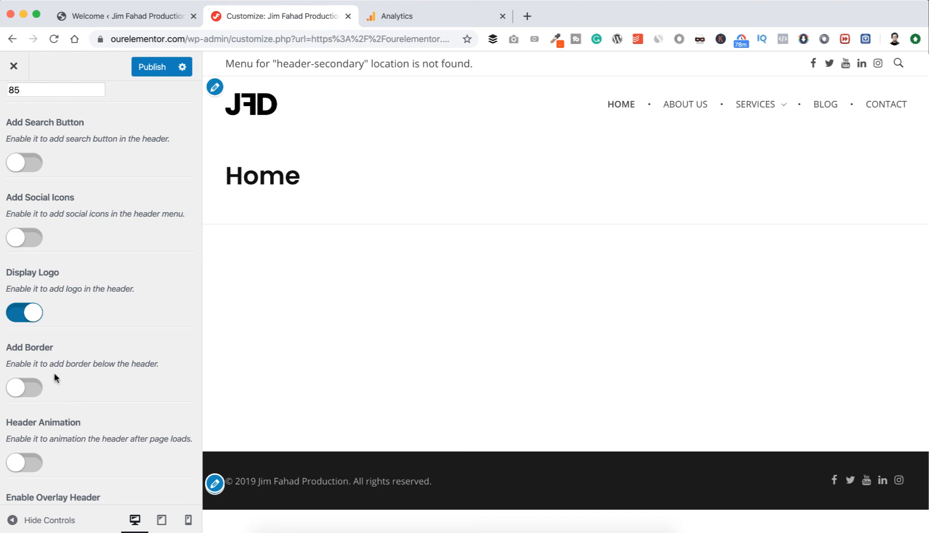
{"action": "left_click", "coordinate": [31, 389]}
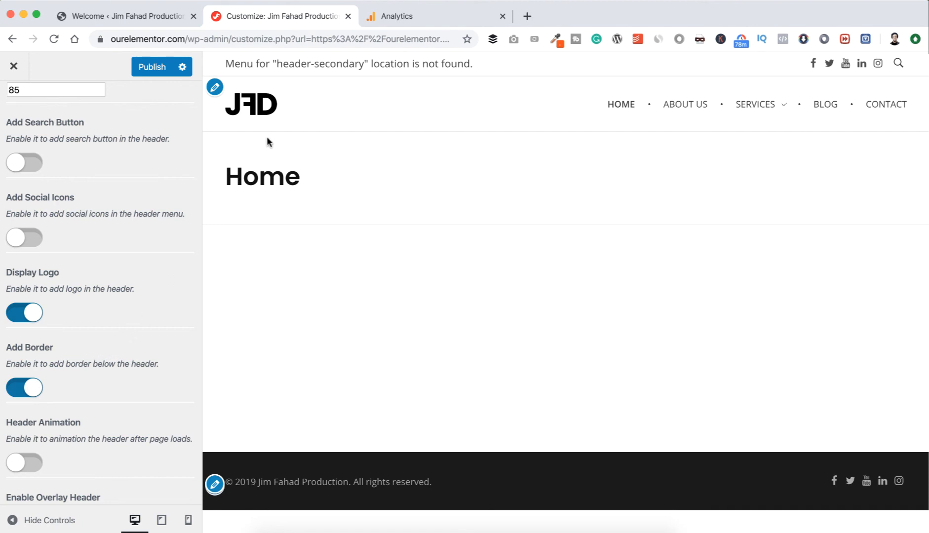
Try #ff6060 as the header background color, and clear the color so the header has none.
{"action": "scroll", "coordinate": [128, 345], "scroll_direction": "down", "scroll_amount": 5}
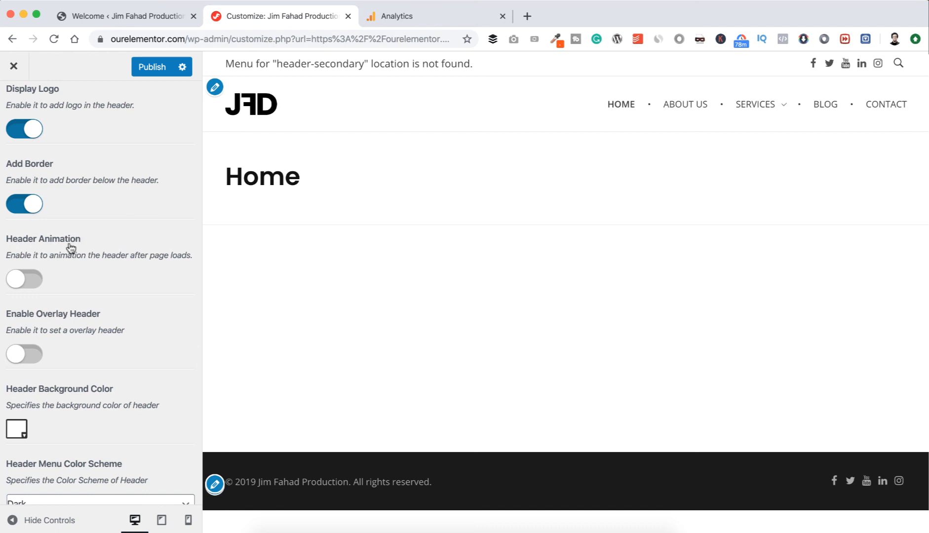
{"action": "scroll", "coordinate": [61, 268], "scroll_direction": "down", "scroll_amount": 1}
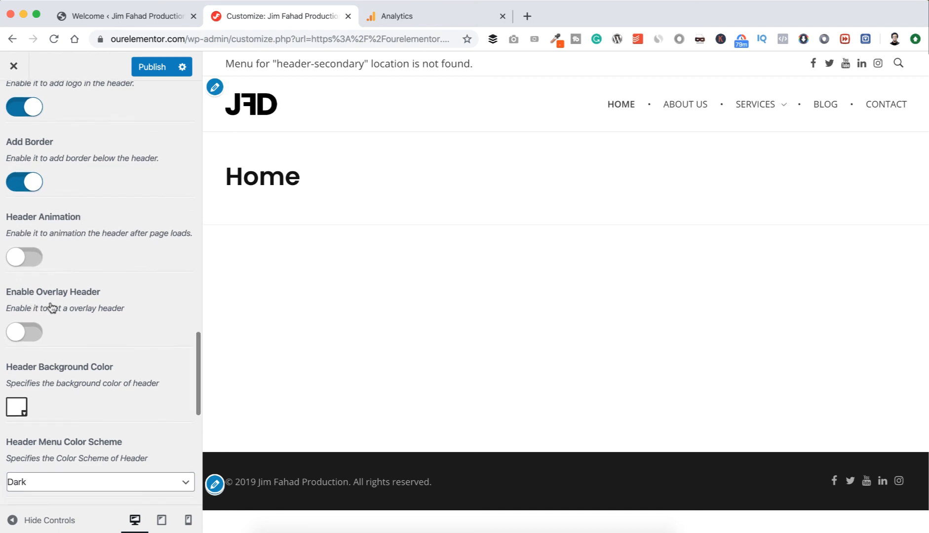
{"action": "scroll", "coordinate": [86, 302], "scroll_direction": "down", "scroll_amount": 2}
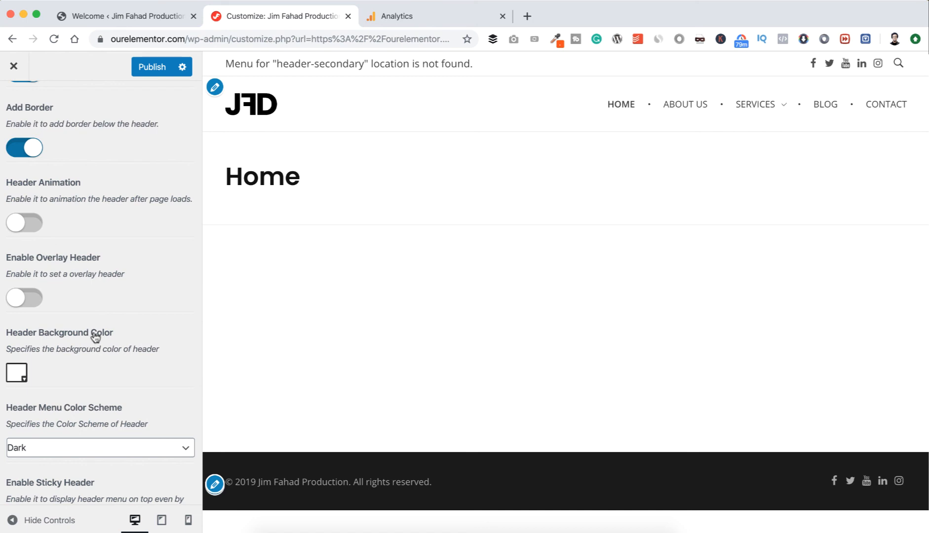
{"action": "left_click", "coordinate": [18, 372]}
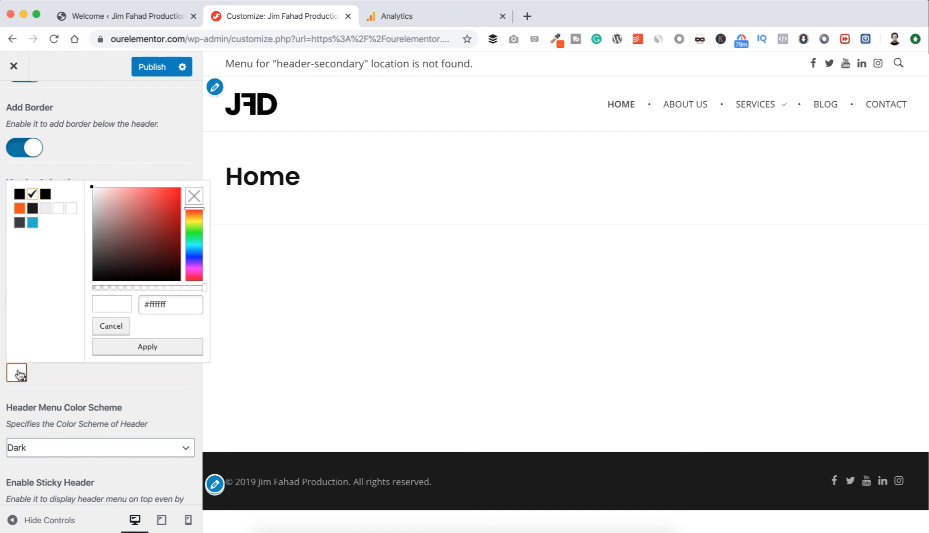
{"action": "left_click", "coordinate": [148, 188]}
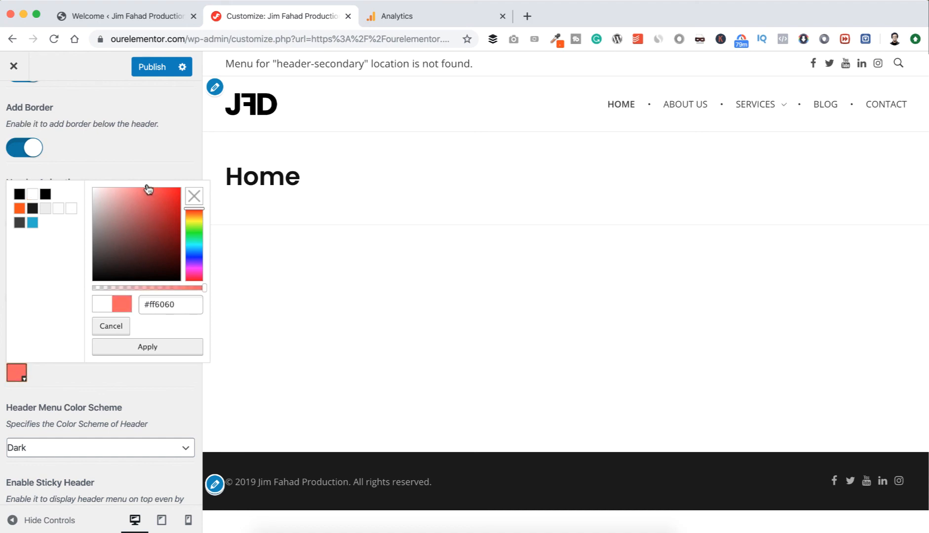
{"action": "left_click", "coordinate": [158, 347]}
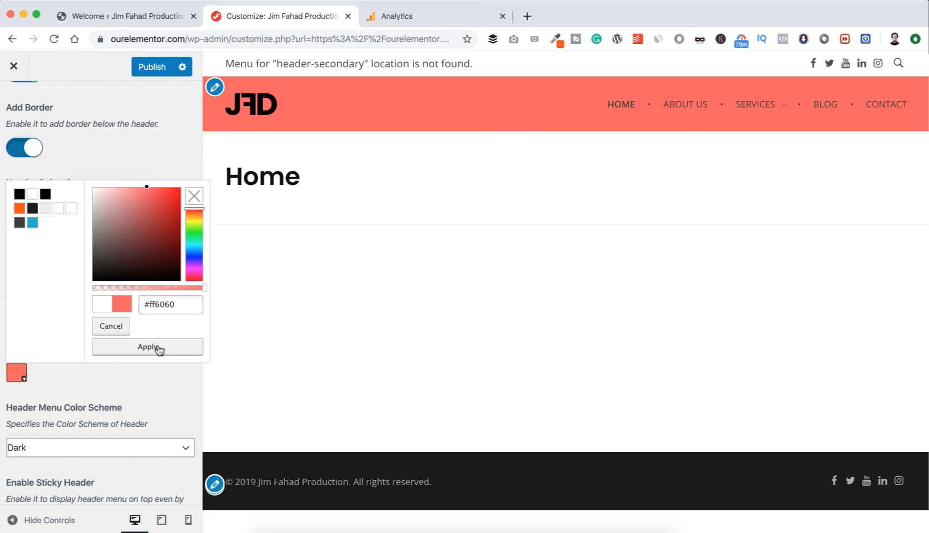
{"action": "left_click", "coordinate": [192, 198]}
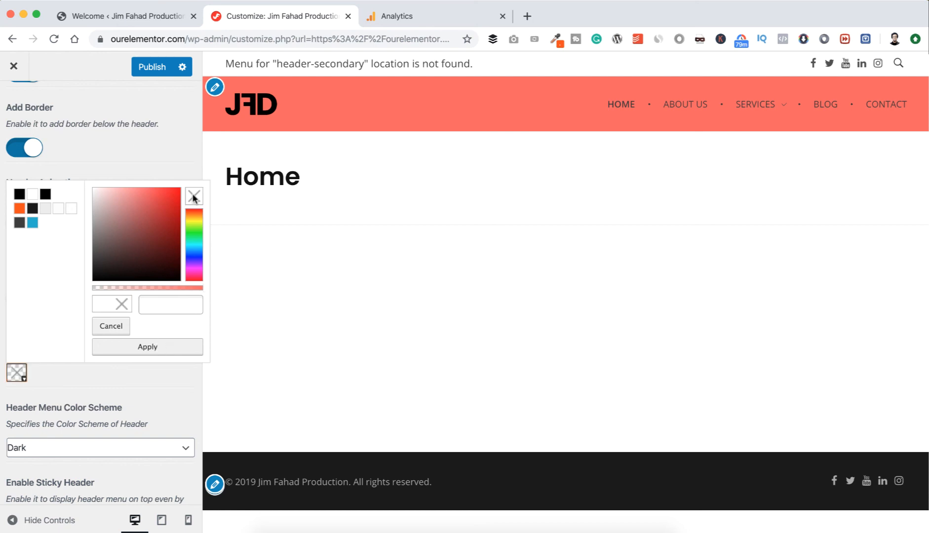
{"action": "left_click", "coordinate": [149, 347]}
Try the Light header menu color scheme and set it back to Dark.
{"action": "scroll", "coordinate": [137, 382], "scroll_direction": "down", "scroll_amount": 2}
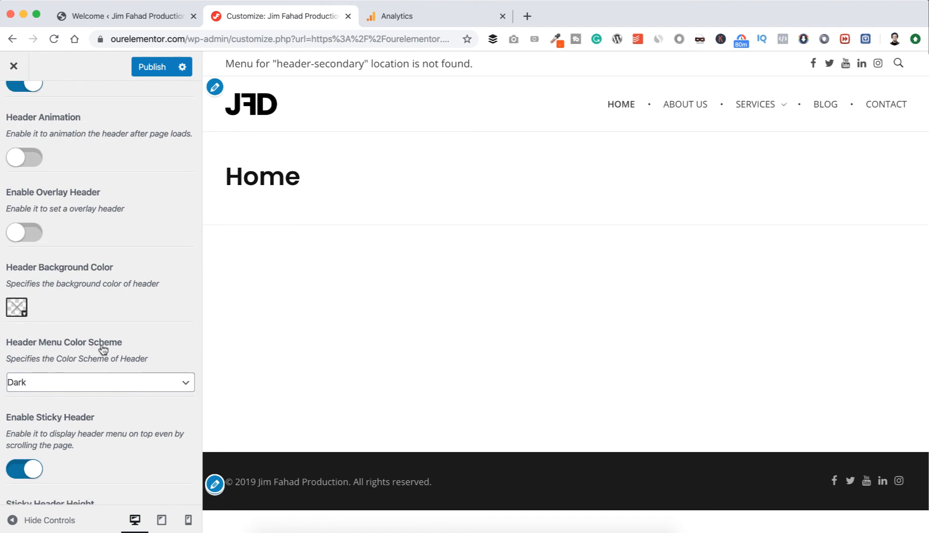
{"action": "left_click", "coordinate": [72, 384]}
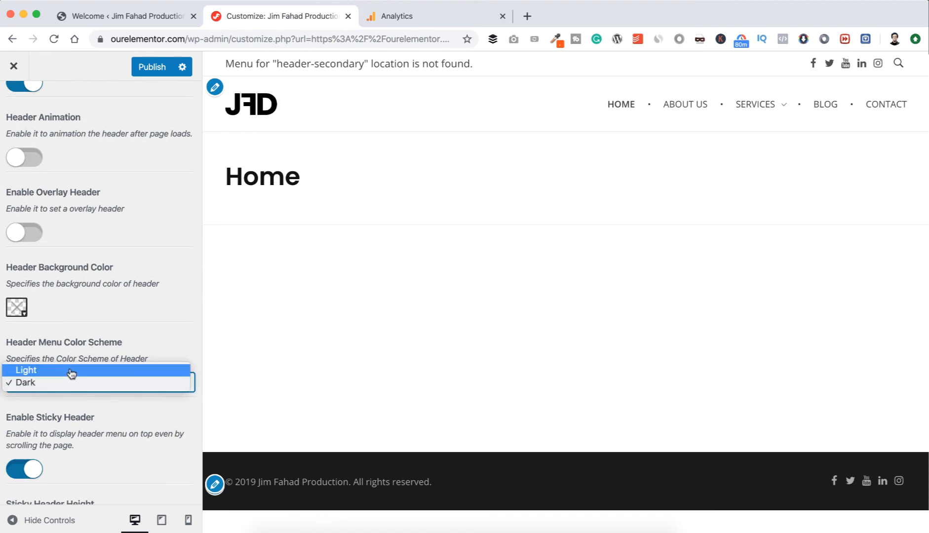
{"action": "left_click", "coordinate": [71, 371]}
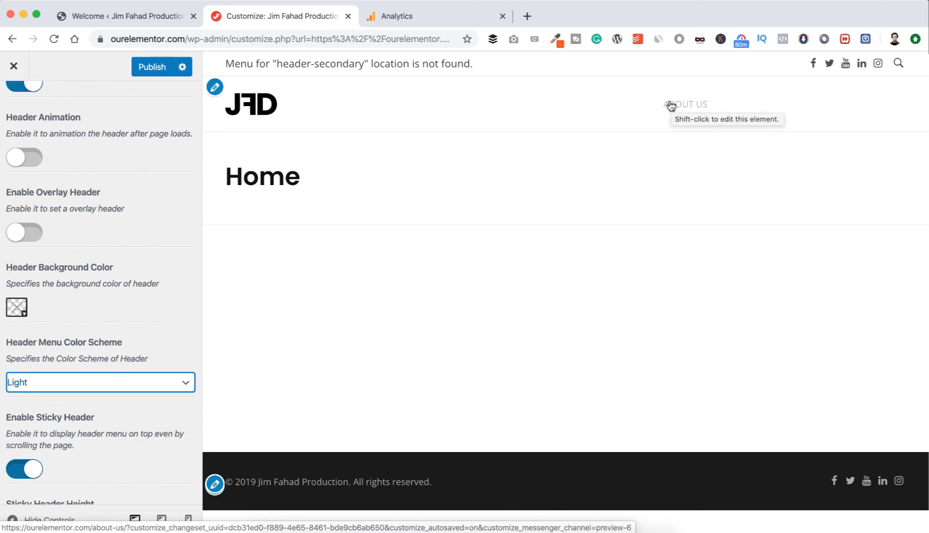
{"action": "left_click", "coordinate": [132, 383]}
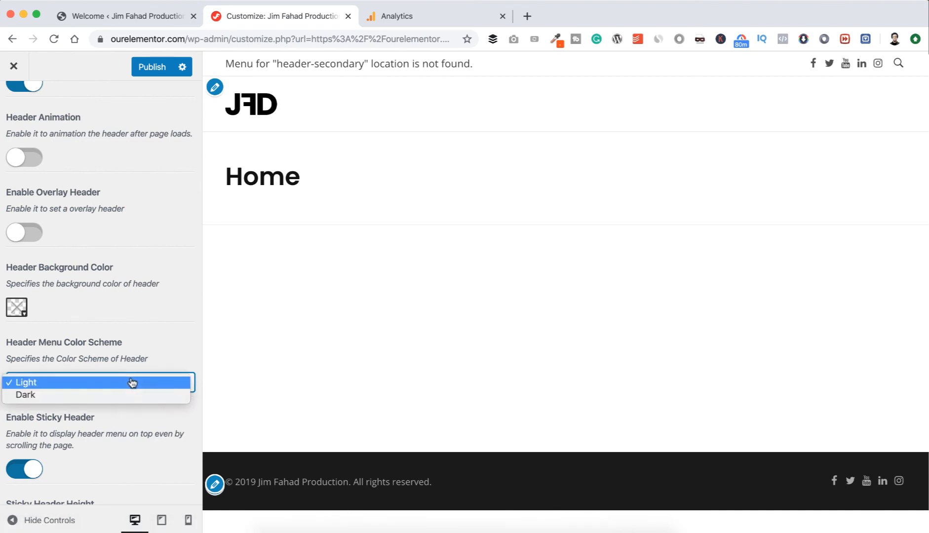
{"action": "left_click", "coordinate": [115, 397]}
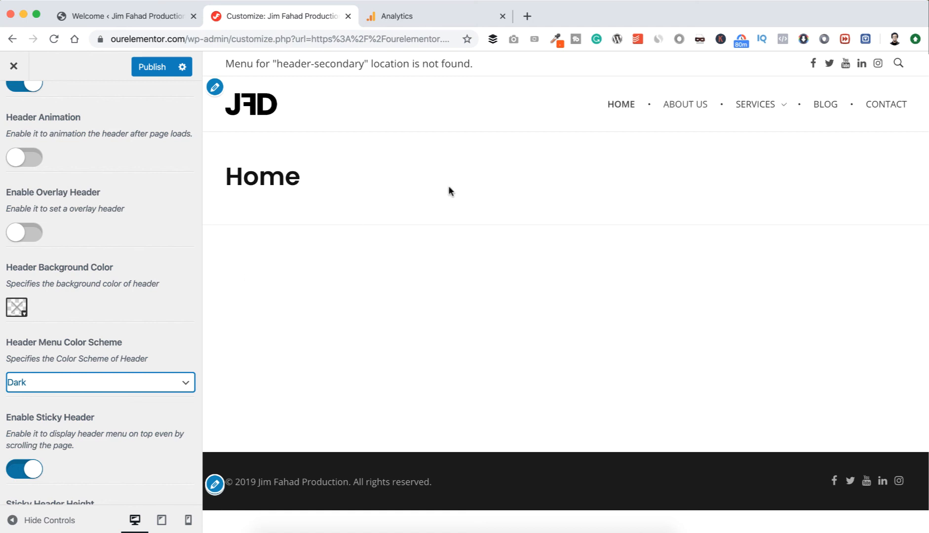
Look over the sticky header options and publish the header section changes.
{"action": "scroll", "coordinate": [117, 406], "scroll_direction": "down", "scroll_amount": 5}
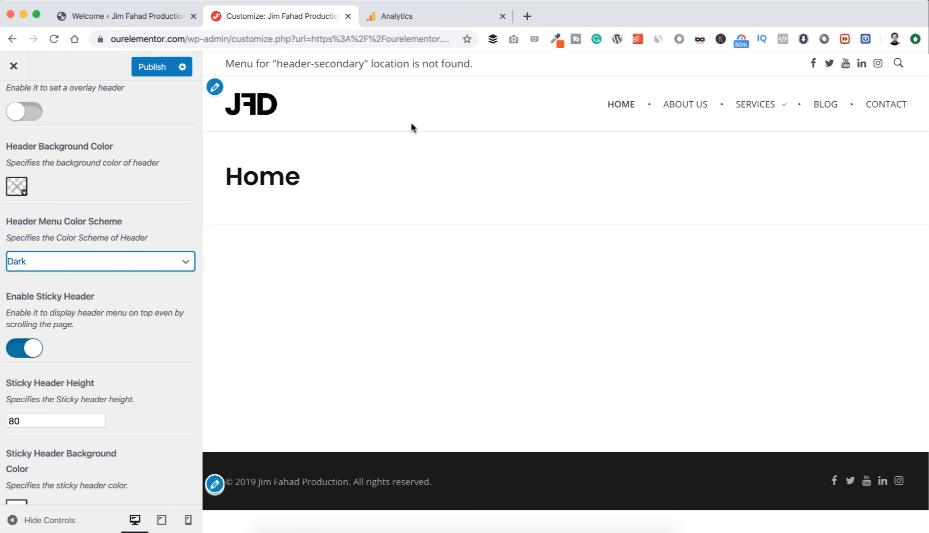
{"action": "scroll", "coordinate": [142, 360], "scroll_direction": "down", "scroll_amount": 3}
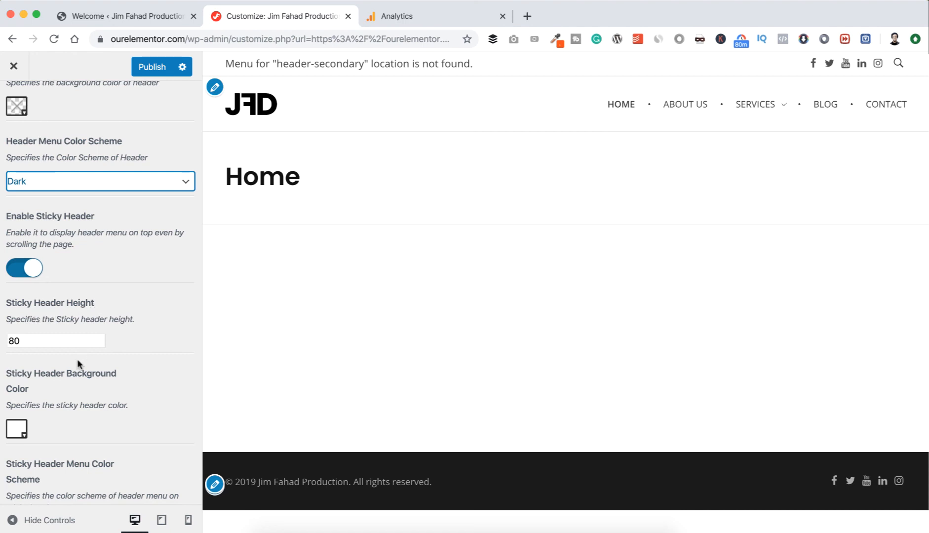
{"action": "scroll", "coordinate": [77, 363], "scroll_direction": "down", "scroll_amount": 2}
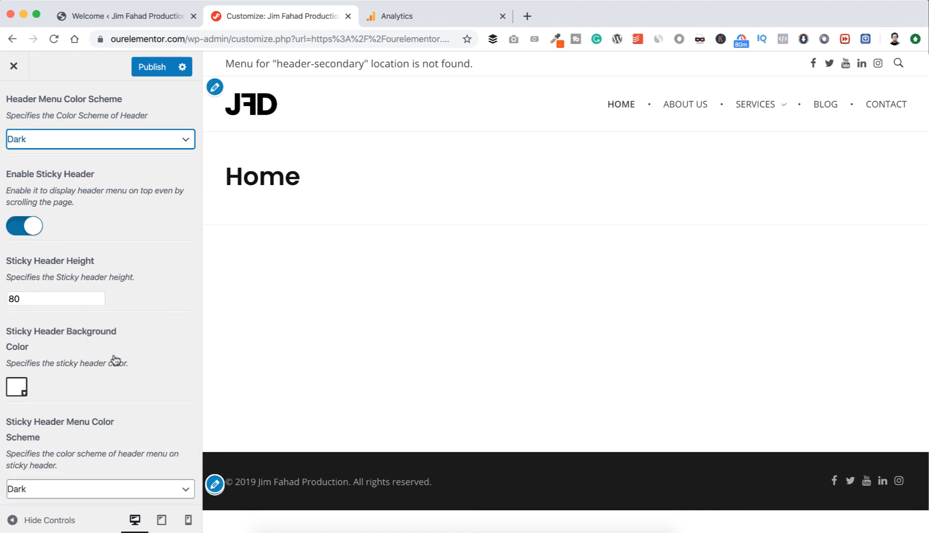
{"action": "scroll", "coordinate": [115, 359], "scroll_direction": "down", "scroll_amount": 4}
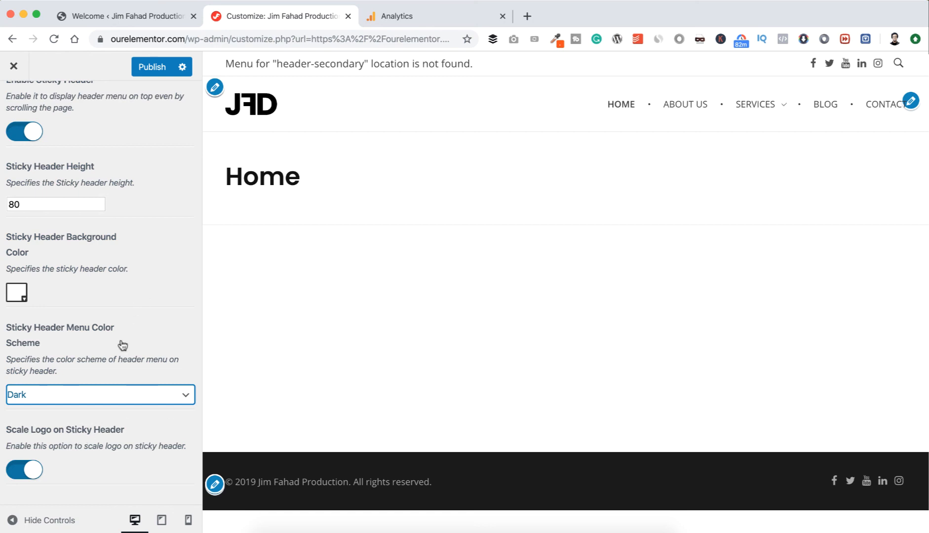
{"action": "left_click", "coordinate": [150, 68]}
Open the Header Menu settings and preview the Services submenu with its current skin.
{"action": "scroll", "coordinate": [116, 157], "scroll_direction": "up", "scroll_amount": 10}
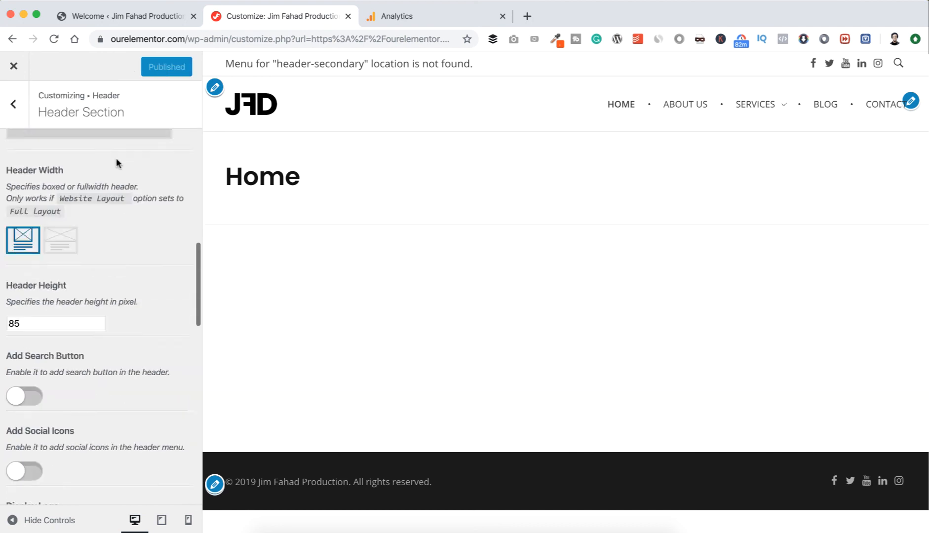
{"action": "left_click", "coordinate": [11, 105]}
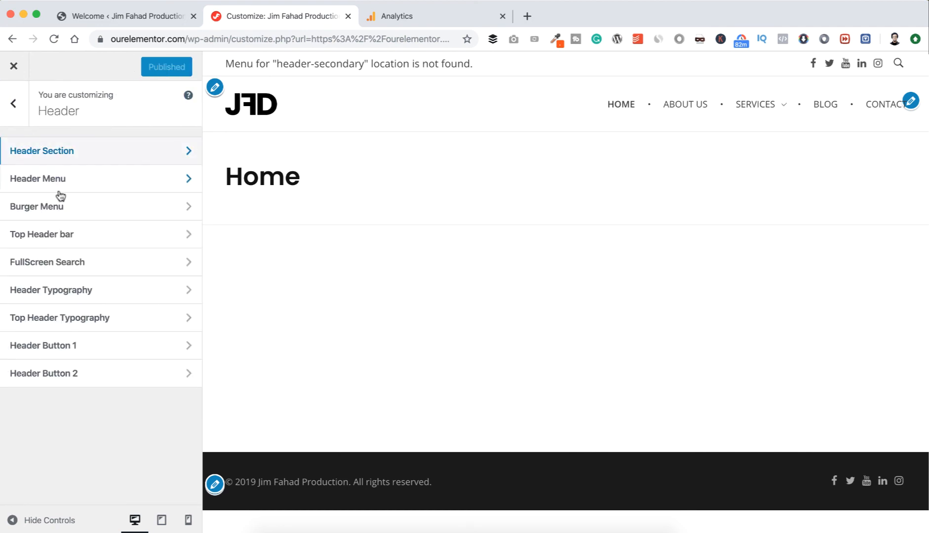
{"action": "left_click", "coordinate": [89, 183]}
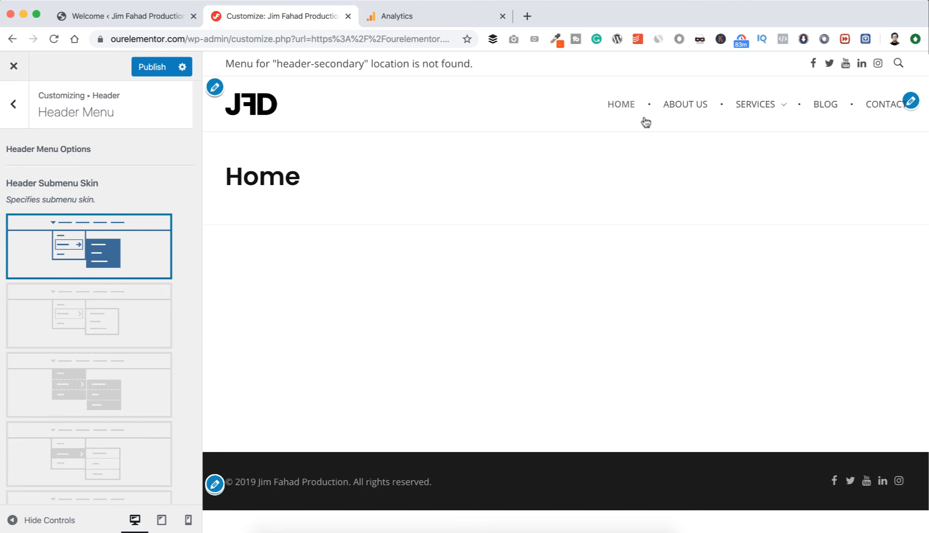
{"action": "mouse_move", "coordinate": [784, 112]}
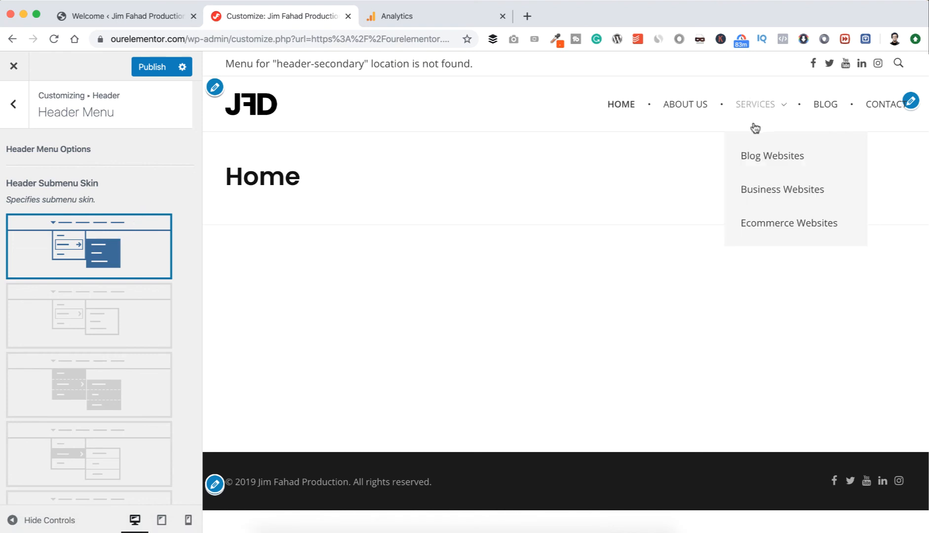
Apply the third header submenu skin, with filled panels and dashed dividers, and check it on the Services menu.
{"action": "scroll", "coordinate": [156, 284], "scroll_direction": "down", "scroll_amount": 2}
{"action": "scroll", "coordinate": [156, 284], "scroll_direction": "down", "scroll_amount": 4}
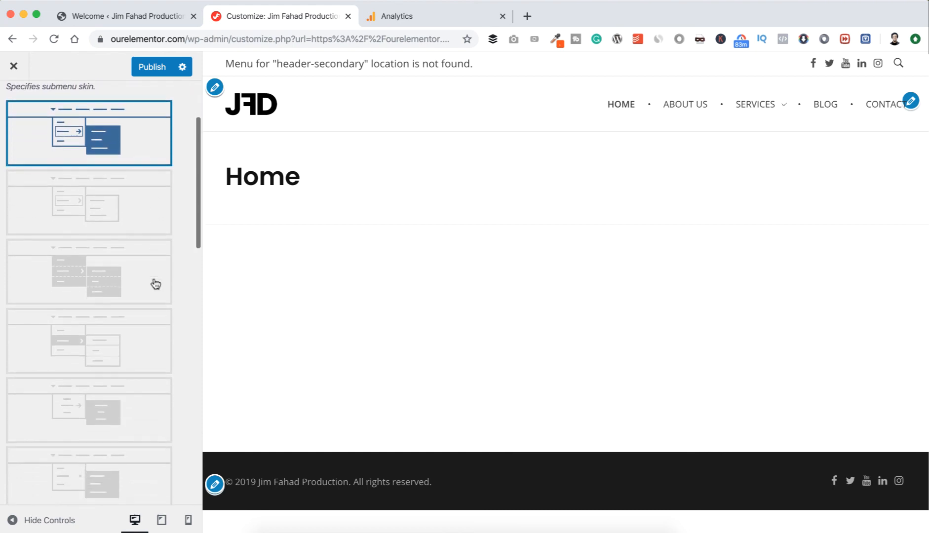
{"action": "left_click", "coordinate": [120, 284]}
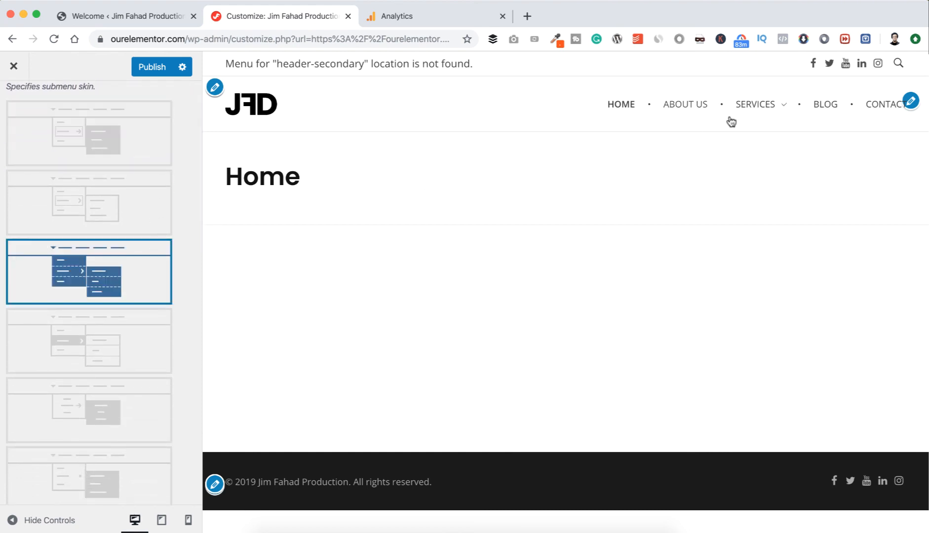
{"action": "mouse_move", "coordinate": [758, 119]}
Look through the submenu animation effects and apply the third one.
{"action": "scroll", "coordinate": [110, 356], "scroll_direction": "down", "scroll_amount": 5}
{"action": "scroll", "coordinate": [109, 358], "scroll_direction": "down", "scroll_amount": 4}
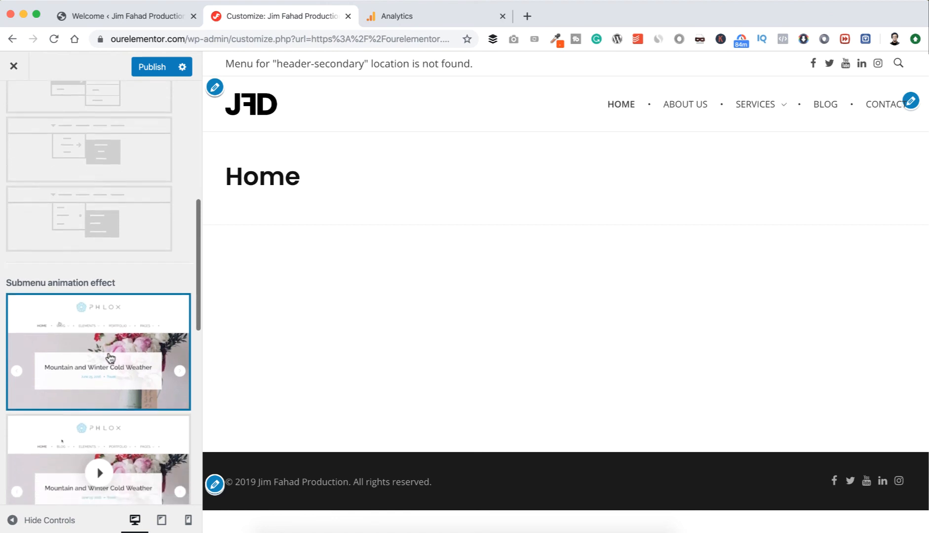
{"action": "scroll", "coordinate": [119, 326], "scroll_direction": "down", "scroll_amount": 2}
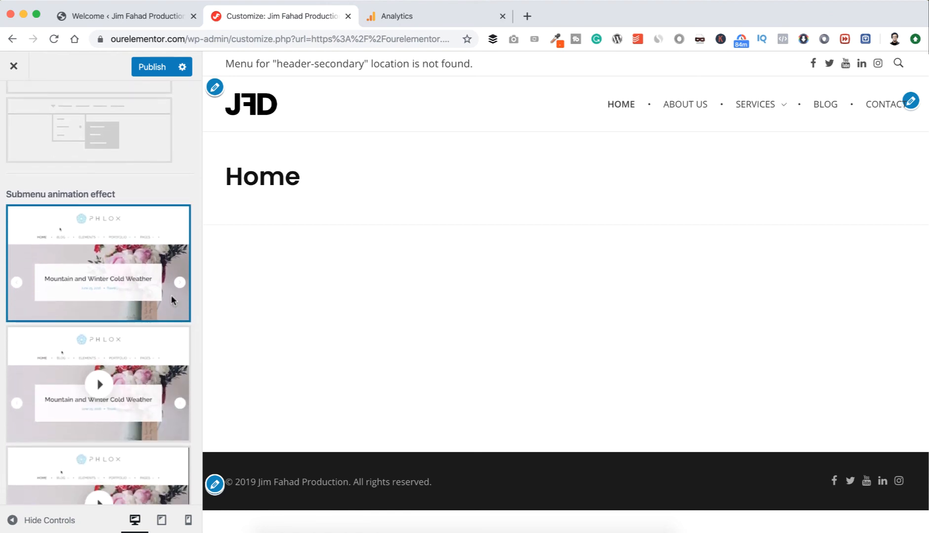
{"action": "mouse_move", "coordinate": [764, 116]}
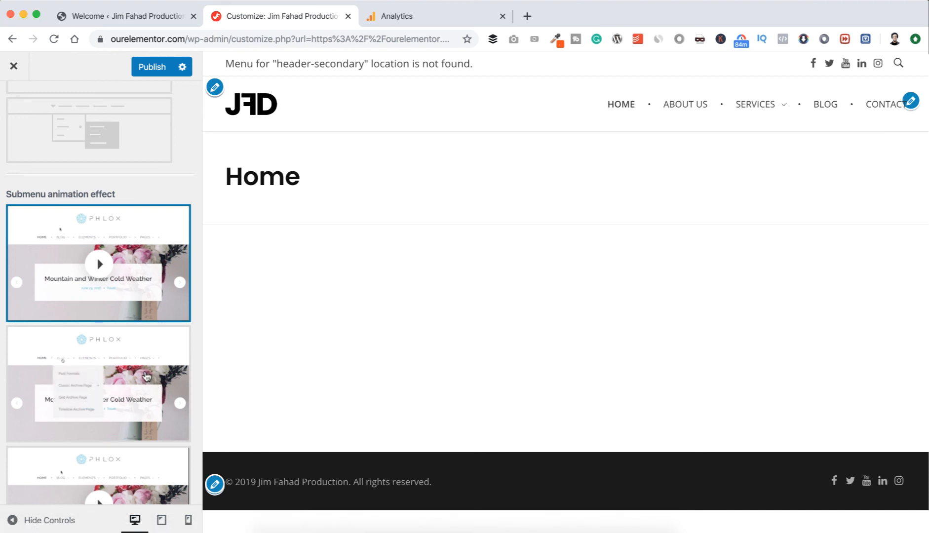
{"action": "scroll", "coordinate": [147, 377], "scroll_direction": "down", "scroll_amount": 3}
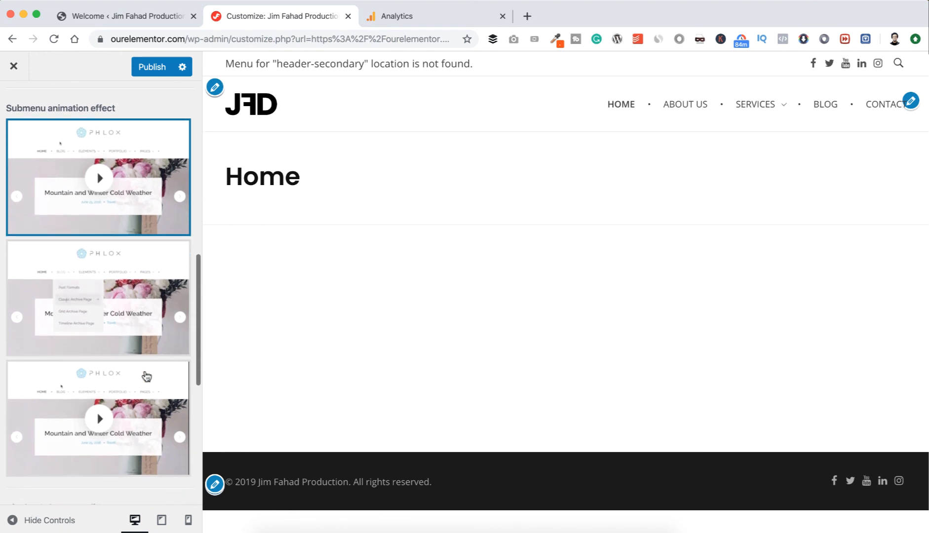
{"action": "left_click", "coordinate": [116, 390]}
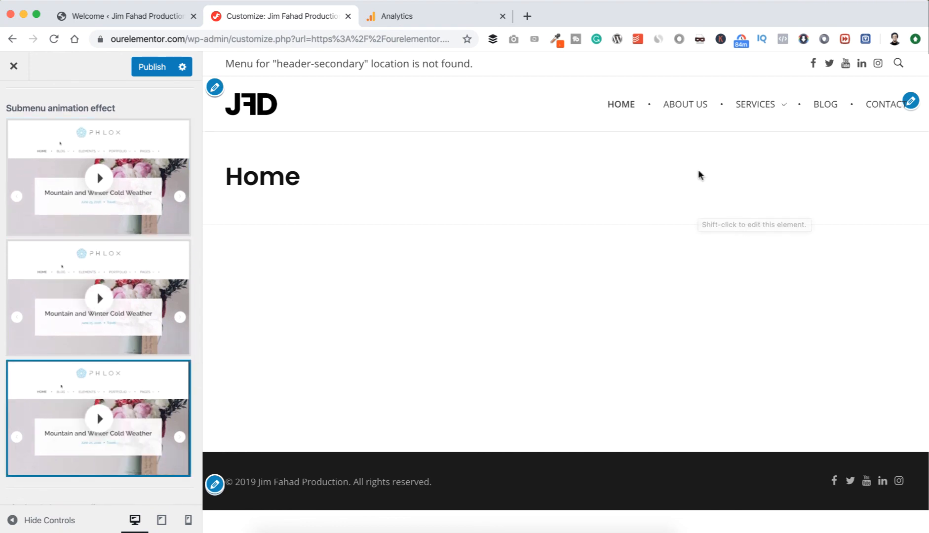
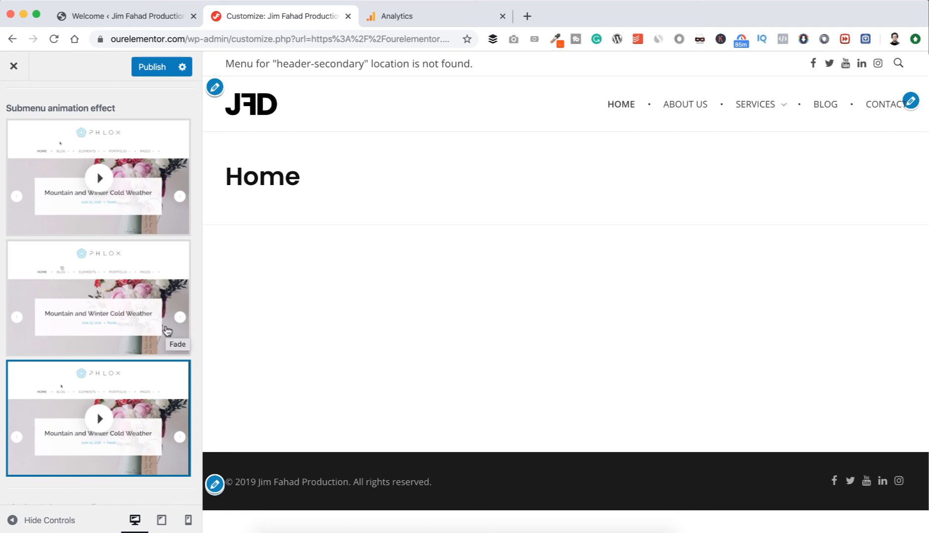
Turn the submenu indicator off and back on to compare how the Services menu item looks.
{"action": "scroll", "coordinate": [166, 327], "scroll_direction": "down", "scroll_amount": 5}
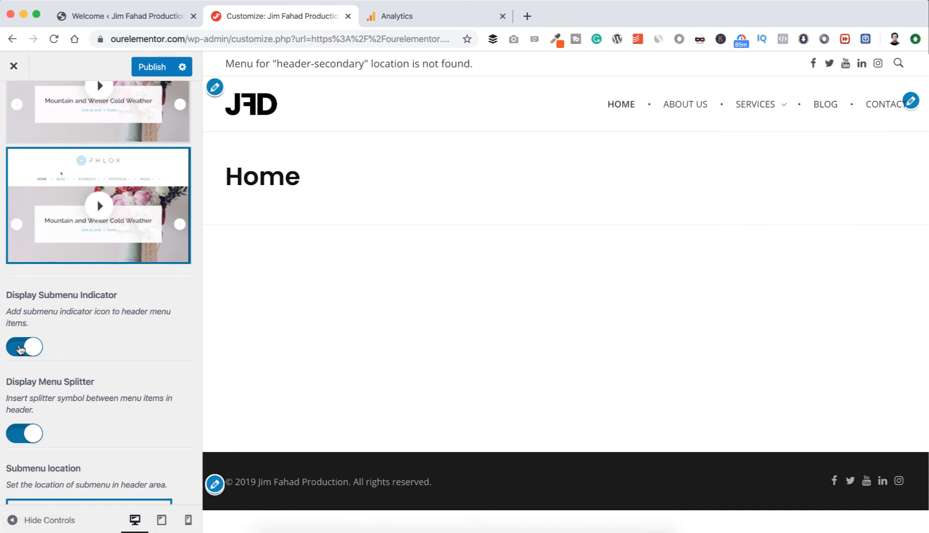
{"action": "left_click", "coordinate": [20, 349]}
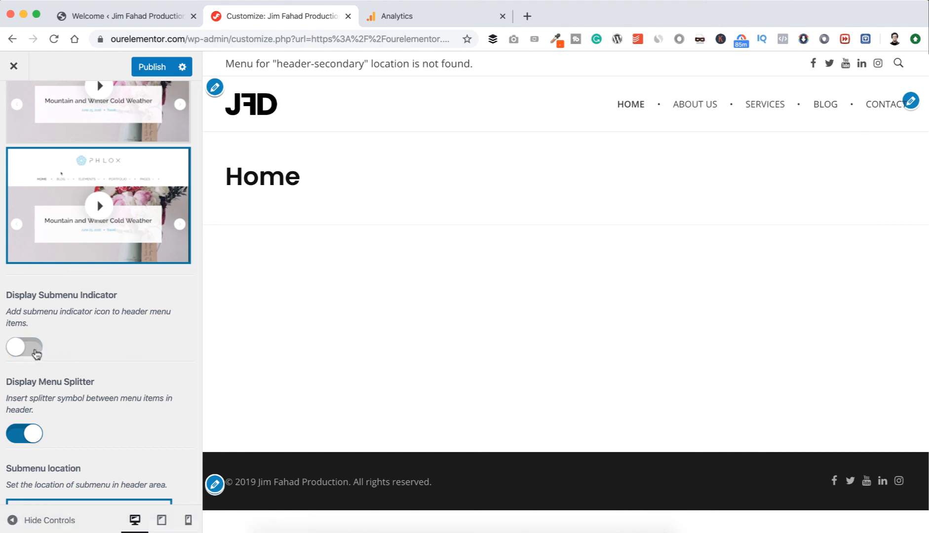
{"action": "left_click", "coordinate": [36, 352]}
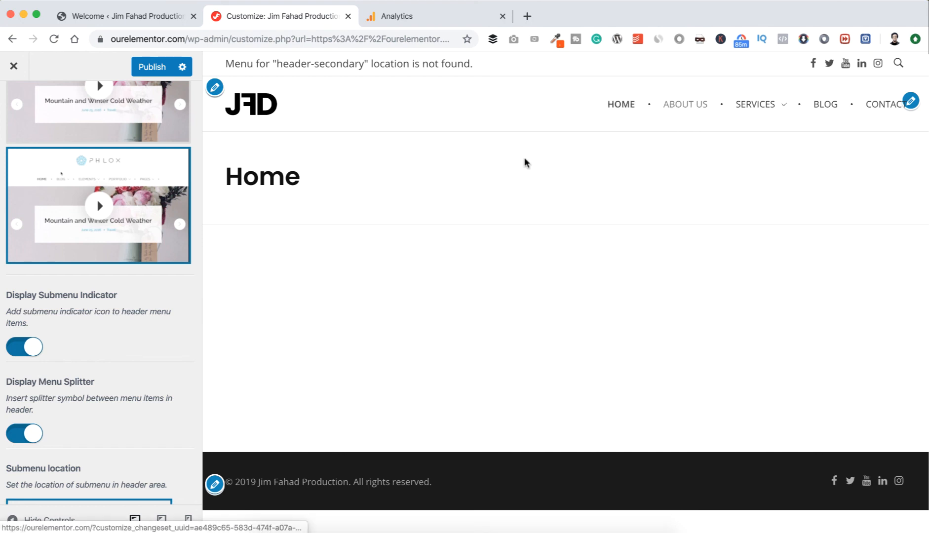
Disable the splitter symbols between the header menu items and publish the Header Menu changes.
{"action": "scroll", "coordinate": [139, 390], "scroll_direction": "down", "scroll_amount": 2}
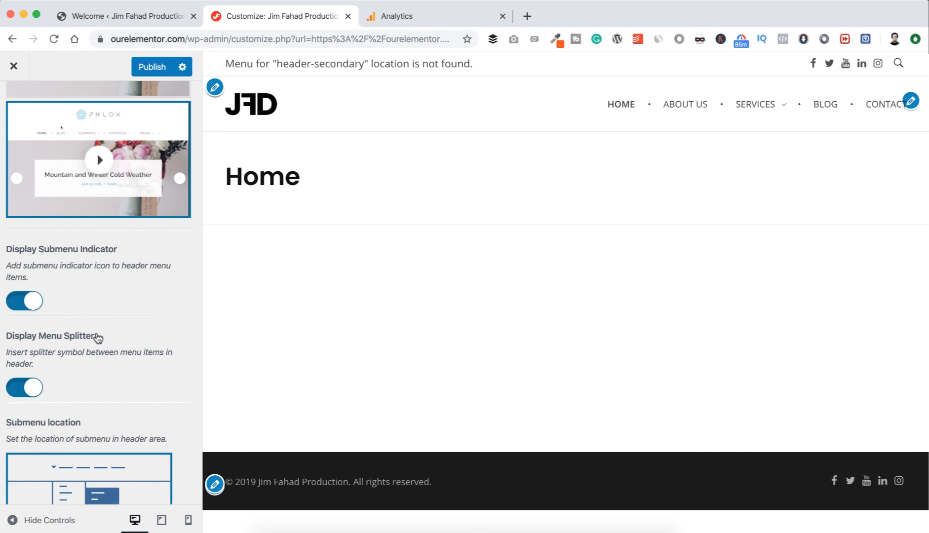
{"action": "left_click", "coordinate": [17, 391]}
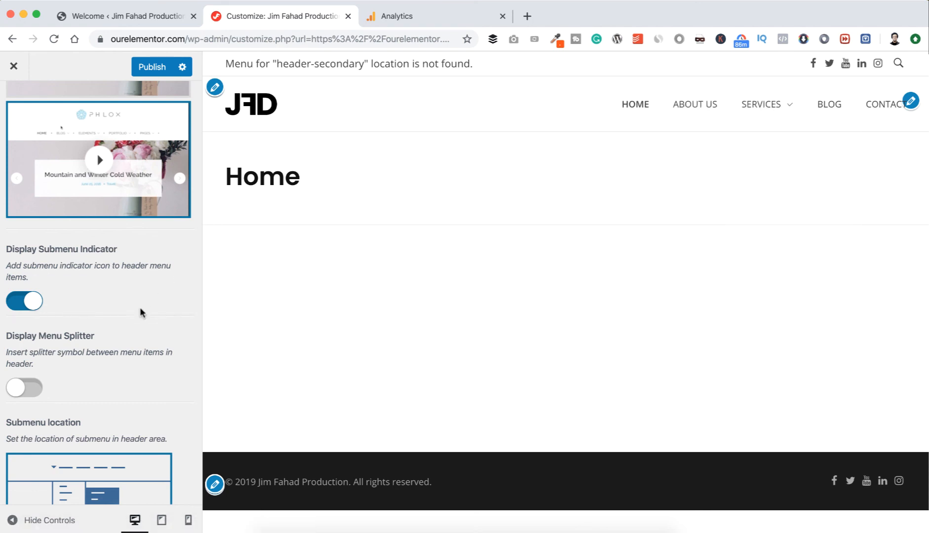
{"action": "scroll", "coordinate": [140, 312], "scroll_direction": "down", "scroll_amount": 4}
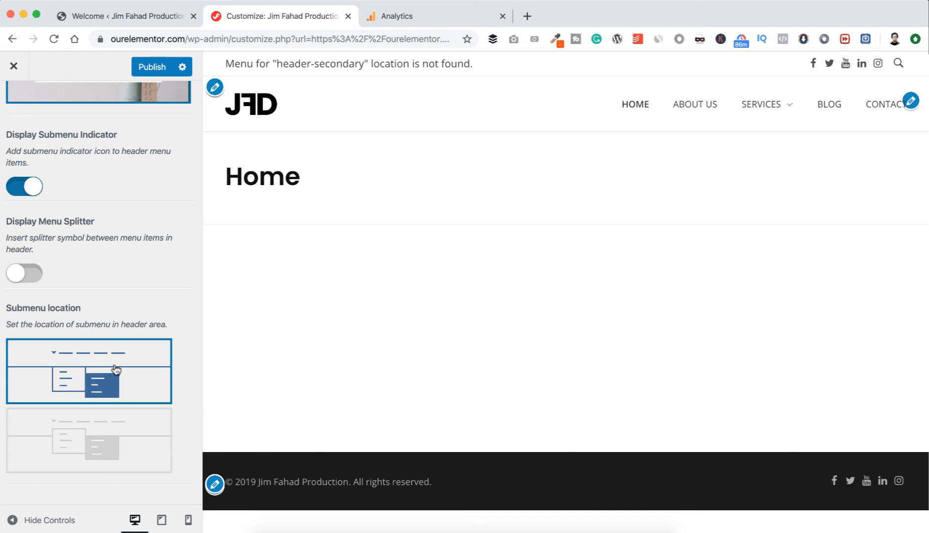
{"action": "scroll", "coordinate": [141, 305], "scroll_direction": "up", "scroll_amount": 12}
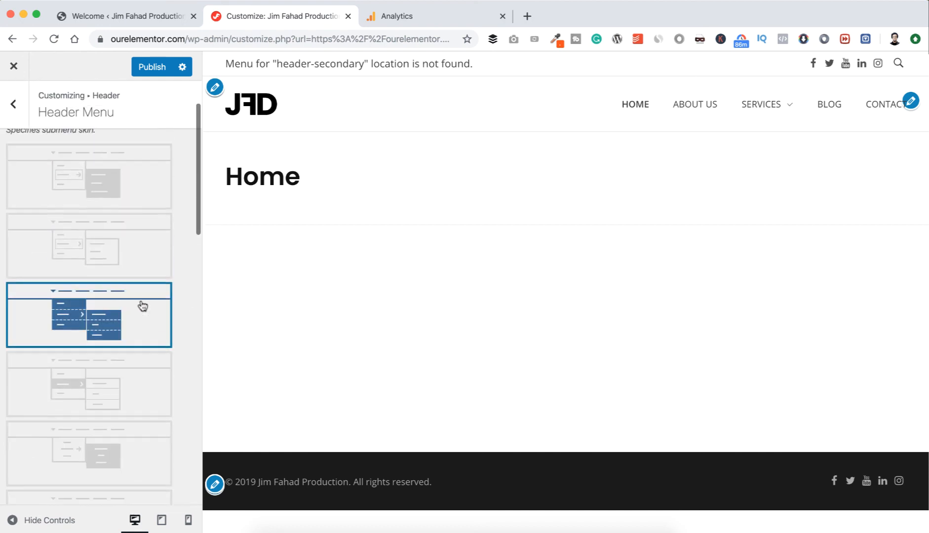
{"action": "left_click", "coordinate": [152, 66]}
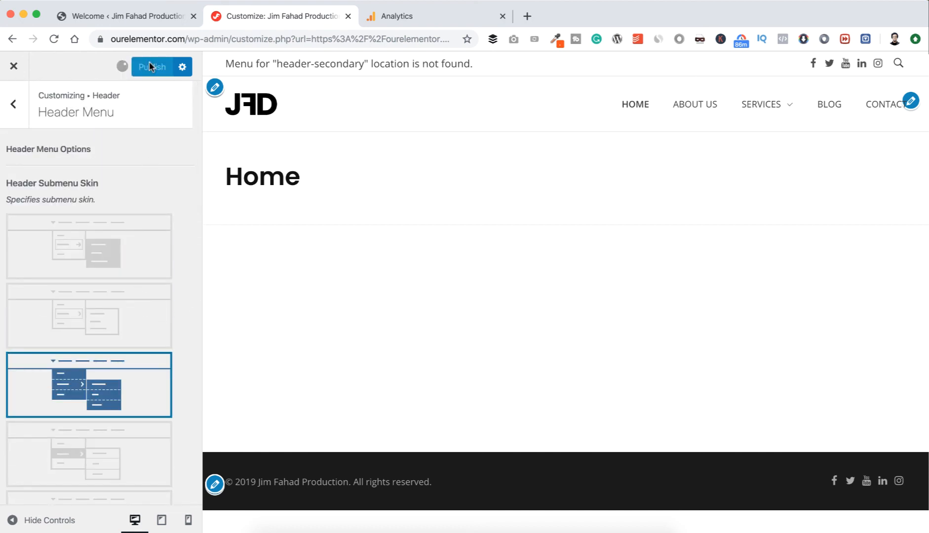
{"action": "left_click", "coordinate": [14, 103]}
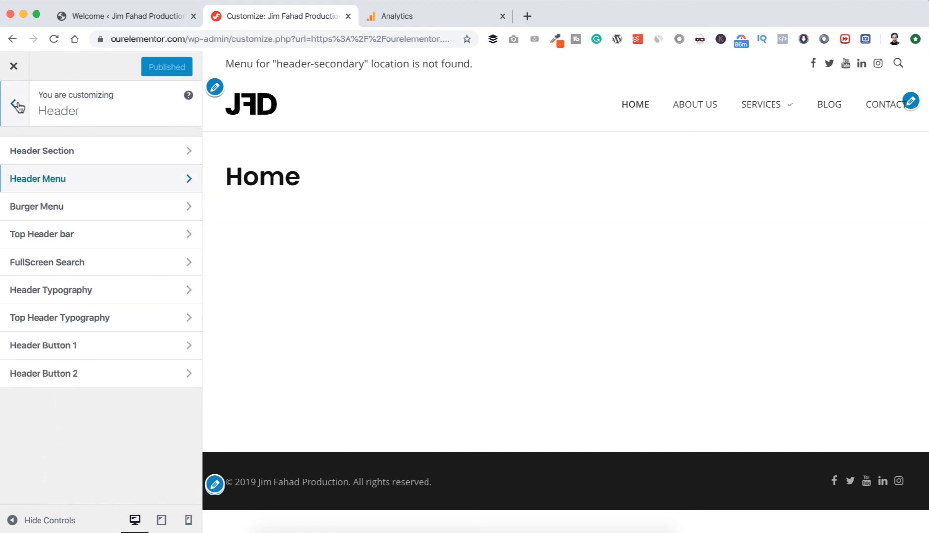
Switch the header layout to the second option, with the logo on the left and a burger button on the right.
{"action": "left_click", "coordinate": [70, 211]}
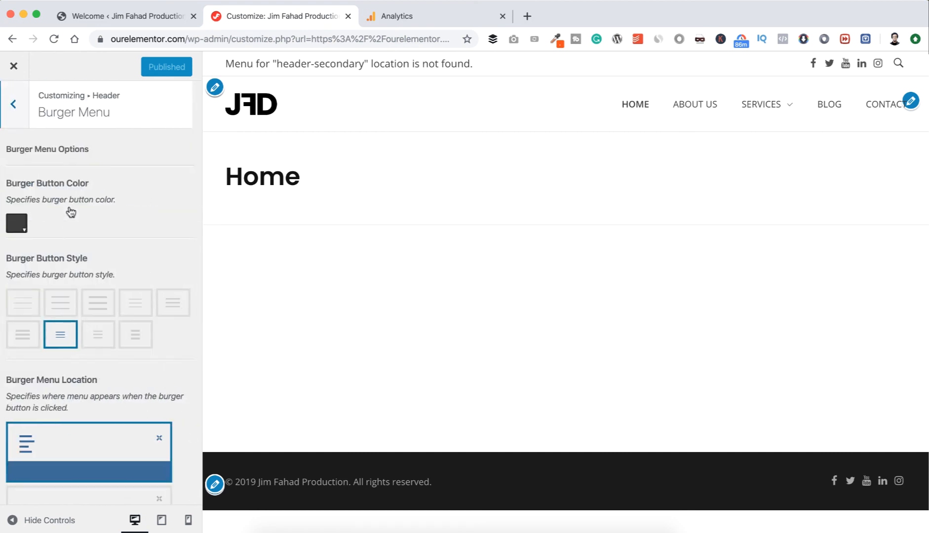
{"action": "left_click", "coordinate": [14, 103]}
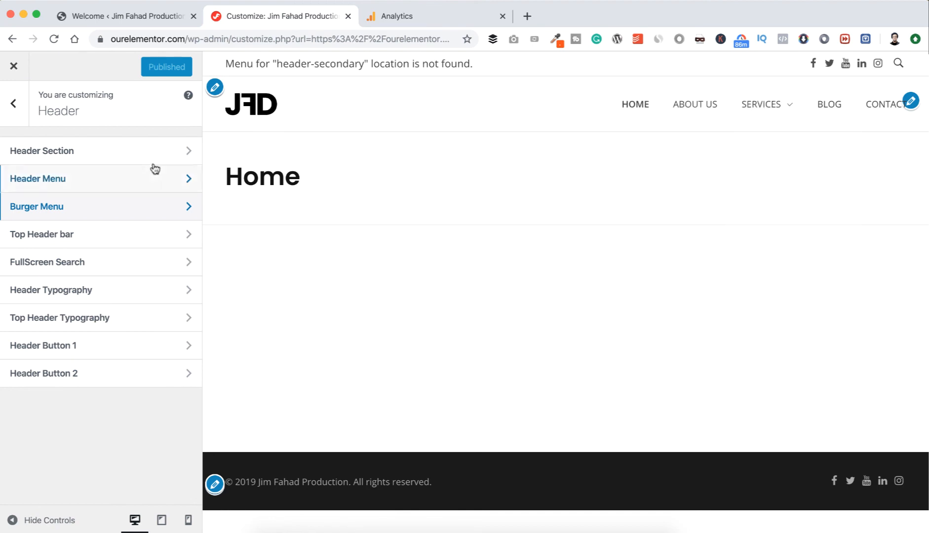
{"action": "left_click", "coordinate": [133, 154]}
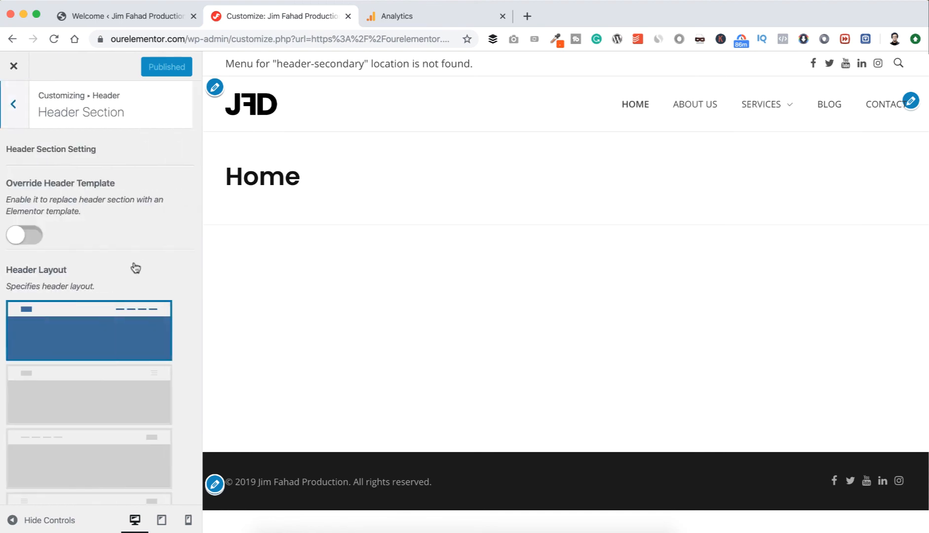
{"action": "scroll", "coordinate": [133, 266], "scroll_direction": "down", "scroll_amount": 3}
{"action": "left_click", "coordinate": [125, 307]}
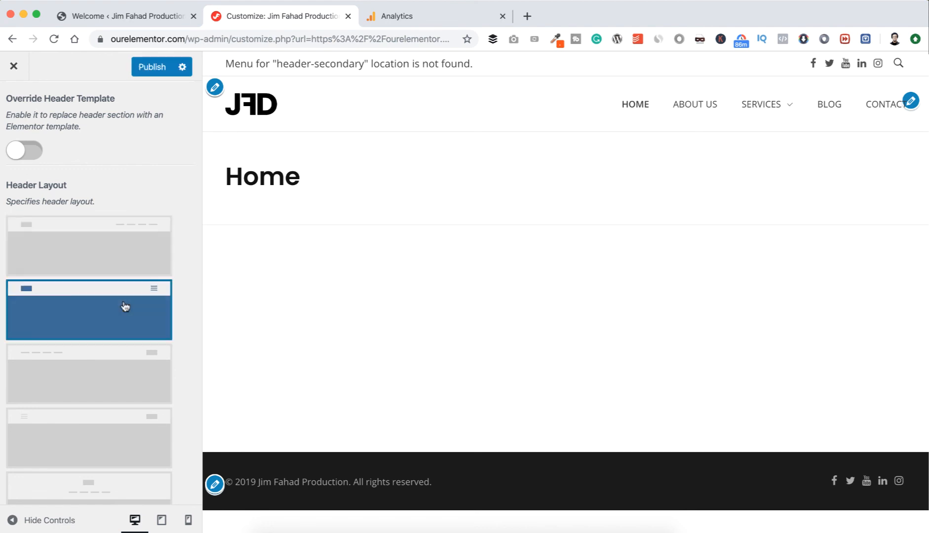
{"action": "scroll", "coordinate": [49, 198], "scroll_direction": "up", "scroll_amount": 3}
{"action": "left_click", "coordinate": [20, 108]}
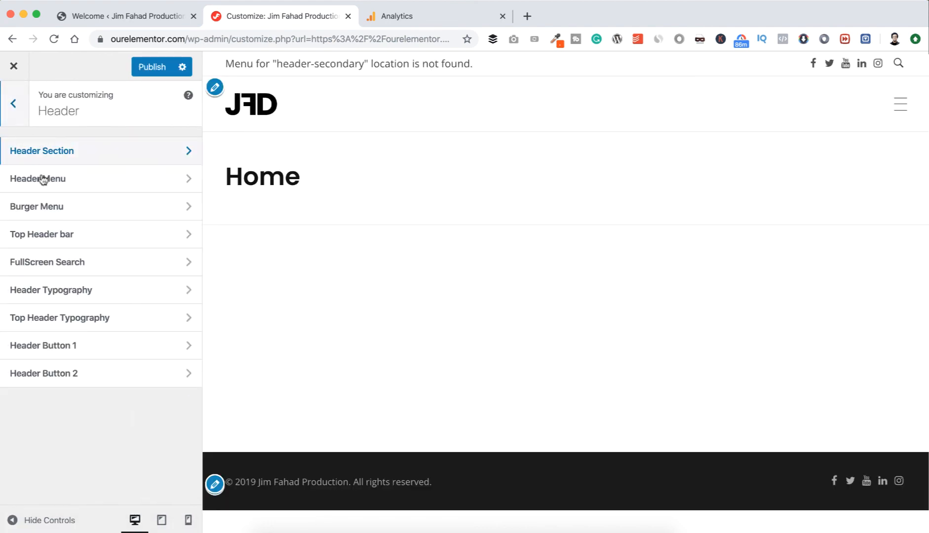
Set the burger button color to red #ff0000 in the Burger Menu settings.
{"action": "left_click", "coordinate": [75, 207]}
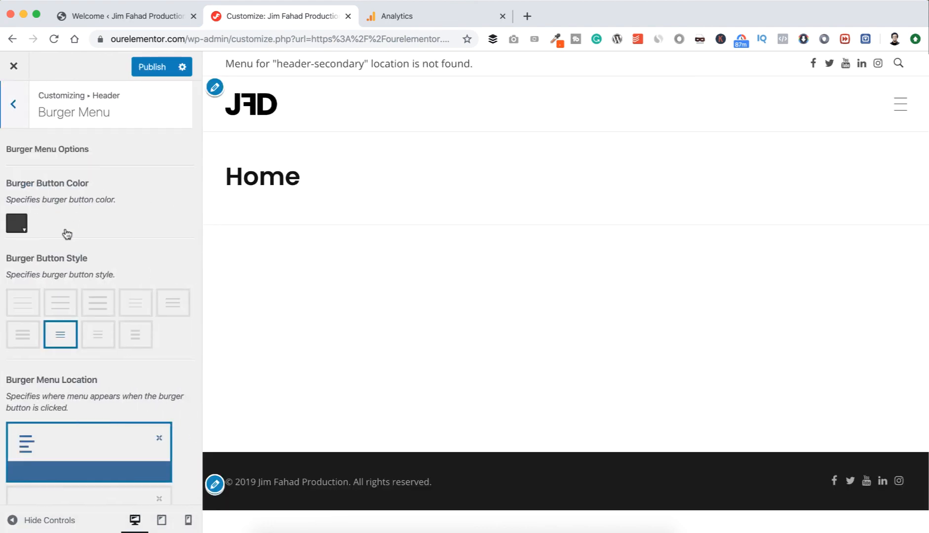
{"action": "left_click", "coordinate": [18, 224]}
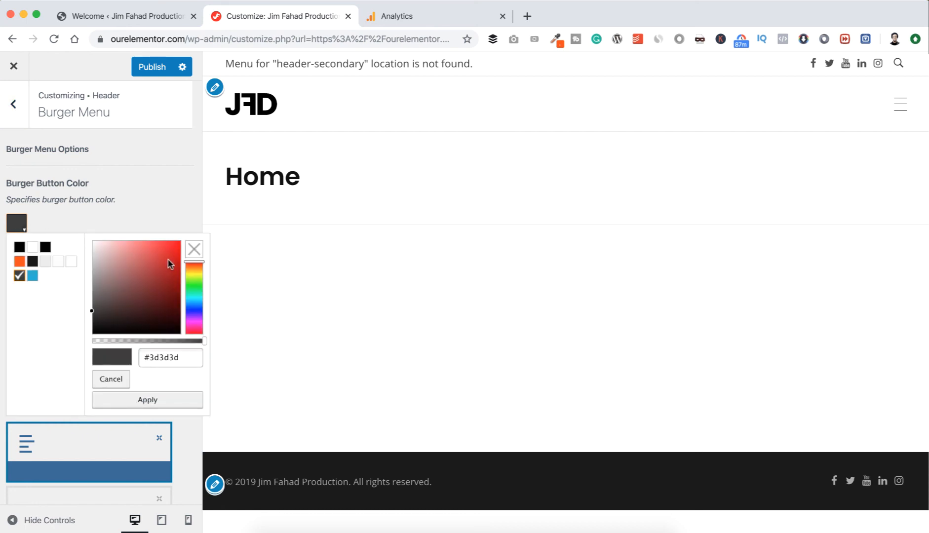
{"action": "left_click_drag", "start_coordinate": [168, 264], "coordinate": [182, 245]}
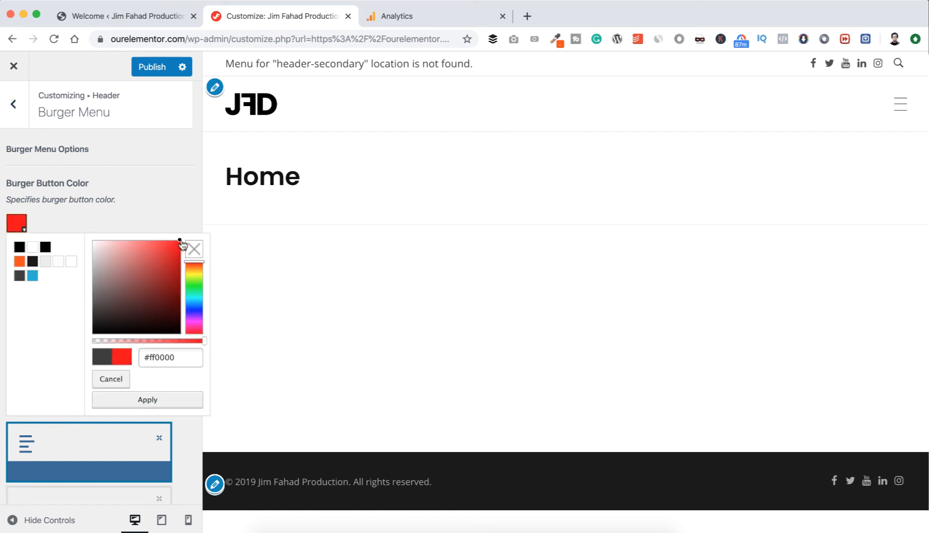
{"action": "left_click", "coordinate": [148, 399]}
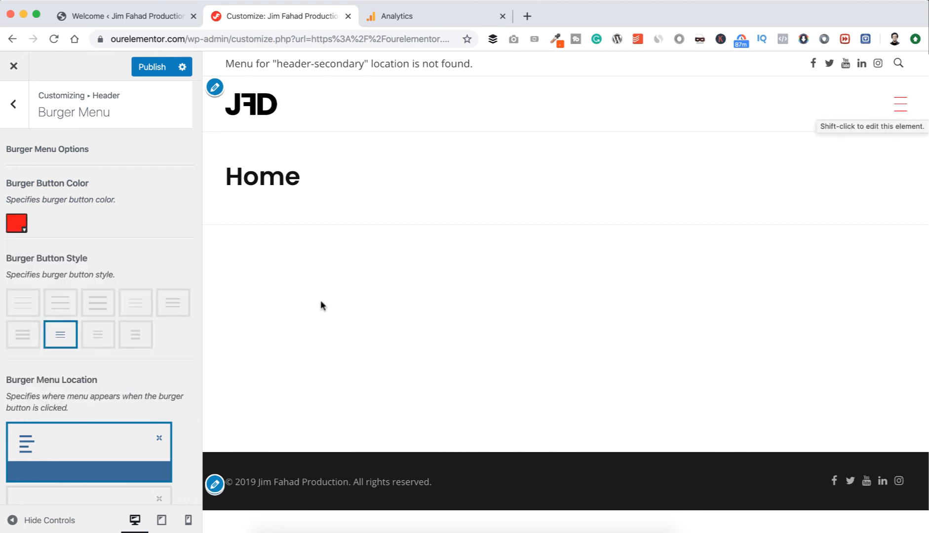
Compare several burger button styles and apply the sixth one, with three thick medium-width lines.
{"action": "left_click", "coordinate": [32, 309]}
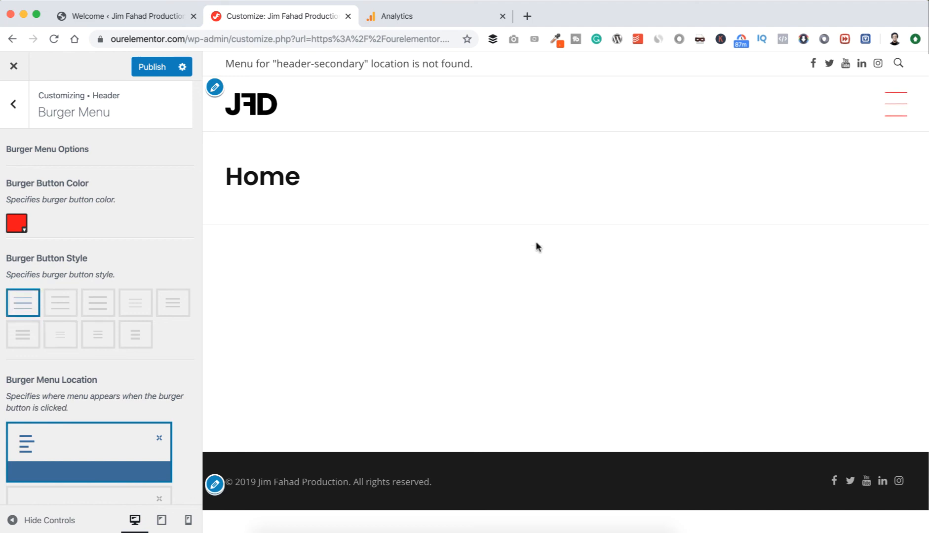
{"action": "left_click", "coordinate": [140, 308]}
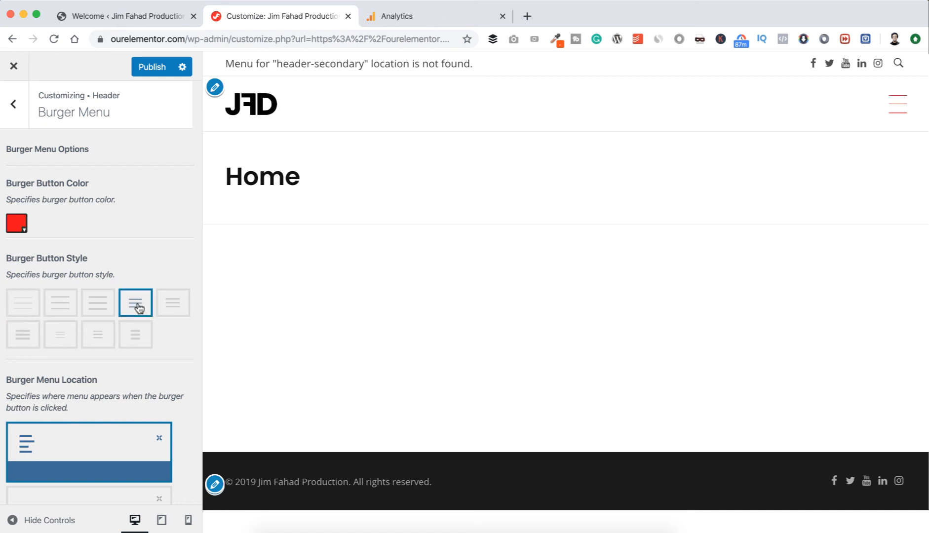
{"action": "left_click", "coordinate": [29, 340]}
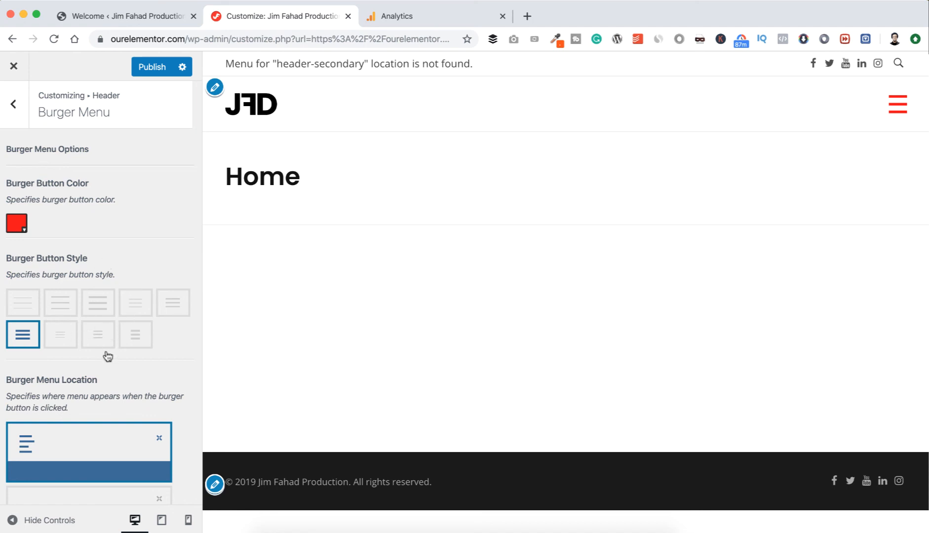
Try the FullScreen on entire page burger menu location, then restore the first location option.
{"action": "scroll", "coordinate": [108, 357], "scroll_direction": "down", "scroll_amount": 5}
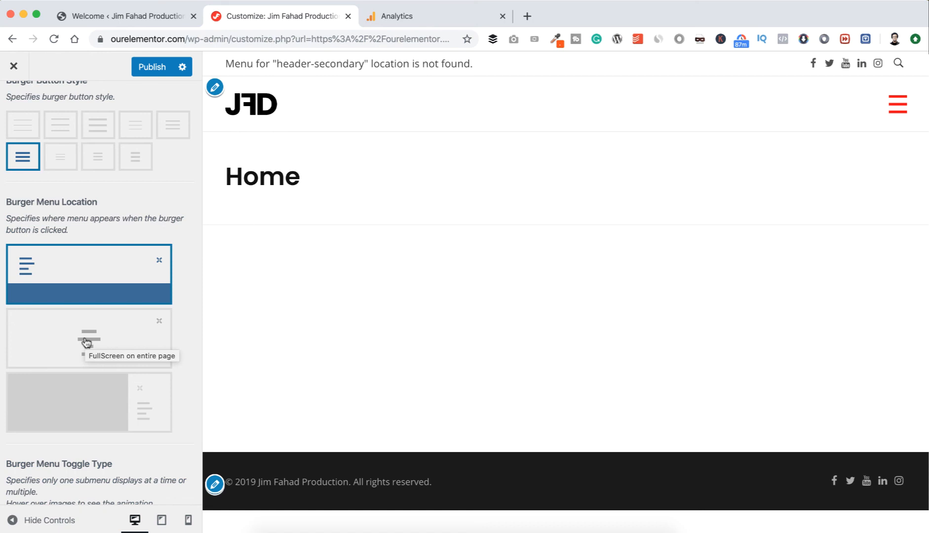
{"action": "left_click", "coordinate": [87, 343]}
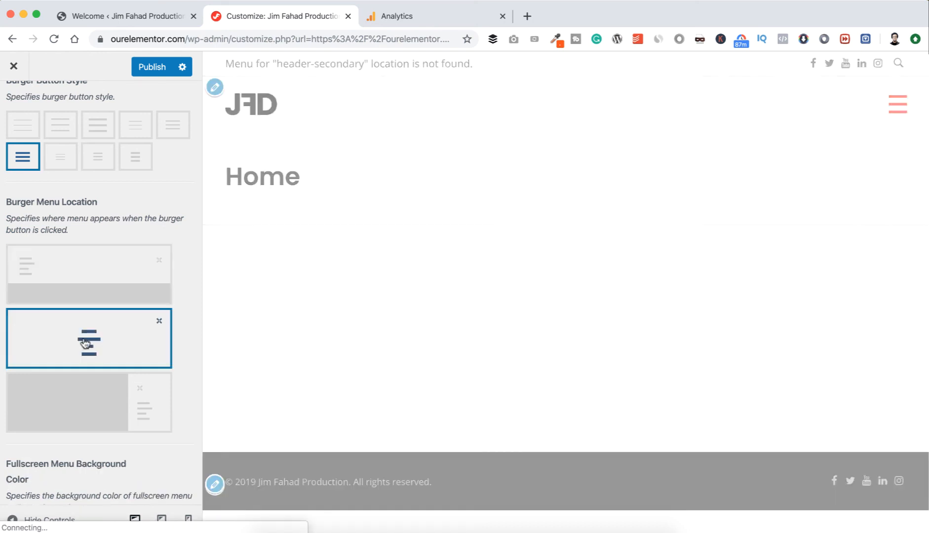
{"action": "scroll", "coordinate": [84, 335], "scroll_direction": "down", "scroll_amount": 2}
{"action": "left_click", "coordinate": [83, 321]}
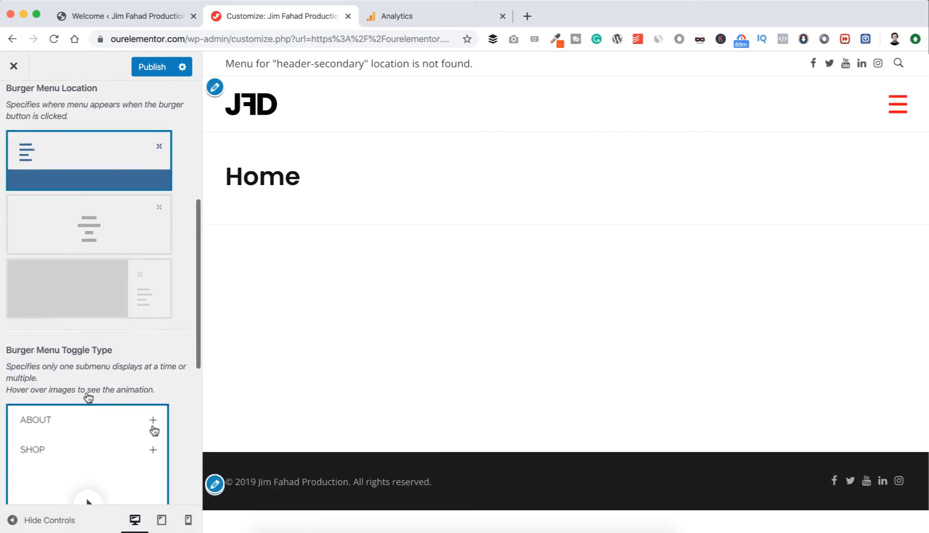
Preview the burger menu with its Services submenu expanded and look over the two toggle types.
{"action": "scroll", "coordinate": [87, 398], "scroll_direction": "down", "scroll_amount": 3}
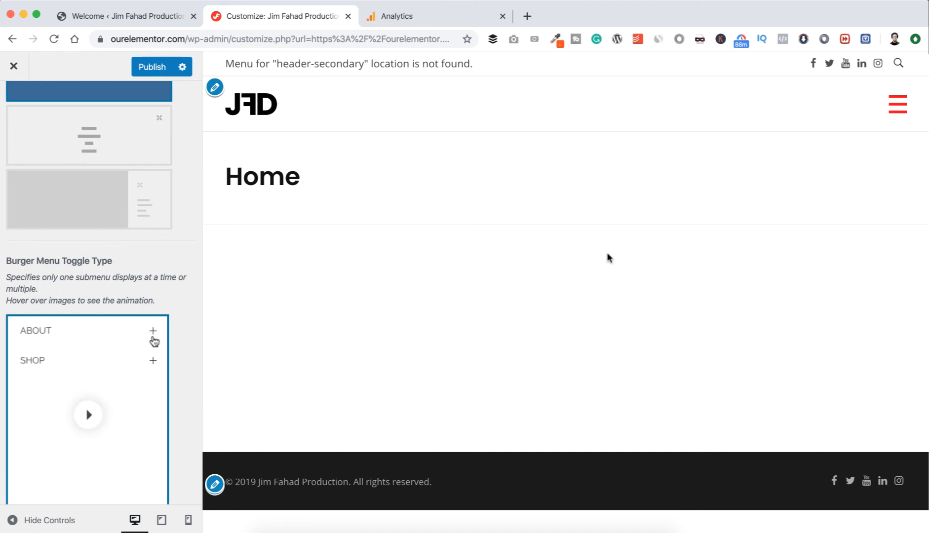
{"action": "left_click", "coordinate": [897, 107]}
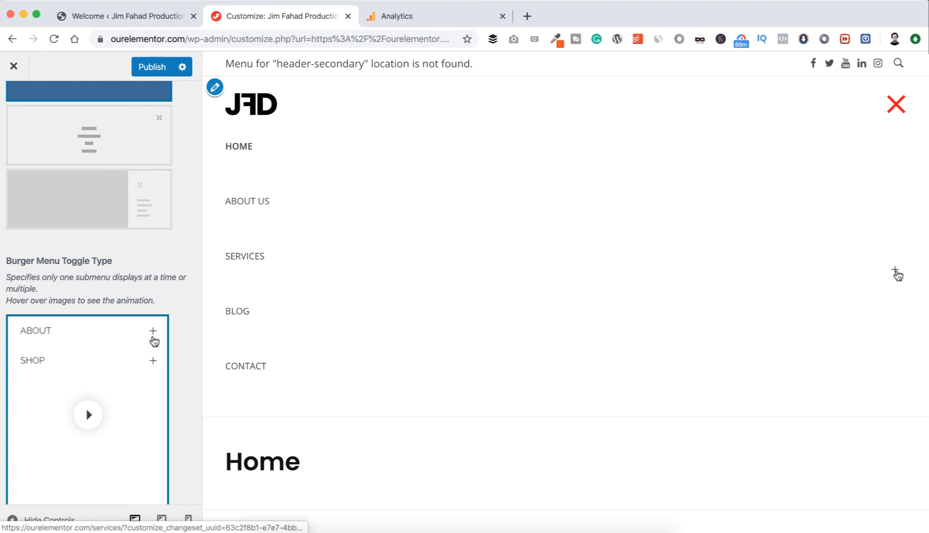
{"action": "left_click", "coordinate": [895, 271]}
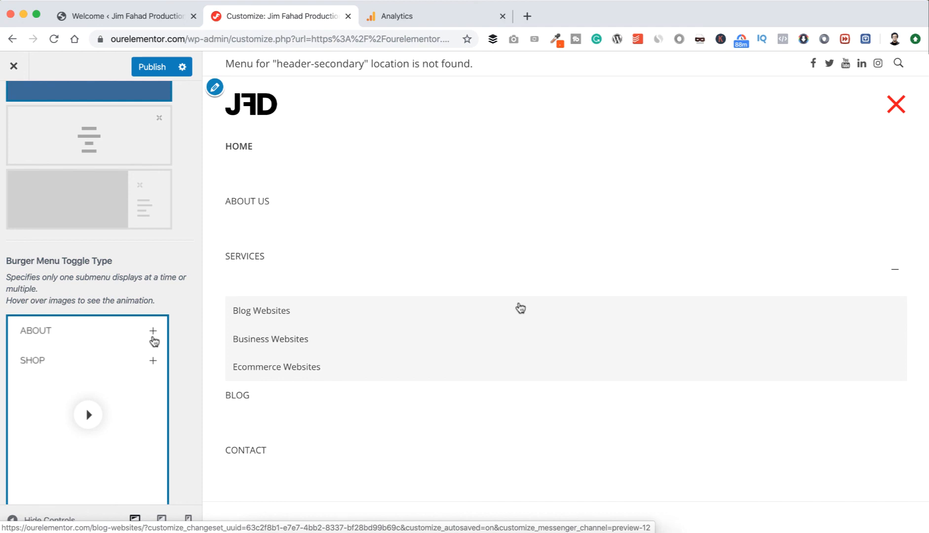
{"action": "scroll", "coordinate": [97, 392], "scroll_direction": "down", "scroll_amount": 5}
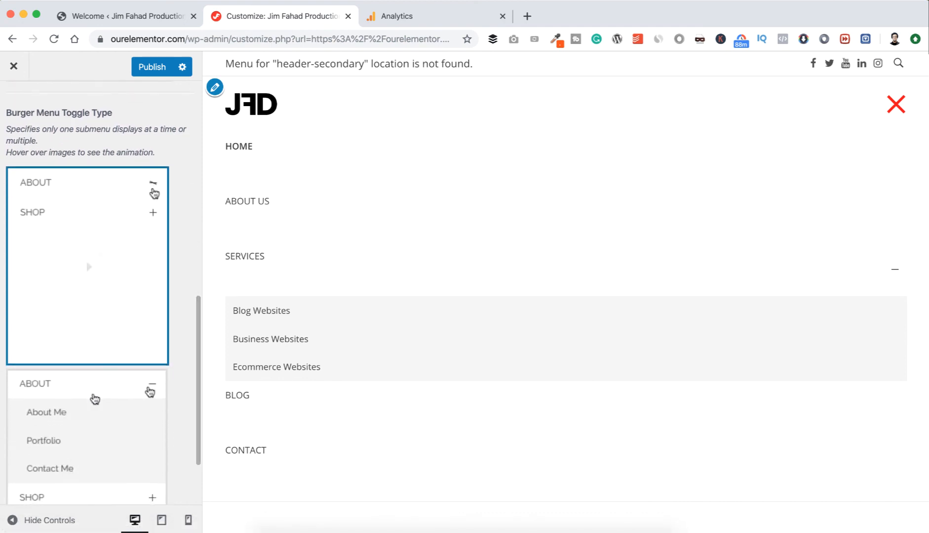
{"action": "scroll", "coordinate": [98, 390], "scroll_direction": "down", "scroll_amount": 4}
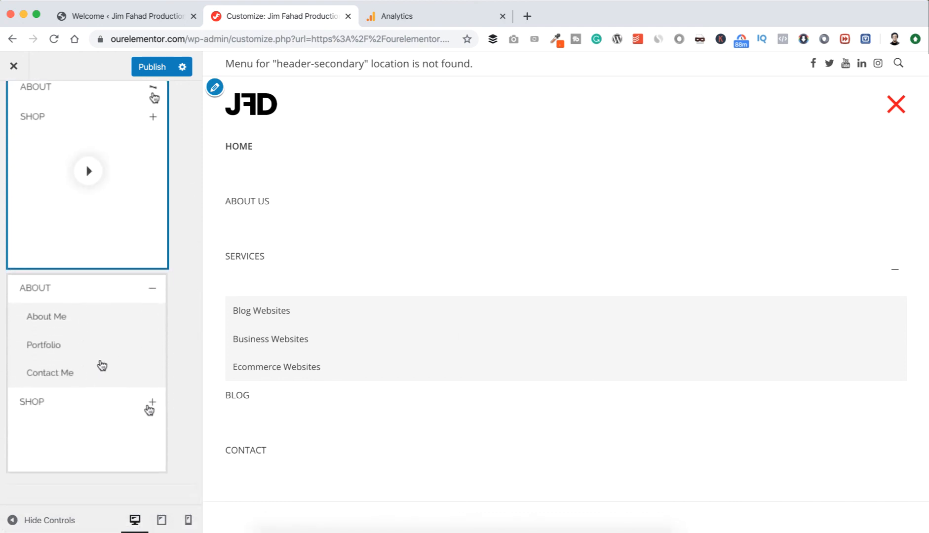
{"action": "scroll", "coordinate": [128, 230], "scroll_direction": "up", "scroll_amount": 15}
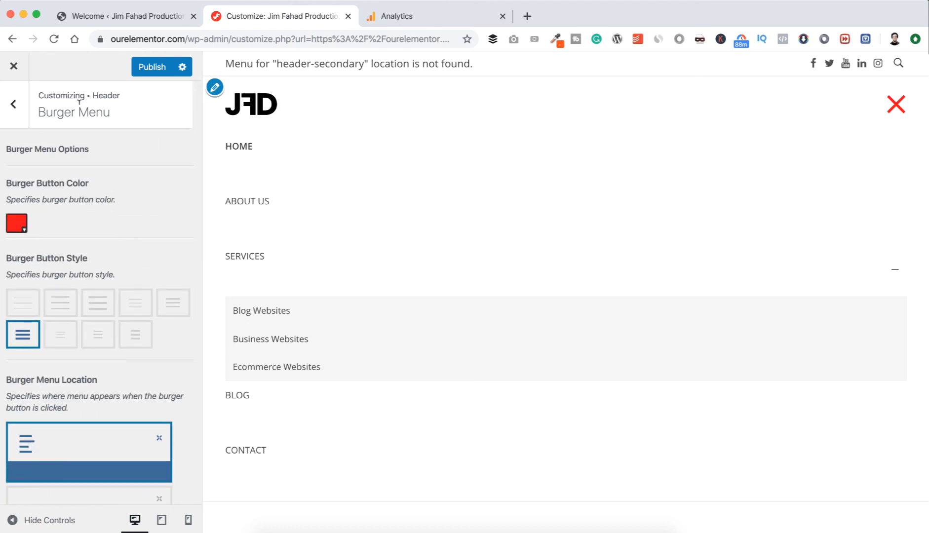
{"action": "left_click", "coordinate": [14, 105]}
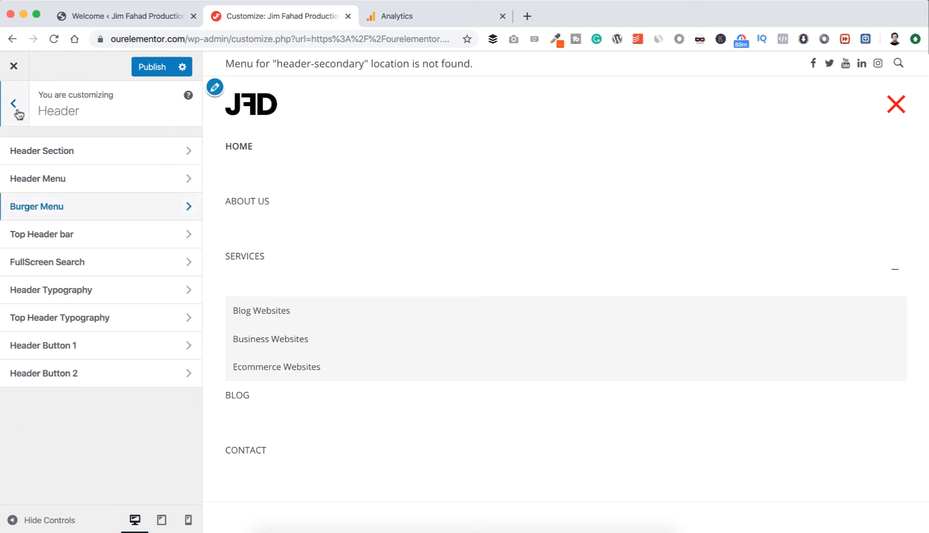
Set the header layout back to the first option, logo left with horizontal menu right, and publish the changes.
{"action": "left_click", "coordinate": [38, 149]}
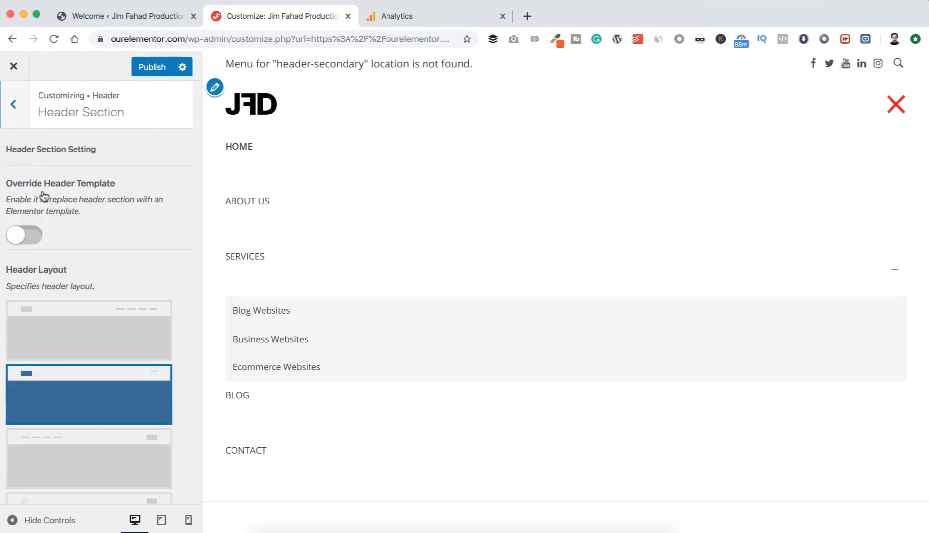
{"action": "left_click", "coordinate": [69, 317]}
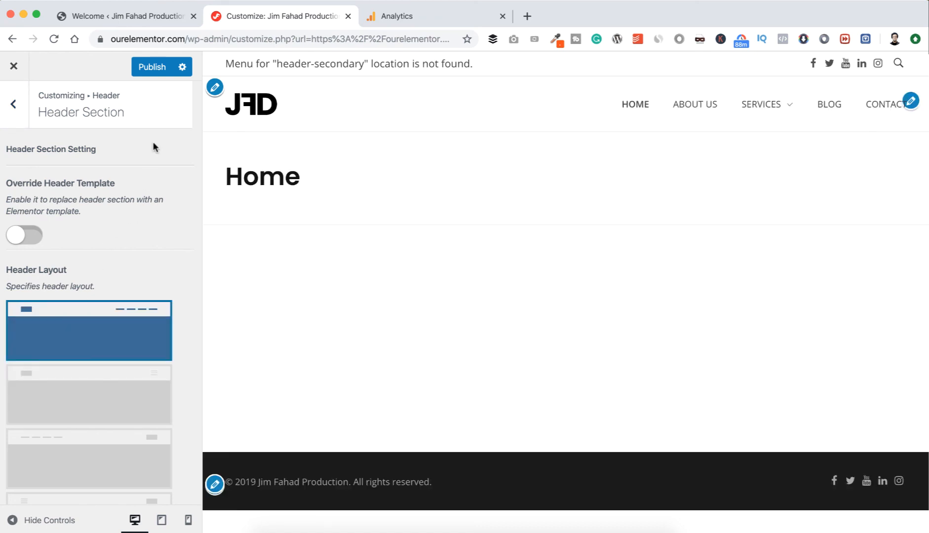
{"action": "left_click", "coordinate": [148, 71]}
{"action": "left_click", "coordinate": [15, 111]}
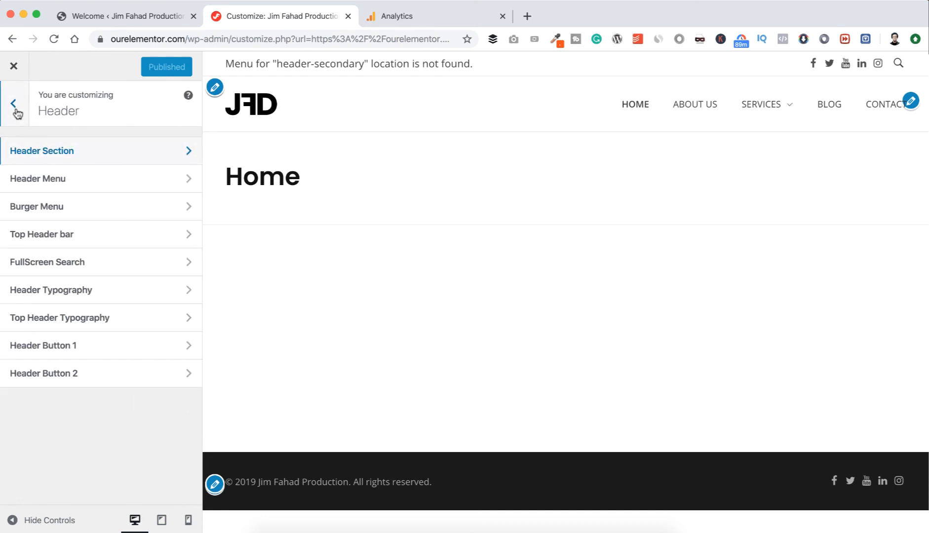
Open the Top Header bar settings and switch the bar's display off and back on.
{"action": "left_click", "coordinate": [107, 238]}
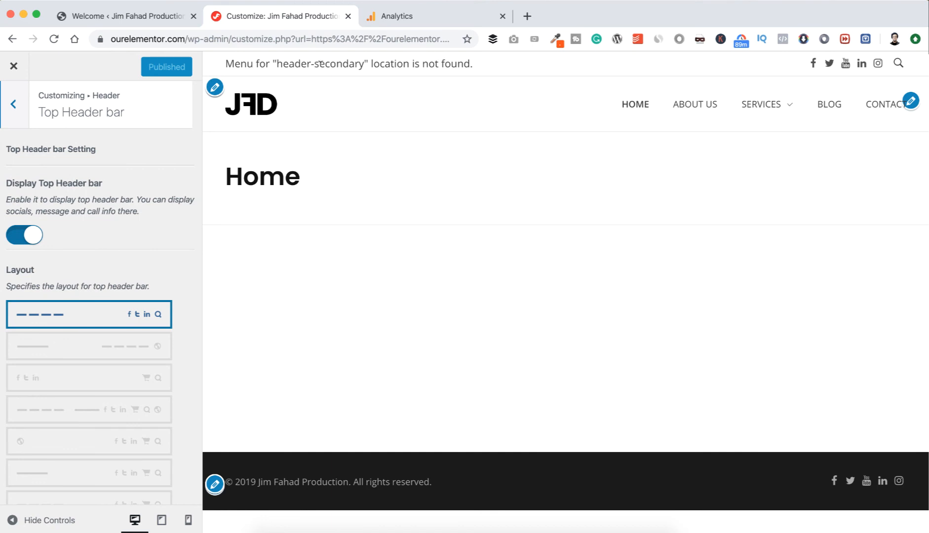
{"action": "left_click", "coordinate": [23, 236]}
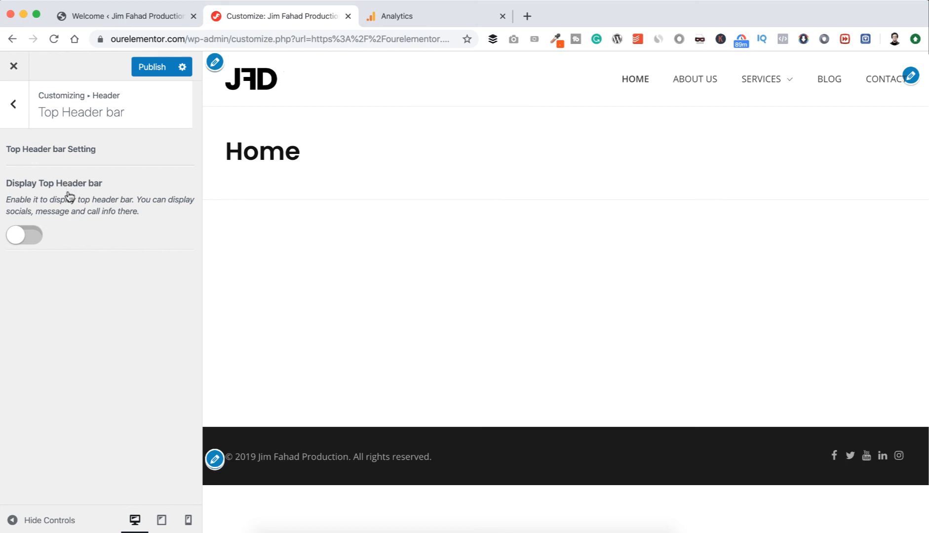
{"action": "left_click", "coordinate": [32, 236]}
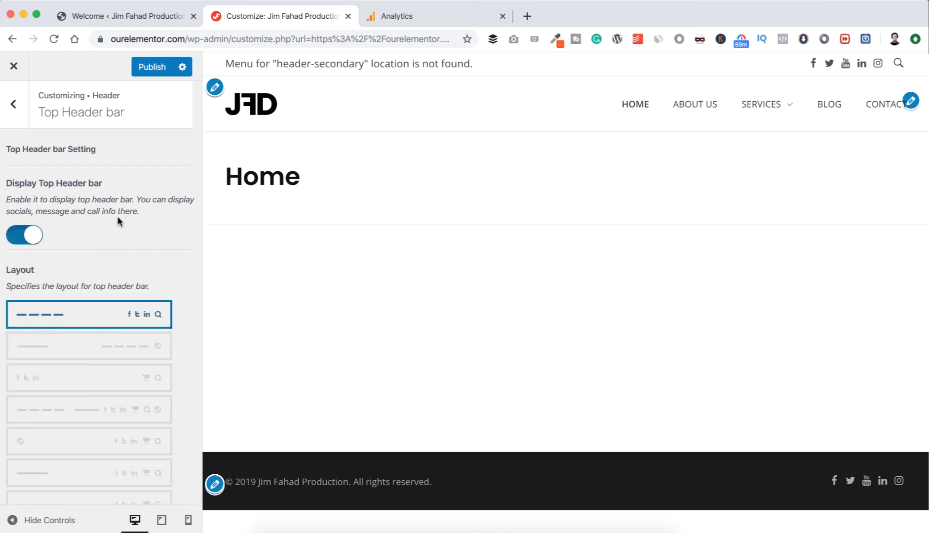
Apply the sixth top header bar layout, with a message on one side and social, cart and search icons on the other.
{"action": "scroll", "coordinate": [117, 216], "scroll_direction": "down", "scroll_amount": 2}
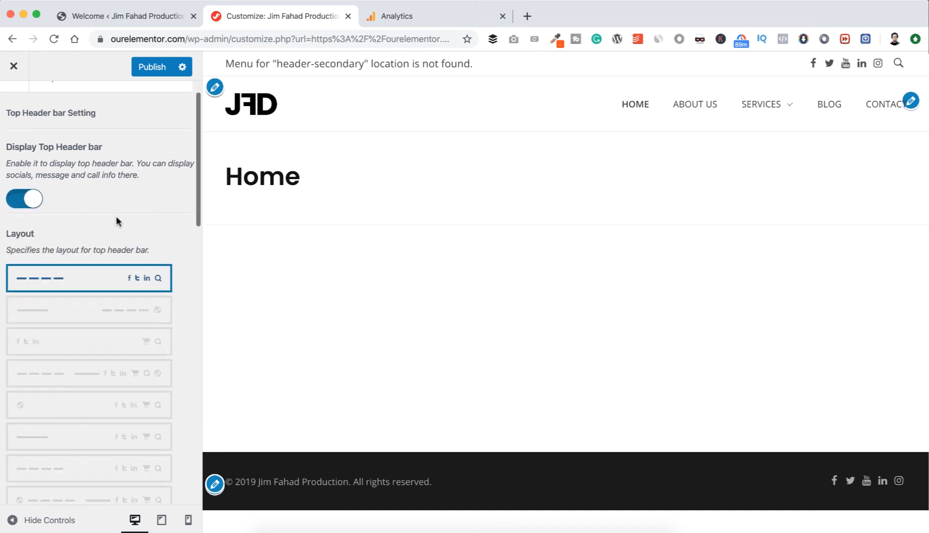
{"action": "left_click", "coordinate": [80, 314]}
{"action": "scroll", "coordinate": [69, 346], "scroll_direction": "down", "scroll_amount": 3}
{"action": "left_click", "coordinate": [61, 368]}
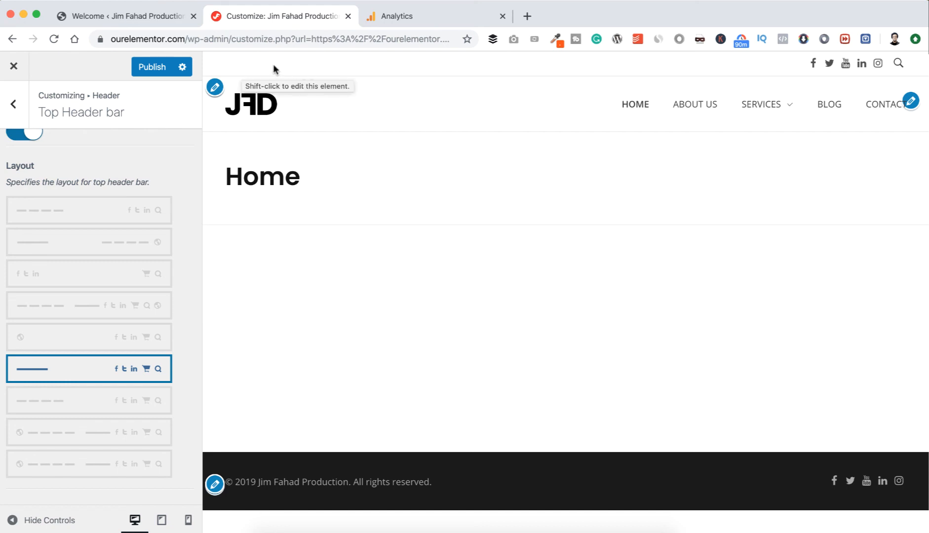
Try the red background #fb0d0d on the top header bar, and clear the background color to none.
{"action": "scroll", "coordinate": [76, 348], "scroll_direction": "down", "scroll_amount": 5}
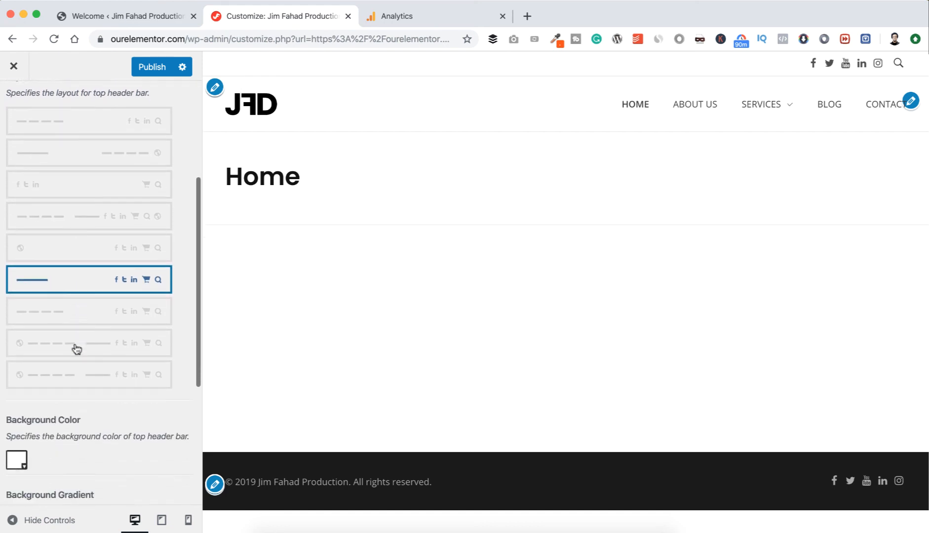
{"action": "scroll", "coordinate": [76, 348], "scroll_direction": "down", "scroll_amount": 3}
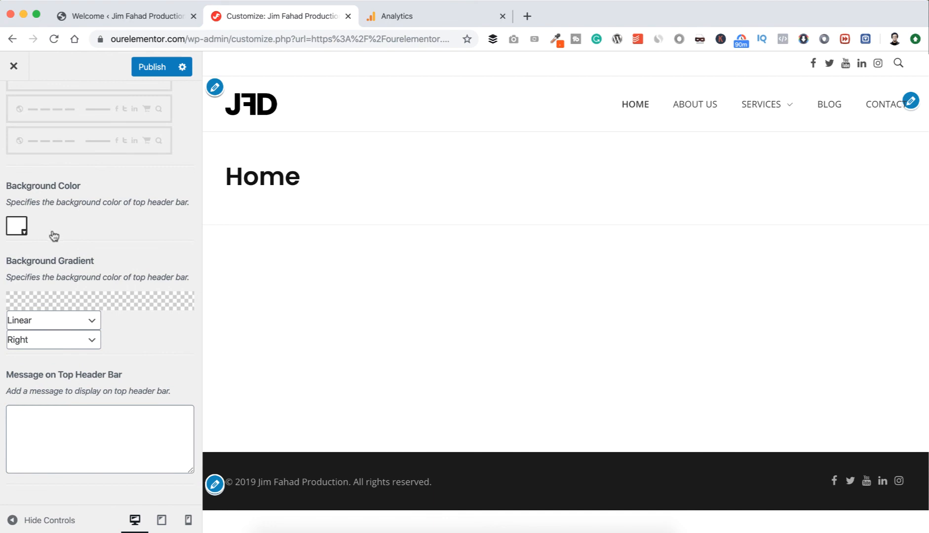
{"action": "left_click", "coordinate": [20, 227]}
{"action": "left_click_drag", "start_coordinate": [143, 265], "coordinate": [176, 247]}
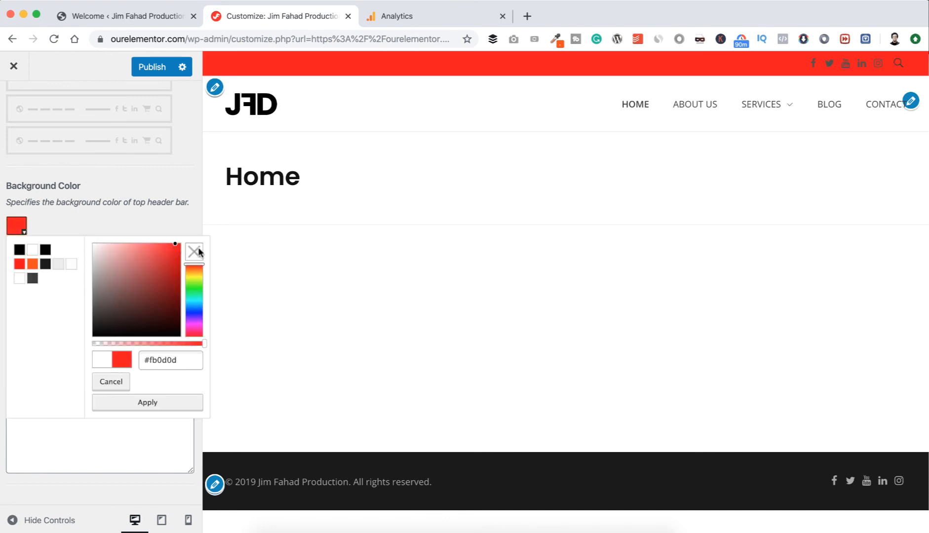
{"action": "left_click", "coordinate": [195, 253]}
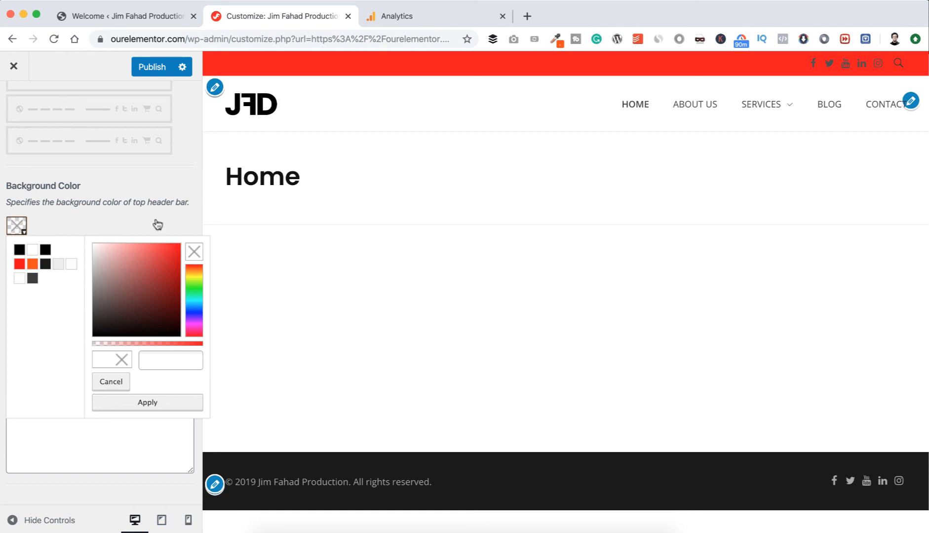
{"action": "left_click", "coordinate": [156, 227]}
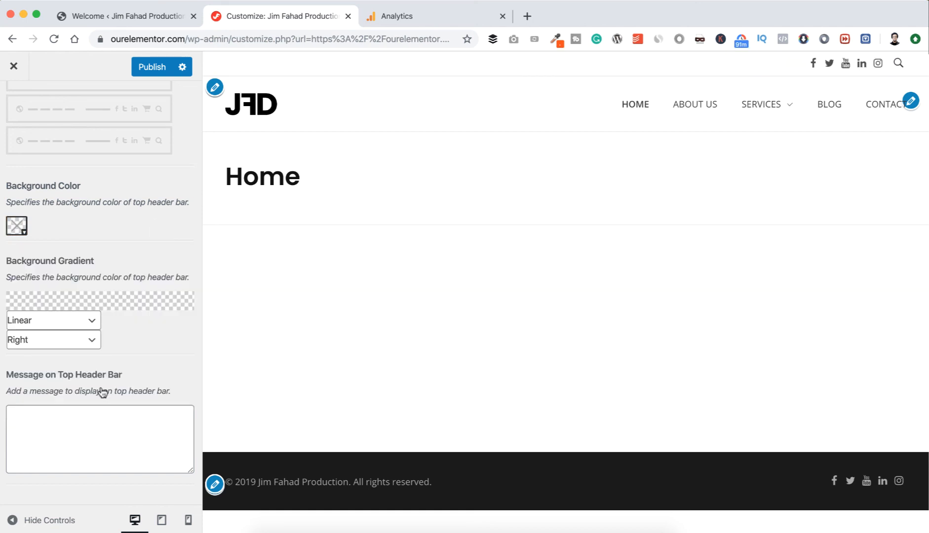
Enter the top header bar message "Call Us:" followed by the business phone number with its country code.
{"action": "left_click", "coordinate": [86, 417]}
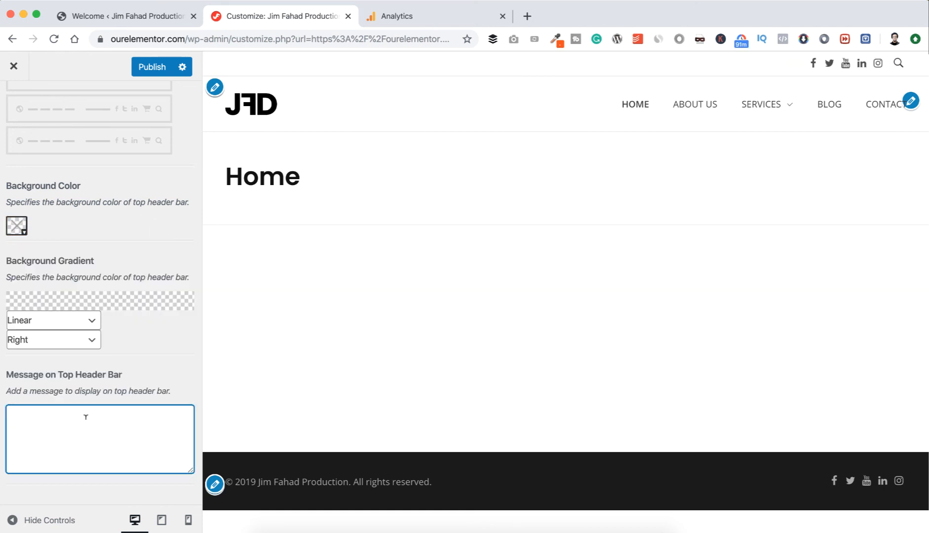
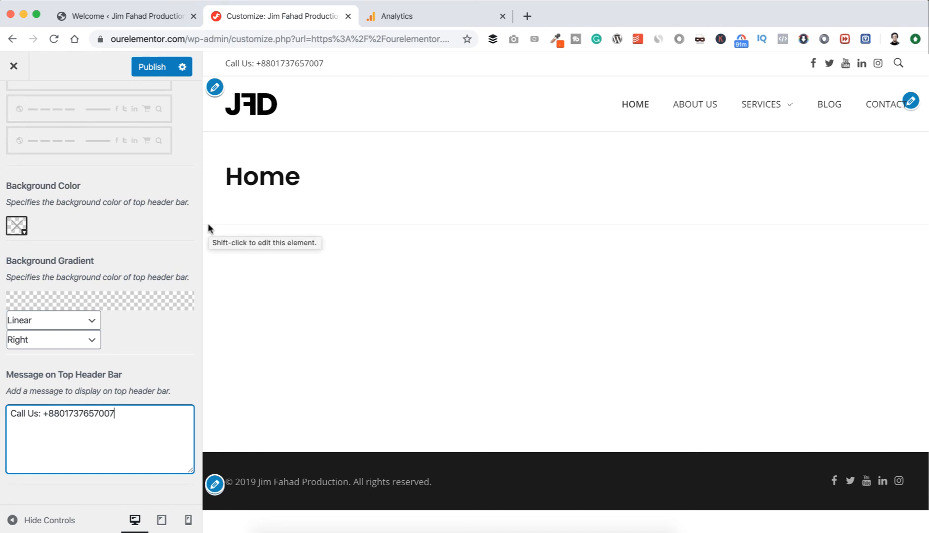
Wrap the phone number in the top header bar message in opening and closing <a> tags.
{"action": "left_click", "coordinate": [45, 414]}
{"action": "type", "text": "<>"}
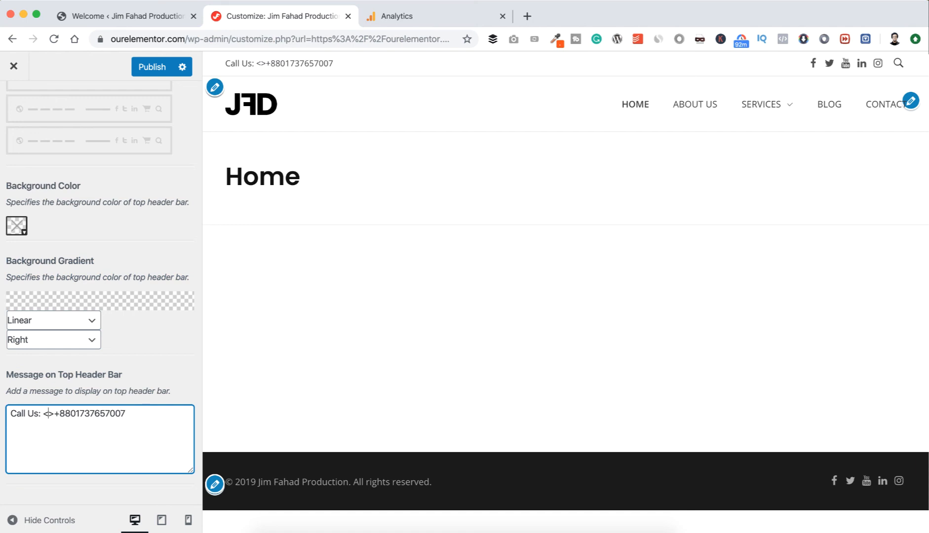
{"action": "type", "text": "a"}
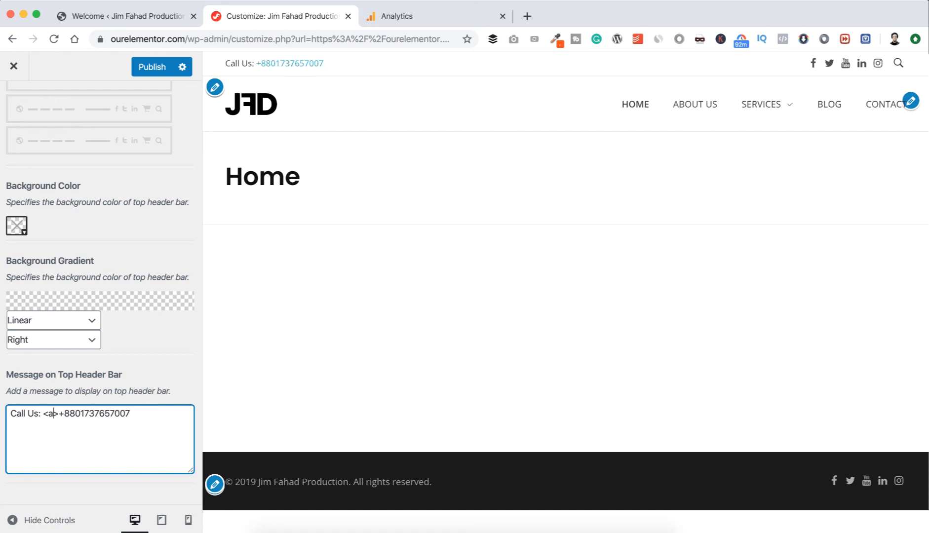
{"action": "left_click", "coordinate": [133, 412]}
{"action": "type", "text": "<>"}
{"action": "key", "text": "Left"}
{"action": "type", "text": "/a"}
Add an href attribute with "tel:" and the phone number to the message's <a> tag, and publish the changes.
{"action": "left_click", "coordinate": [55, 414]}
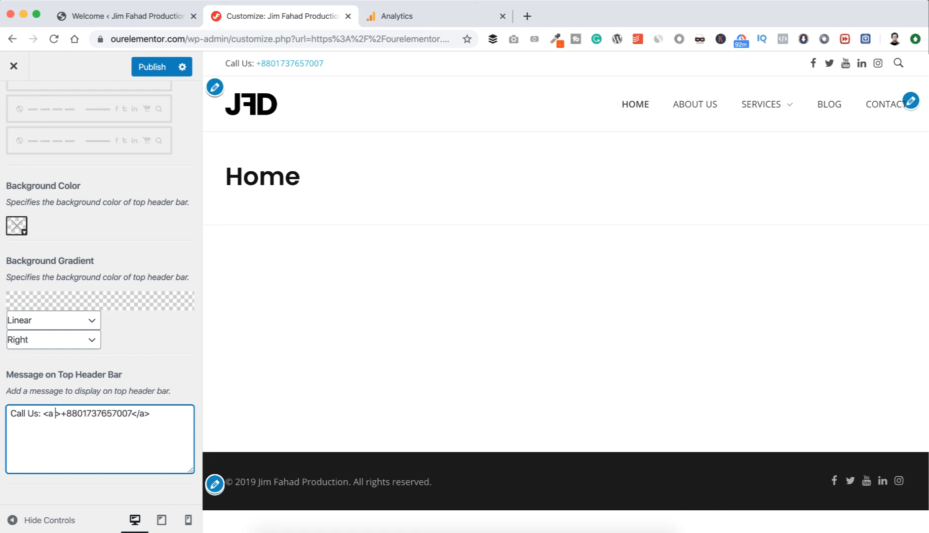
{"action": "type", "text": "hred"}
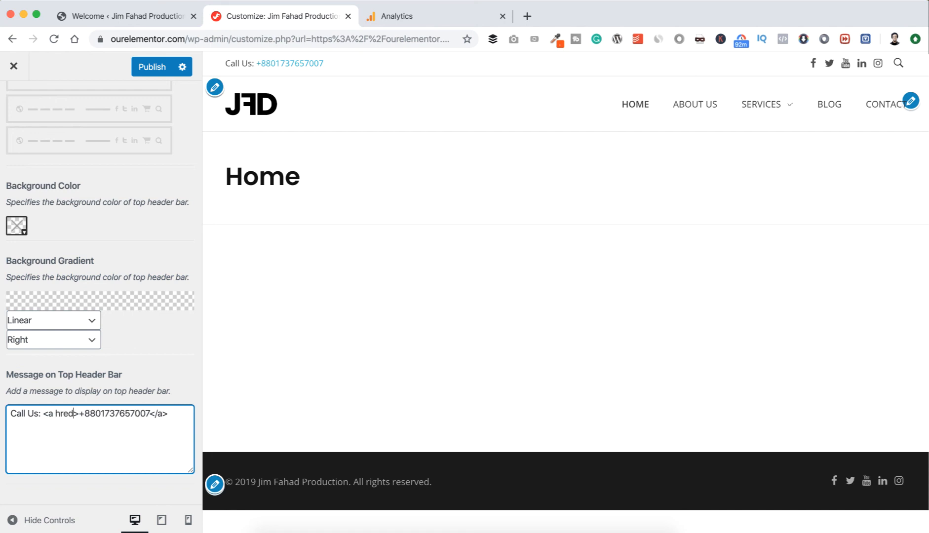
{"action": "key", "text": "BackSpace"}
{"action": "type", "text": "f="}
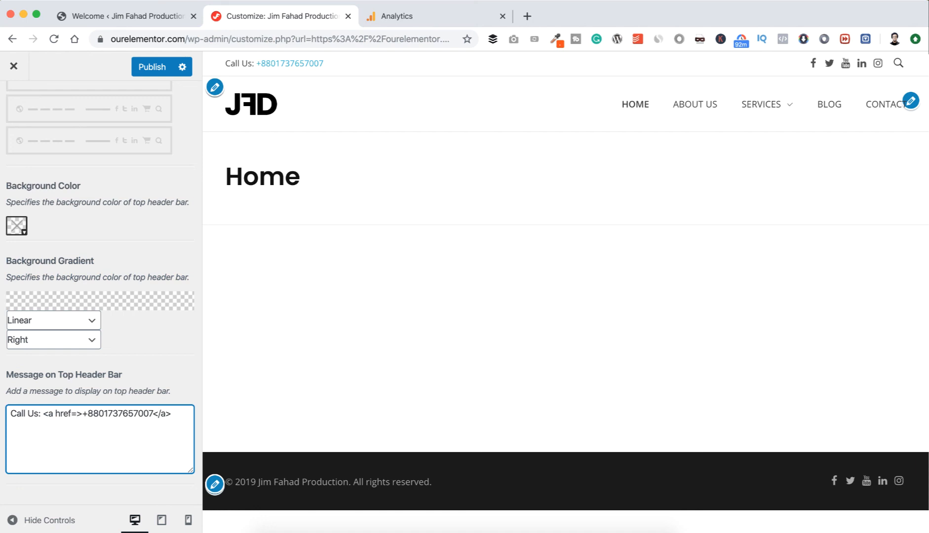
{"action": "type", "text": "\"\""}
{"action": "key", "text": "Left"}
{"action": "type", "text": "tel:"}
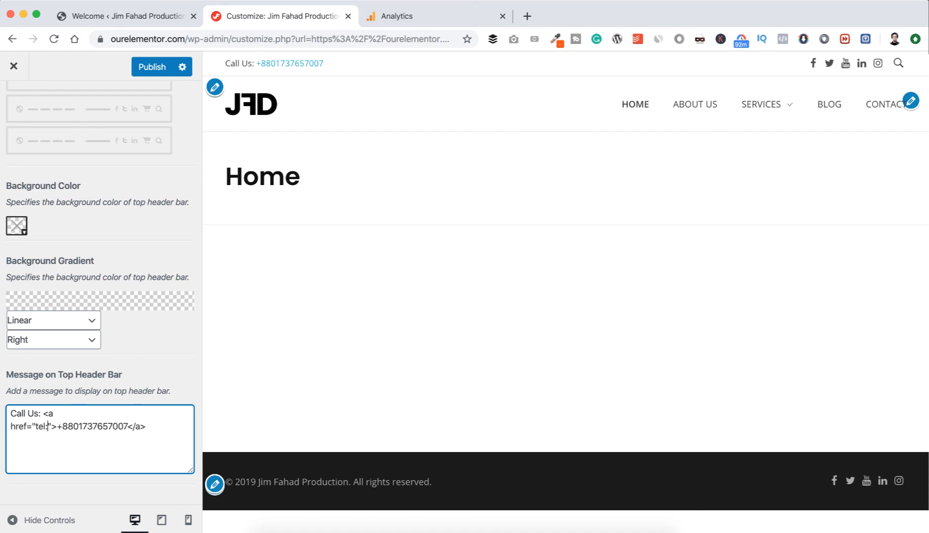
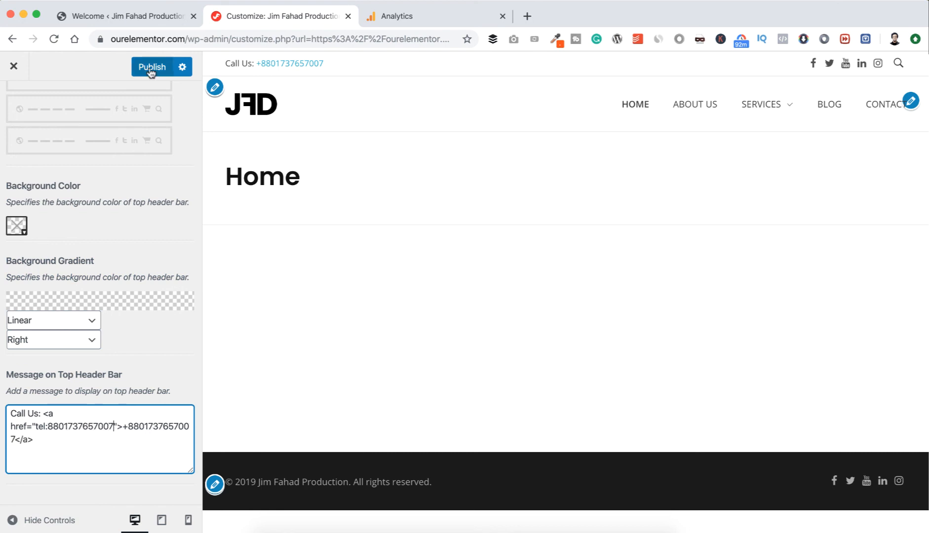
{"action": "left_click", "coordinate": [151, 67]}
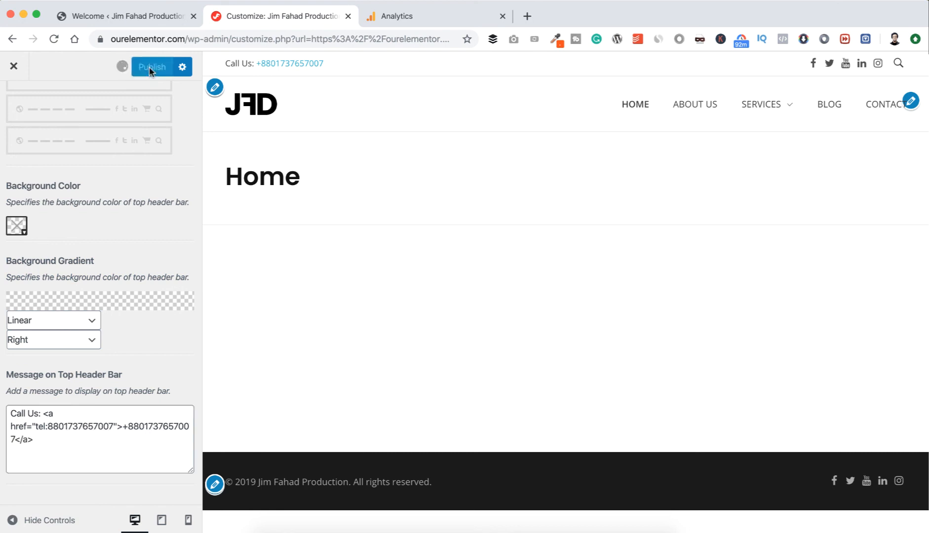
Open the live site ourelementor.com in a new tab, test the phone link in the top header bar, and close the tab.
{"action": "left_click_drag", "start_coordinate": [186, 39], "coordinate": [108, 39]}
{"action": "key", "text": "ctrl+c"}
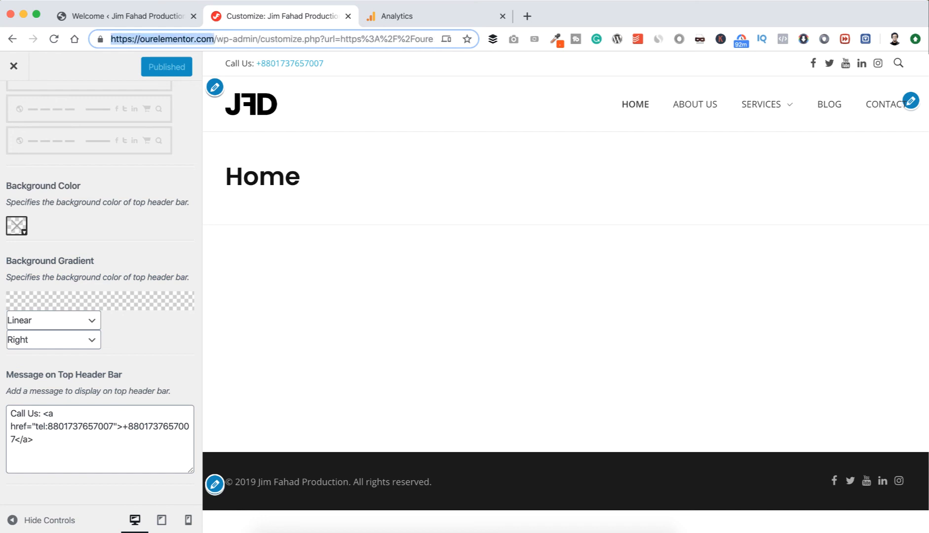
{"action": "left_click", "coordinate": [526, 16]}
{"action": "key", "text": "ctrl+v"}
{"action": "key", "text": "Return"}
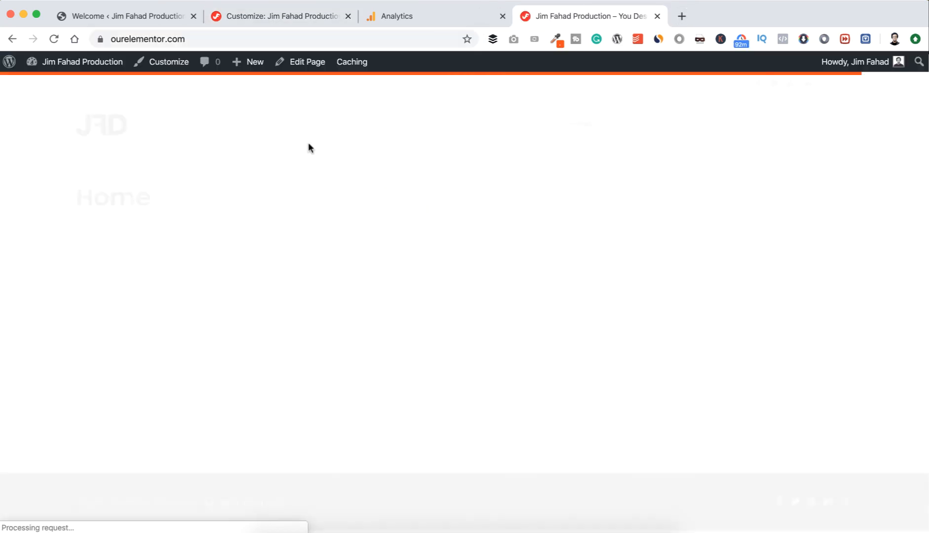
{"action": "left_click", "coordinate": [155, 85]}
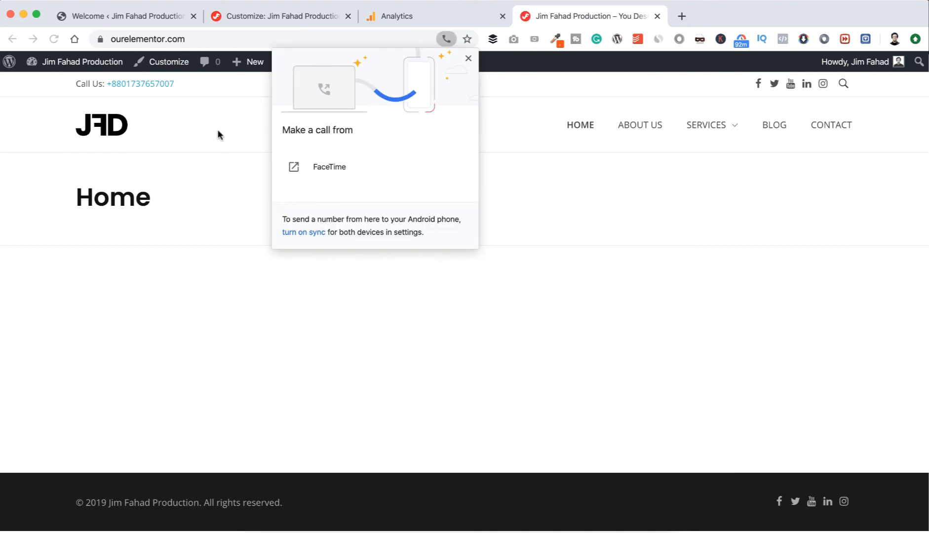
{"action": "key", "text": "super+w"}
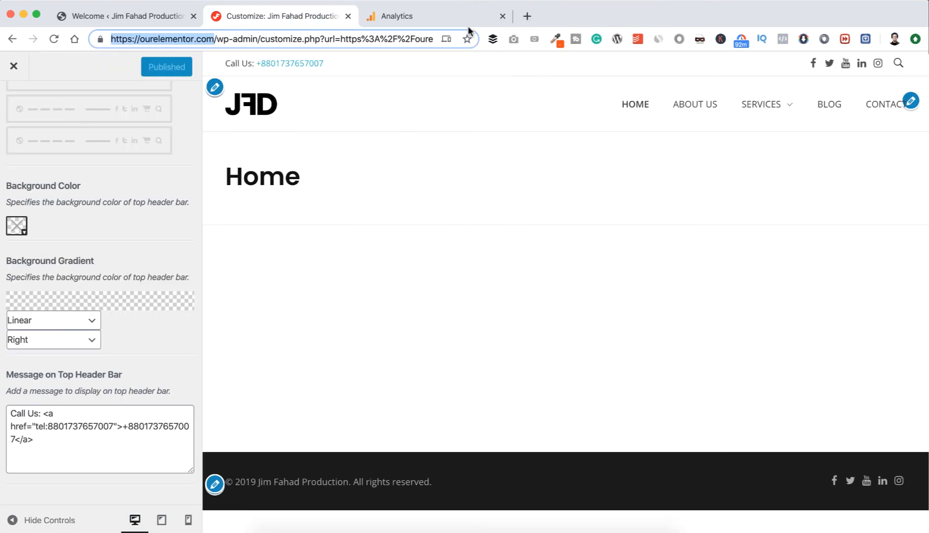
Open the FullScreen Search settings and preview the search overlay with the light skin.
{"action": "scroll", "coordinate": [49, 247], "scroll_direction": "up", "scroll_amount": 10}
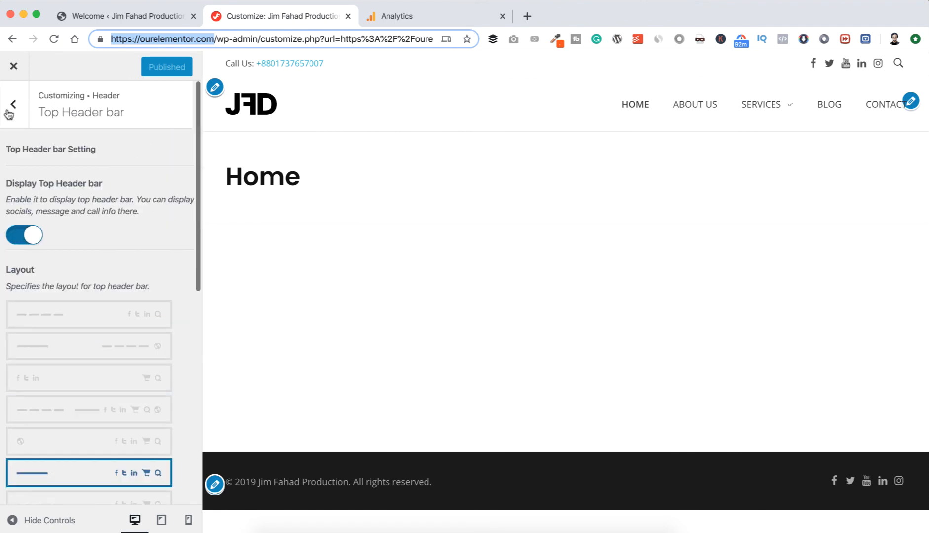
{"action": "left_click", "coordinate": [11, 108]}
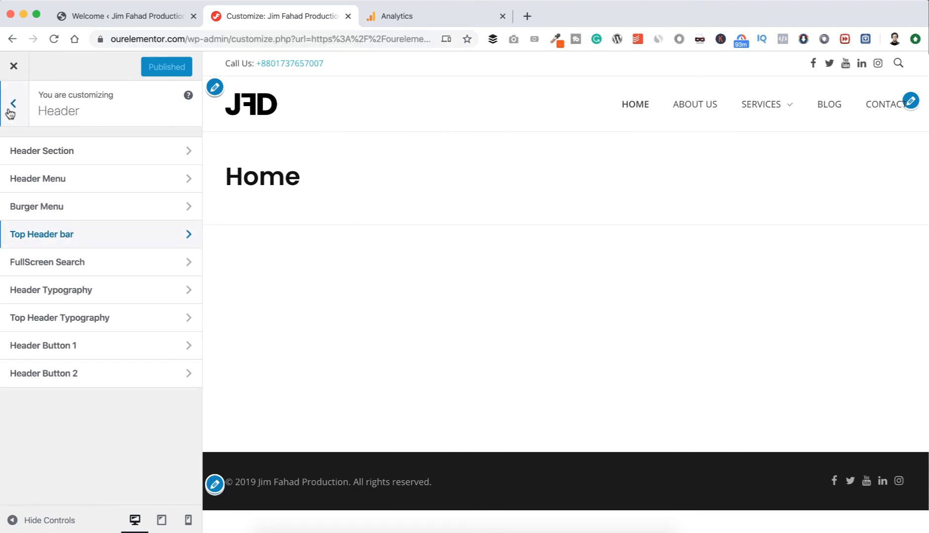
{"action": "left_click", "coordinate": [125, 269]}
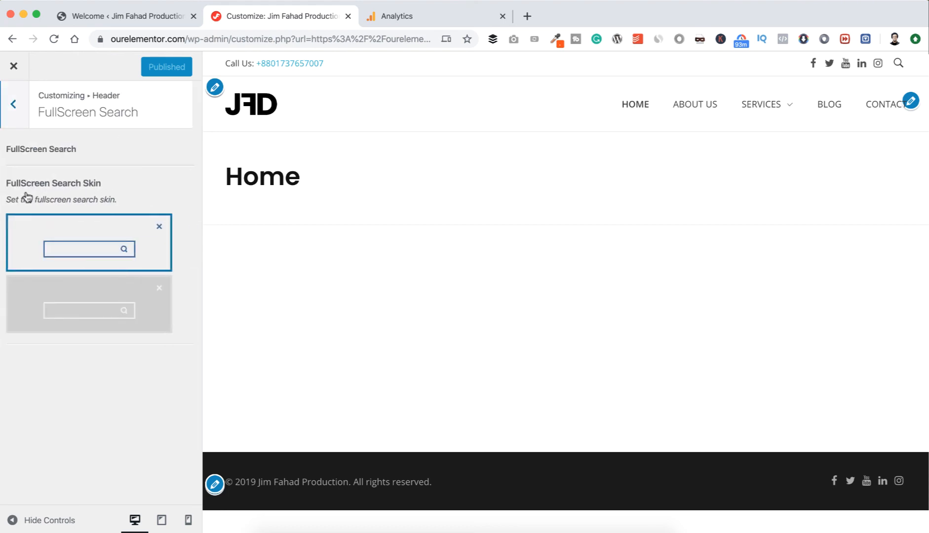
{"action": "left_click", "coordinate": [899, 64]}
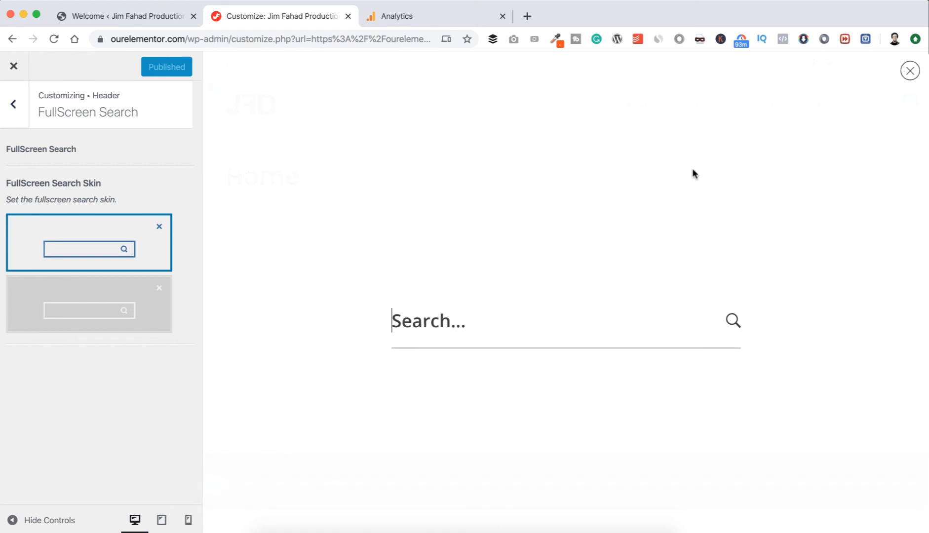
{"action": "left_click", "coordinate": [910, 72]}
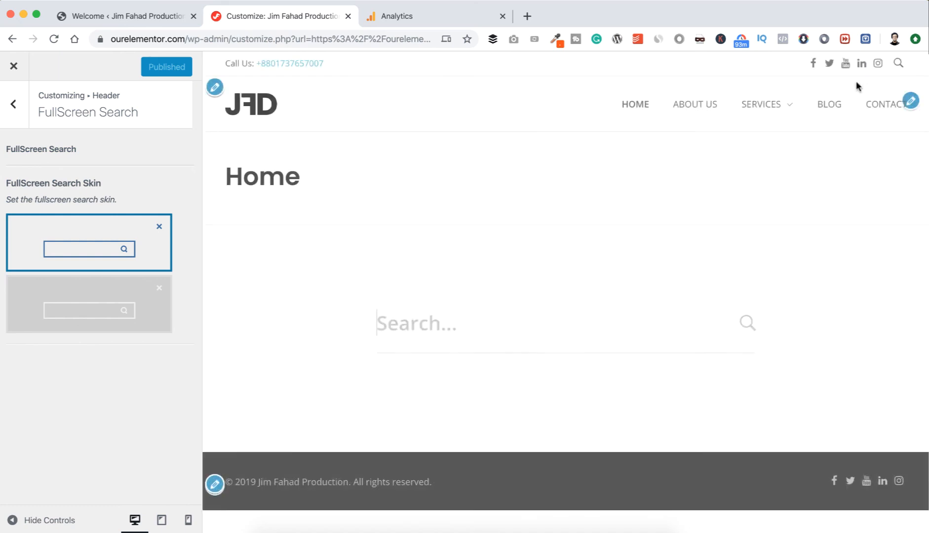
Apply the dark fullscreen search skin, preview its search overlay, publish the change and return to the Header sections.
{"action": "left_click", "coordinate": [93, 309]}
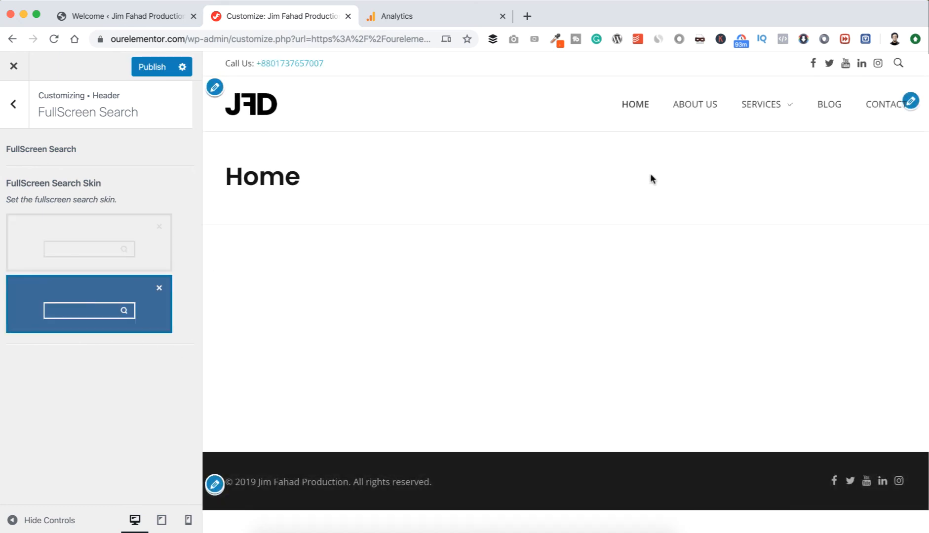
{"action": "left_click", "coordinate": [899, 65]}
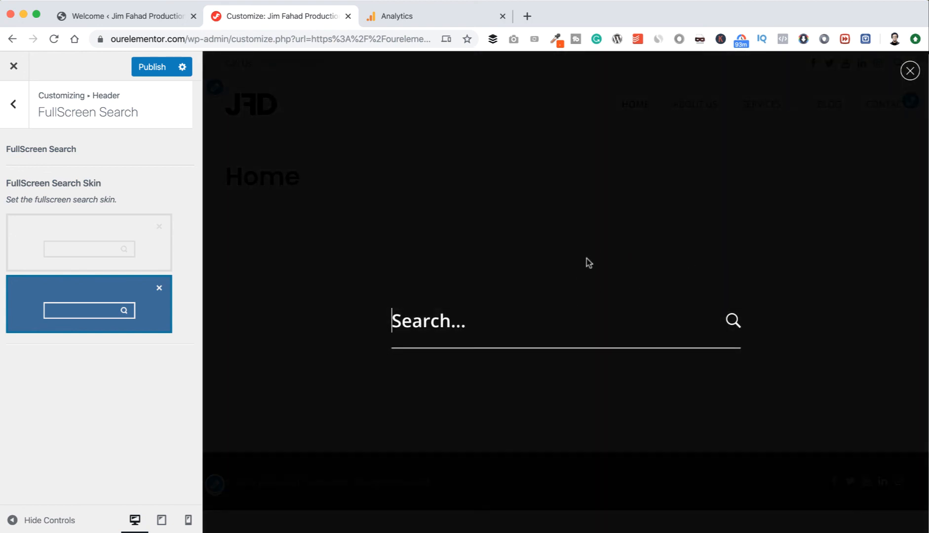
{"action": "left_click", "coordinate": [910, 71]}
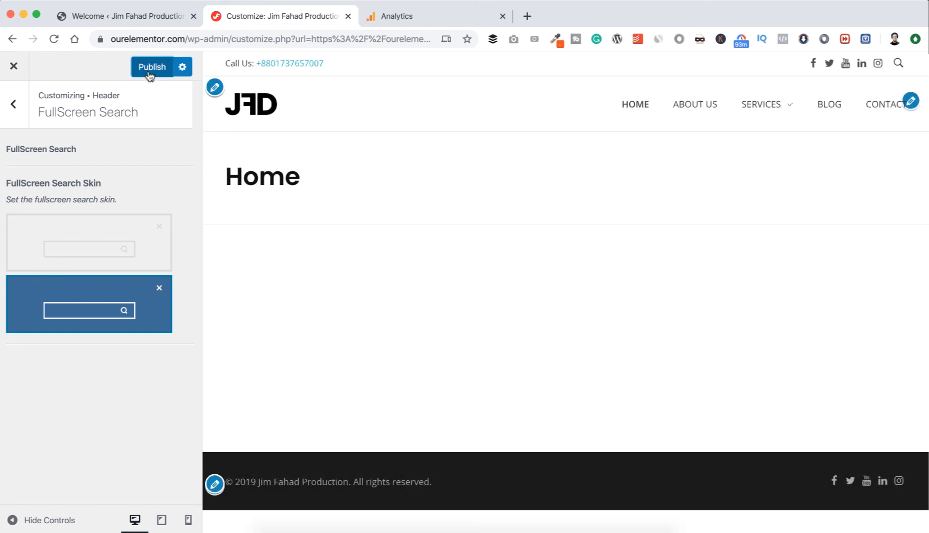
{"action": "left_click", "coordinate": [148, 70]}
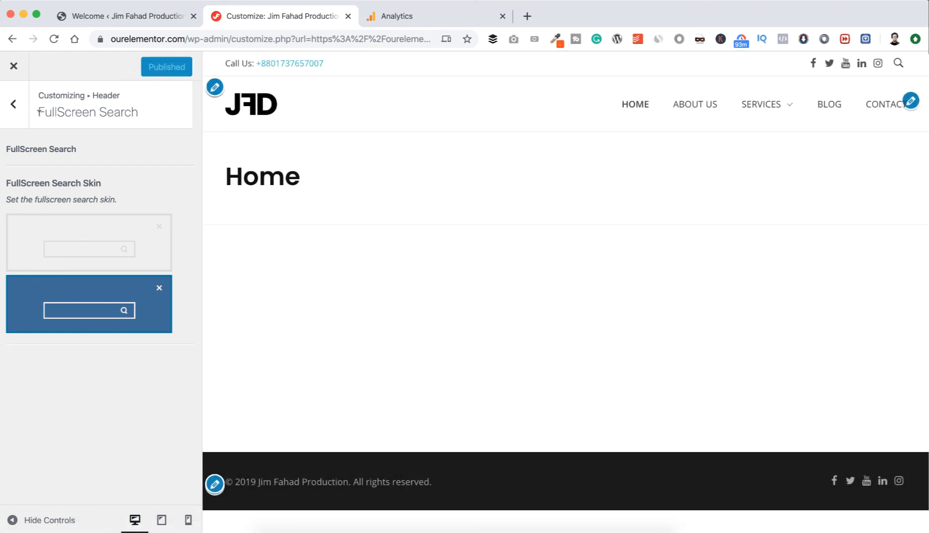
{"action": "left_click", "coordinate": [16, 113]}
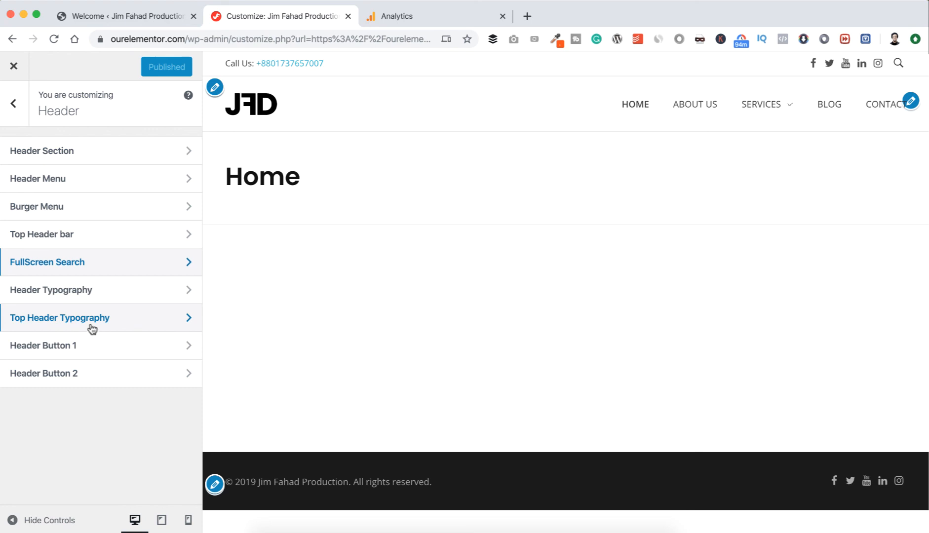
Review the Header Typography settings and return to the main customizer sections.
{"action": "left_click", "coordinate": [100, 296]}
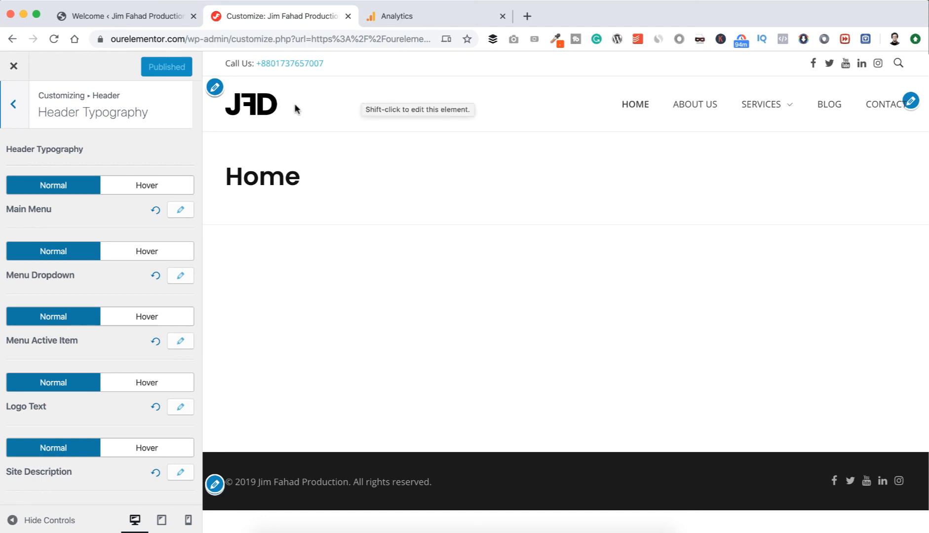
{"action": "left_click", "coordinate": [13, 103]}
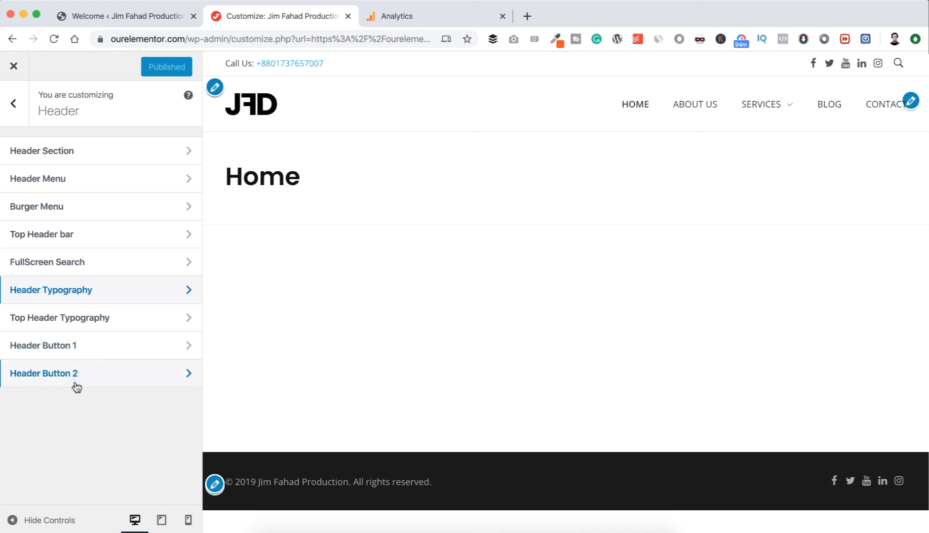
{"action": "left_click", "coordinate": [22, 111]}
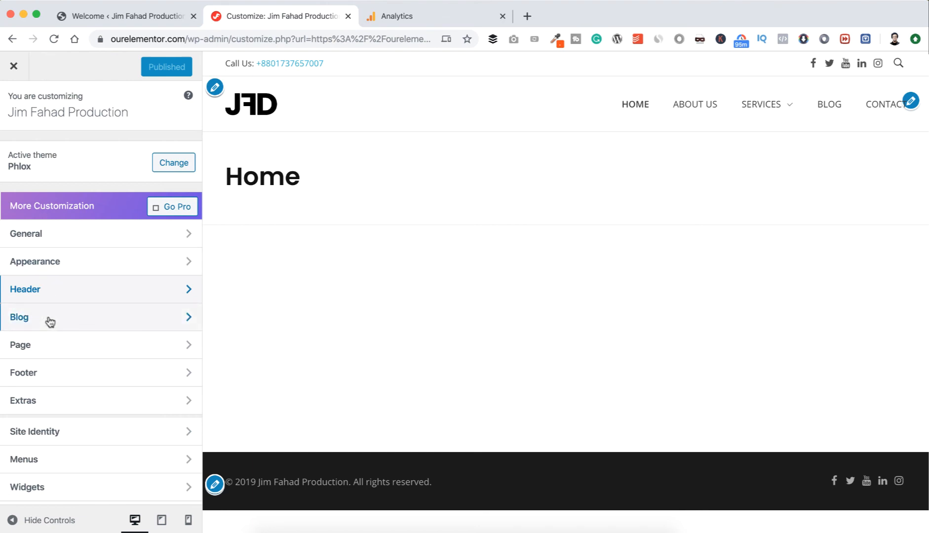
In the Page Layout settings, try the right and left page sidebar positions and restore the layout without a sidebar.
{"action": "left_click", "coordinate": [49, 348]}
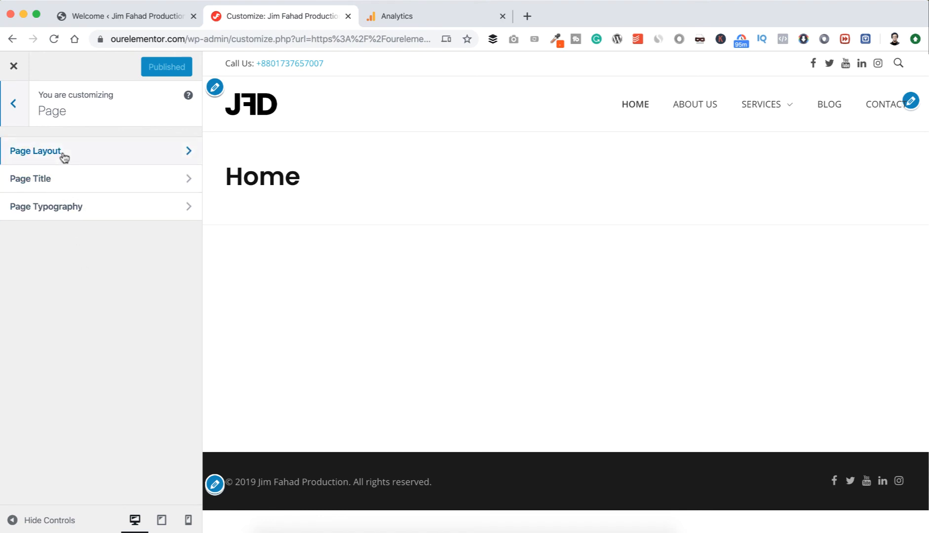
{"action": "left_click", "coordinate": [114, 157]}
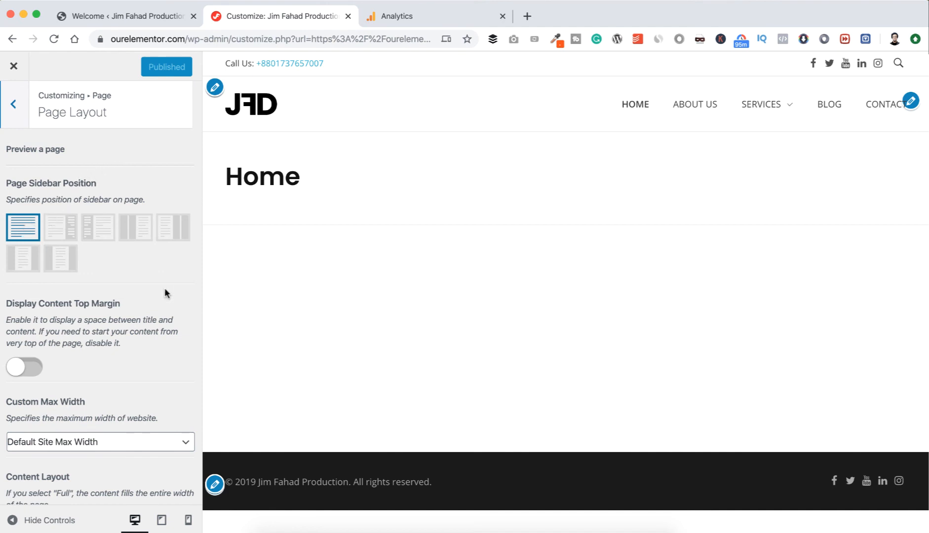
{"action": "left_click", "coordinate": [62, 231]}
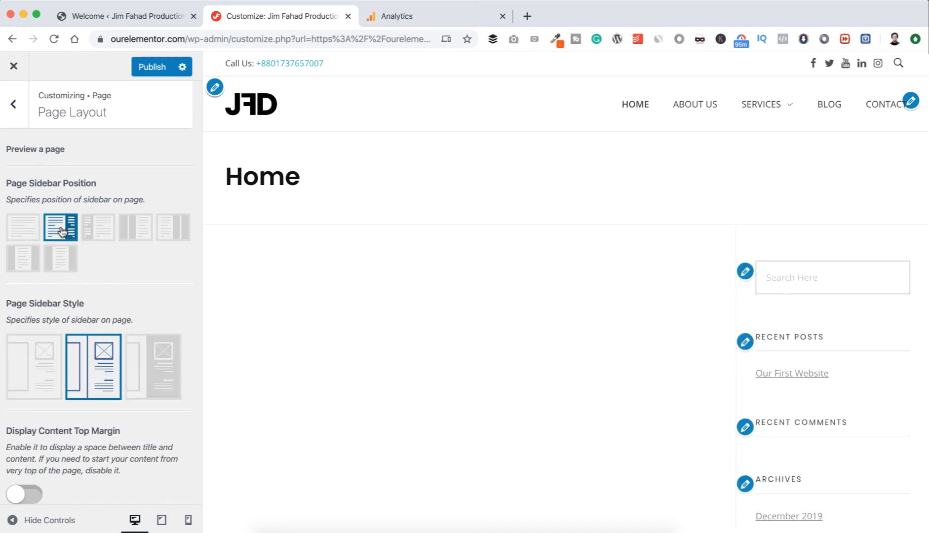
{"action": "left_click", "coordinate": [100, 231]}
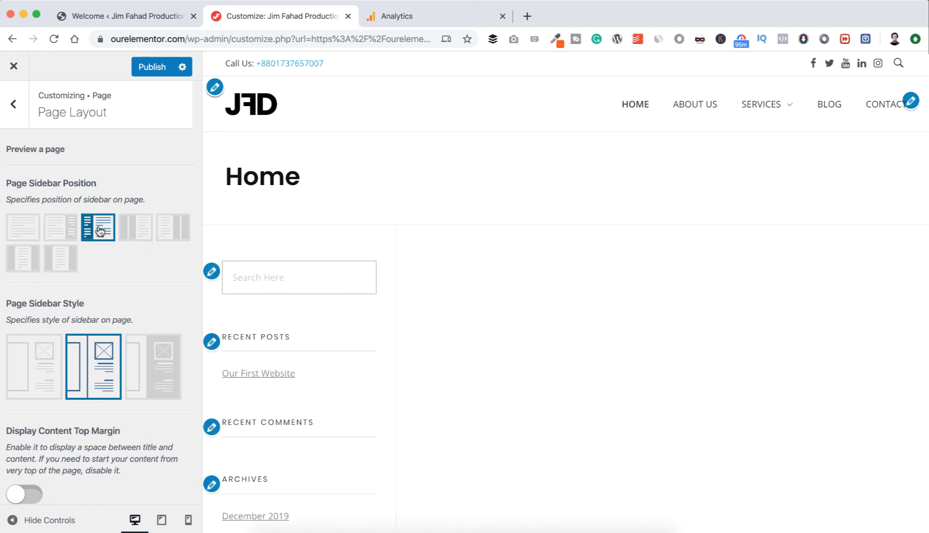
{"action": "left_click", "coordinate": [20, 231]}
Try enabling Display Content Top Margin for pages and switch it back off.
{"action": "scroll", "coordinate": [62, 269], "scroll_direction": "down", "scroll_amount": 2}
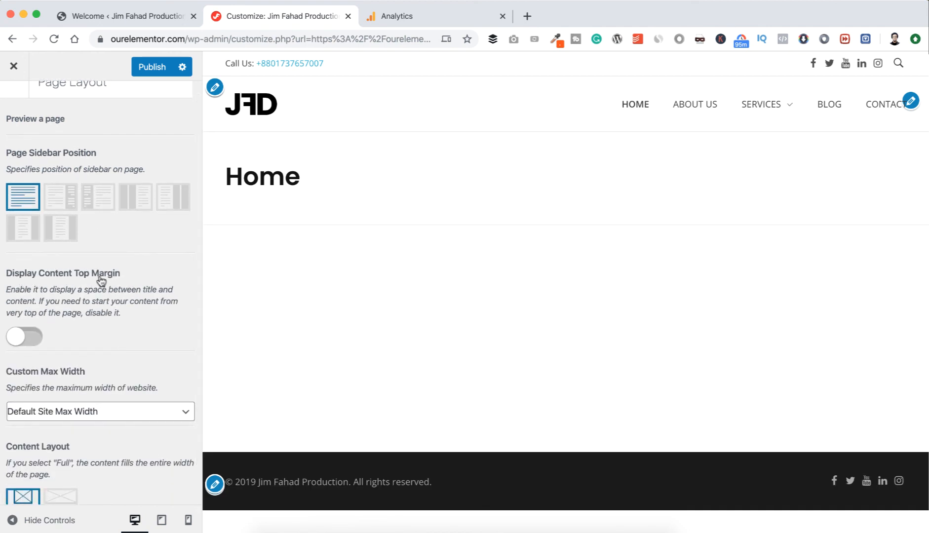
{"action": "left_click", "coordinate": [28, 338]}
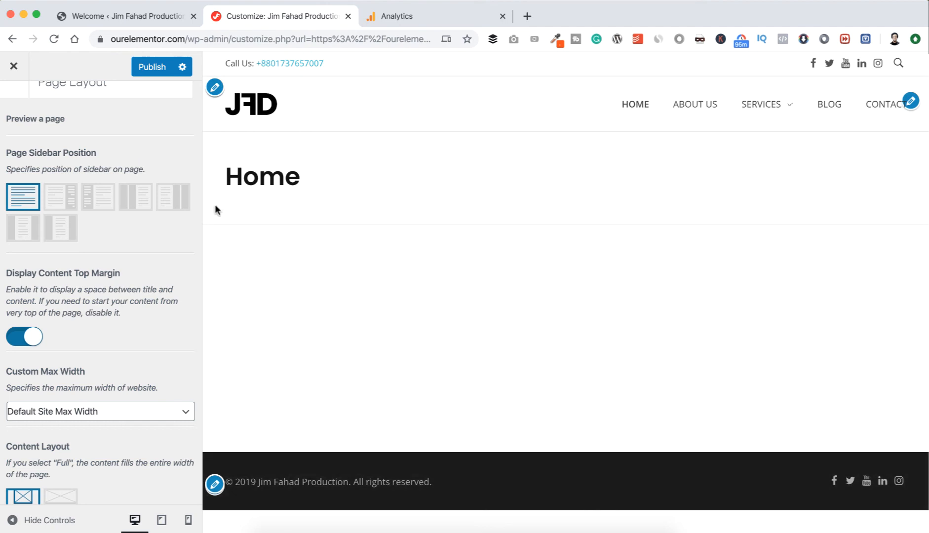
{"action": "left_click", "coordinate": [21, 340]}
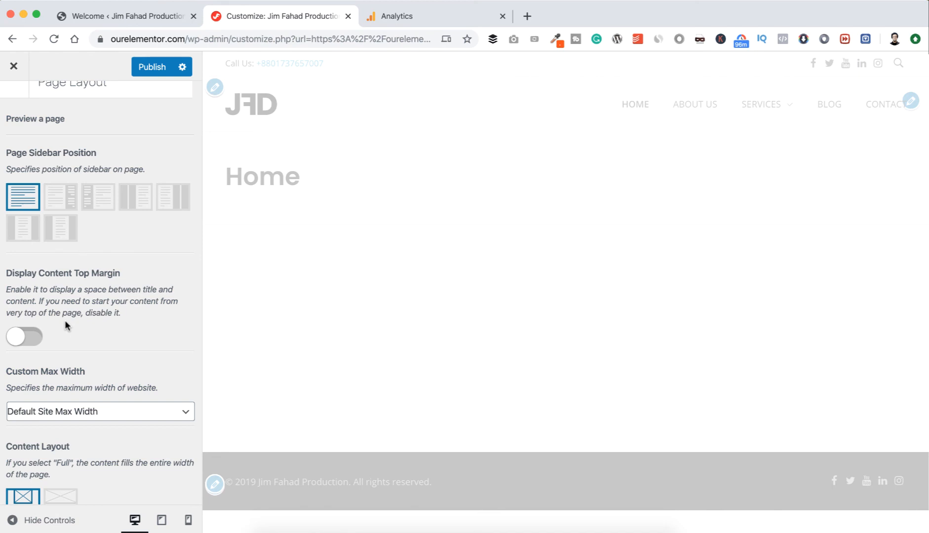
Check the Custom Max Width options, keep Default Site Max Width, and publish the page layout settings.
{"action": "scroll", "coordinate": [65, 322], "scroll_direction": "down", "scroll_amount": 2}
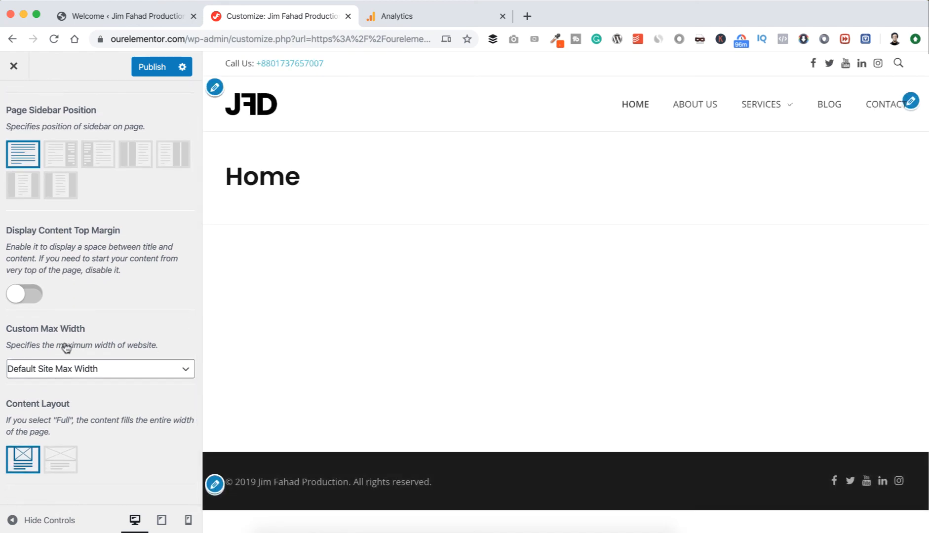
{"action": "left_click", "coordinate": [59, 374]}
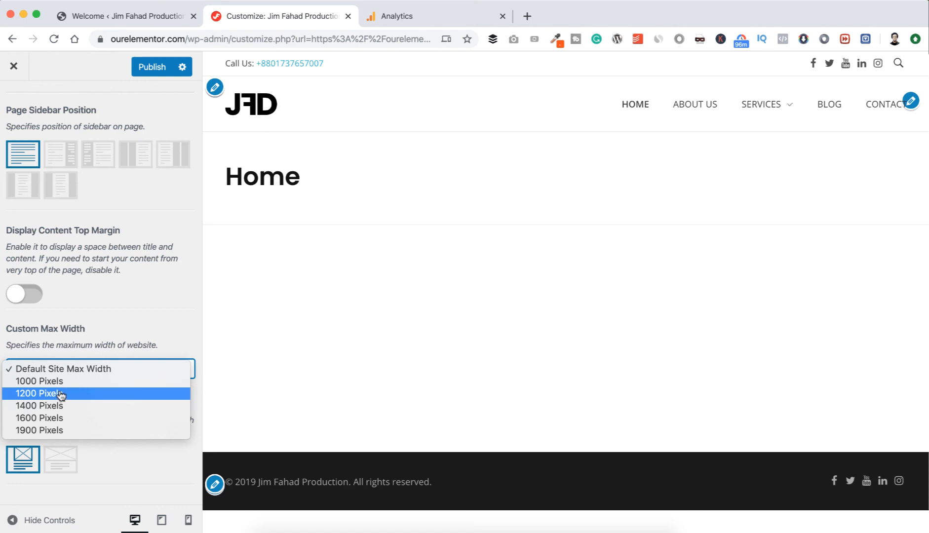
{"action": "left_click", "coordinate": [136, 301]}
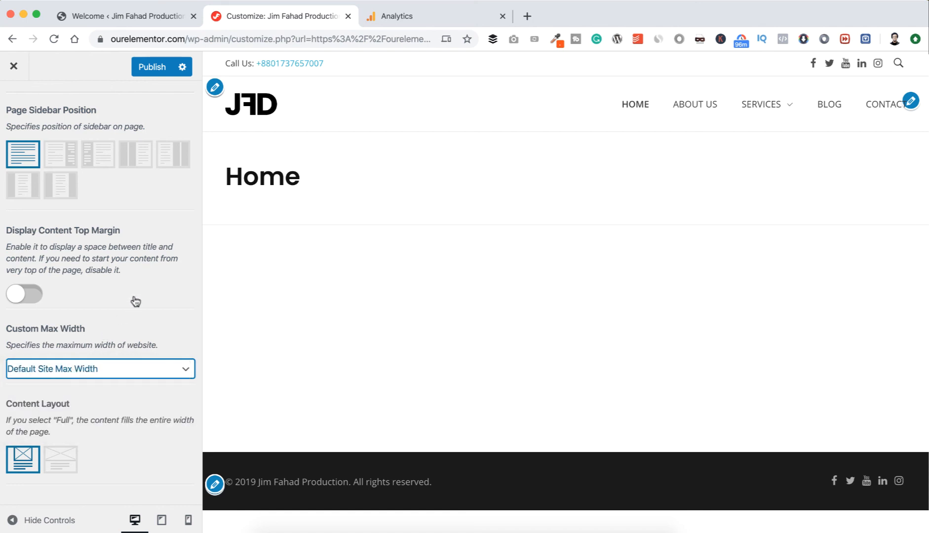
{"action": "left_click", "coordinate": [152, 67]}
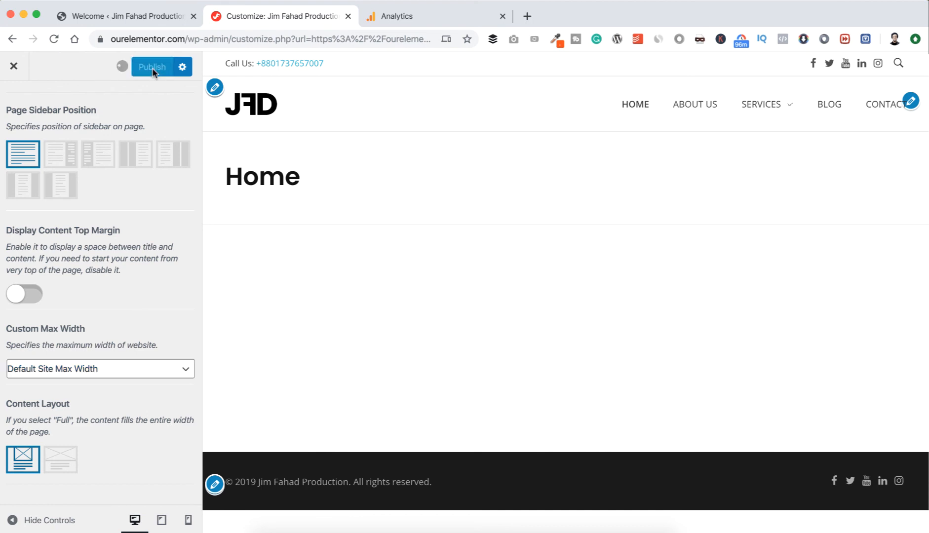
Disable Display Title Bar Section in the Page Title settings, publish the change and return to the Page sections.
{"action": "left_click", "coordinate": [14, 104]}
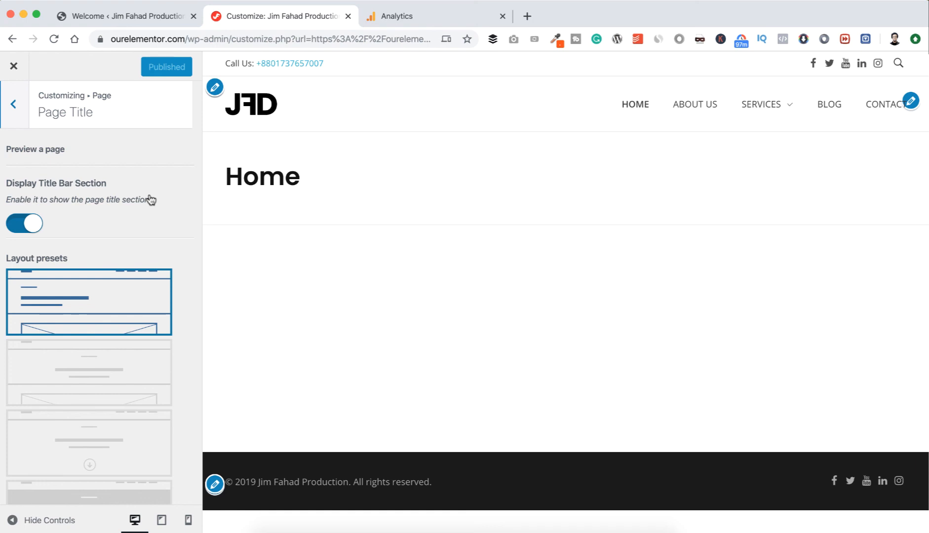
{"action": "left_click", "coordinate": [20, 224]}
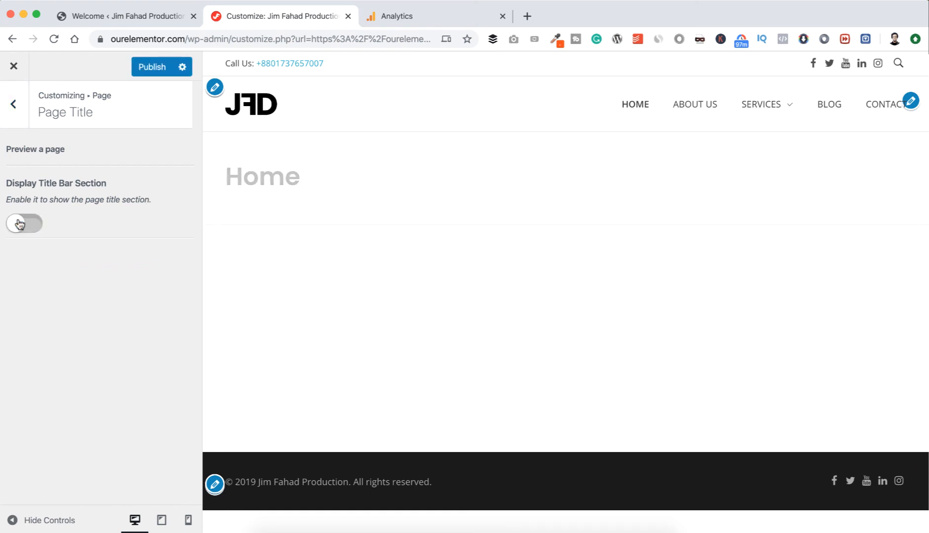
{"action": "left_click", "coordinate": [142, 67]}
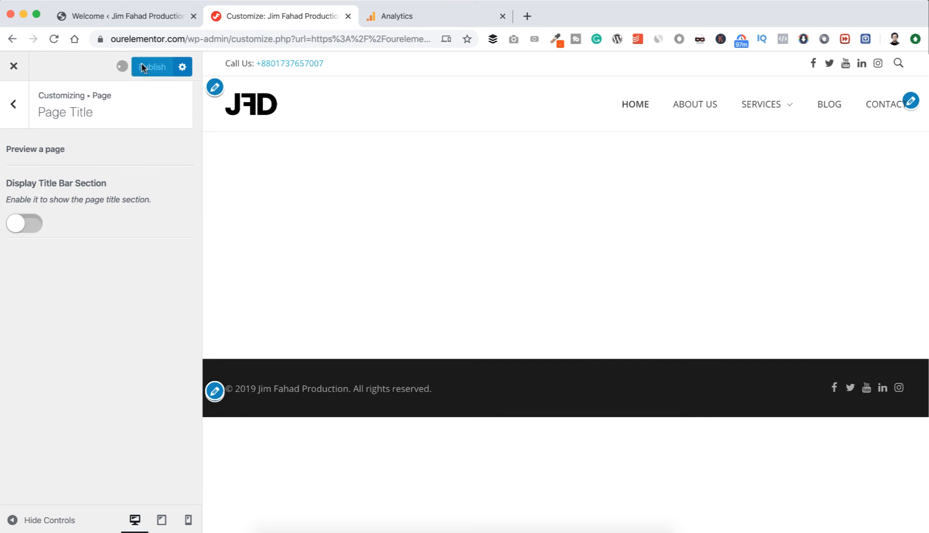
{"action": "left_click", "coordinate": [14, 104]}
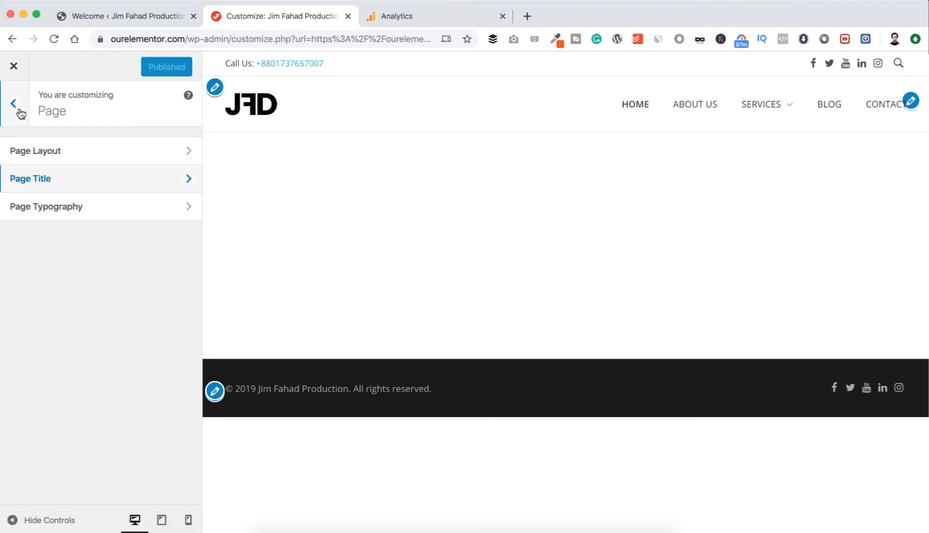
Review the Page Typography settings and leave the Page sections.
{"action": "left_click", "coordinate": [75, 214]}
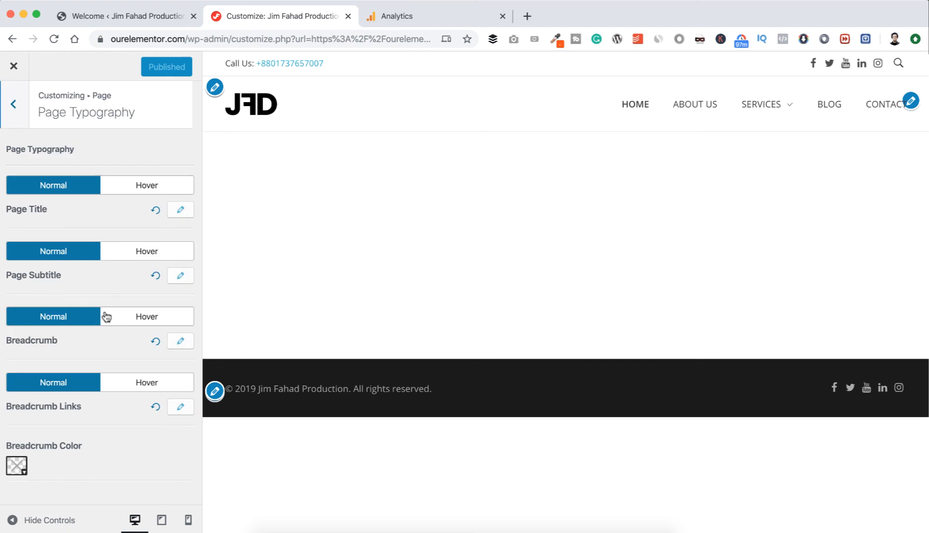
{"action": "left_click", "coordinate": [15, 104]}
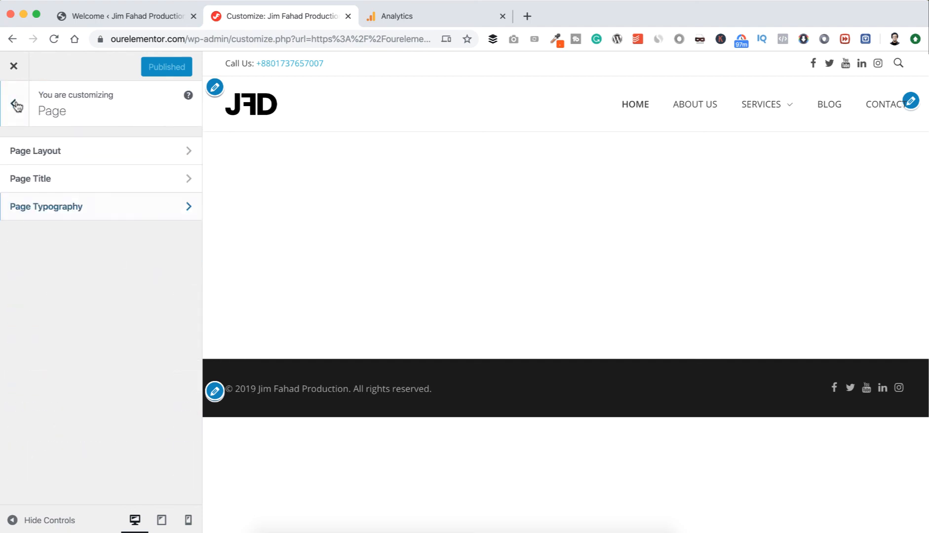
{"action": "left_click", "coordinate": [16, 104]}
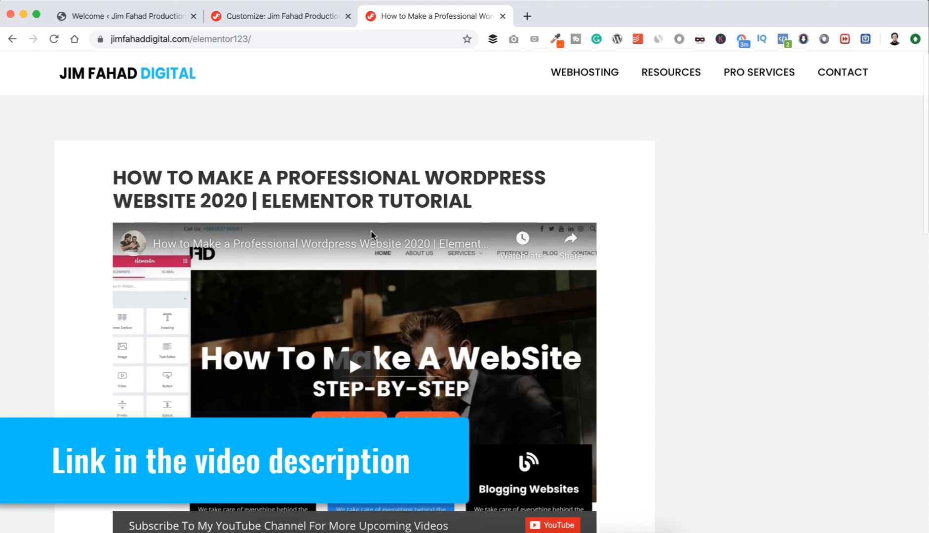
Follow the Get Elementor link under Important Links on the jimfahaddigital.com tutorial page and request Elementor's free download.
{"action": "scroll", "coordinate": [370, 230], "scroll_direction": "down", "scroll_amount": 9}
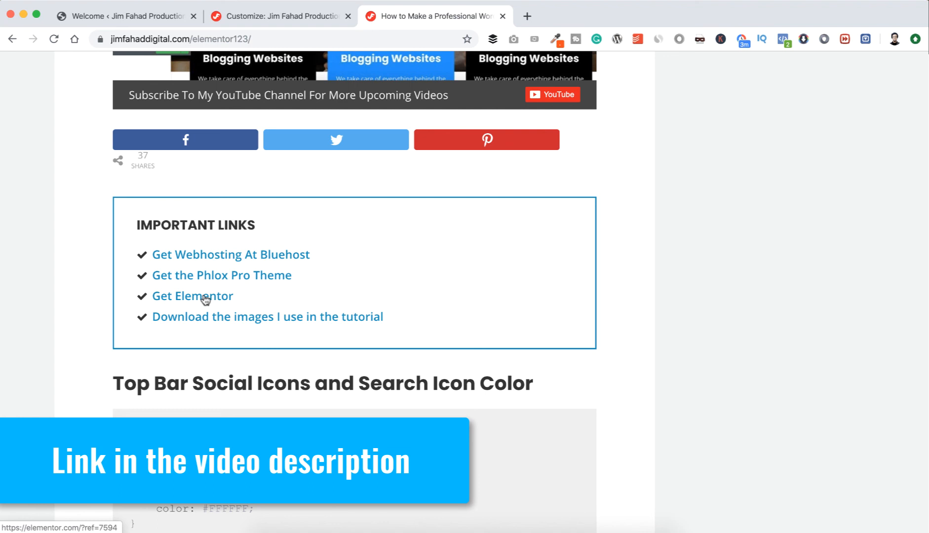
{"action": "left_click", "coordinate": [204, 297]}
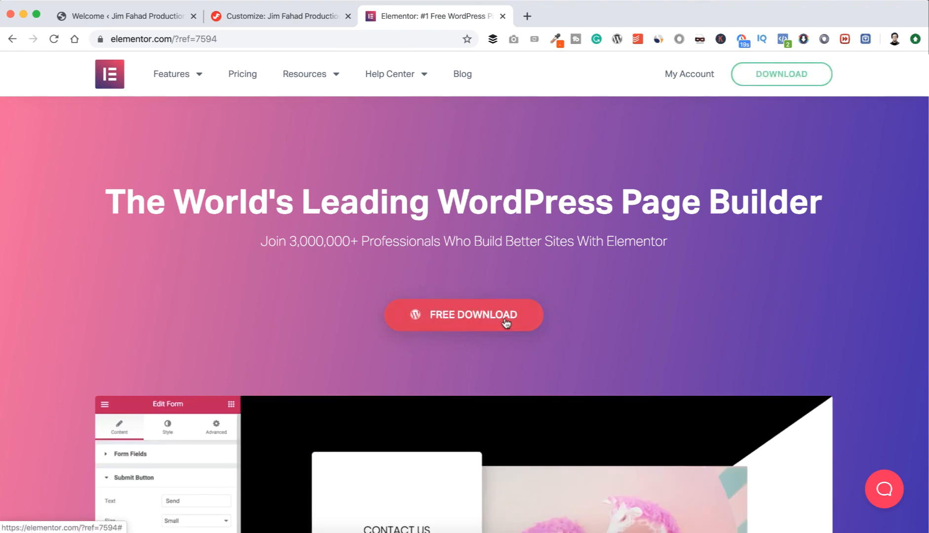
{"action": "left_click", "coordinate": [490, 322]}
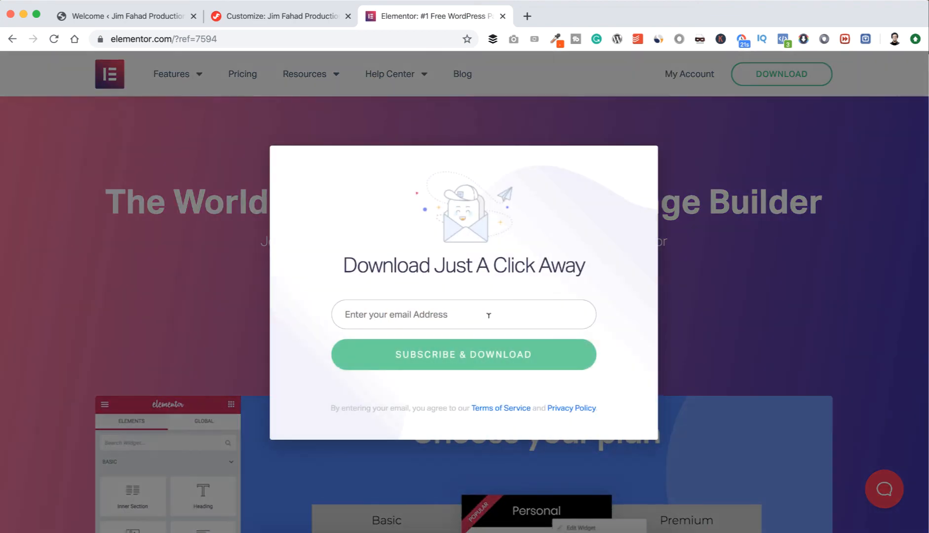
Enter the e-mail address in the Elementor download form and submit it to download the plugin zip.
{"action": "left_click", "coordinate": [452, 309]}
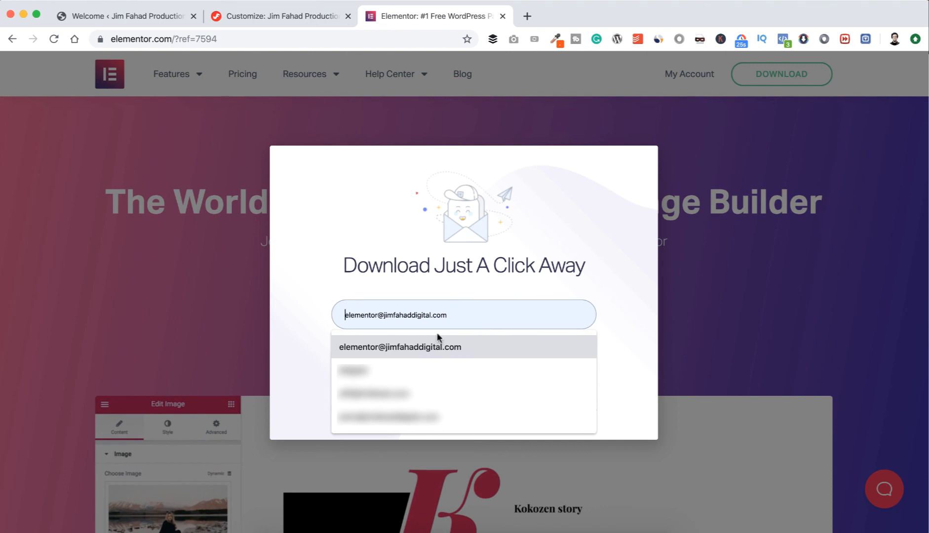
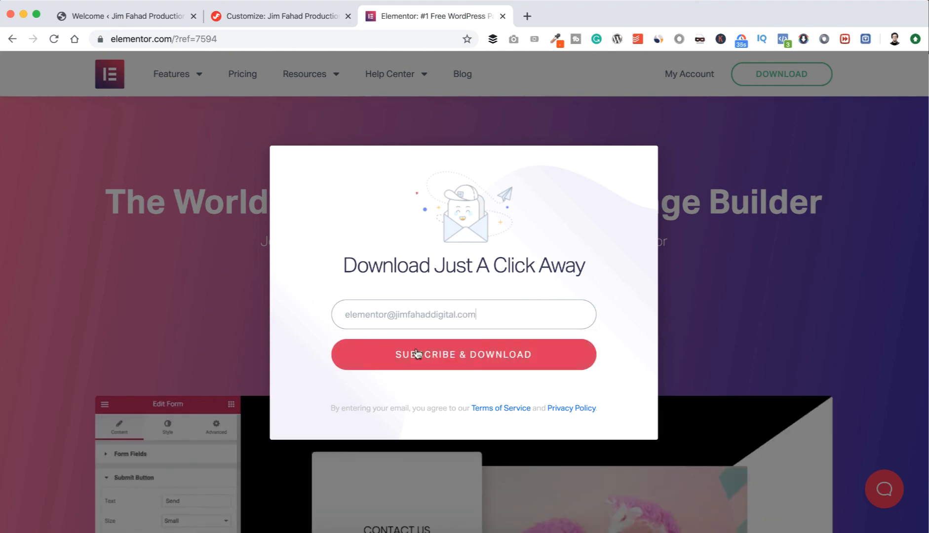
{"action": "left_click", "coordinate": [466, 355]}
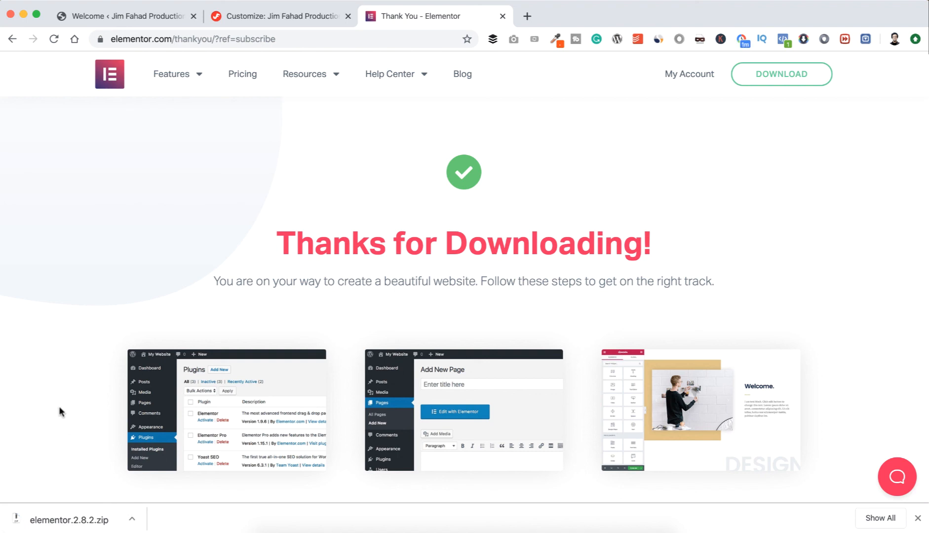
Switch to the WordPress admin tab and open the zip upload form for adding a new plugin.
{"action": "left_click", "coordinate": [151, 16]}
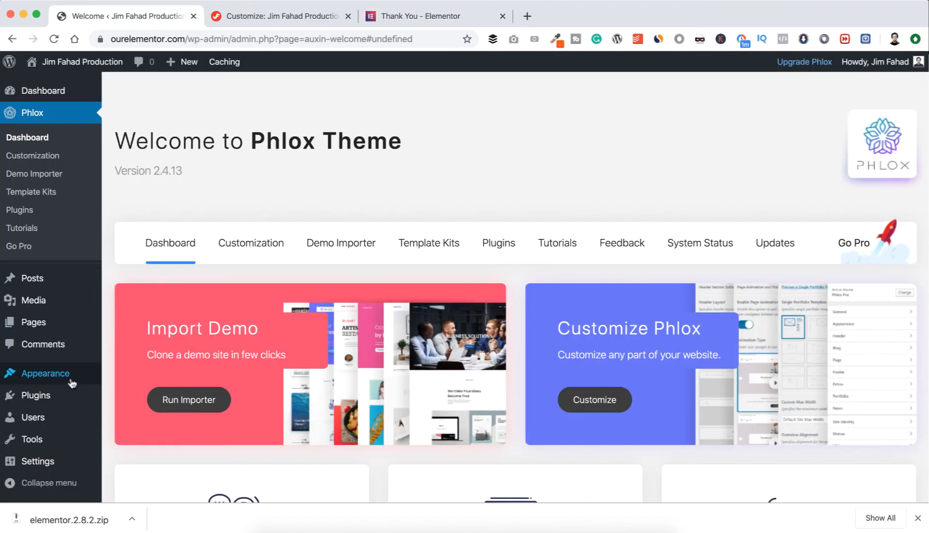
{"action": "mouse_move", "coordinate": [60, 401]}
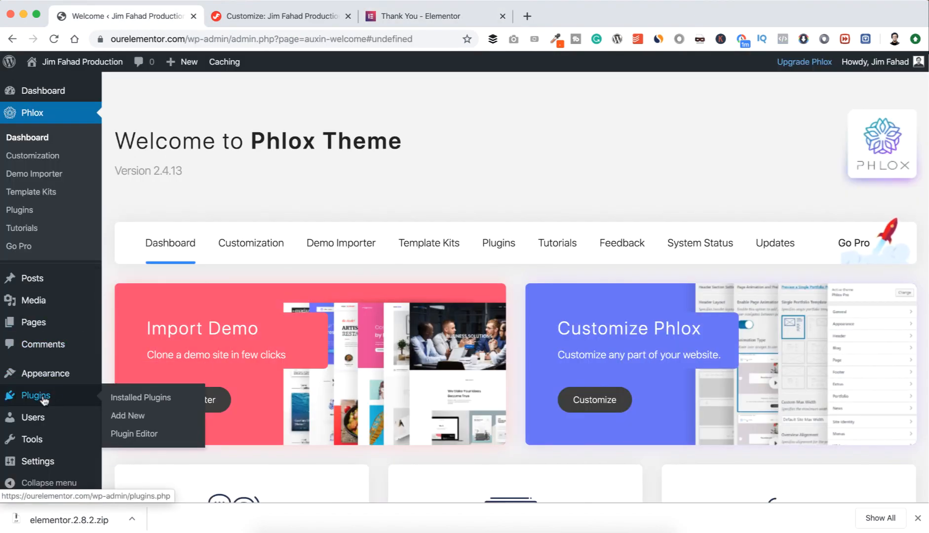
{"action": "left_click", "coordinate": [126, 417]}
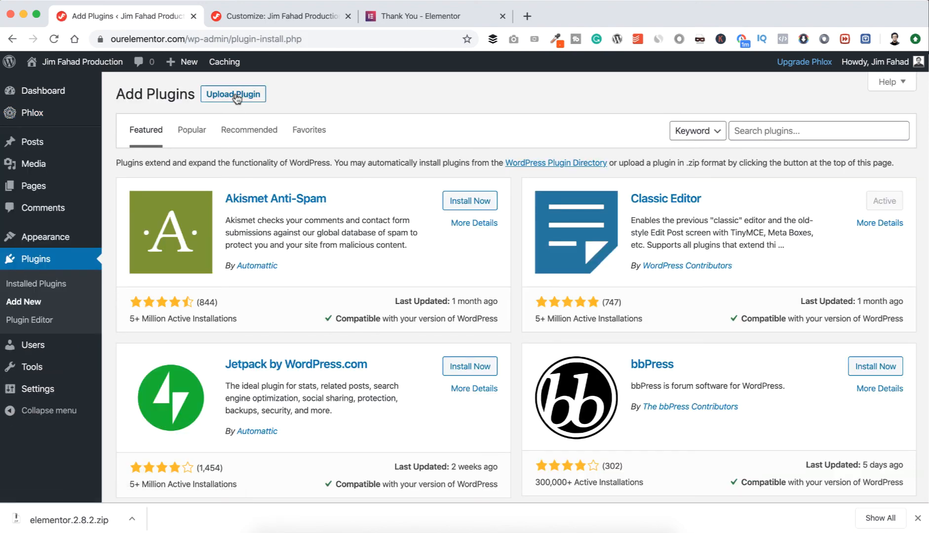
{"action": "left_click", "coordinate": [235, 97]}
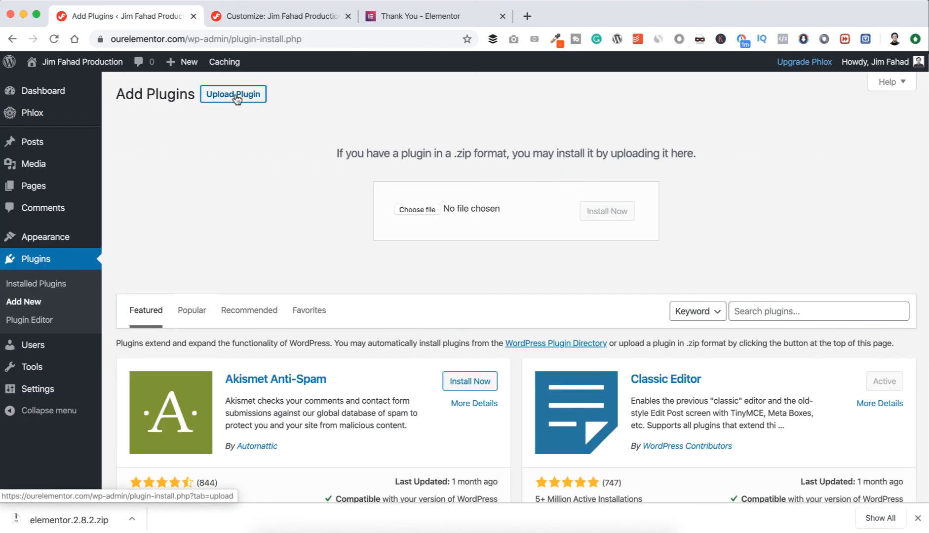
Upload elementor.2.8.2.zip from the Desktop folder, then install and activate the Elementor plugin.
{"action": "left_click", "coordinate": [416, 210]}
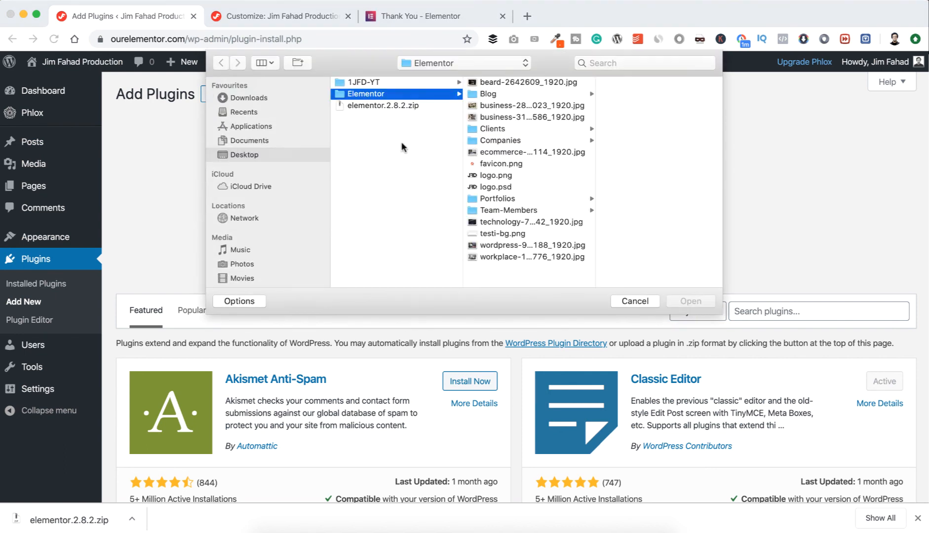
{"action": "left_click", "coordinate": [369, 106]}
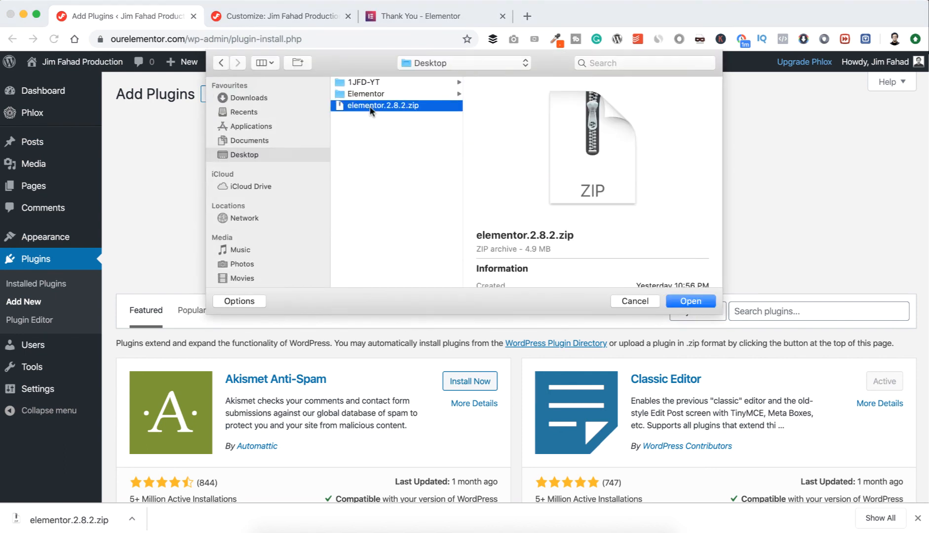
{"action": "left_click", "coordinate": [676, 301]}
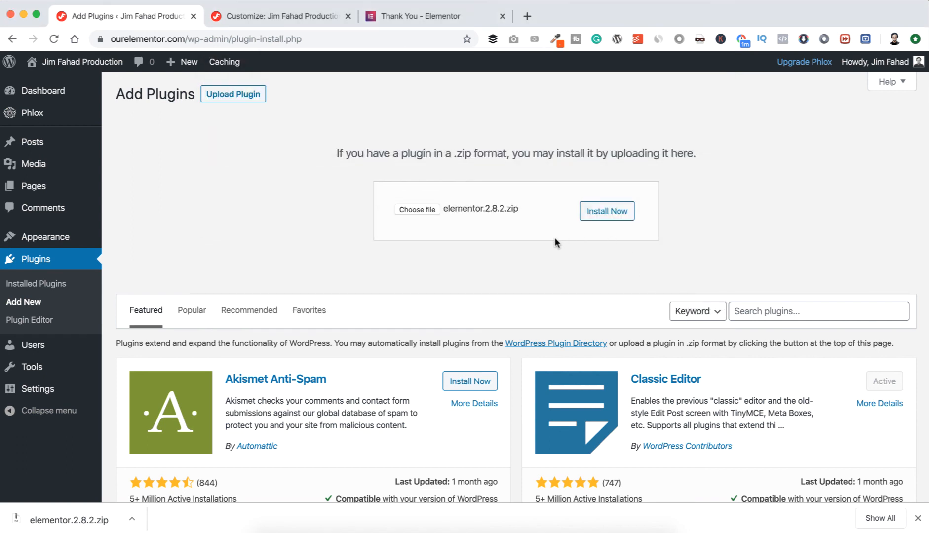
{"action": "left_click", "coordinate": [612, 215]}
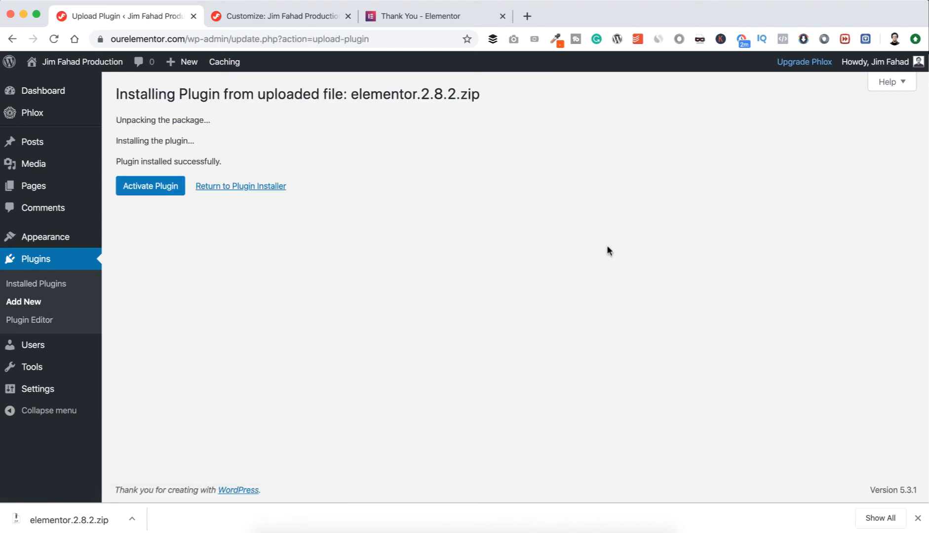
{"action": "left_click", "coordinate": [153, 191]}
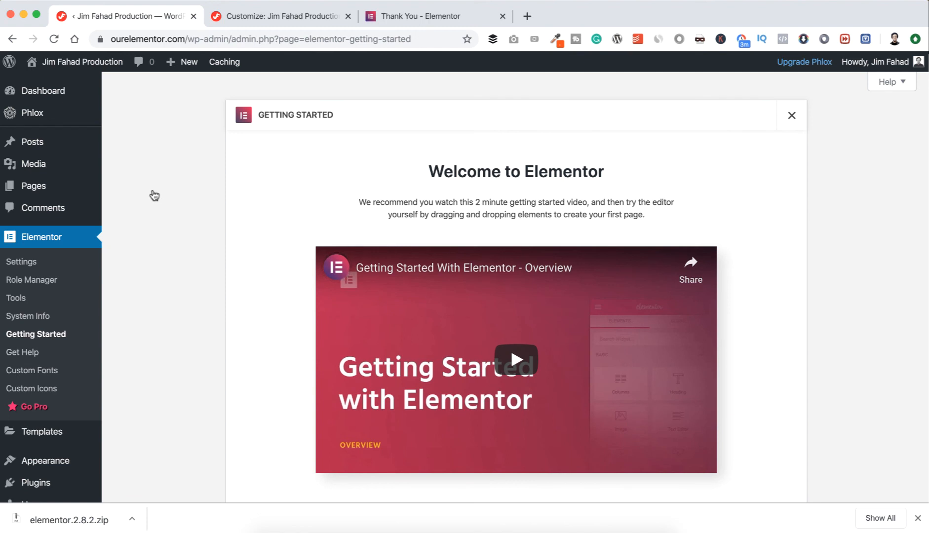
Open the site's list of installed plugins.
{"action": "scroll", "coordinate": [114, 285], "scroll_direction": "down", "scroll_amount": 5}
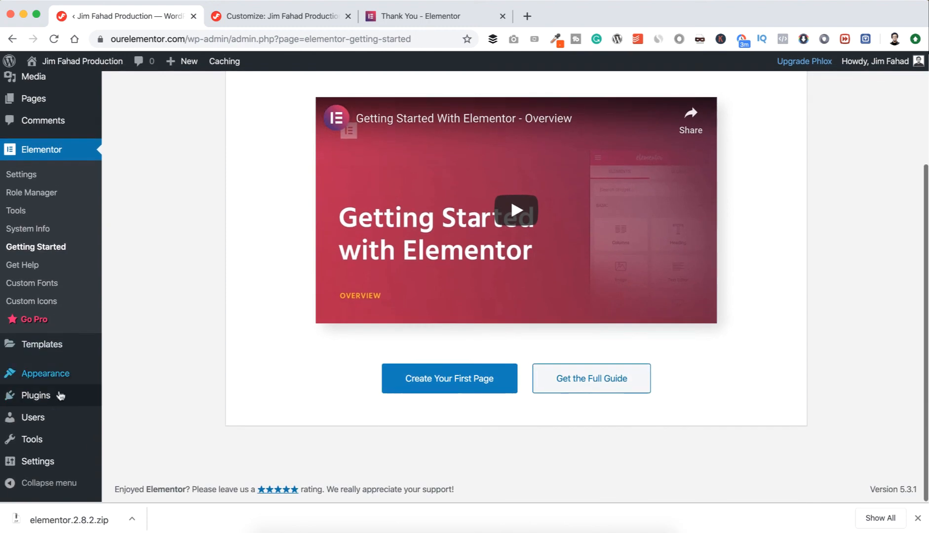
{"action": "mouse_move", "coordinate": [69, 397]}
{"action": "left_click", "coordinate": [128, 398]}
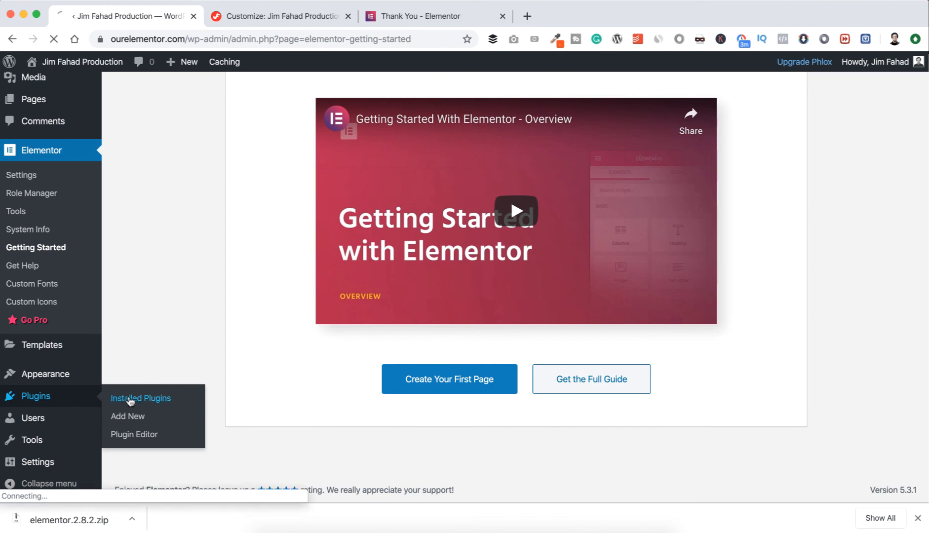